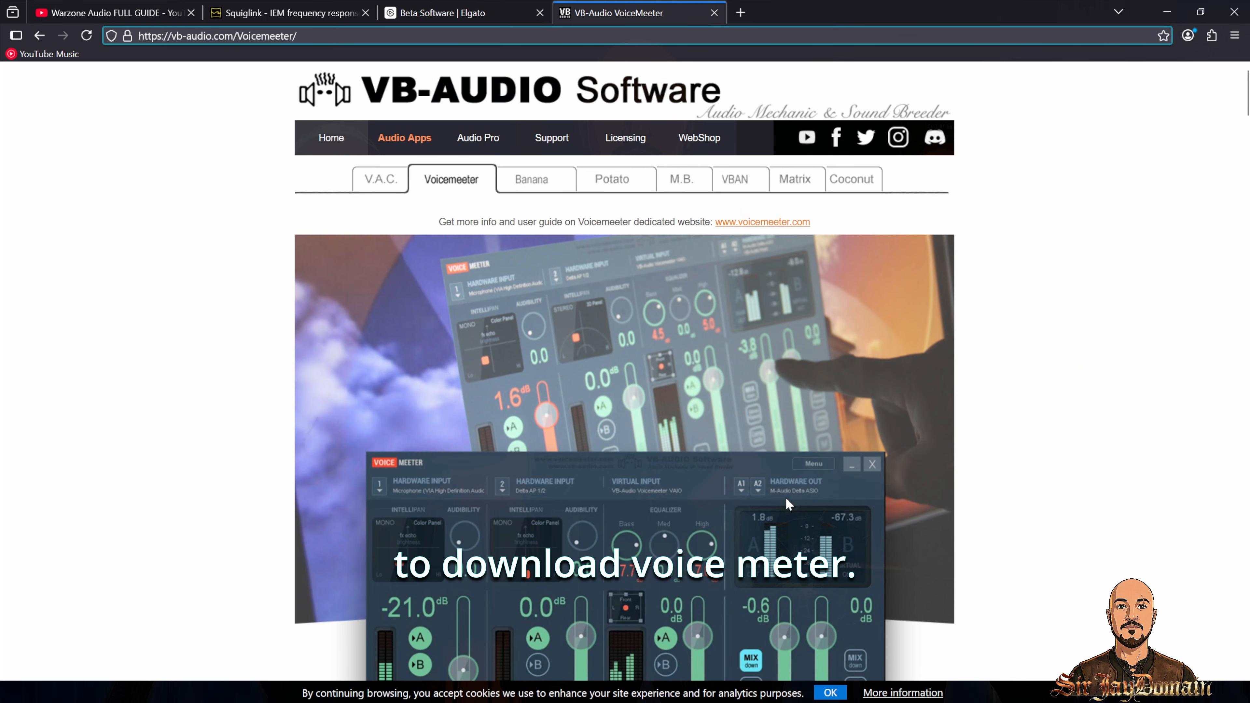
# Step: Browse the Wave Link beta download page and the Voicemeeter download page
pyautogui.scroll(-5, 785, 496)
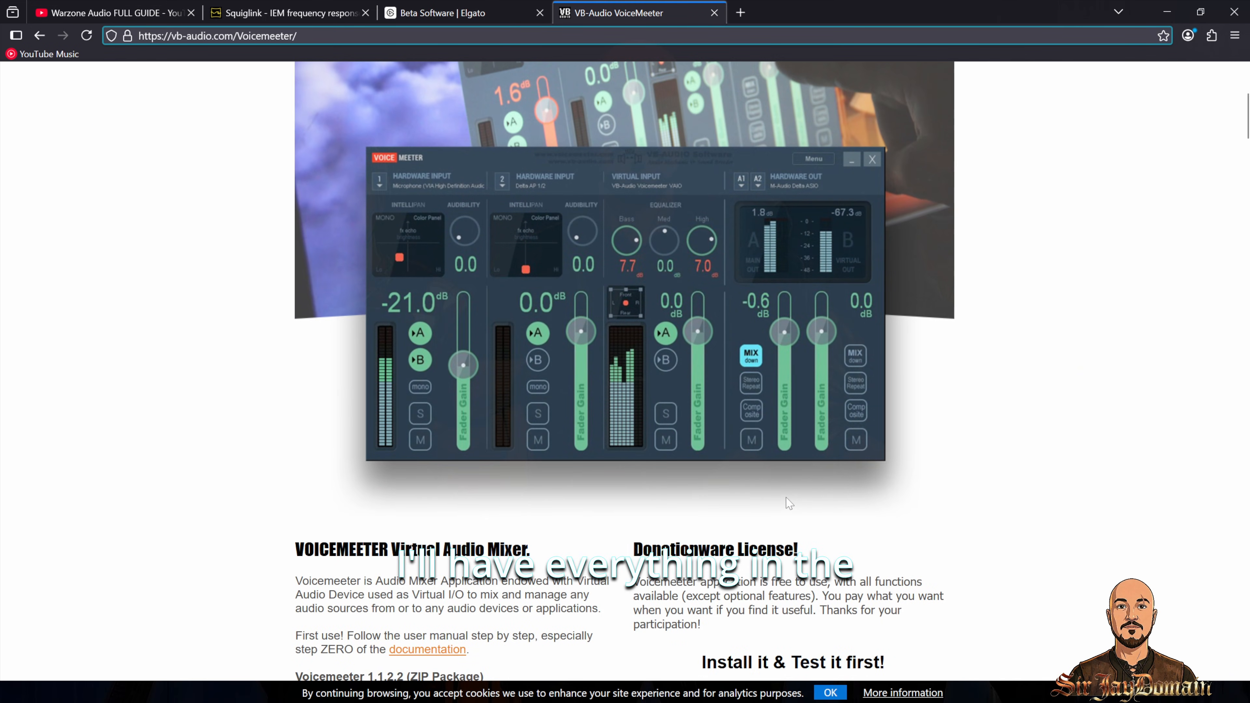
pyautogui.click(691, 685)
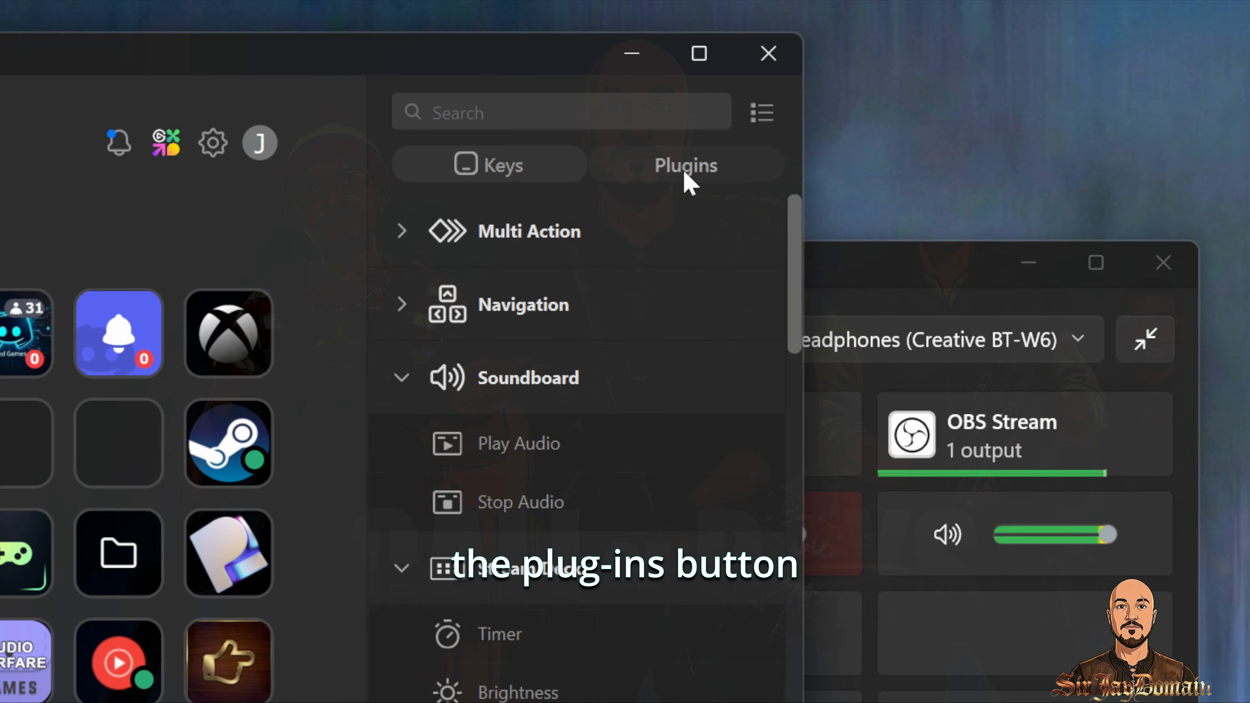
# Step: Search the Stream Deck plugin marketplace for the Wave Link 3 beta and VoiceMeeter Integration plugins
pyautogui.click(685, 173)
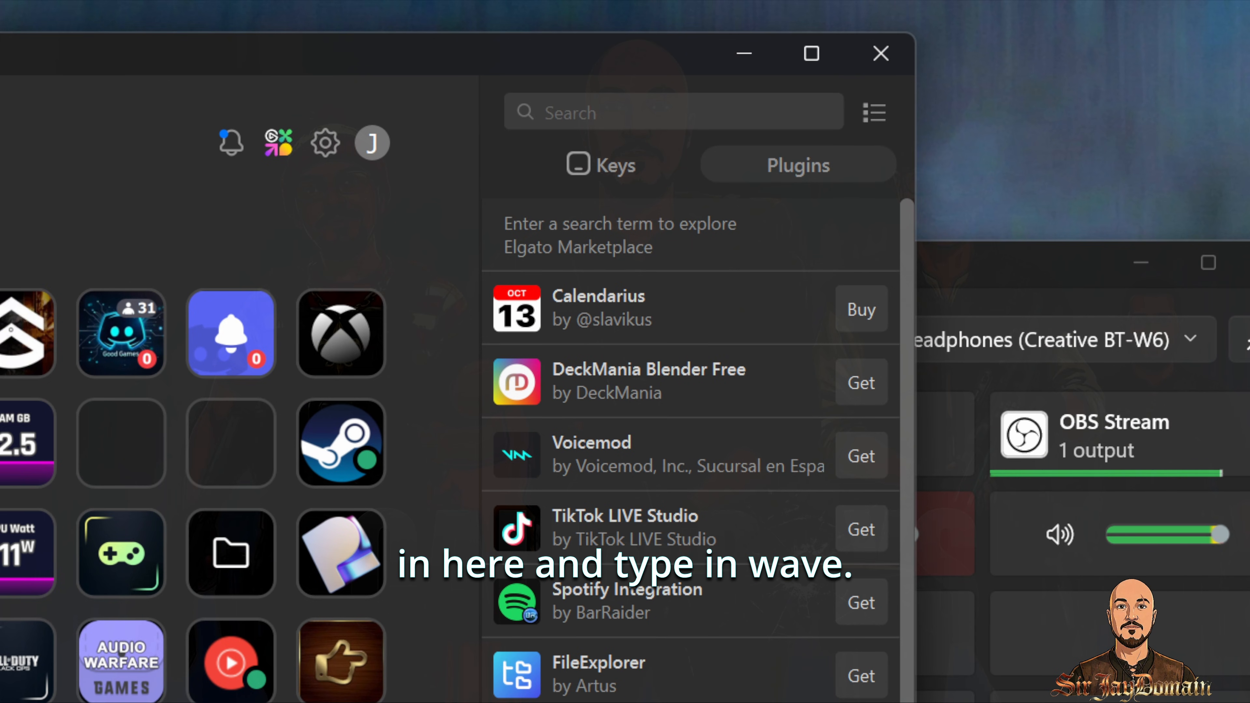
pyautogui.write('wave')
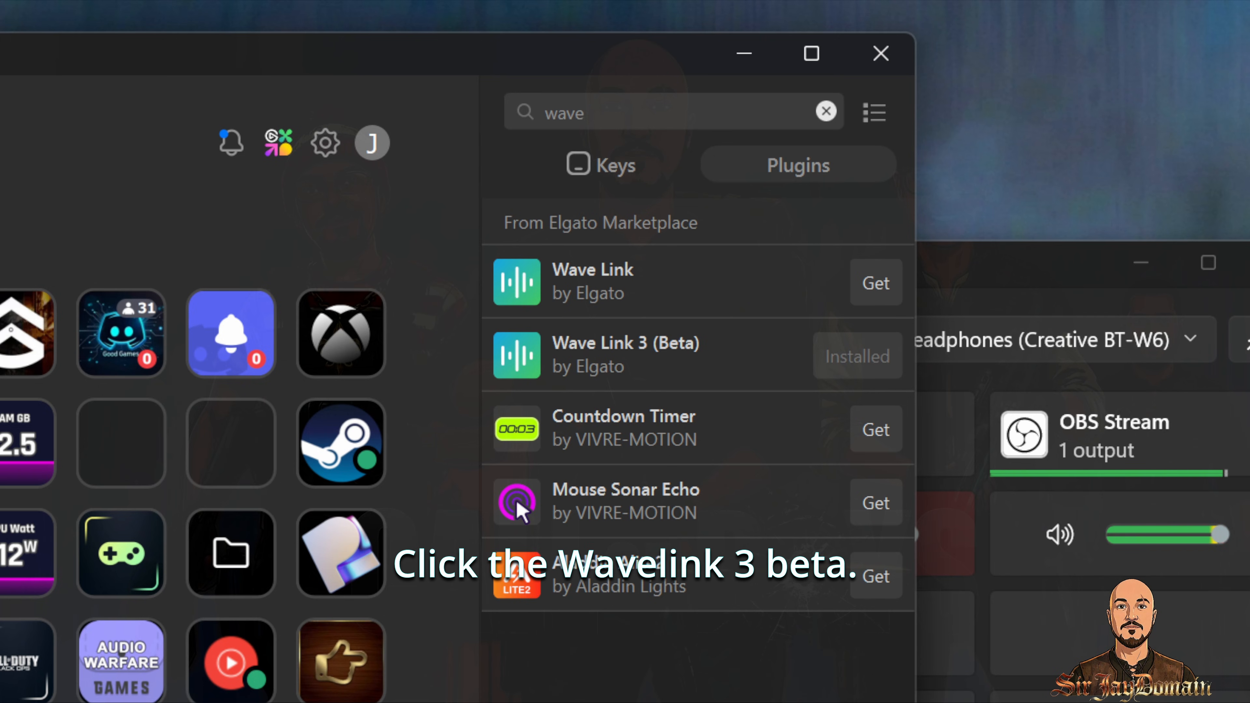
pyautogui.press('BackSpace')
pyautogui.press('BackSpace')
pyautogui.press('BackSpace')
pyautogui.press('BackSpace')
pyautogui.write('vo')
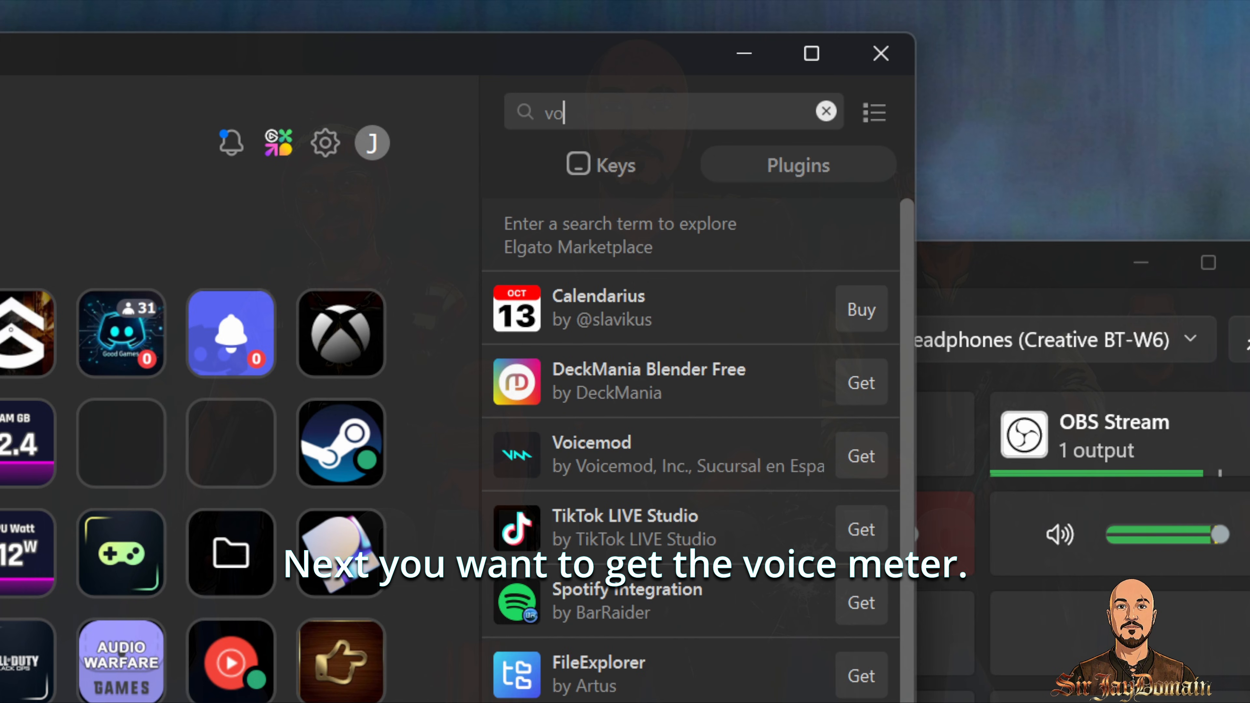
pyautogui.write('iceme')
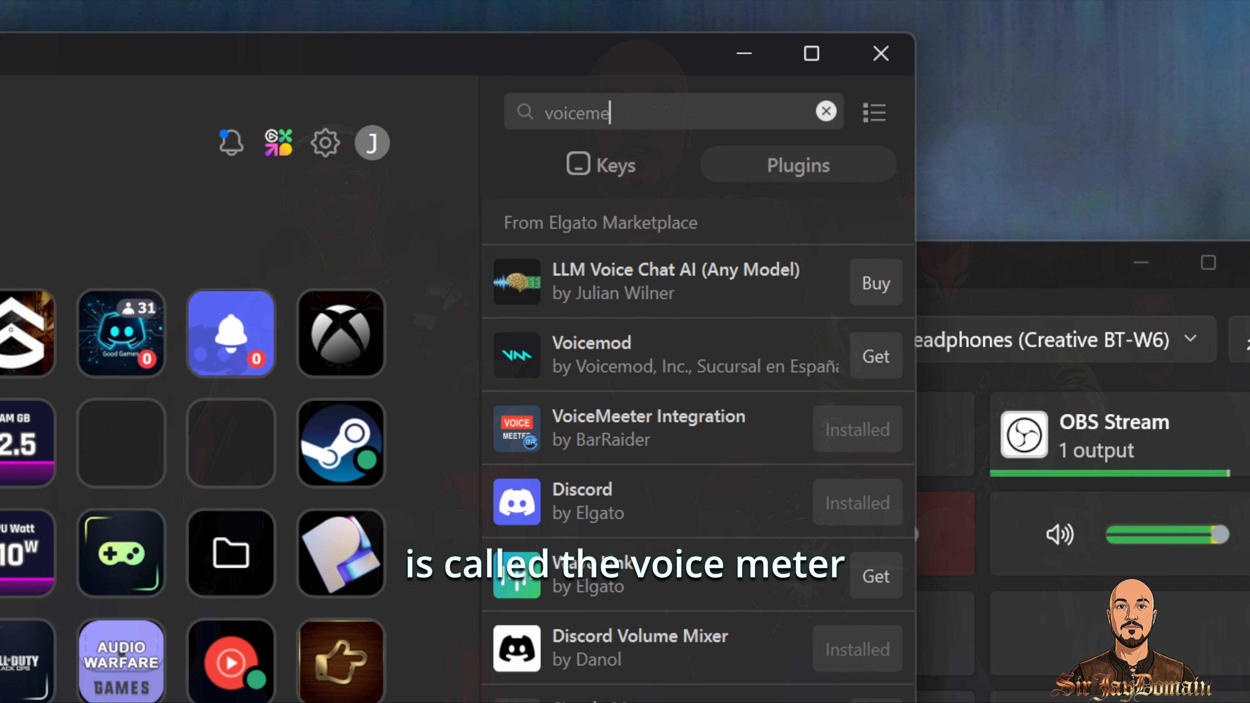
pyautogui.write('eter')
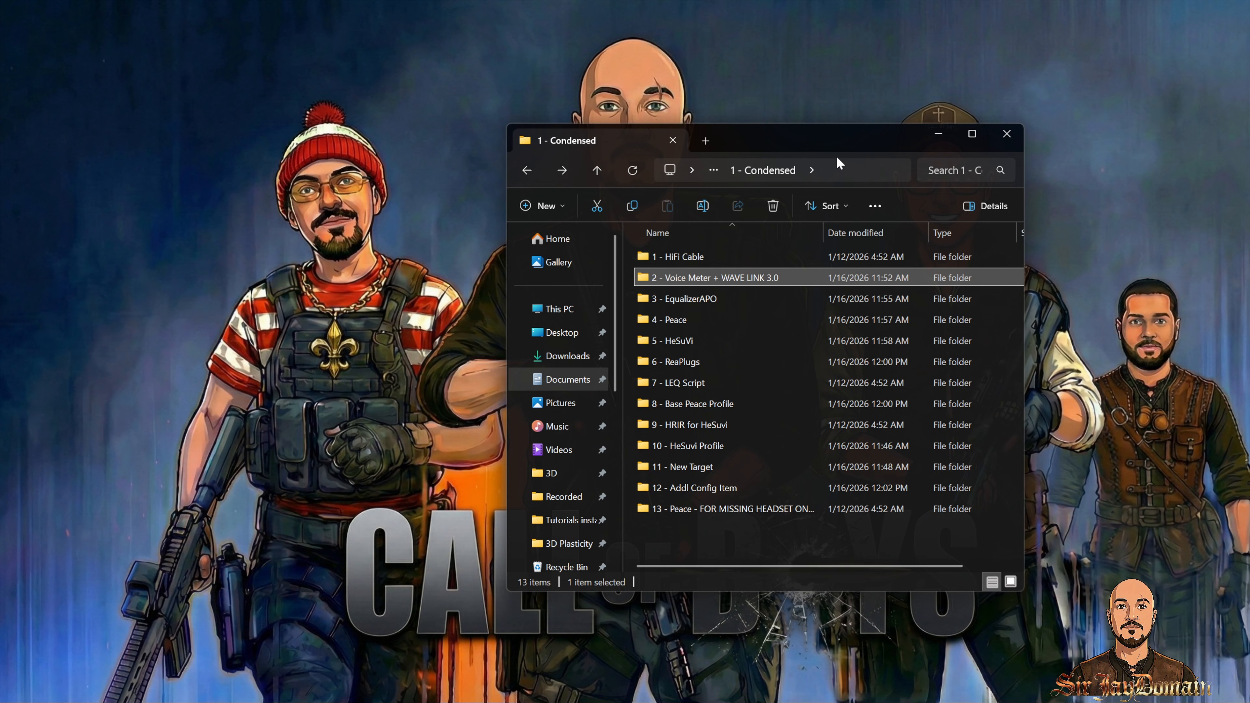
# Step: Install the HiFi Cable ASIO Bridge from the 1 - HiFi Cable folder and dismiss the completion notice
pyautogui.doubleClick(718, 257)
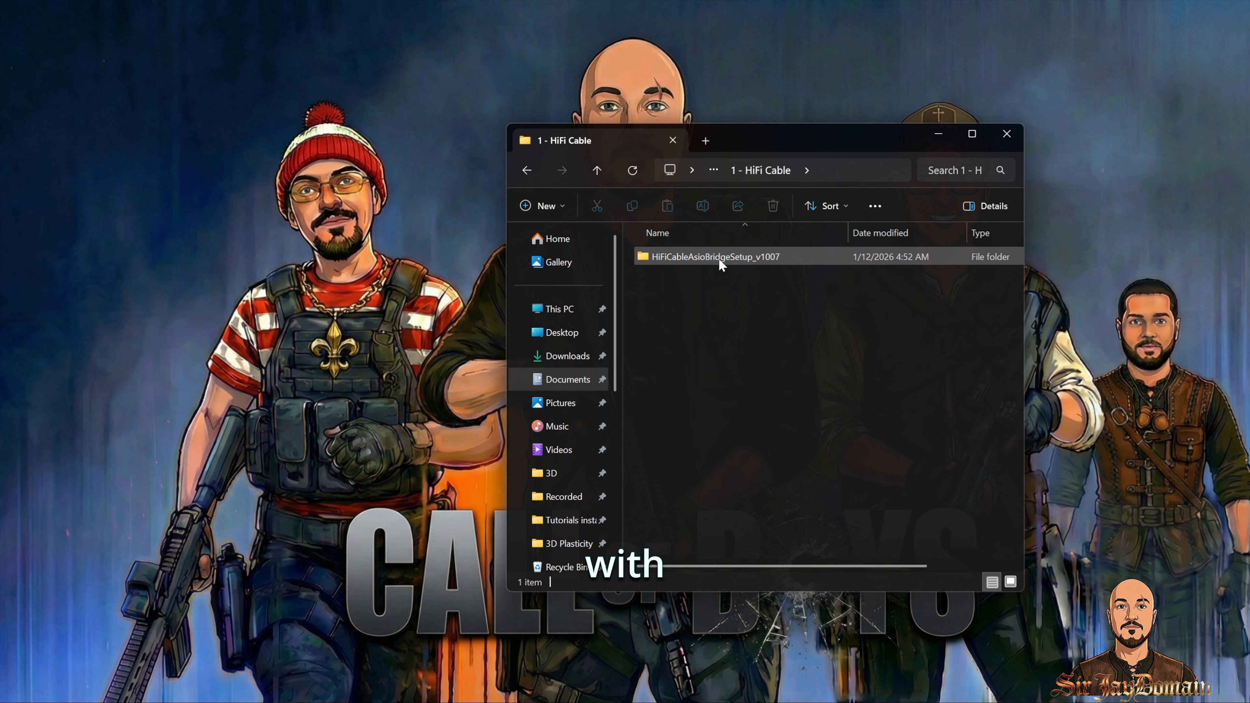
pyautogui.doubleClick(719, 258)
pyautogui.doubleClick(718, 257)
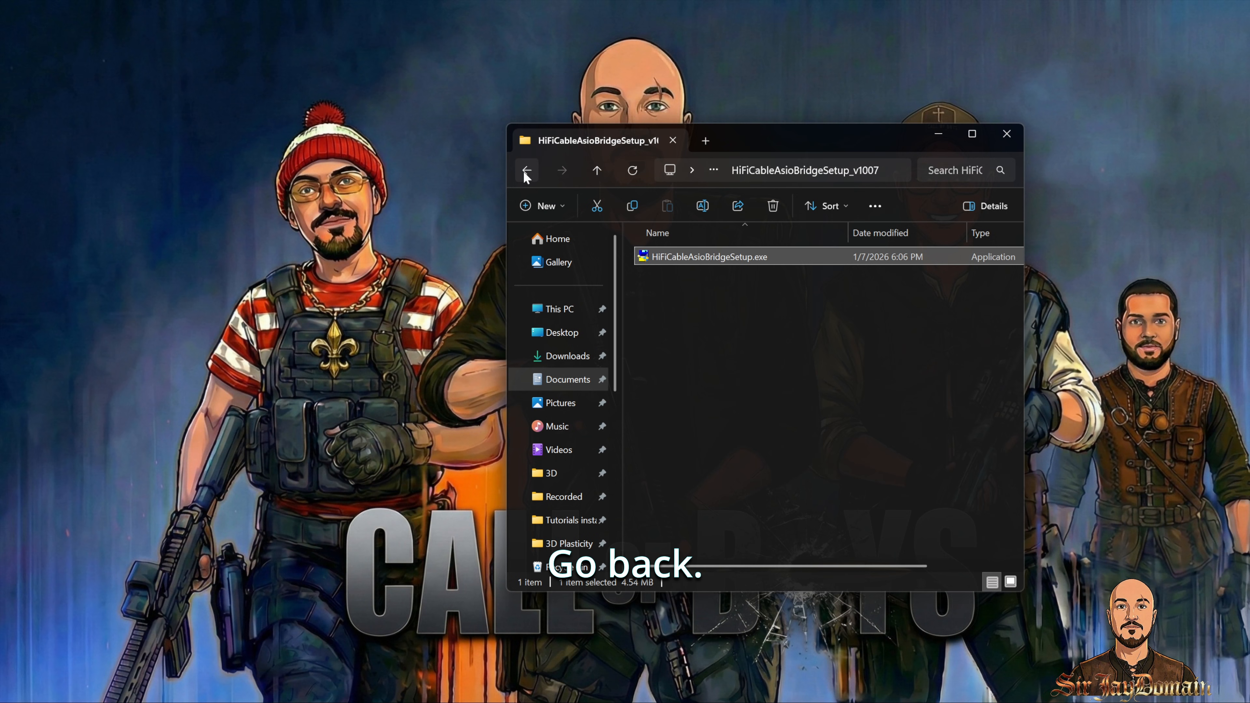
pyautogui.click(527, 170)
pyautogui.click(526, 170)
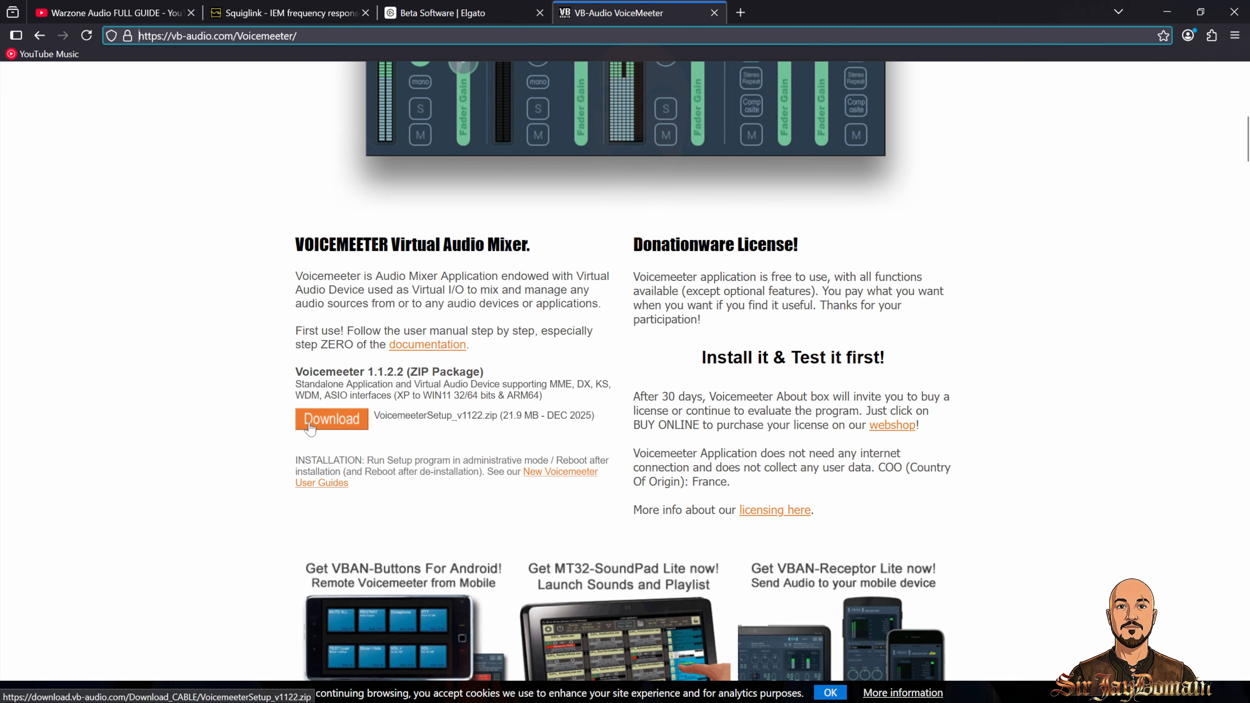
# Step: Download the Voicemeeter 1.1.2.2 ZIP package and open the archive
pyautogui.click(307, 422)
pyautogui.click(539, 346)
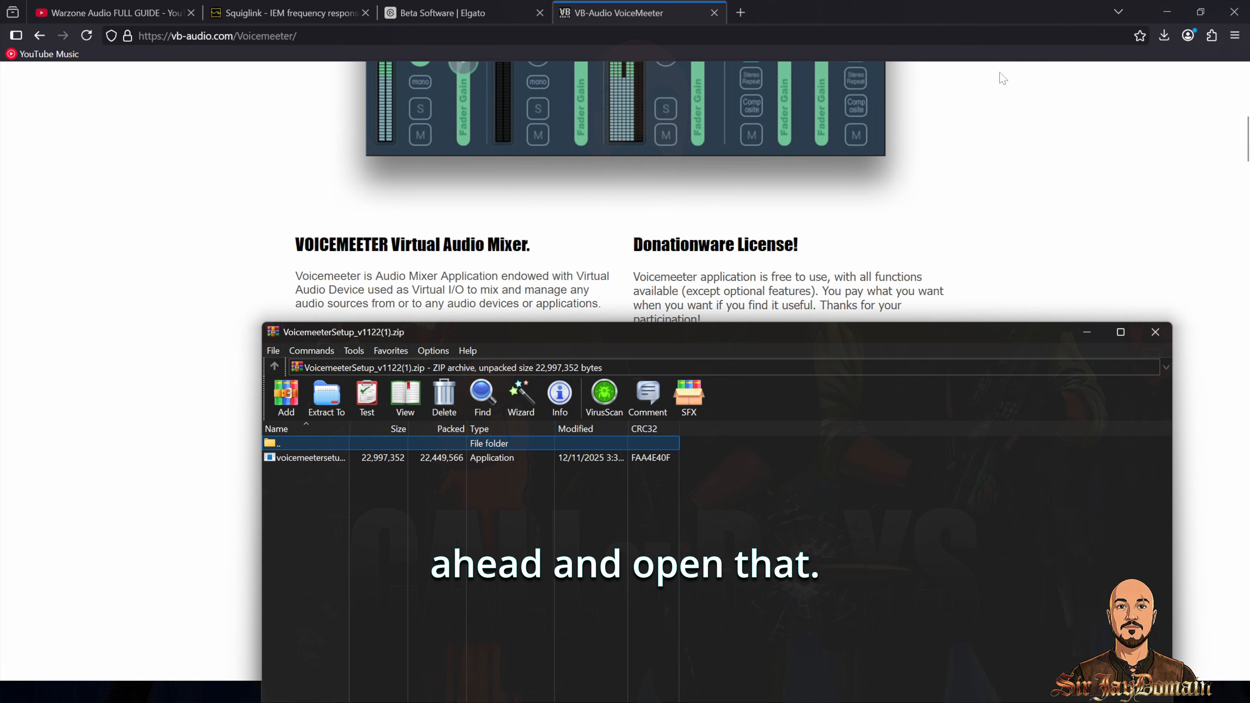
pyautogui.moveTo(817, 338); pyautogui.dragTo(701, 141)
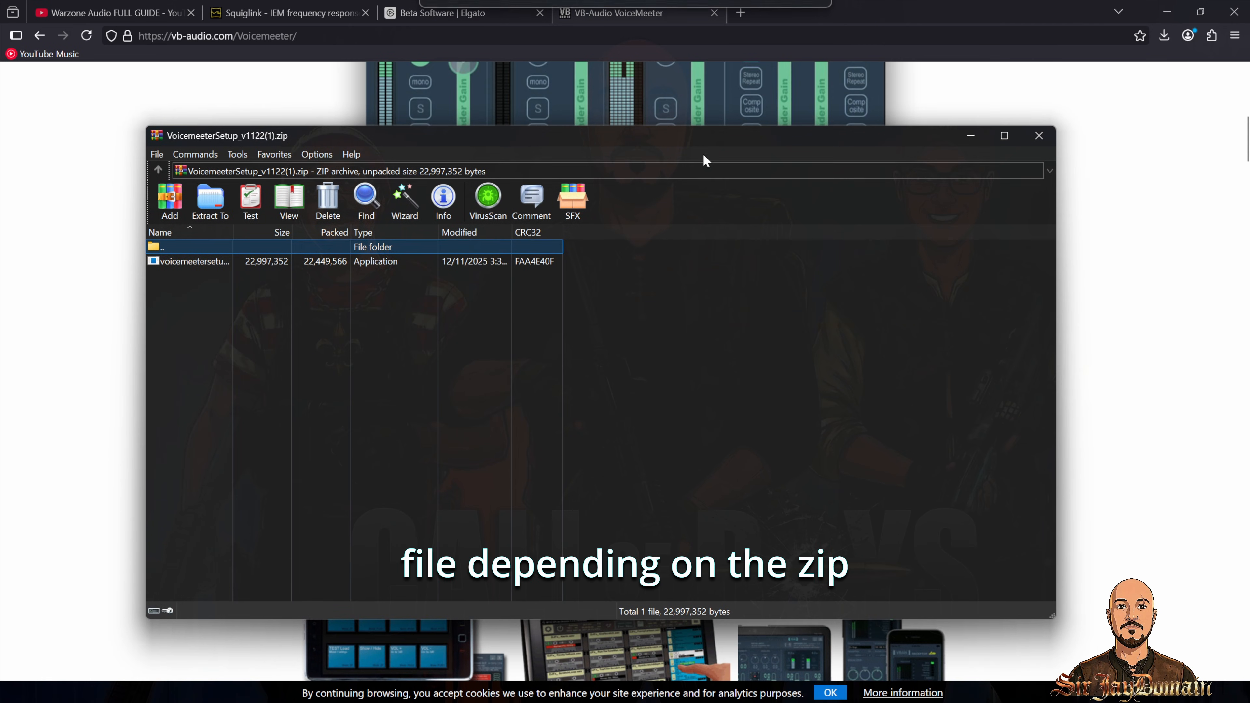
# Step: Extract voicemeetersetup.exe into the 2 - Voice Meter + WAVE LINK 3.0 folder and launch it
pyautogui.moveTo(558, 692)
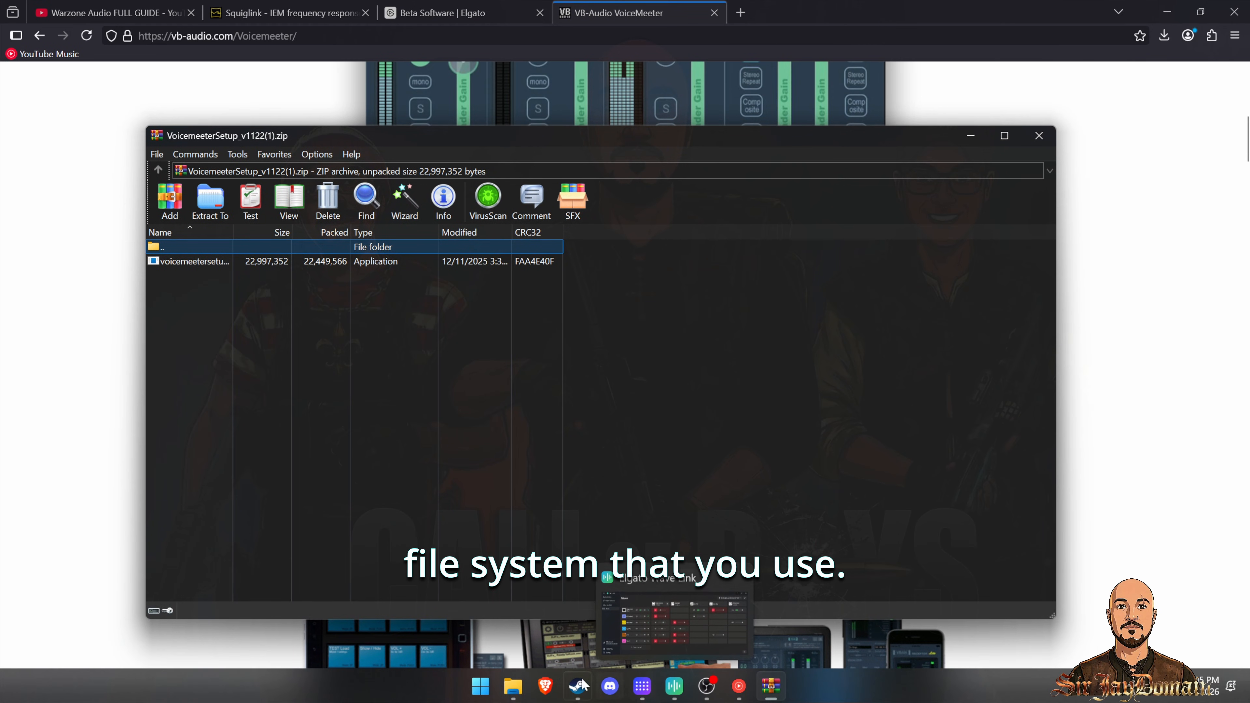
pyautogui.click(512, 686)
pyautogui.moveTo(830, 130); pyautogui.dragTo(1044, 112)
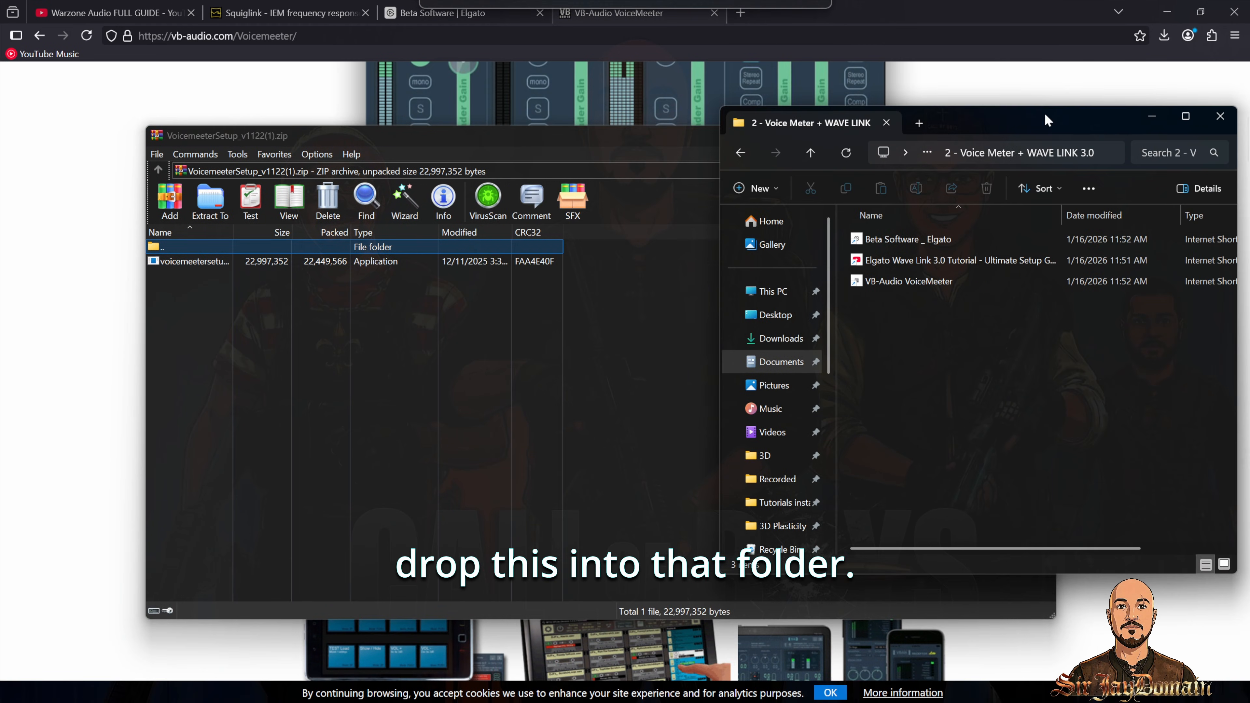
pyautogui.moveTo(195, 261); pyautogui.dragTo(1131, 302)
pyautogui.click(1038, 134)
pyautogui.doubleClick(925, 302)
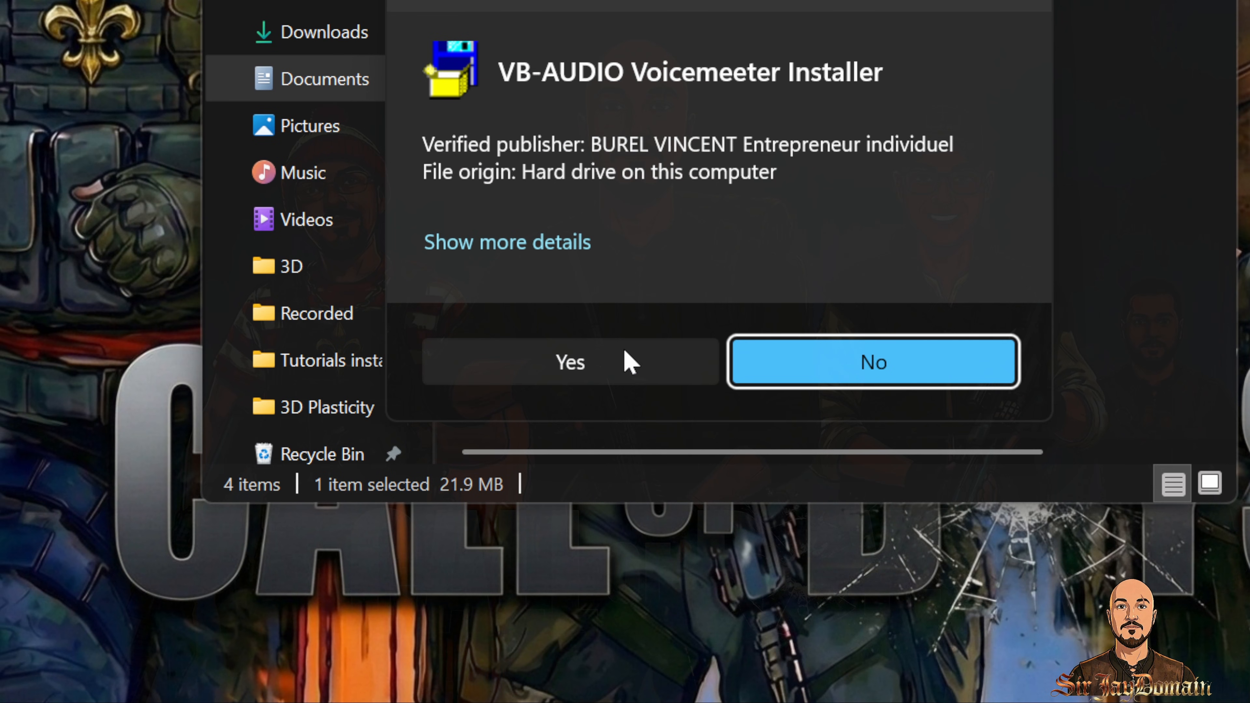
# Step: Install Voicemeeter and close the thank-you browser window without confirming the restart
pyautogui.click(607, 517)
pyautogui.click(574, 415)
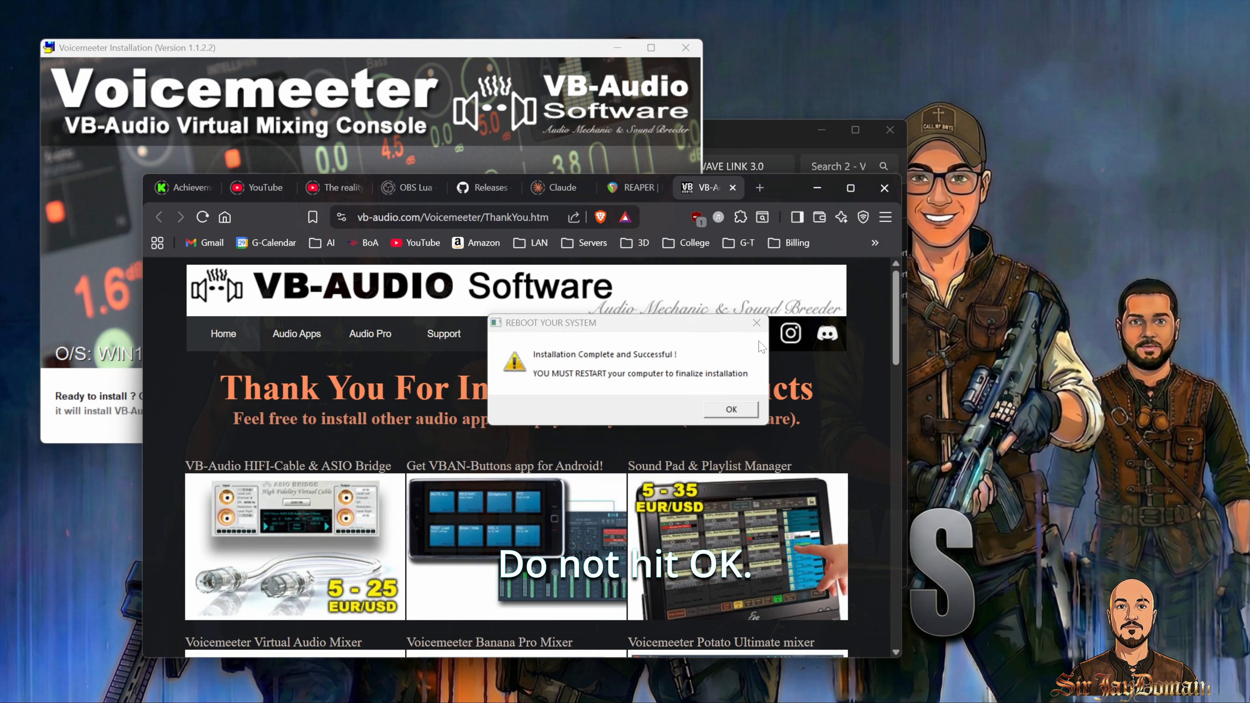
pyautogui.click(816, 192)
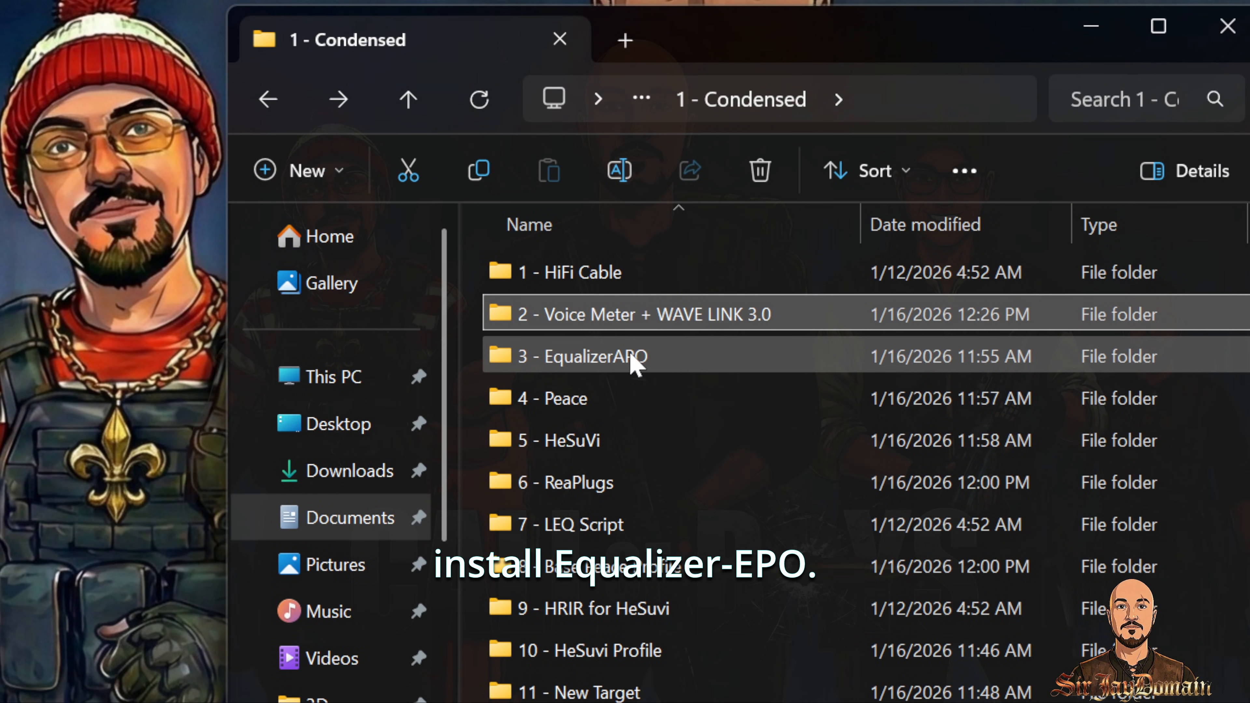
# Step: Run the Equalizer APO 1.4 installer from the 3 - EqualizerAPO folder with the default location and Start Menu folder
pyautogui.click(589, 292)
pyautogui.doubleClick(636, 358)
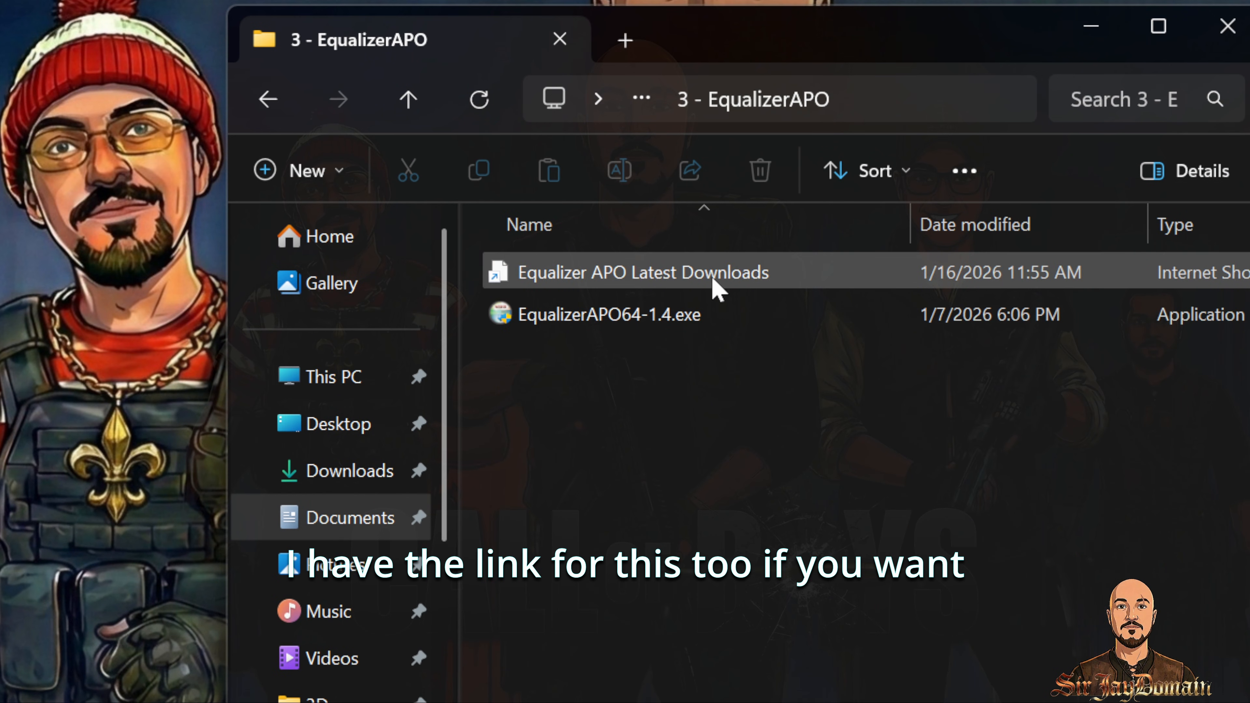
pyautogui.doubleClick(654, 315)
pyautogui.click(635, 381)
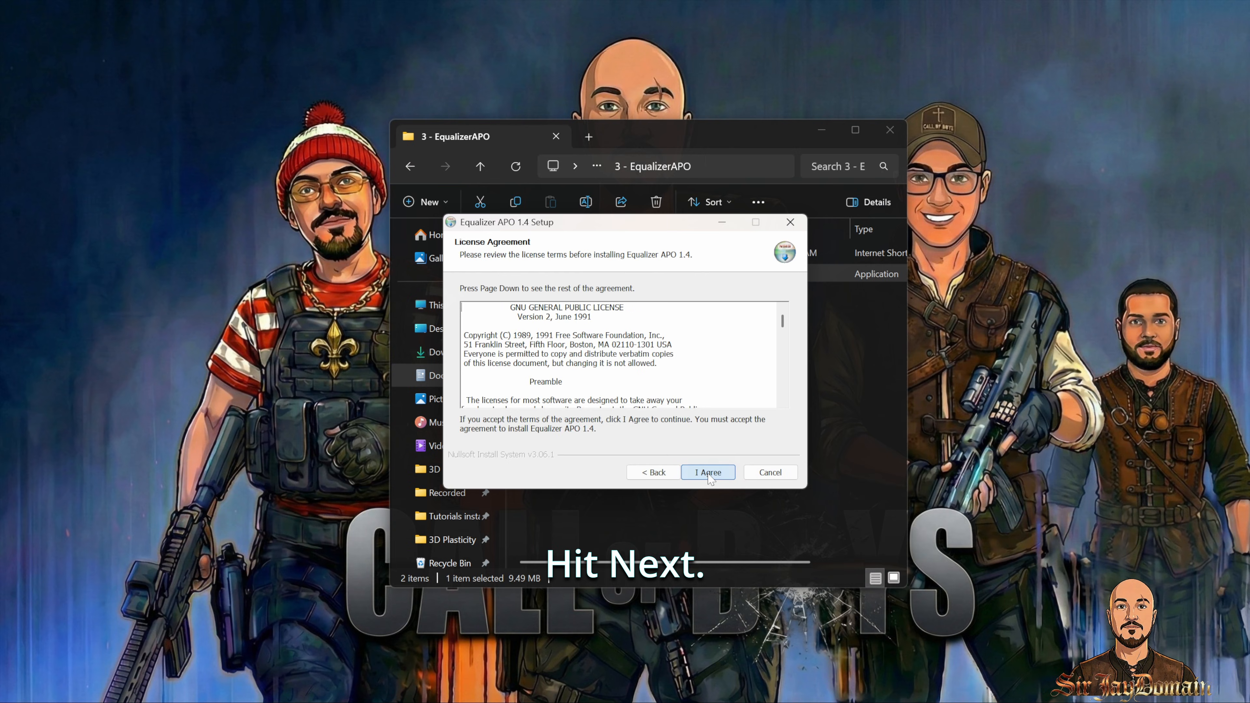
pyautogui.click(707, 473)
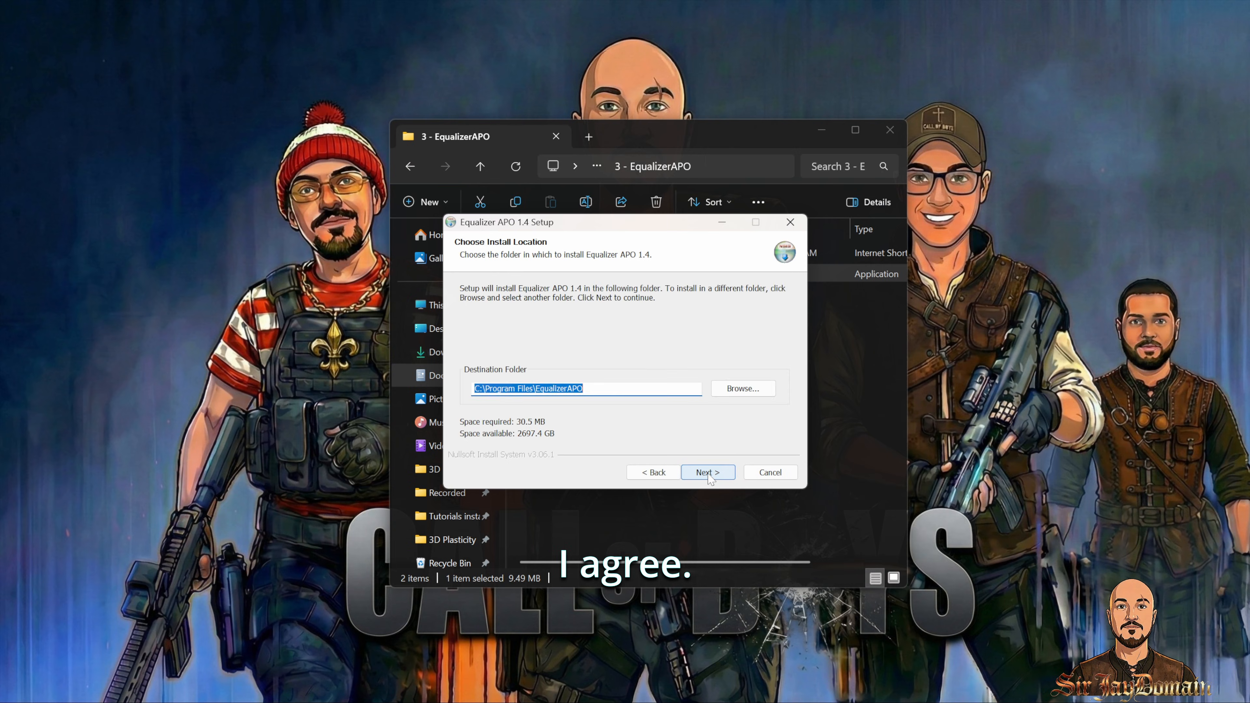
pyautogui.click(707, 473)
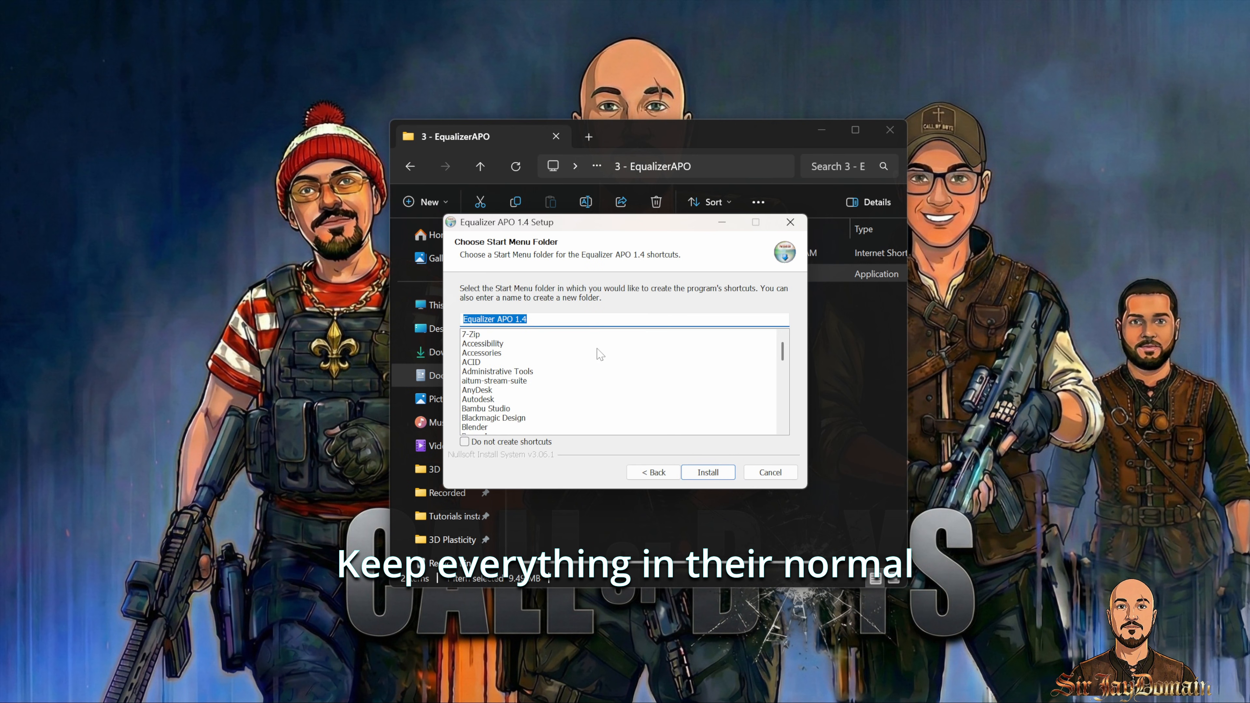
pyautogui.click(713, 474)
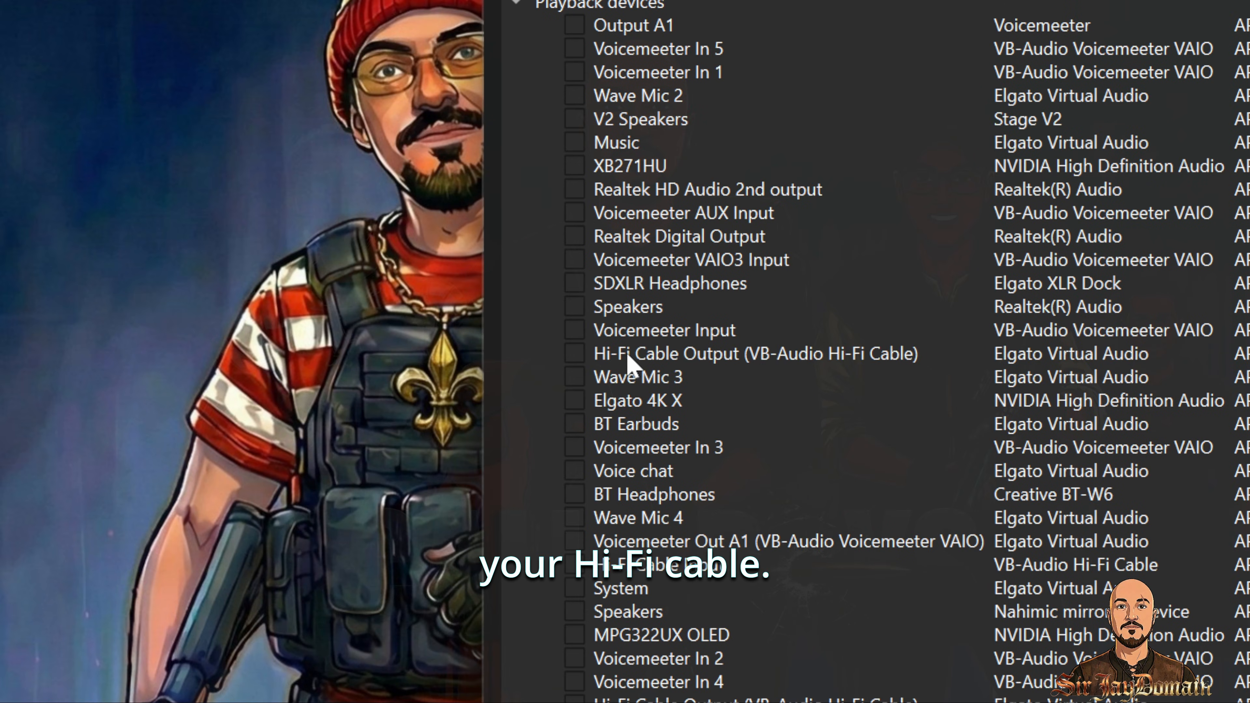
# Step: Select Hi-Fi Cable Output in the Device Selector, enable troubleshooting options, and install as LFX/GFX
pyautogui.click(627, 354)
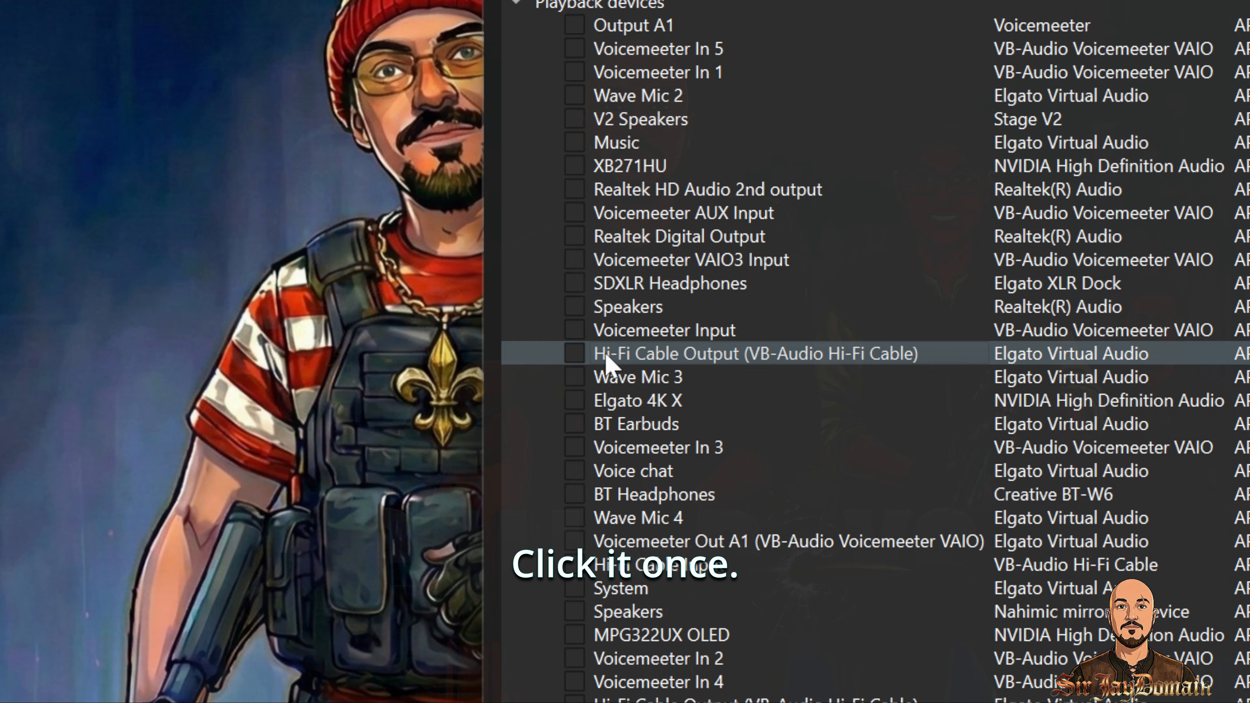
pyautogui.click(574, 353)
pyautogui.click(609, 393)
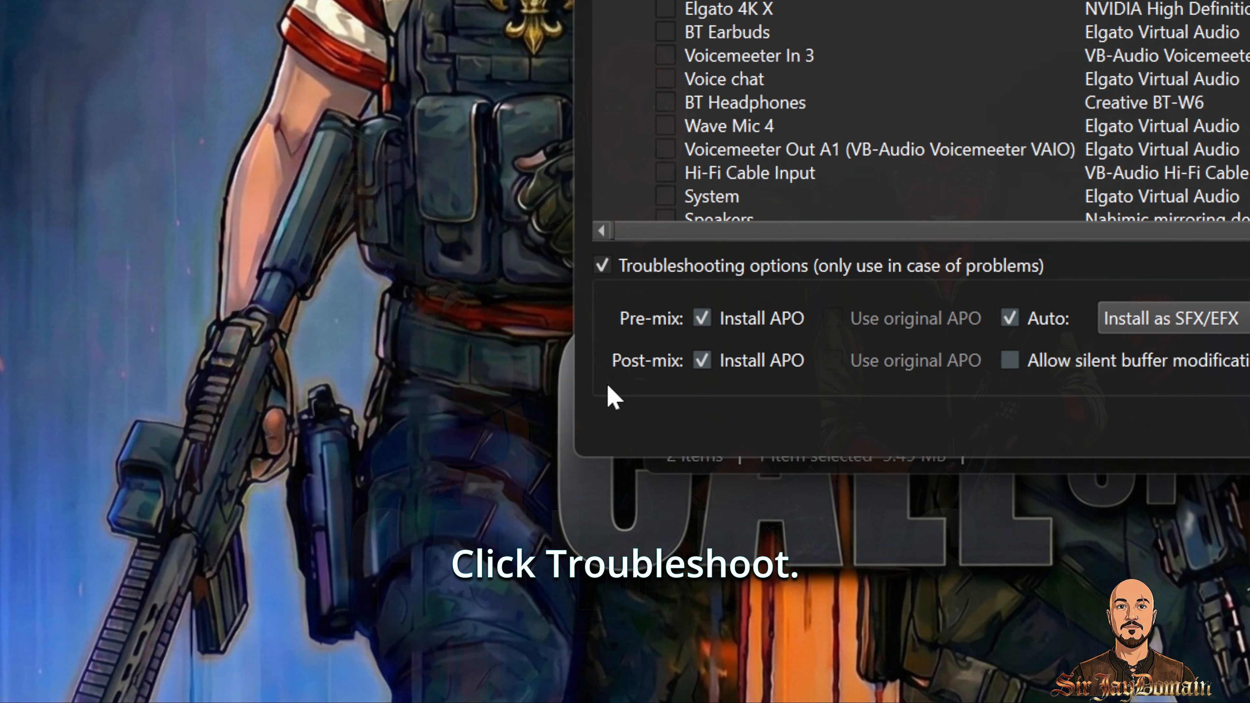
pyautogui.click(1150, 329)
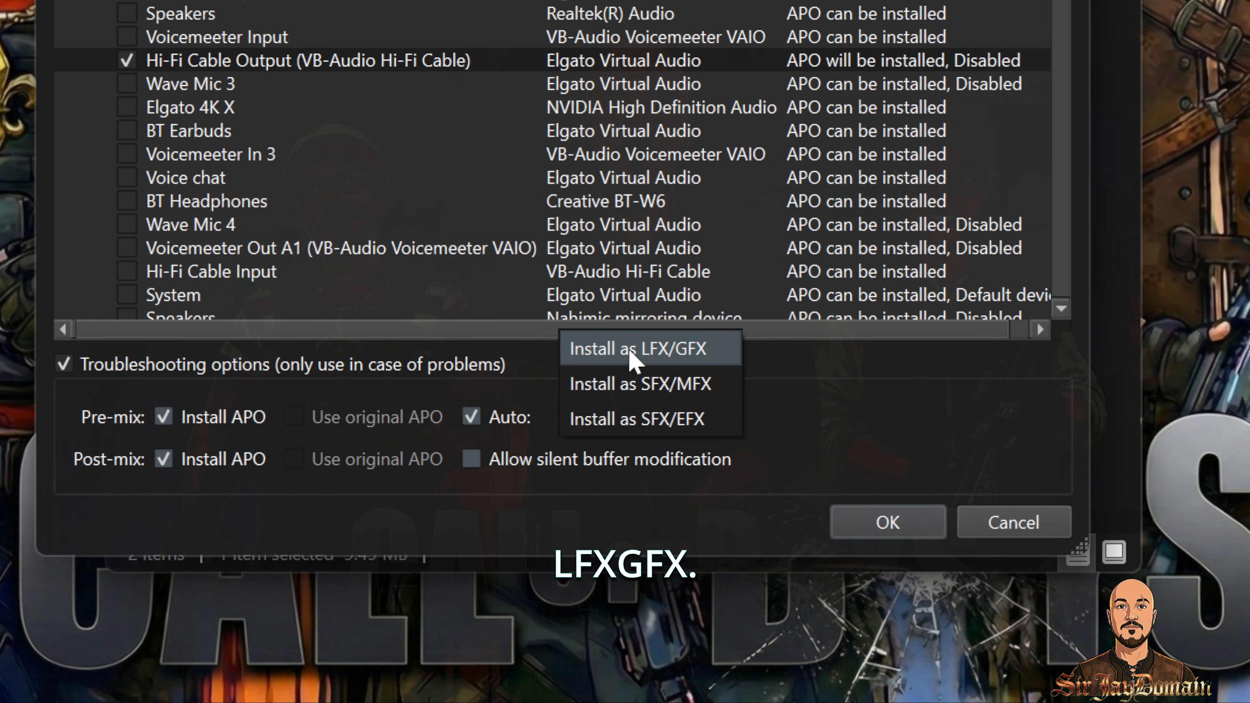
pyautogui.click(1171, 245)
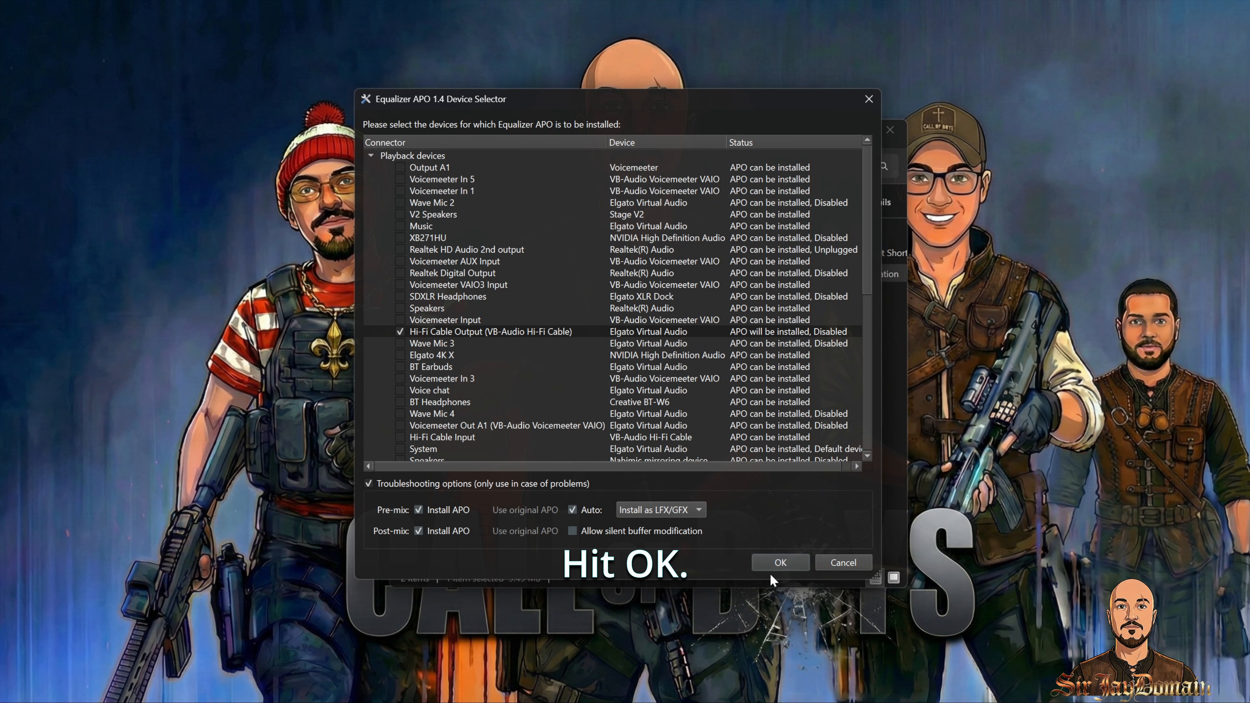
pyautogui.click(887, 522)
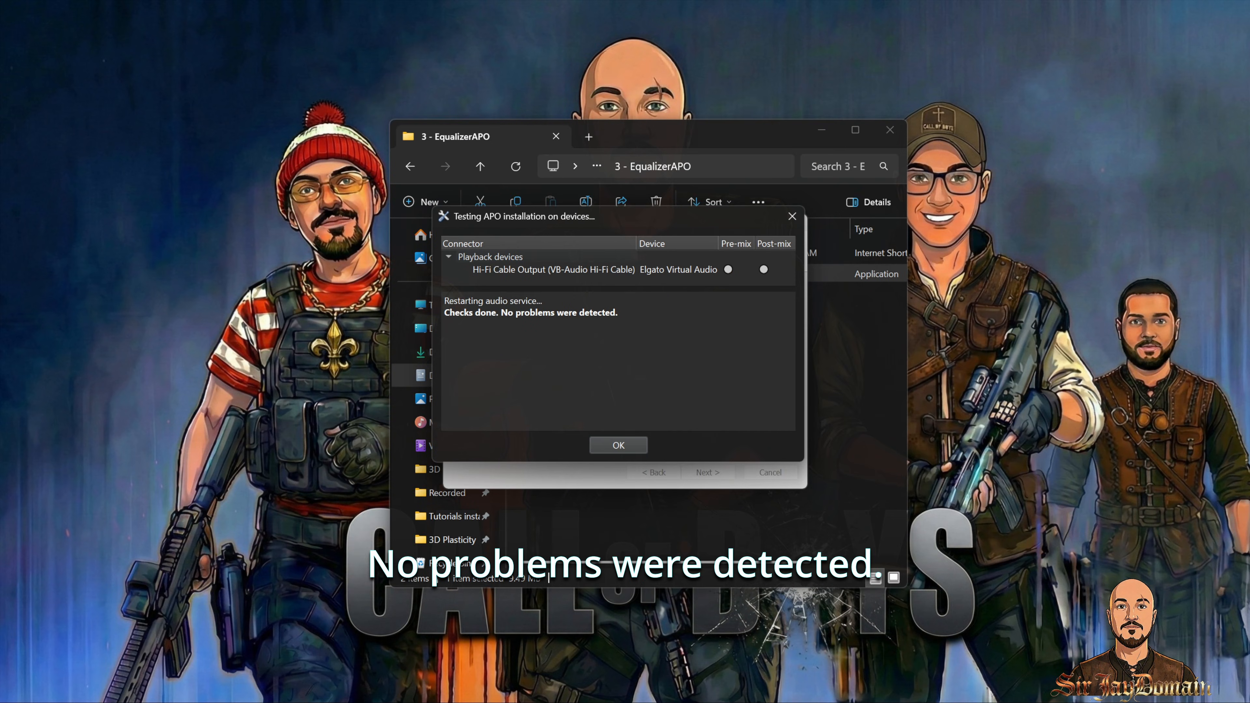
# Step: Acknowledge the Device Selector info message and finish the Equalizer APO setup
pyautogui.click(618, 445)
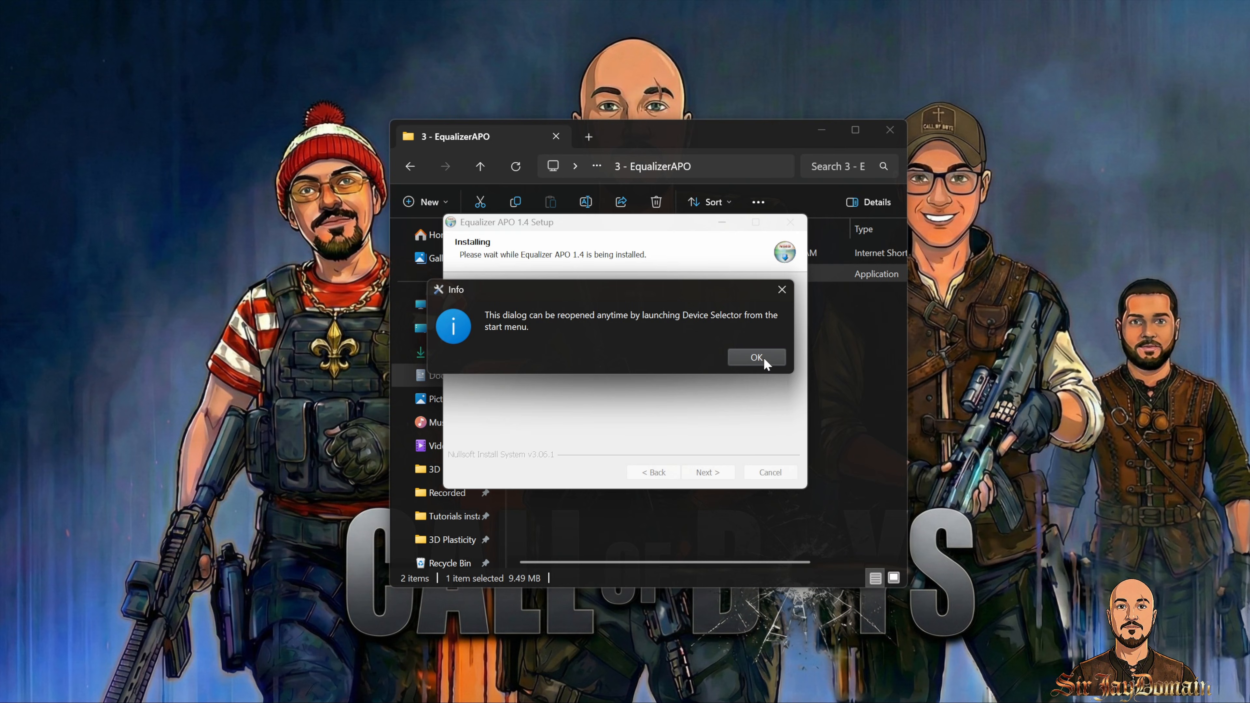
pyautogui.click(763, 356)
pyautogui.click(707, 472)
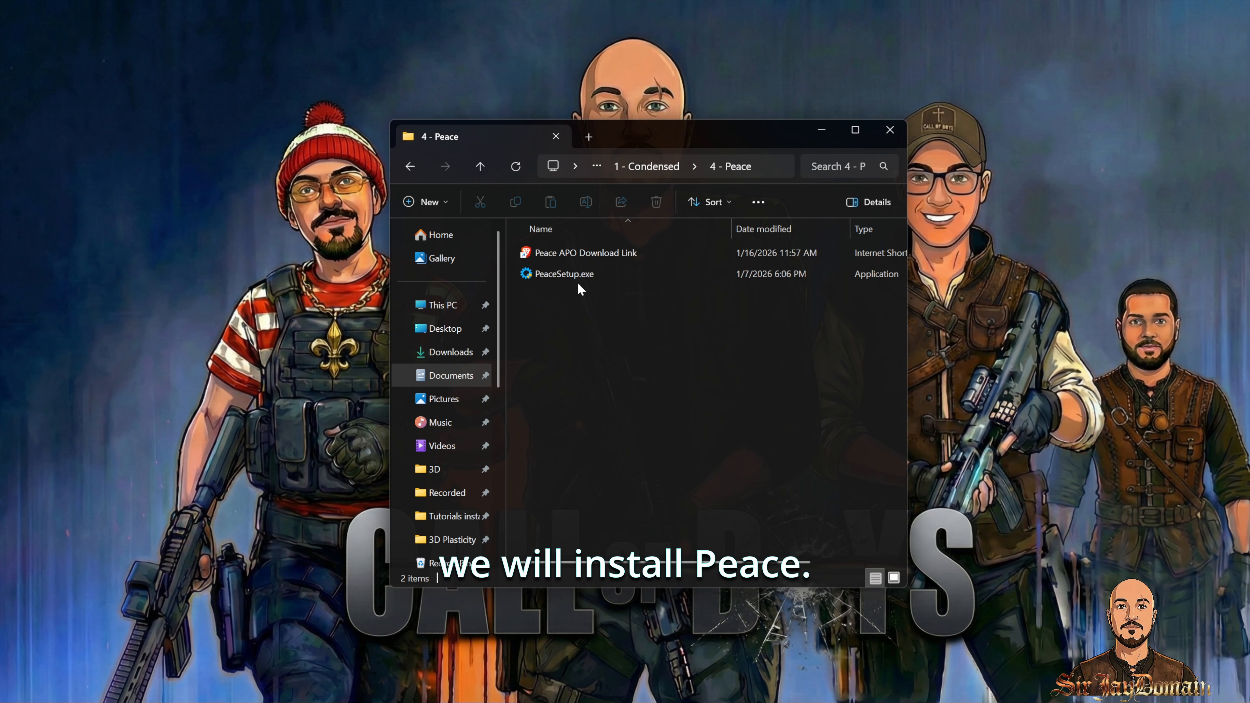
# Step: Run PeaceSetup.exe, download and install Peace 1.6.9.11, then close the setup tool
pyautogui.doubleClick(592, 272)
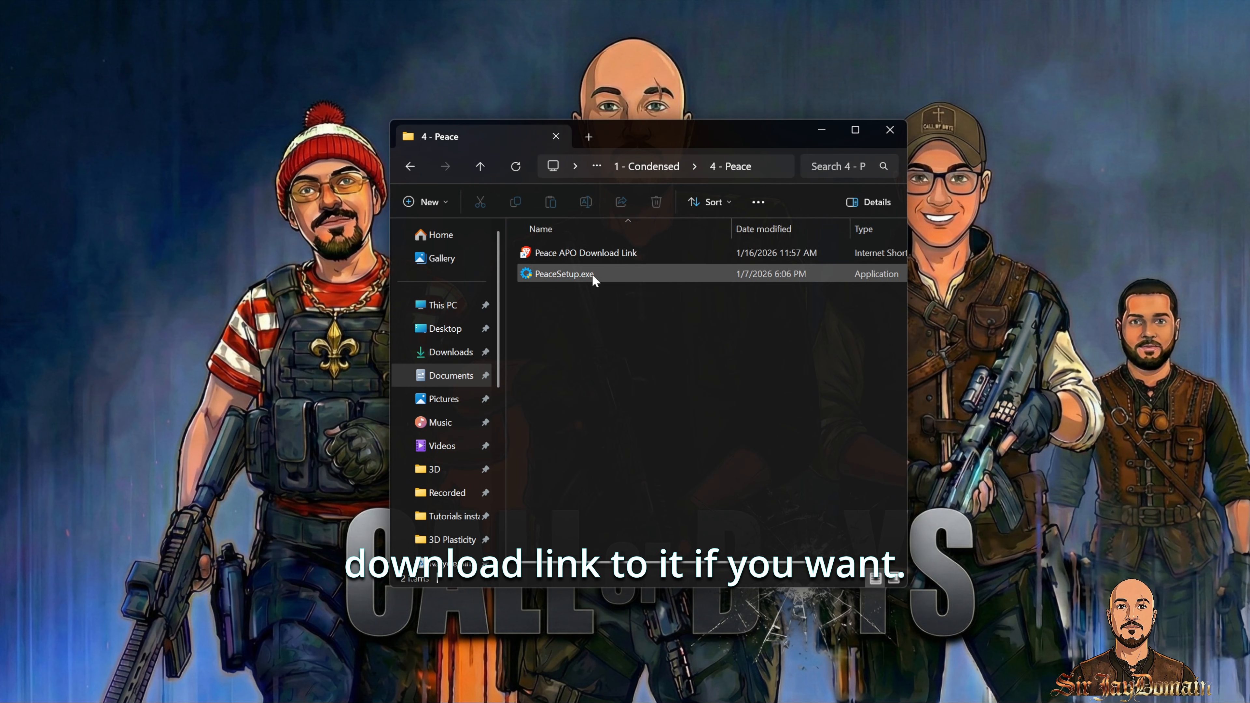
pyautogui.click(589, 519)
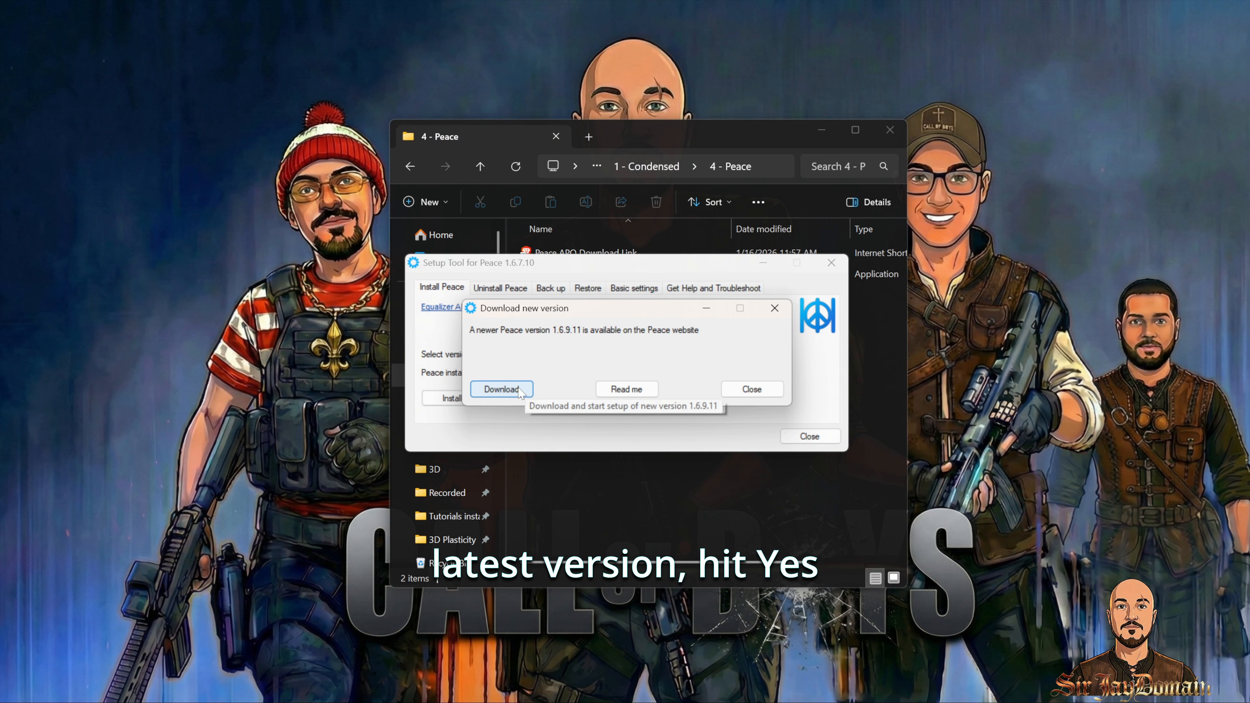
pyautogui.click(501, 389)
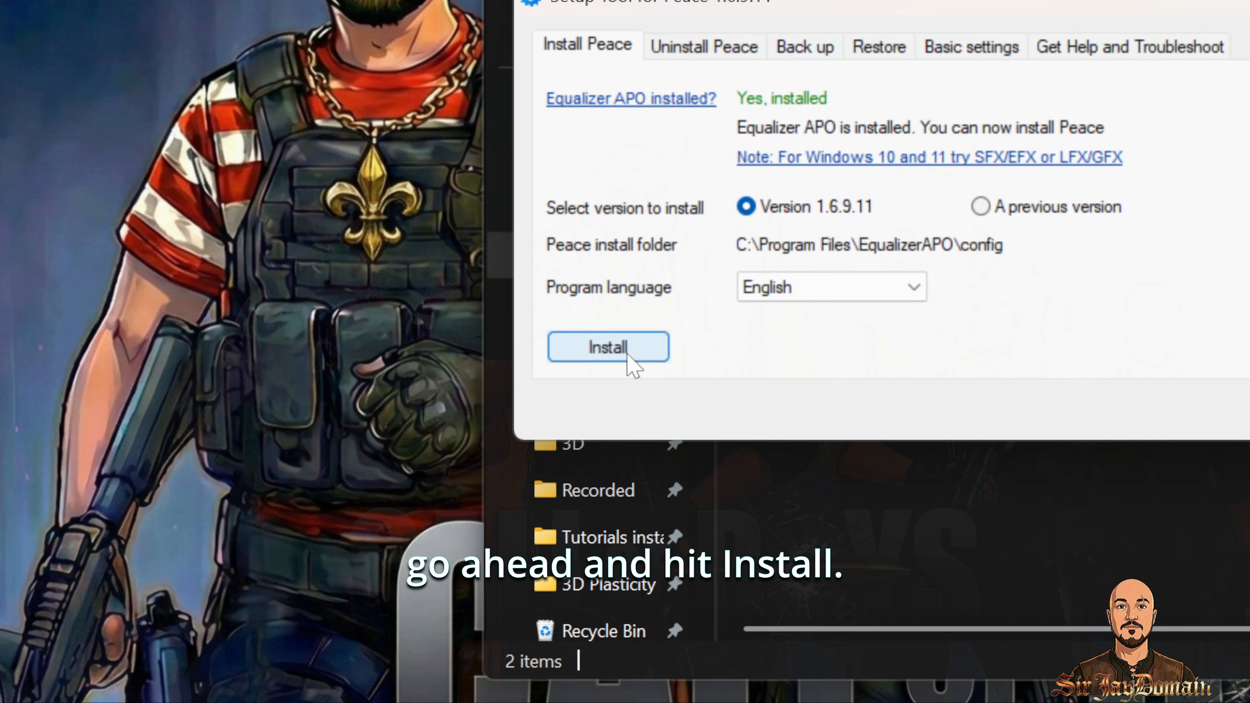
pyautogui.click(627, 354)
pyautogui.click(1054, 379)
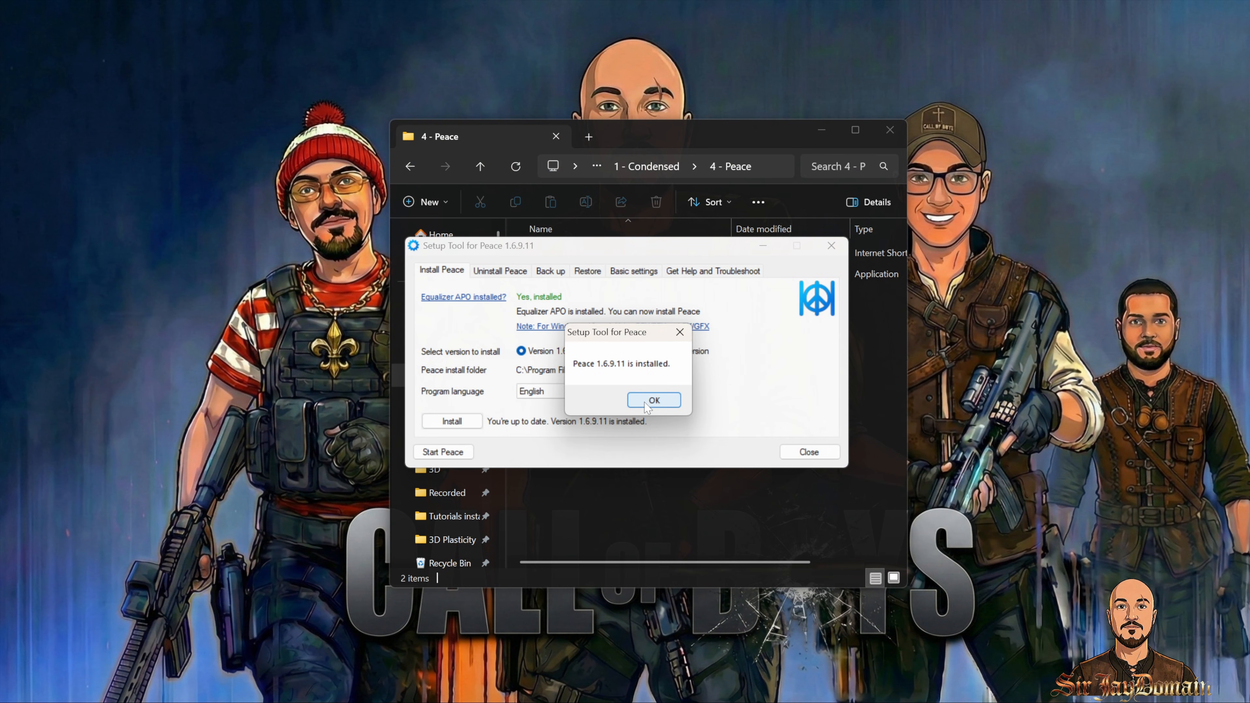
pyautogui.click(1005, 303)
pyautogui.click(831, 245)
# Step: Launch HeSuVi_2.0.0.1.exe from the 5 - HeSuVi folder, allow it to run, and close its window
pyautogui.click(410, 166)
pyautogui.doubleClick(585, 333)
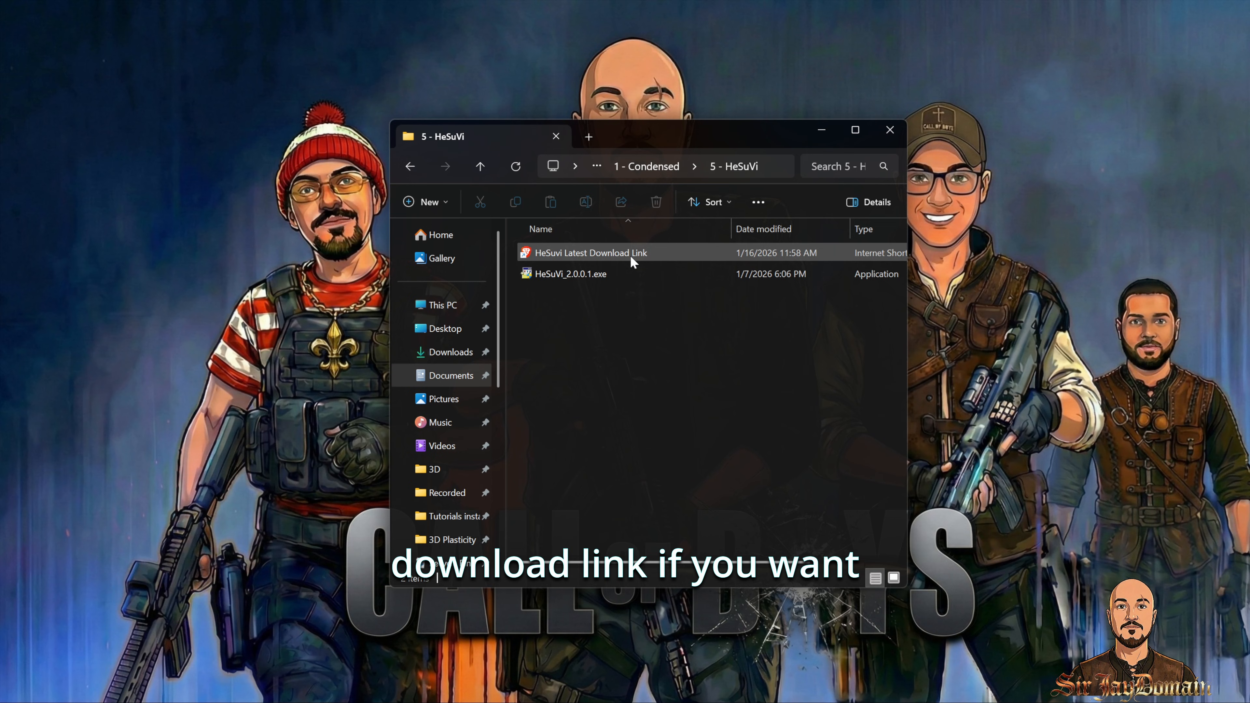
pyautogui.doubleClick(619, 277)
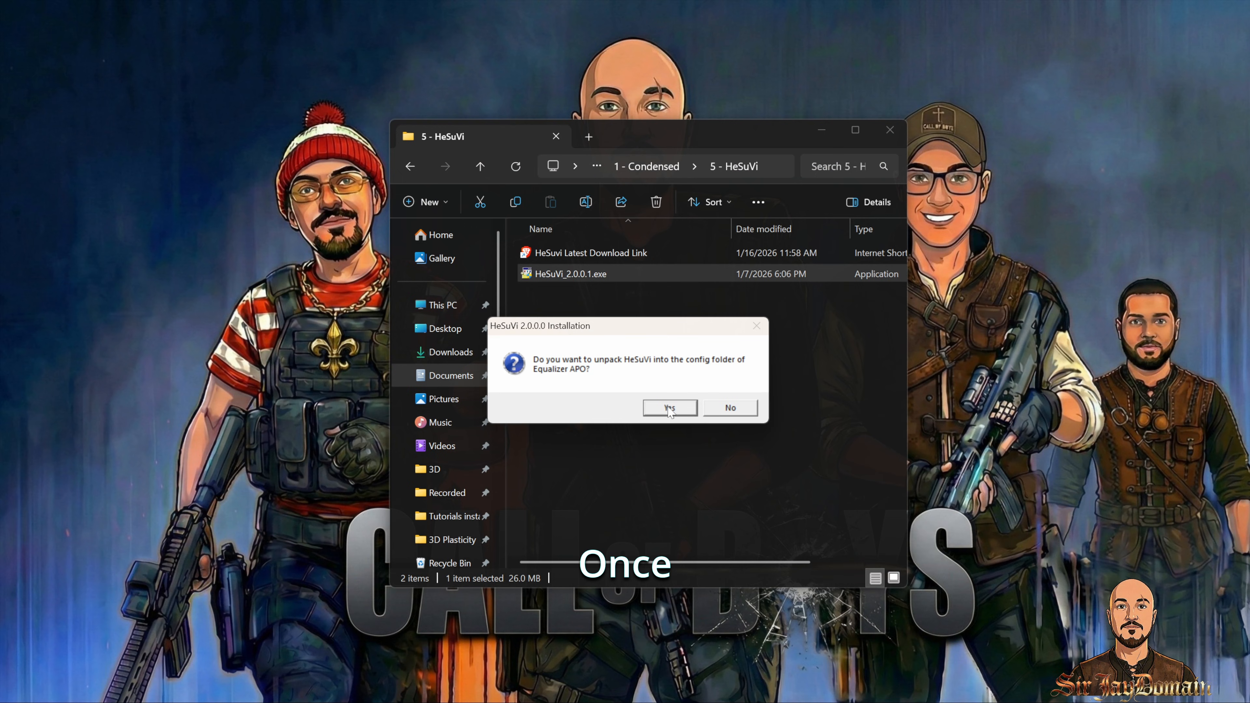
pyautogui.click(670, 408)
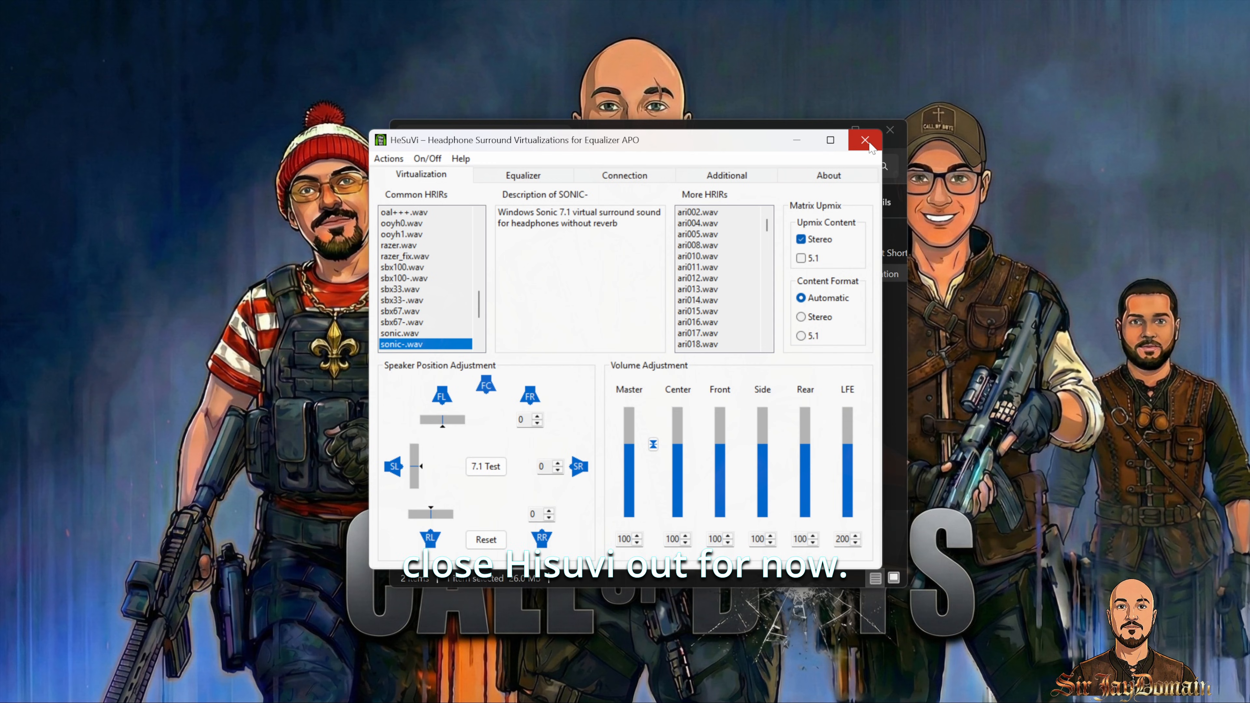
pyautogui.click(865, 141)
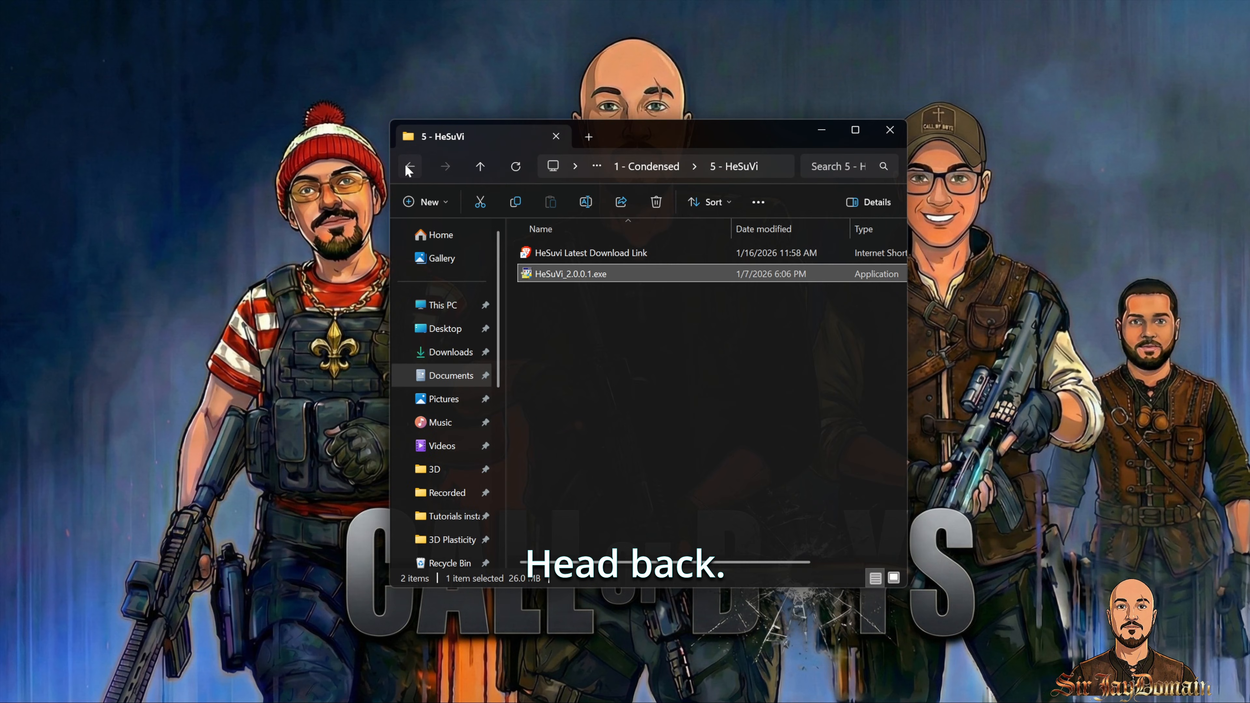
# Step: Return to the Condensed folder, dismiss the compatibility warning, and open the 6 - ReaPlugs folder
pyautogui.click(404, 163)
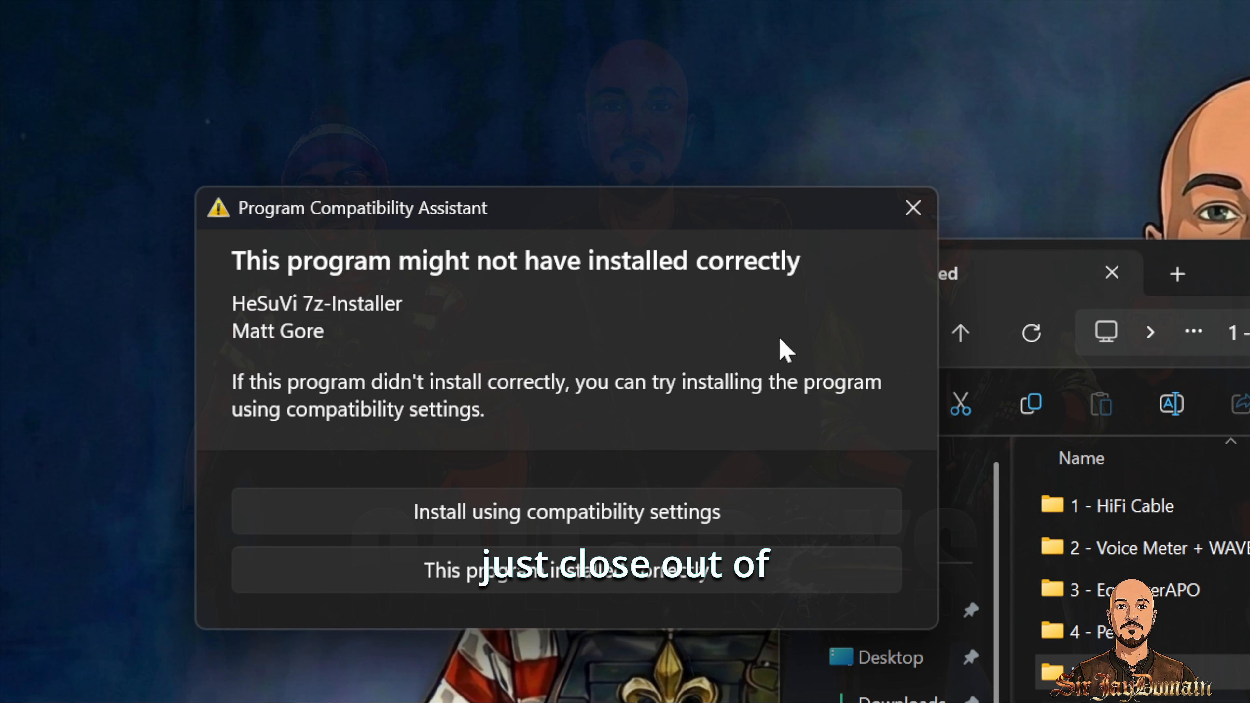
pyautogui.click(913, 207)
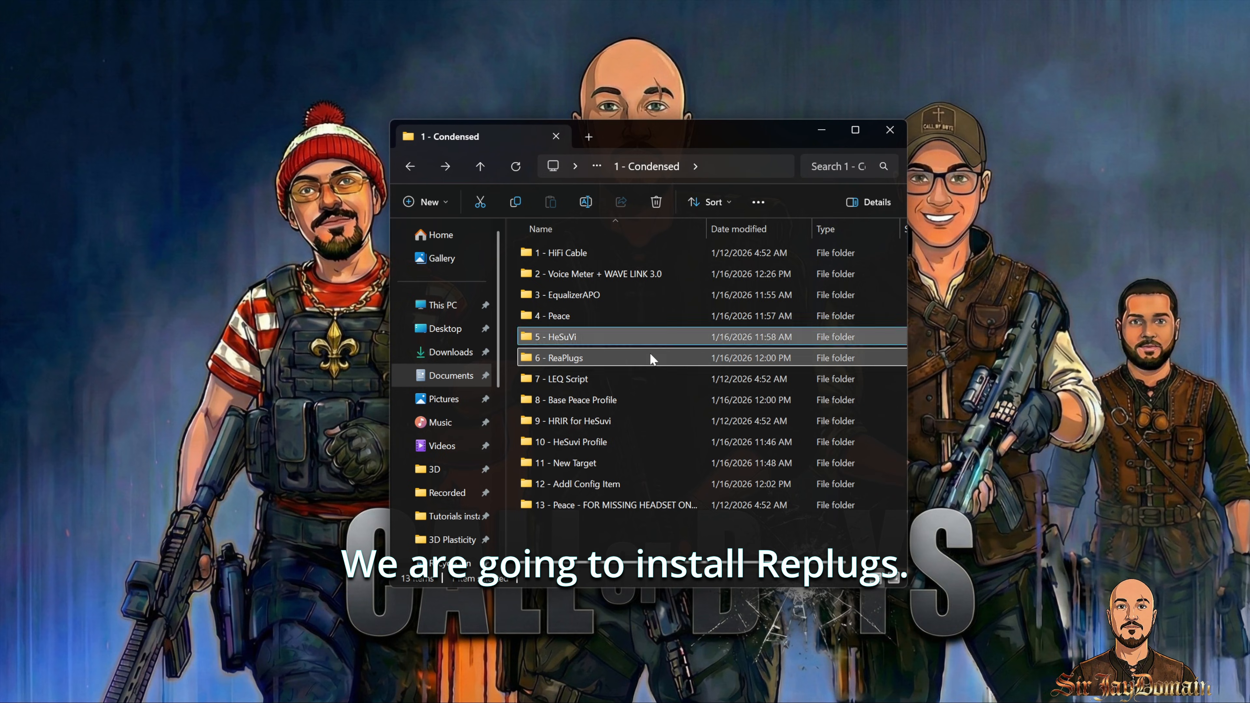
pyautogui.doubleClick(649, 351)
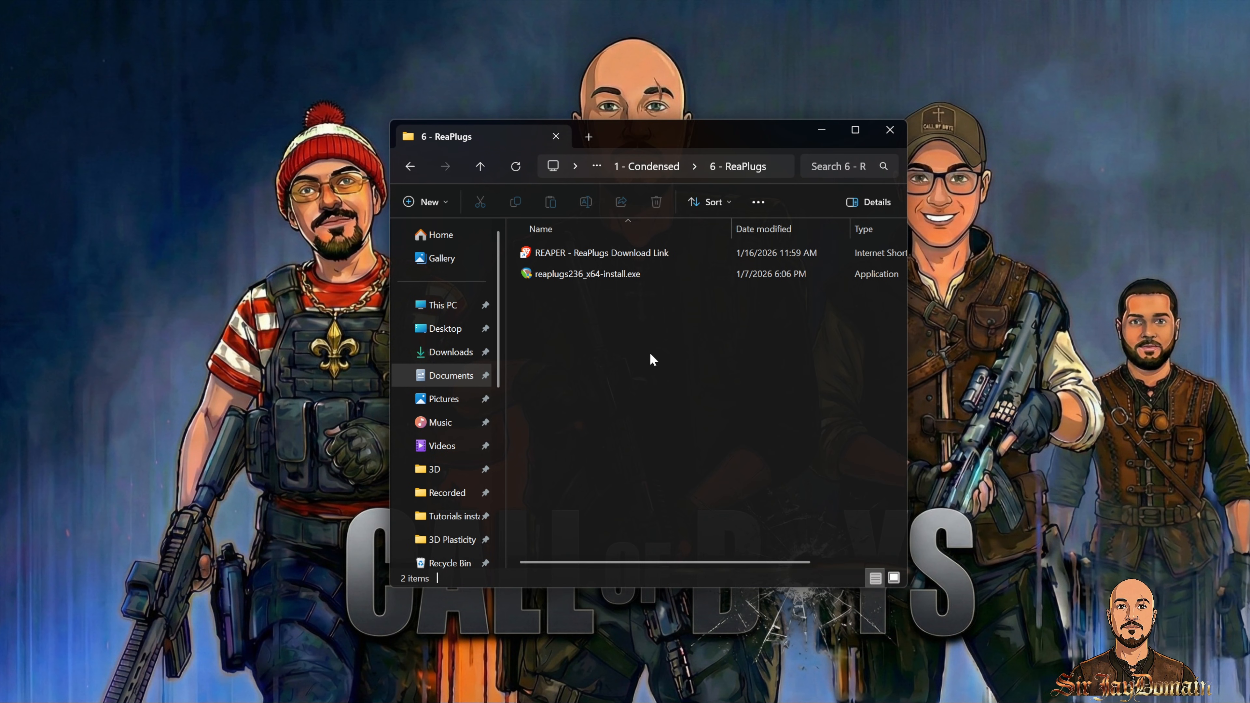
# Step: Run reaplugs236_x64-install.exe and install ReaPlugs VST FX Suite v2.36 with default components and install location
pyautogui.doubleClick(625, 278)
pyautogui.click(593, 512)
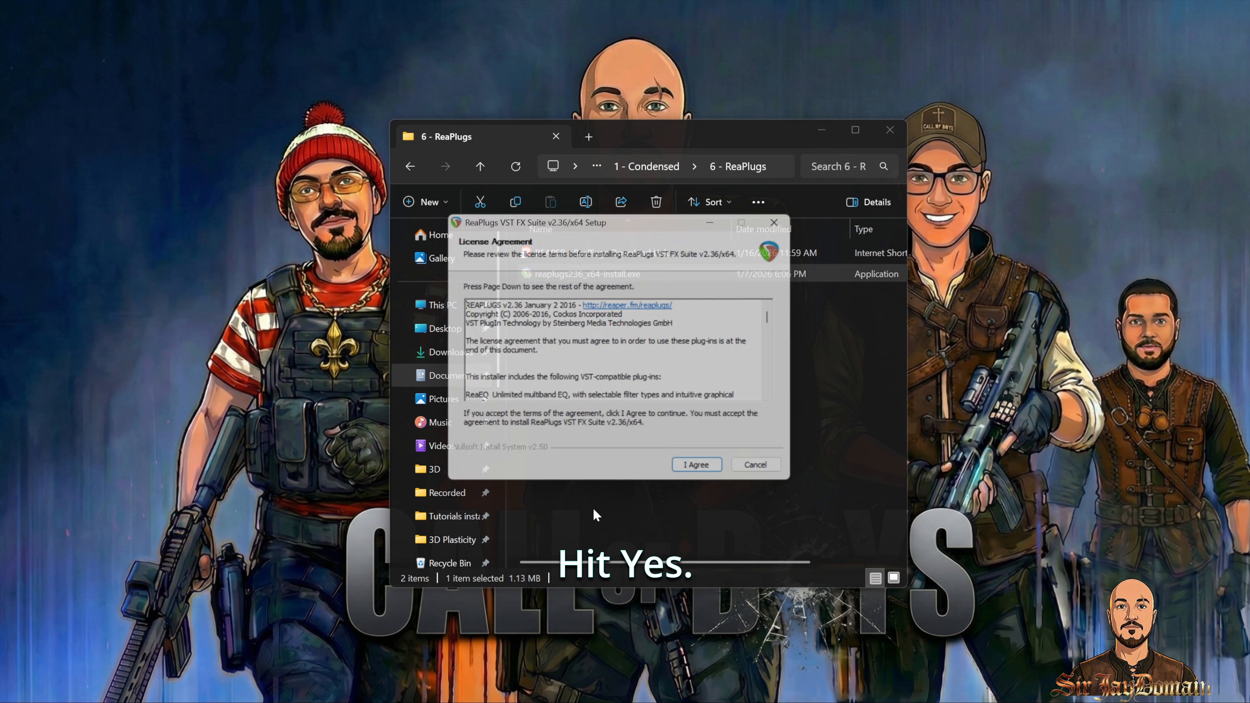
pyautogui.scroll(-10, 639, 375)
pyautogui.click(712, 475)
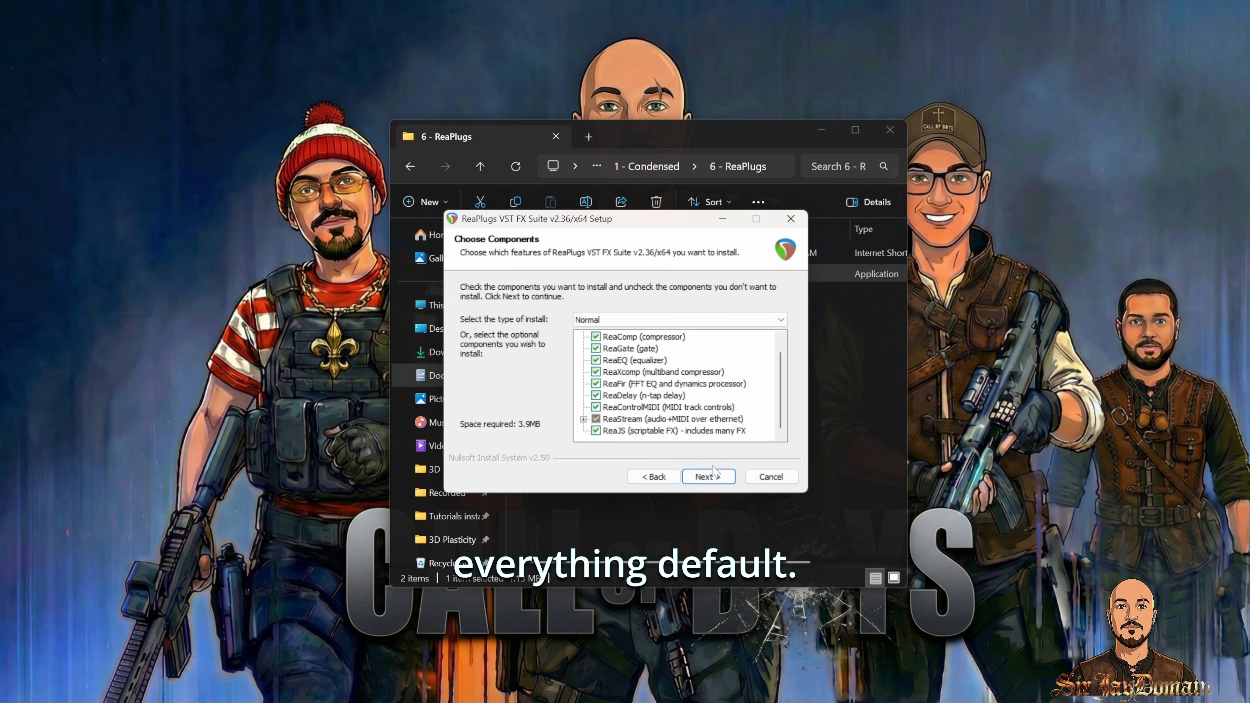
pyautogui.click(709, 477)
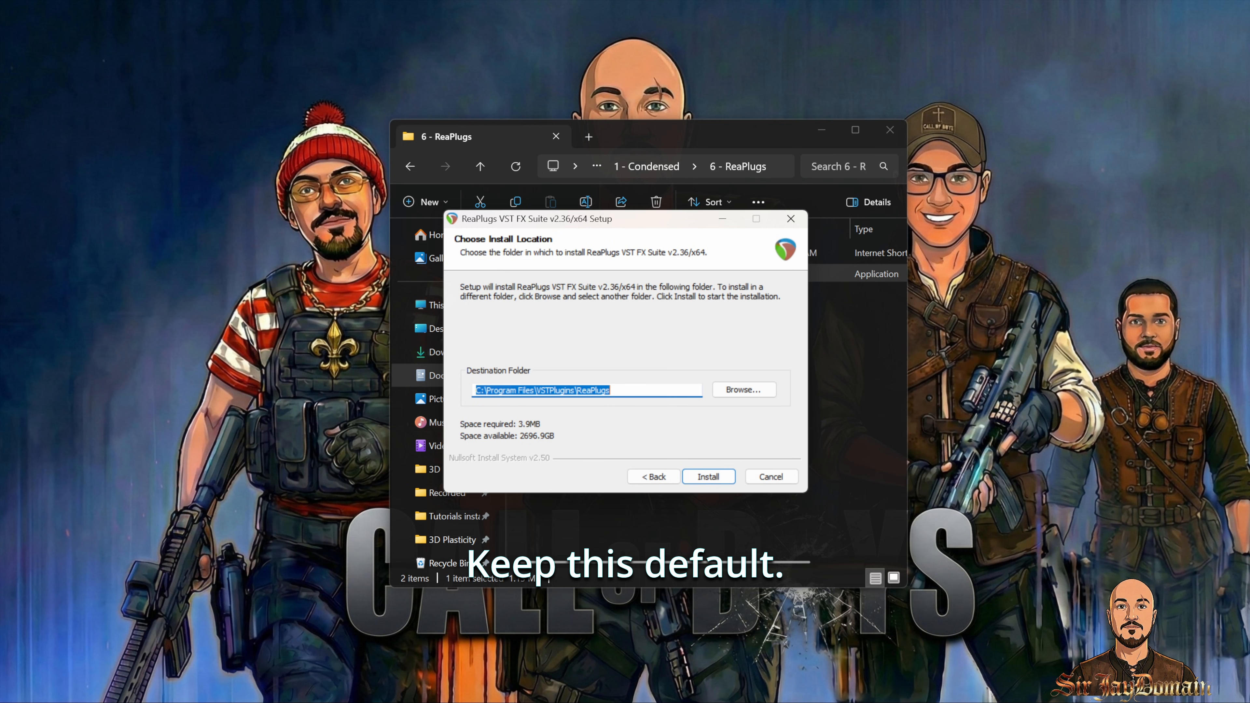
pyautogui.click(708, 477)
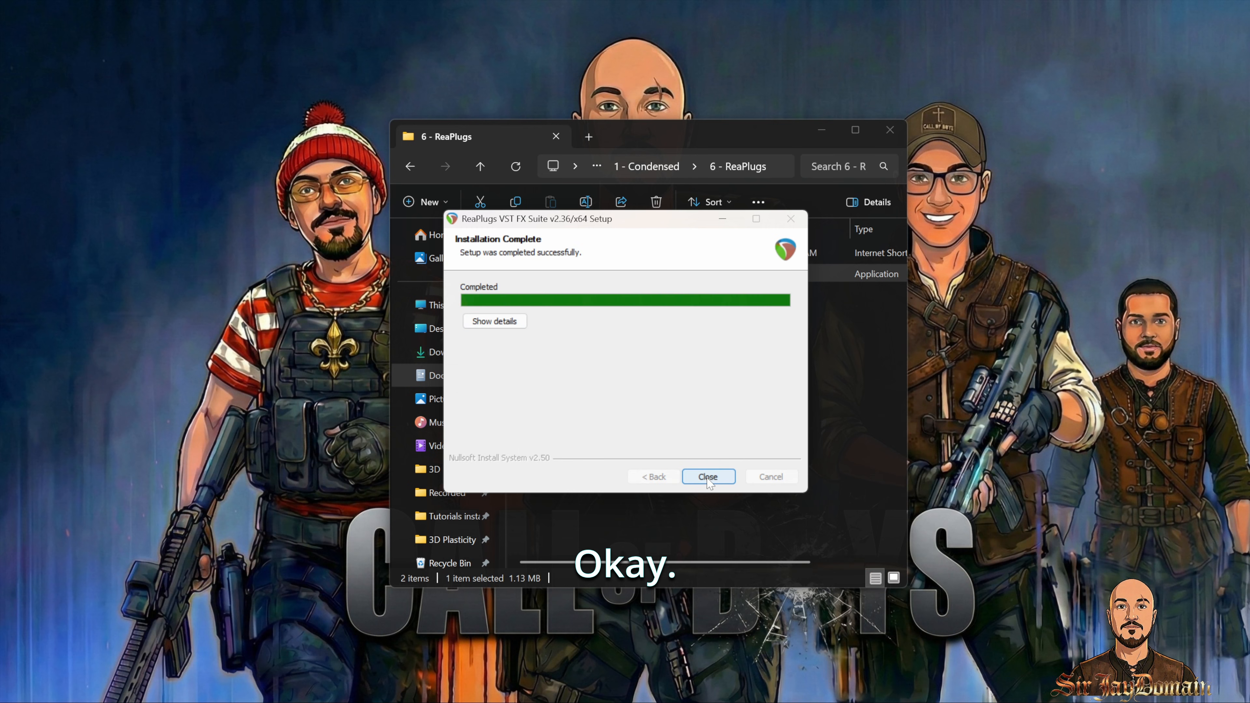
pyautogui.click(709, 477)
pyautogui.hotkey('alt', 'Left')
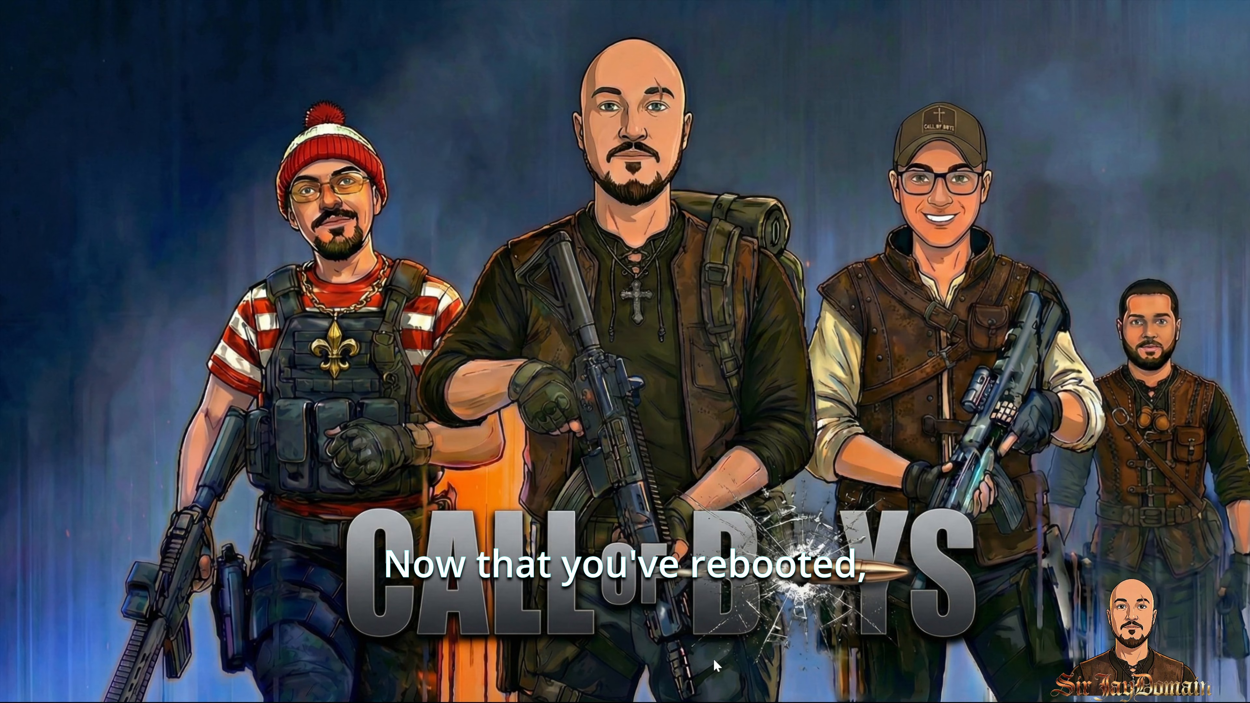
# Step: Open the Sound settings through Control Panel's Hardware and Sound and locate the Hi-Fi Cable Input playback device
pyautogui.click(513, 687)
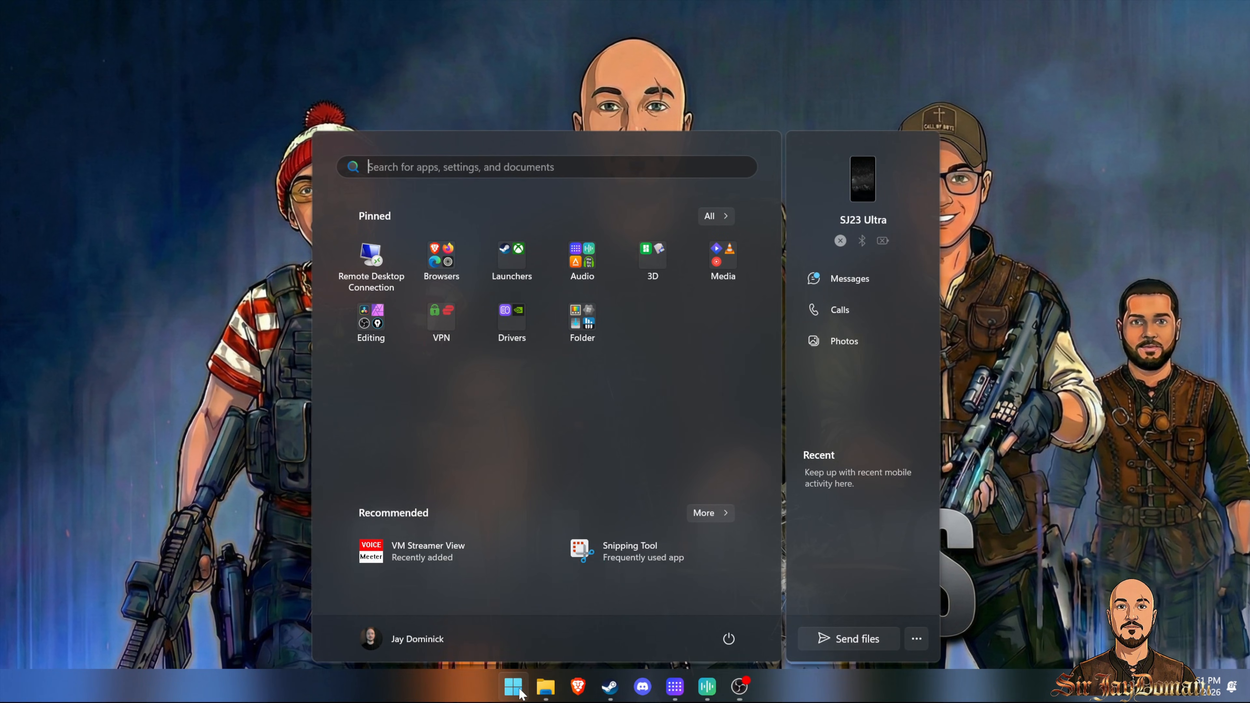
pyautogui.write('control panel')
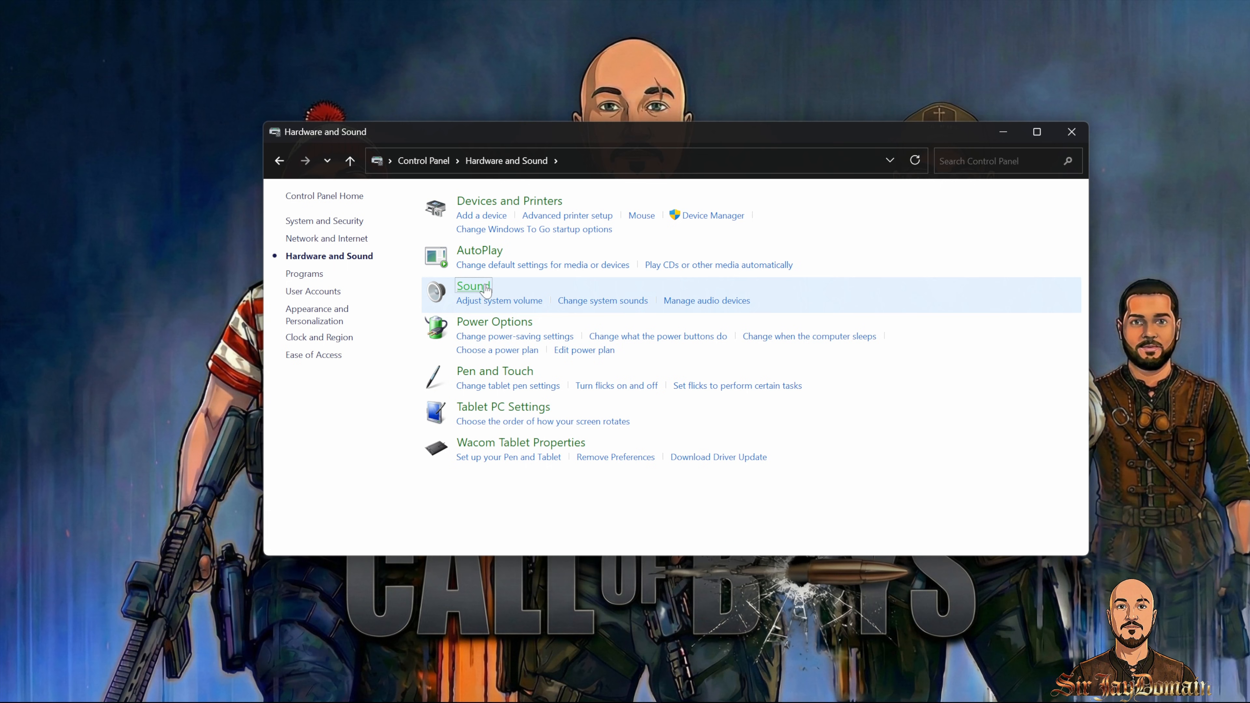
pyautogui.click(474, 286)
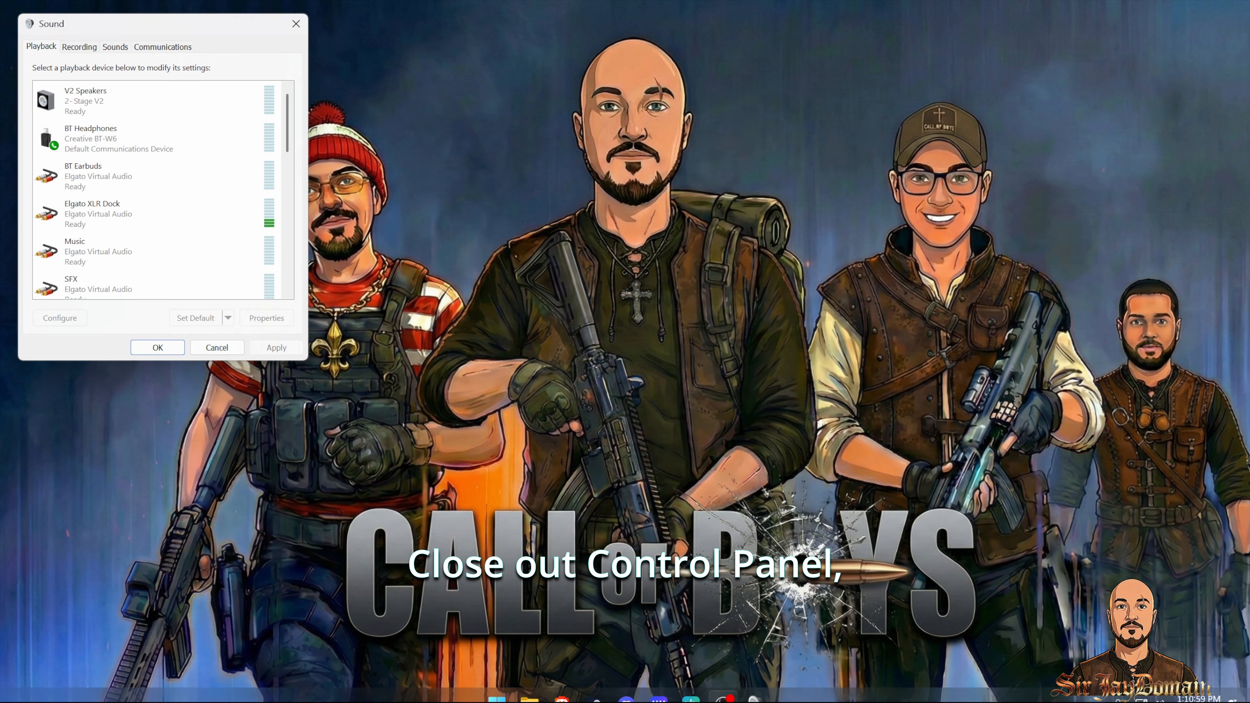
pyautogui.moveTo(126, 22); pyautogui.dragTo(620, 120)
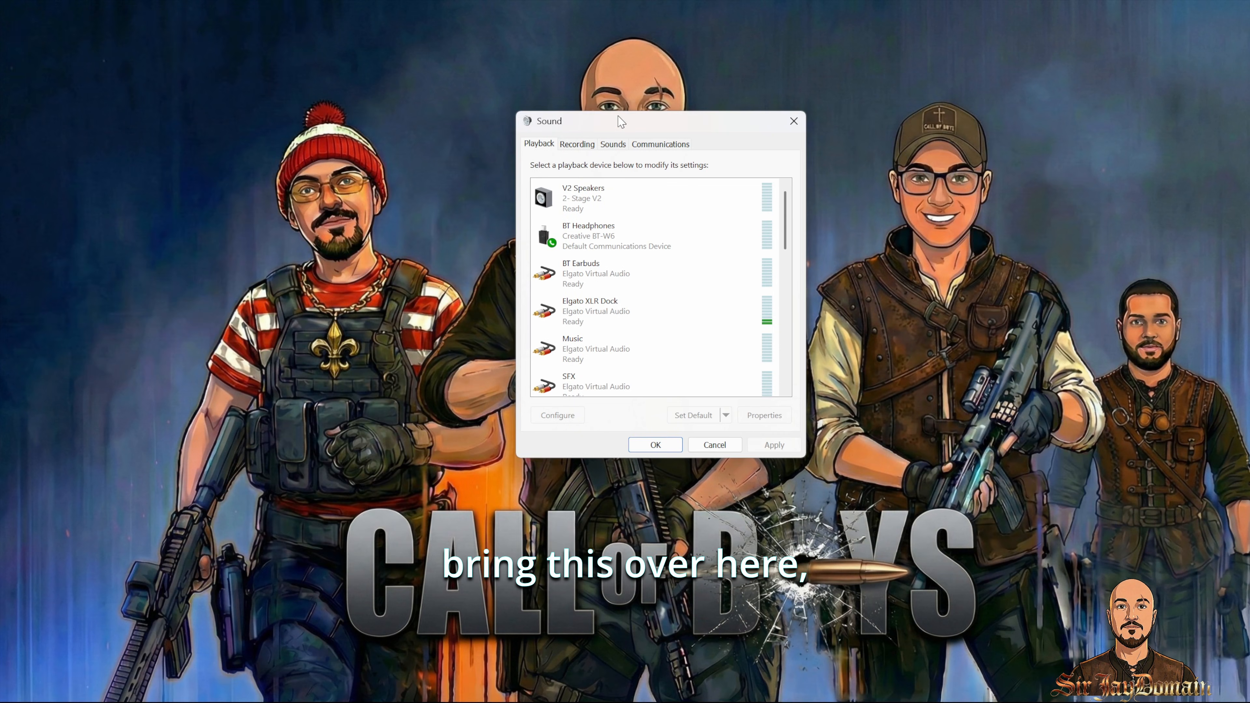
pyautogui.scroll(-3, 703, 291)
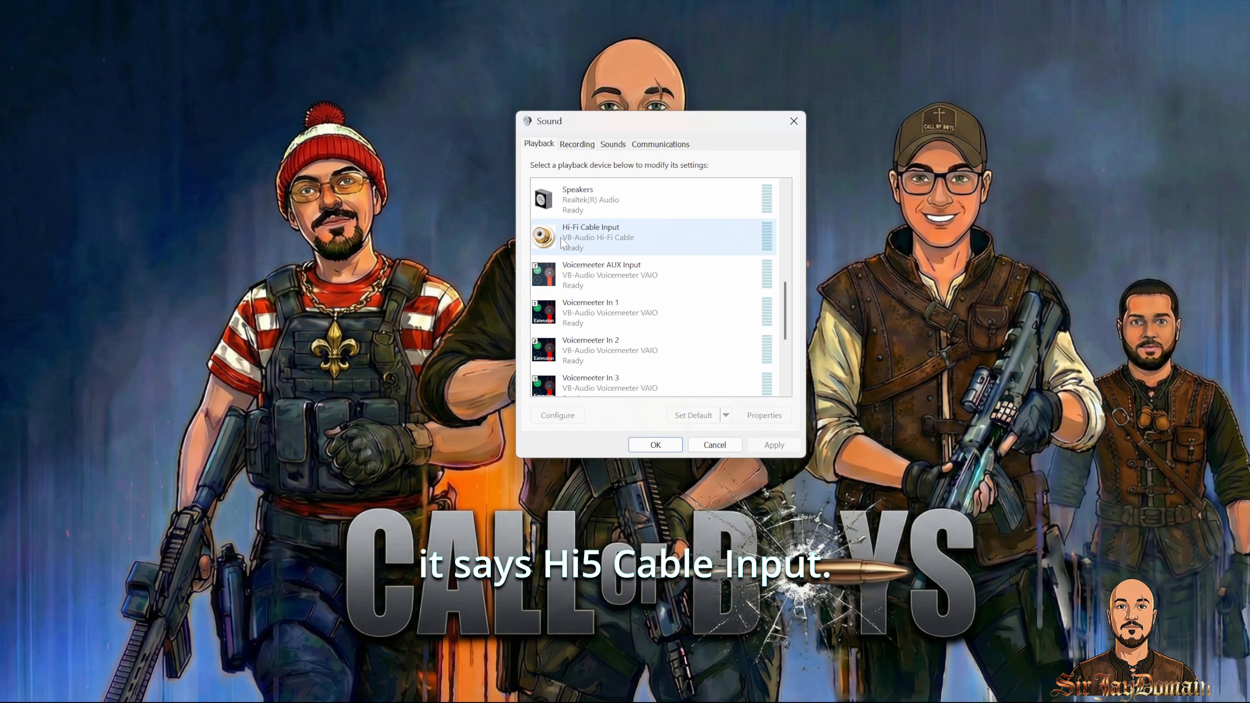
pyautogui.moveTo(691, 117); pyautogui.dragTo(1102, 151)
# Step: Open SuperShortLoudnessEQEnable.txt from the 7 - LEQ Script folder and copy its three PowerShell command lines
pyautogui.click(527, 689)
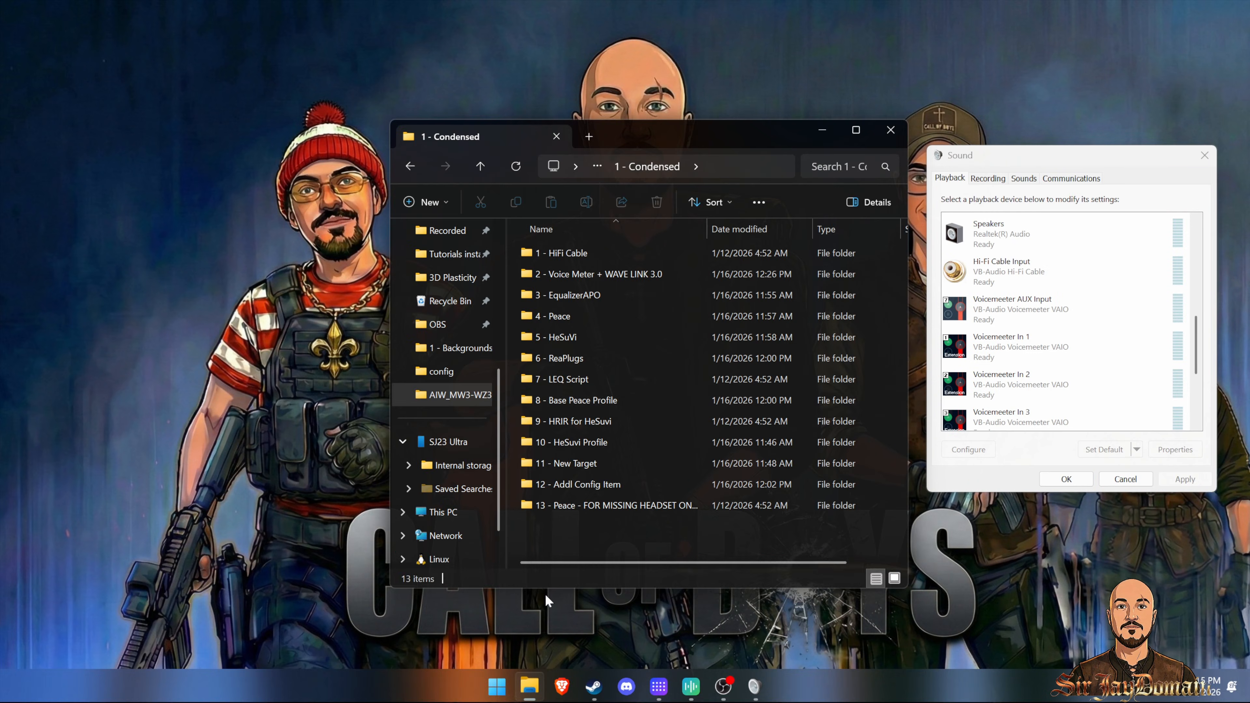
pyautogui.doubleClick(568, 379)
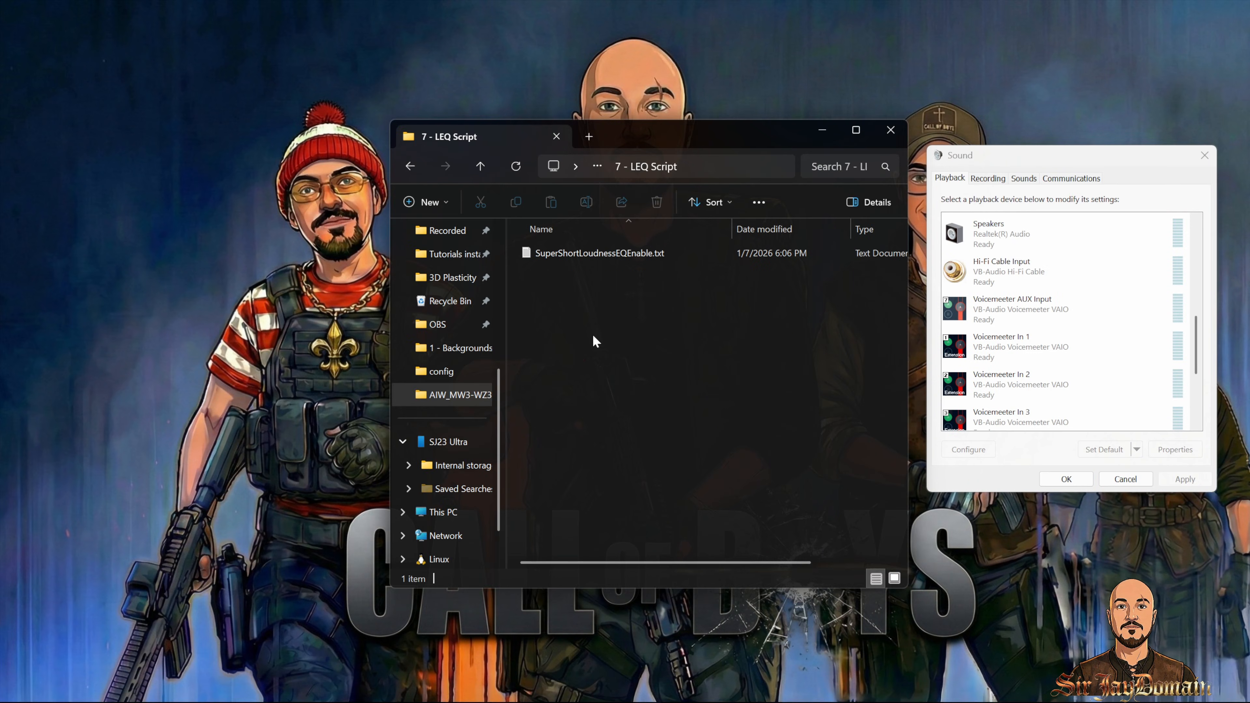
pyautogui.doubleClick(583, 252)
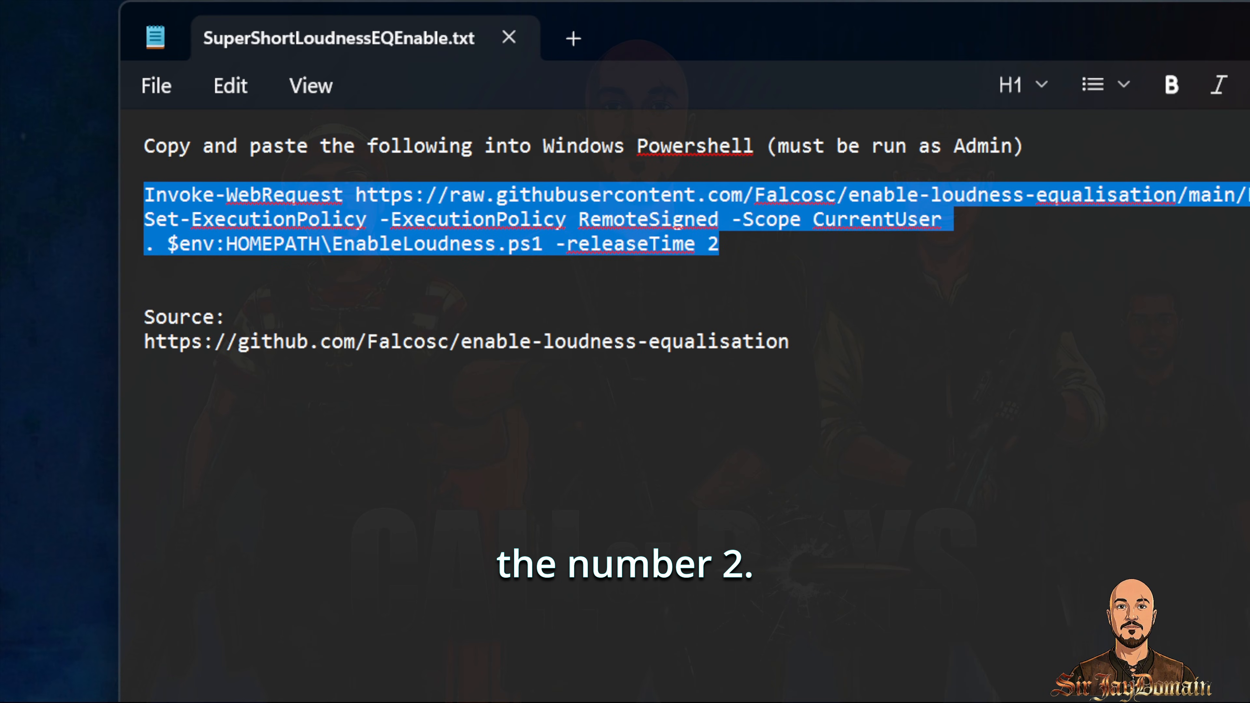
pyautogui.rightClick(644, 219)
pyautogui.click(395, 133)
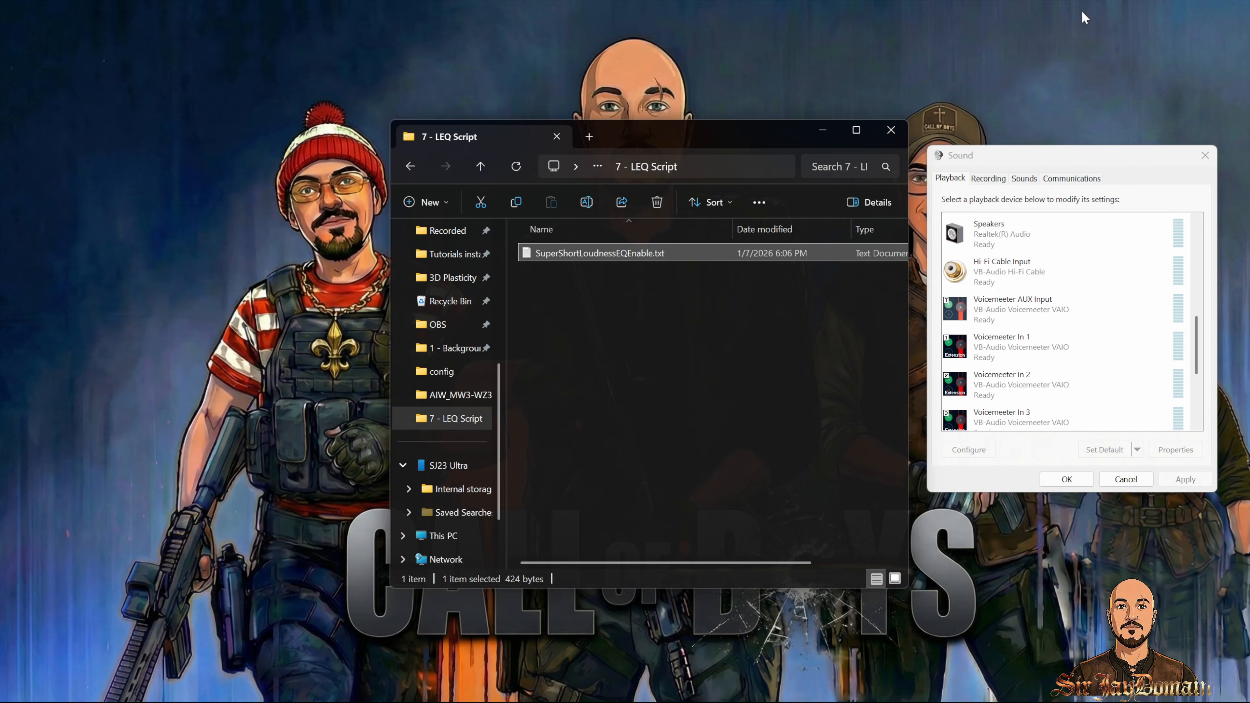
# Step: Open Terminal (Admin) and paste the copied loudness equalisation commands to run them
pyautogui.press('super')
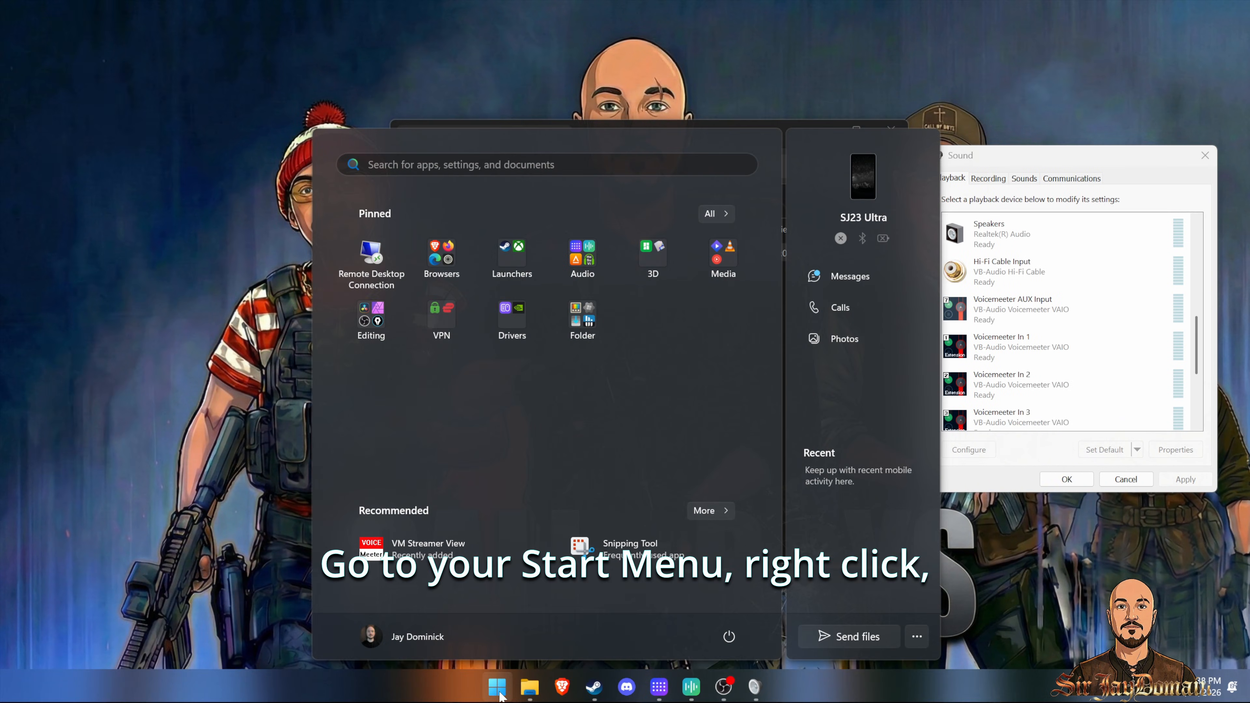
pyautogui.rightClick(498, 690)
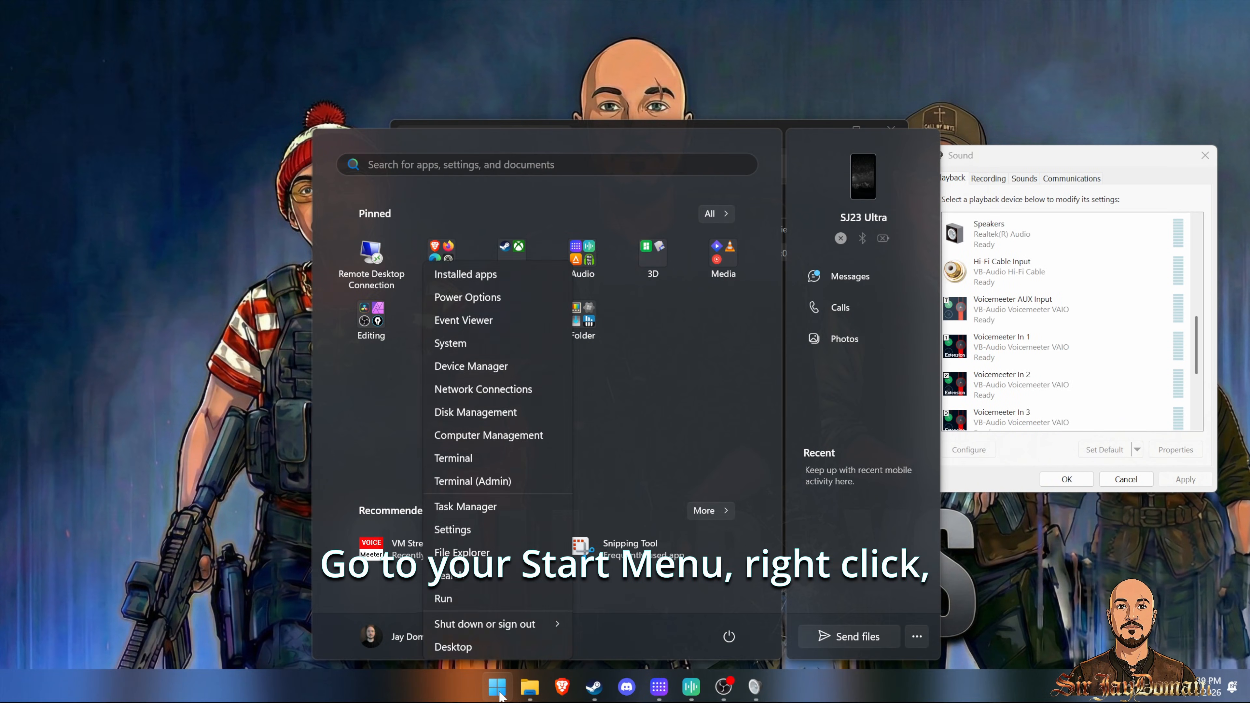
pyautogui.click(488, 483)
pyautogui.click(566, 471)
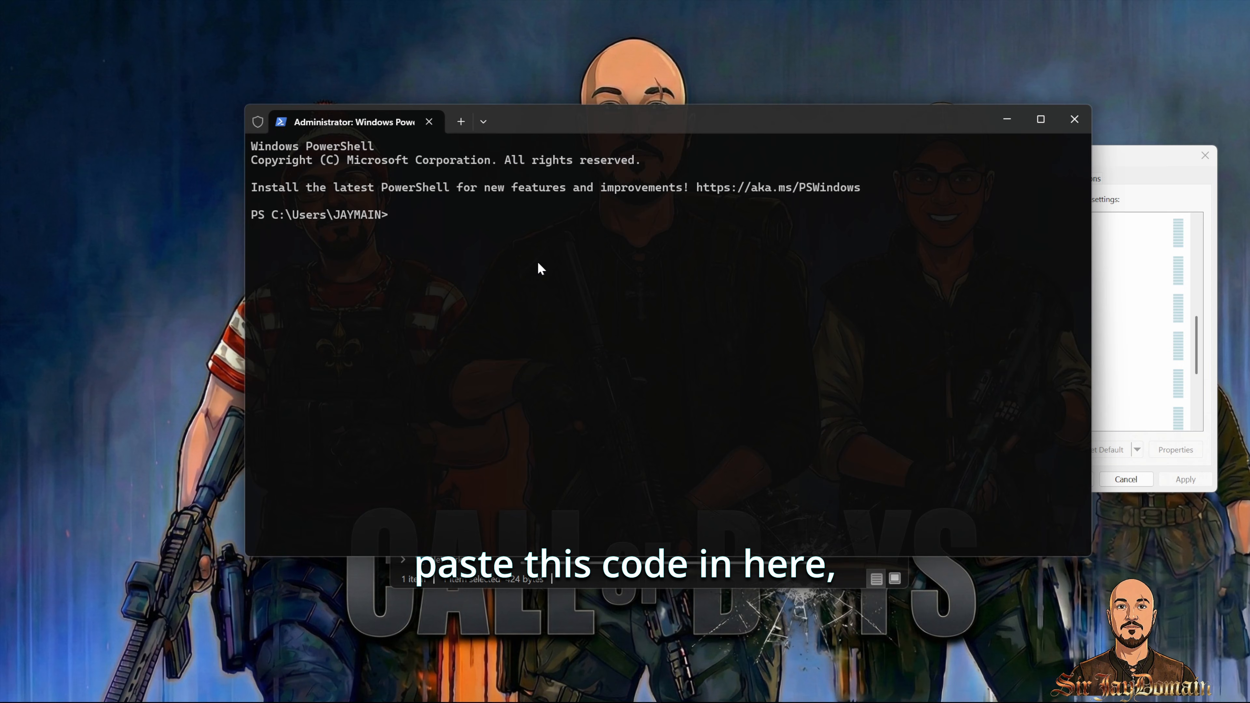
pyautogui.hotkey('ctrl', 'v')
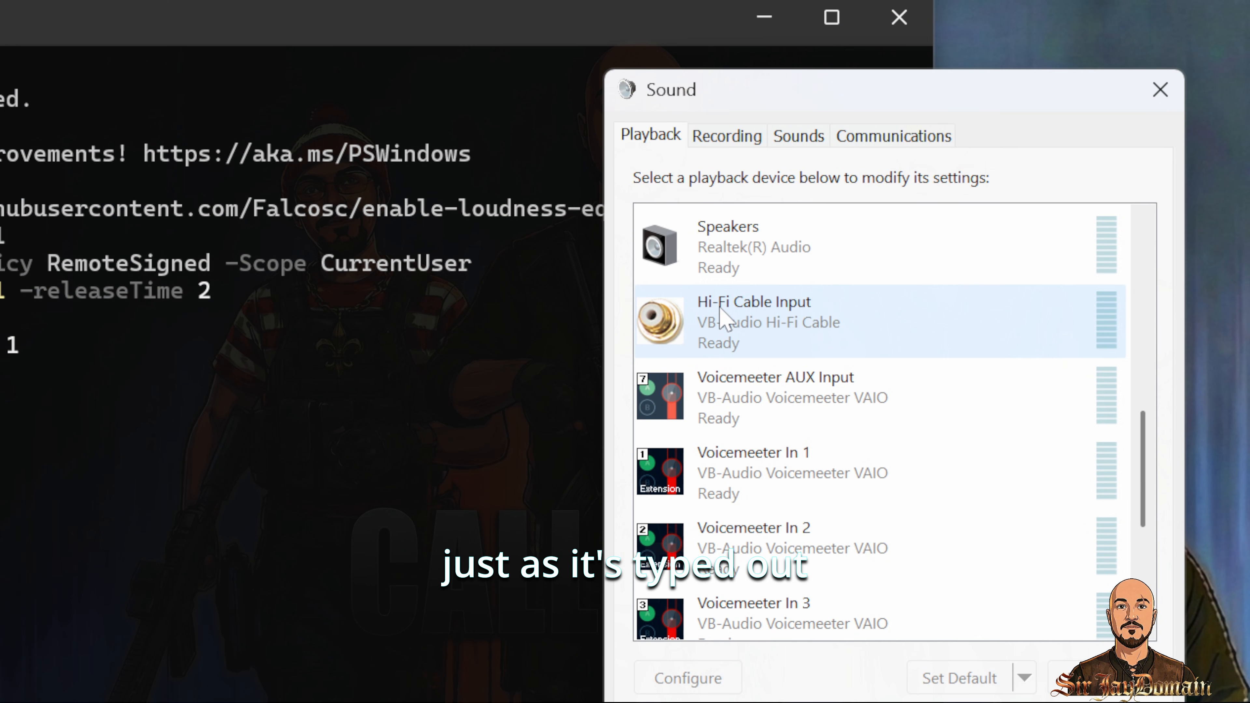
pyautogui.click(439, 343)
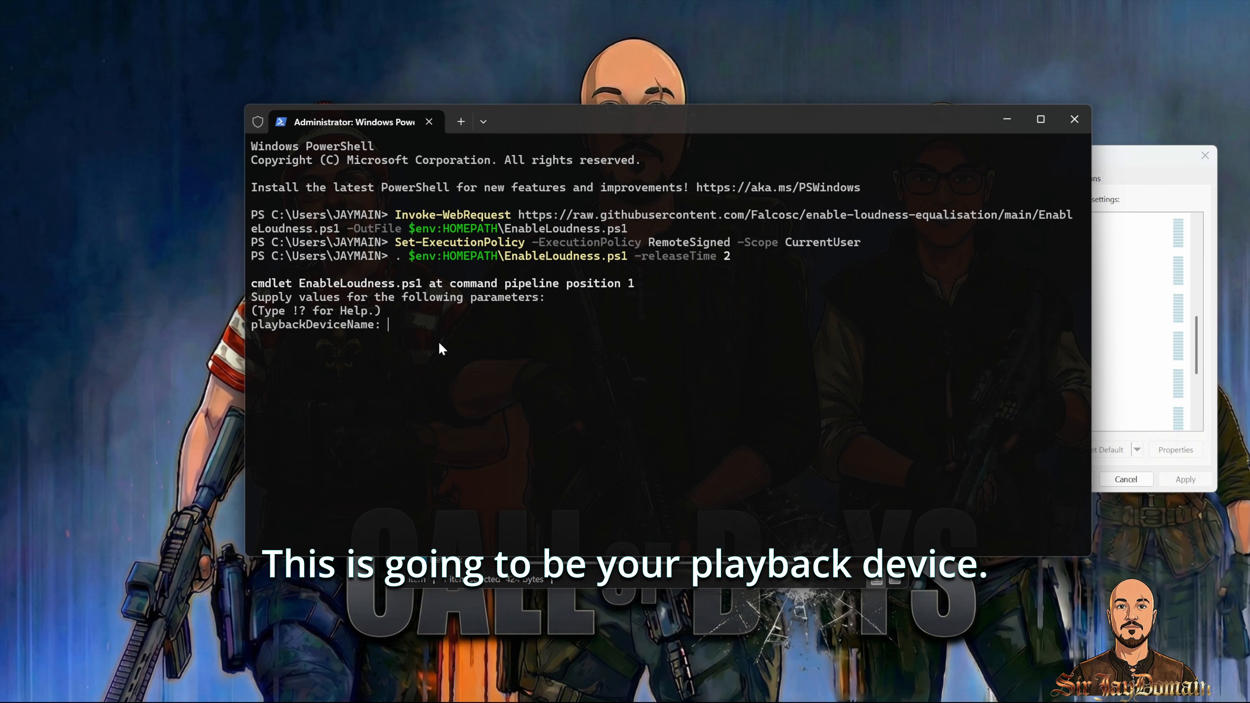
# Step: Enter Hi-Fi Cable Input as the script's playback device name
pyautogui.write('Hi-Fi')
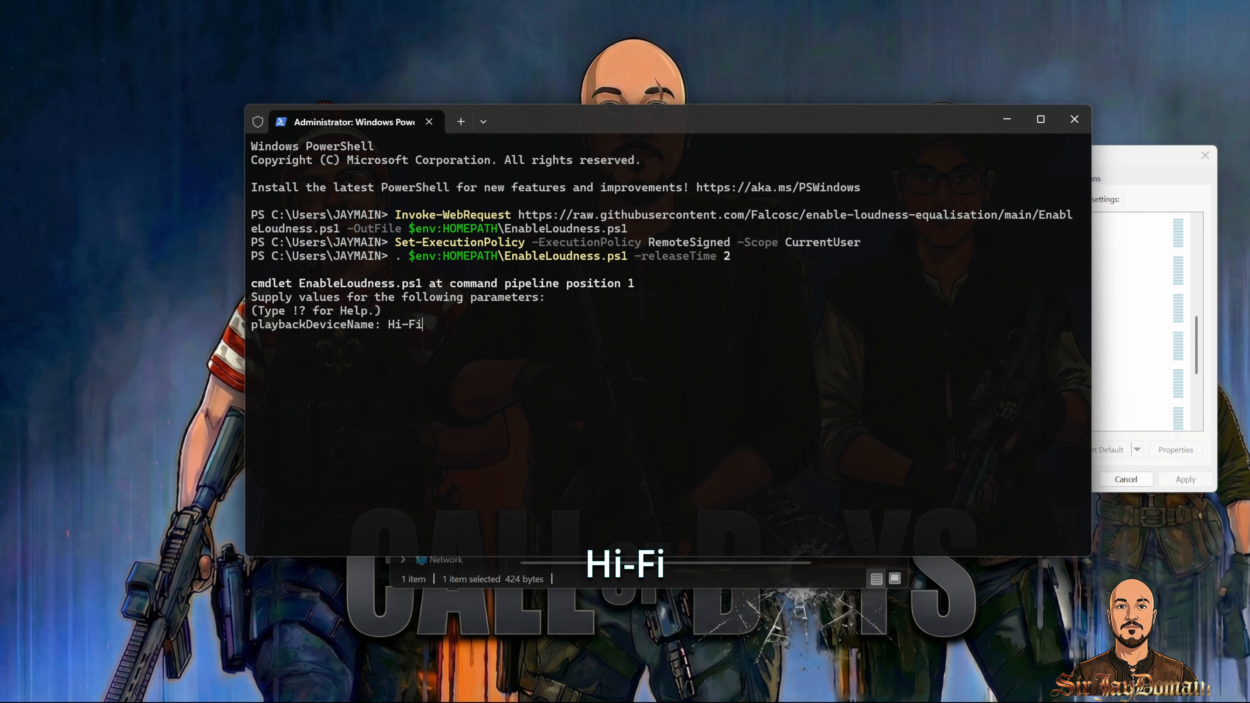
pyautogui.write(' Cable In')
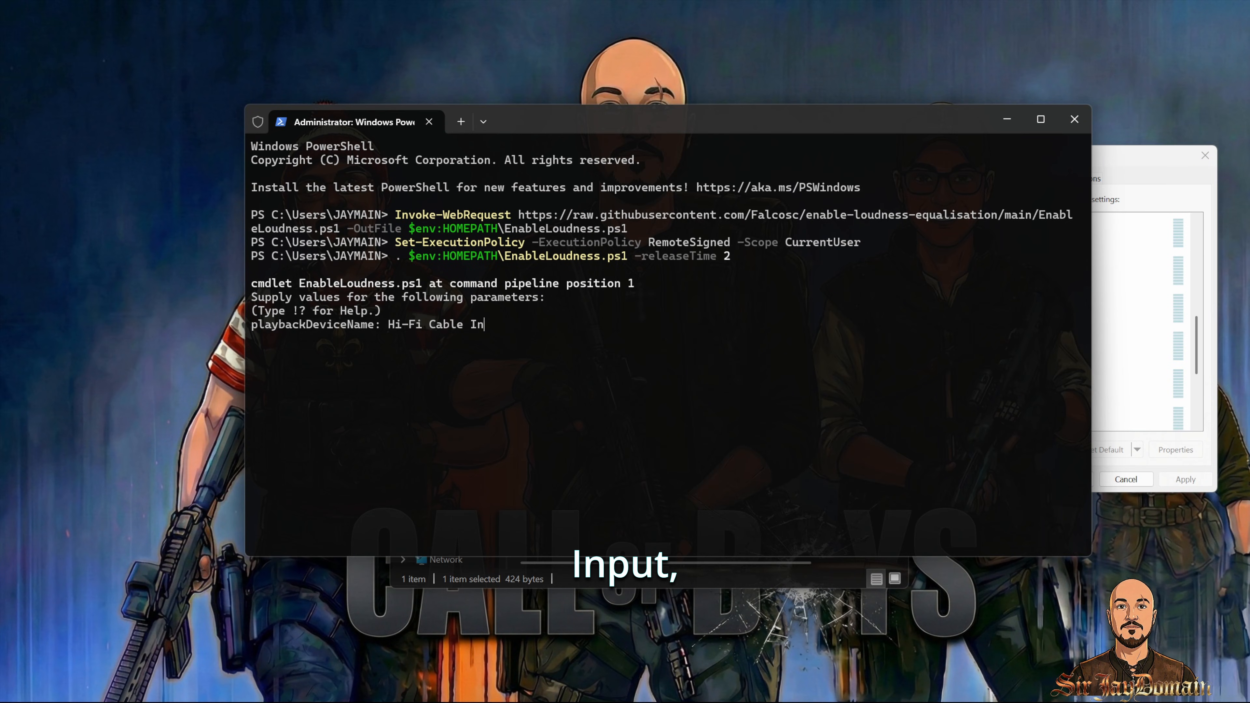
pyautogui.write('put')
pyautogui.press('Return')
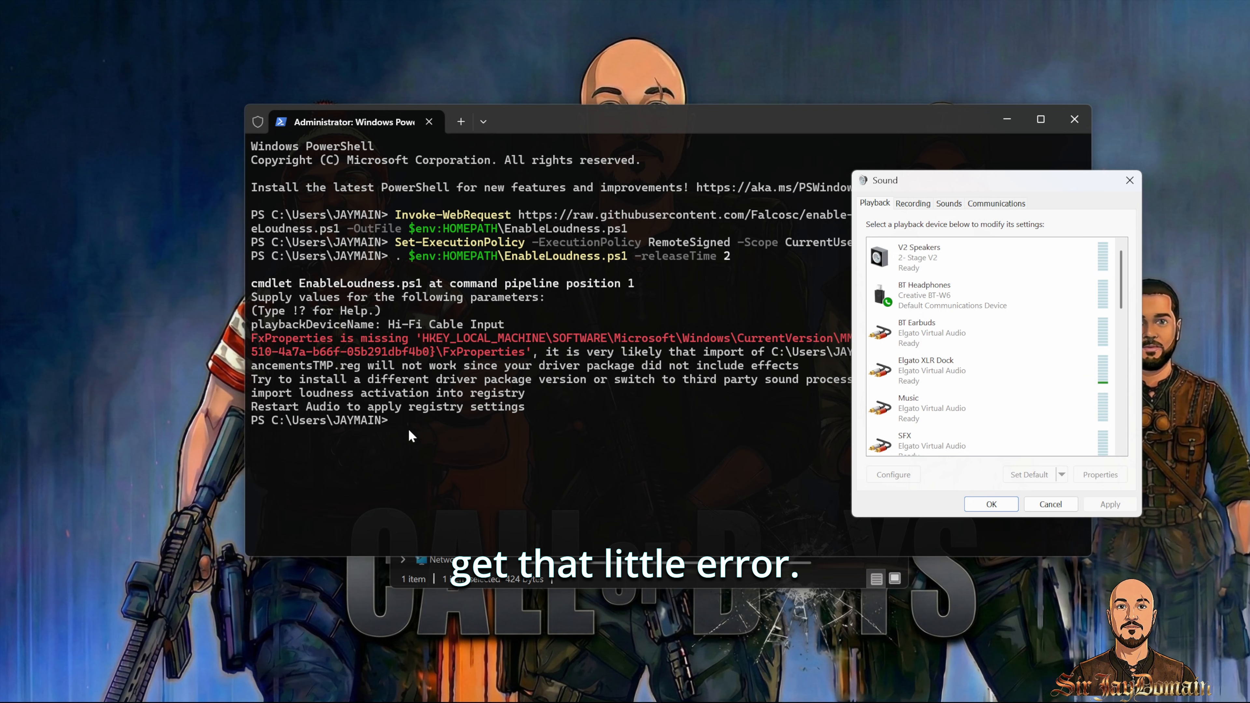
# Step: Open Hi-Fi Cable Input properties, select the Loudness Equalization enhancement, and confirm its release time at Short
pyautogui.scroll(-5, 979, 345)
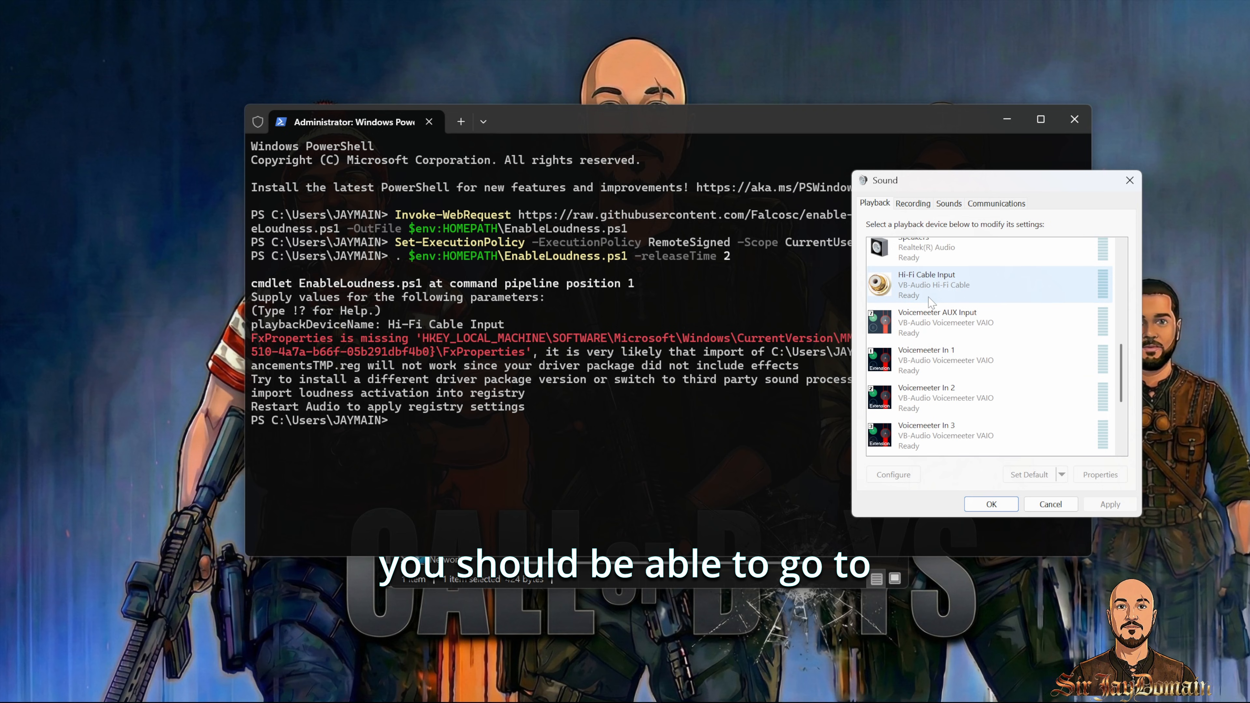
pyautogui.click(931, 293)
pyautogui.rightClick(931, 294)
pyautogui.click(972, 430)
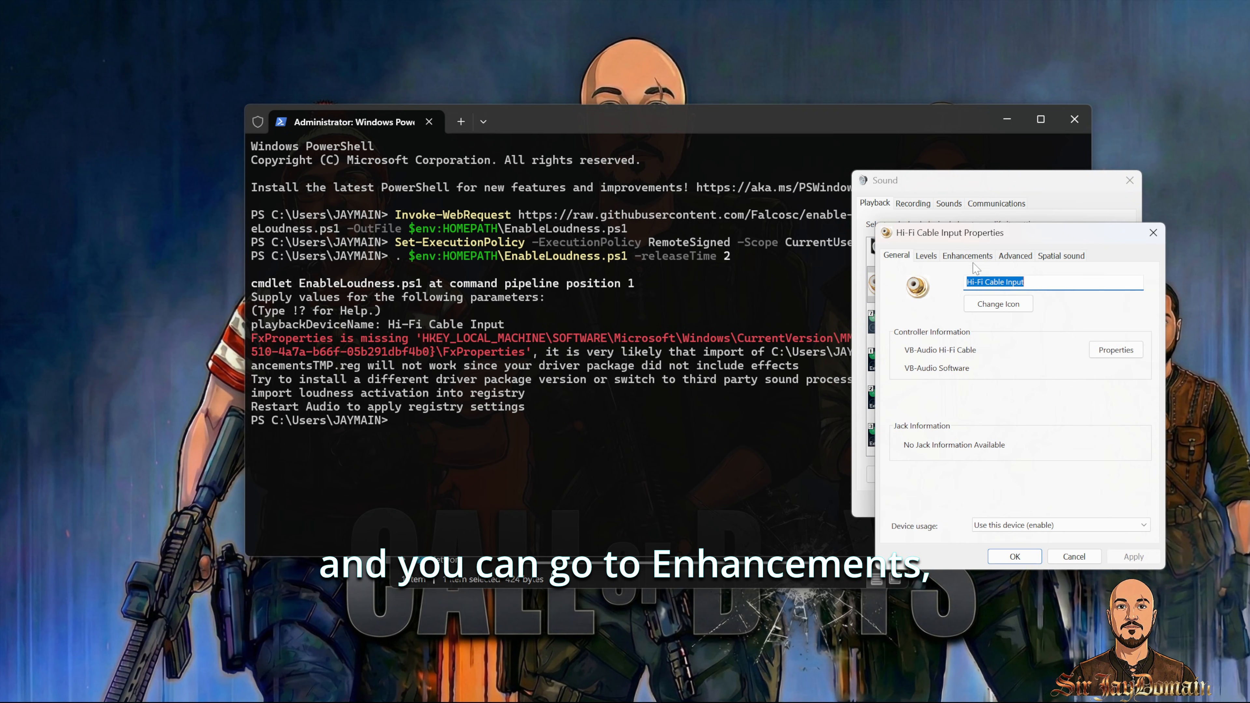
pyautogui.click(976, 256)
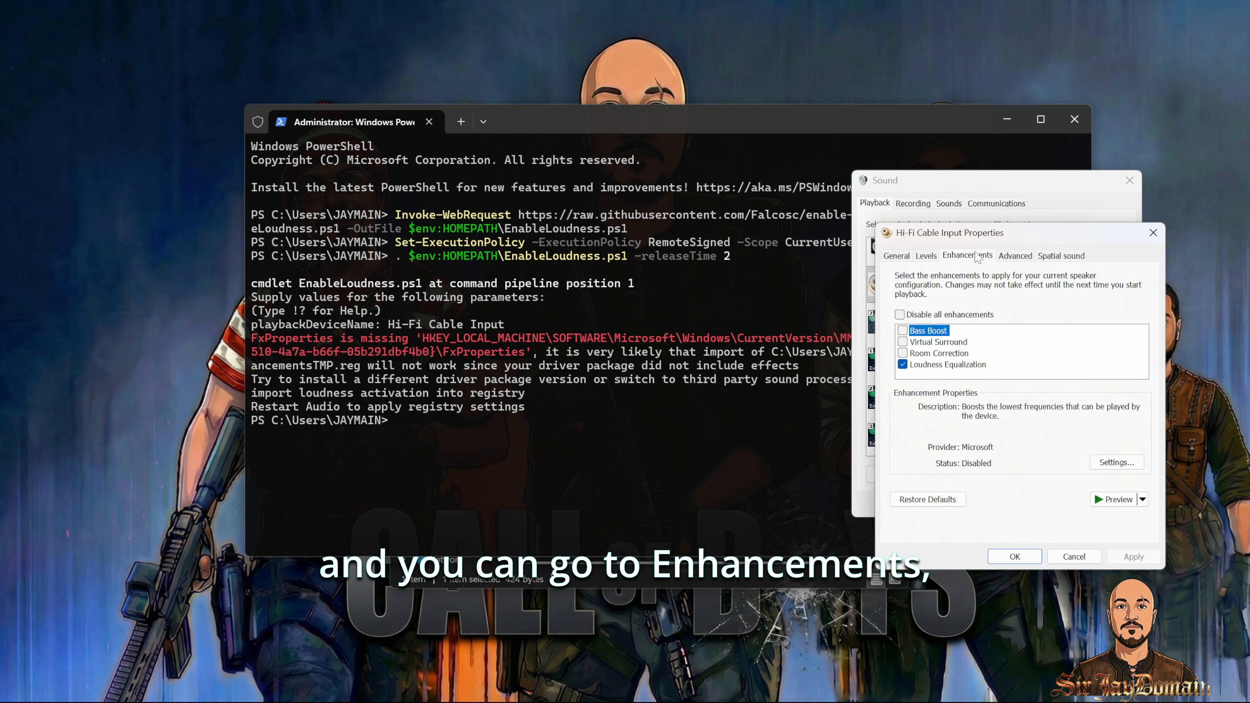
pyautogui.click(980, 365)
pyautogui.click(1116, 464)
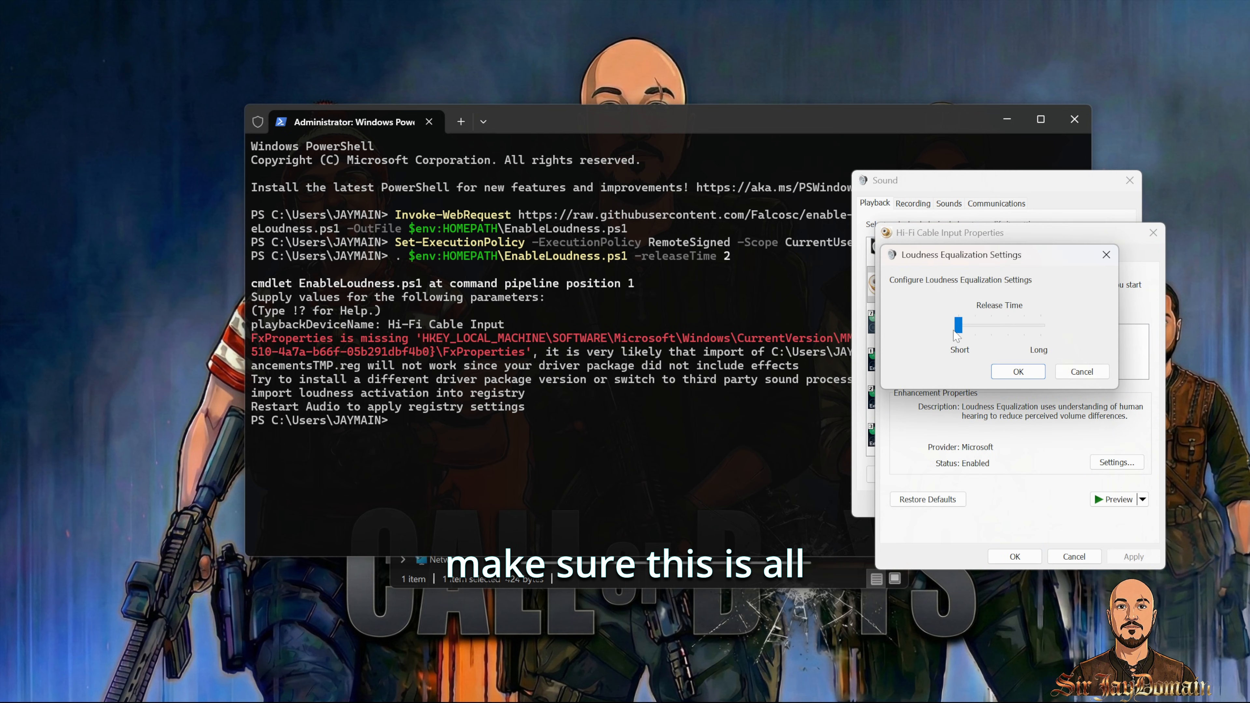
pyautogui.click(1018, 372)
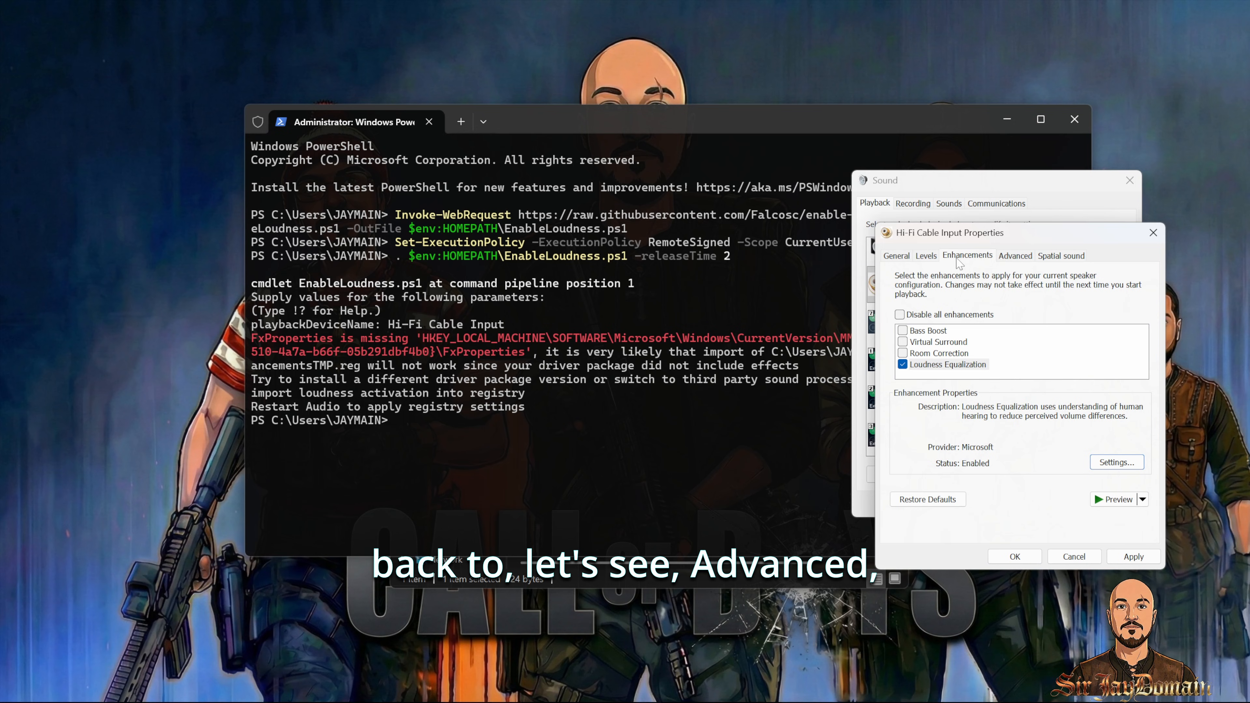
# Step: Keep the Hi-Fi Cable Input default format at 24 bit, 48000 Hz (Studio Quality), then apply and close its properties
pyautogui.click(1015, 256)
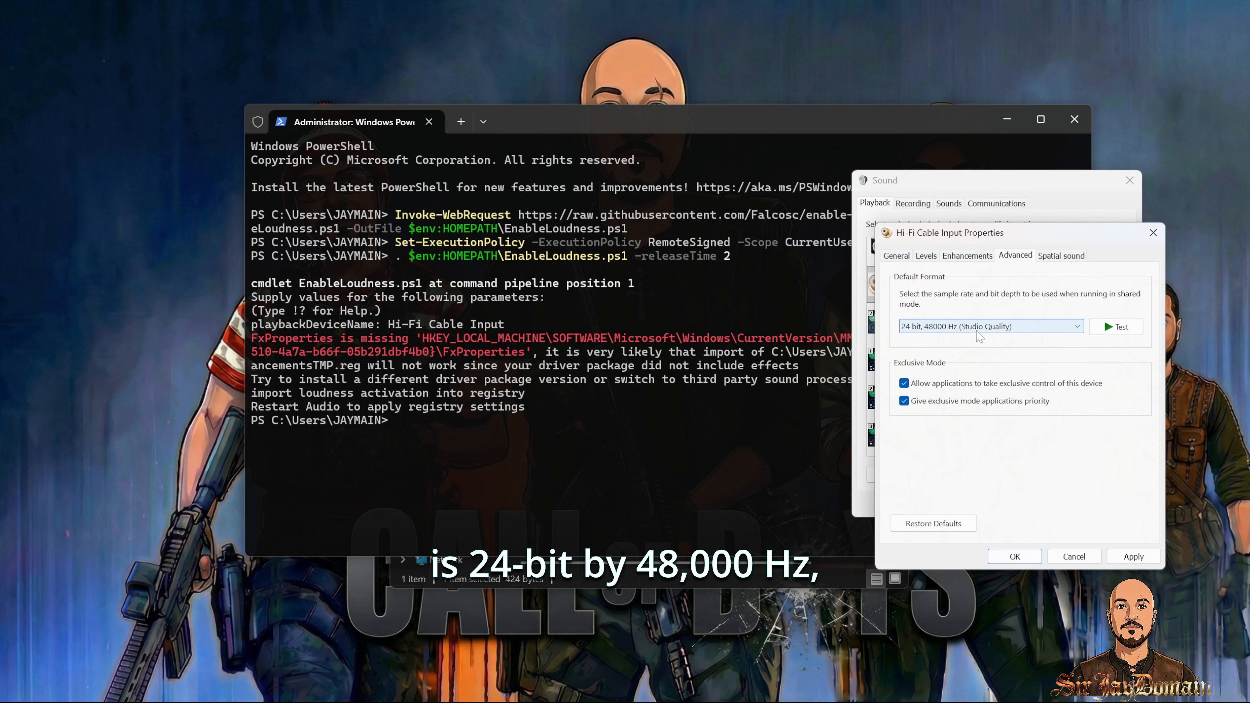
pyautogui.click(977, 332)
pyautogui.click(977, 332)
pyautogui.click(1133, 556)
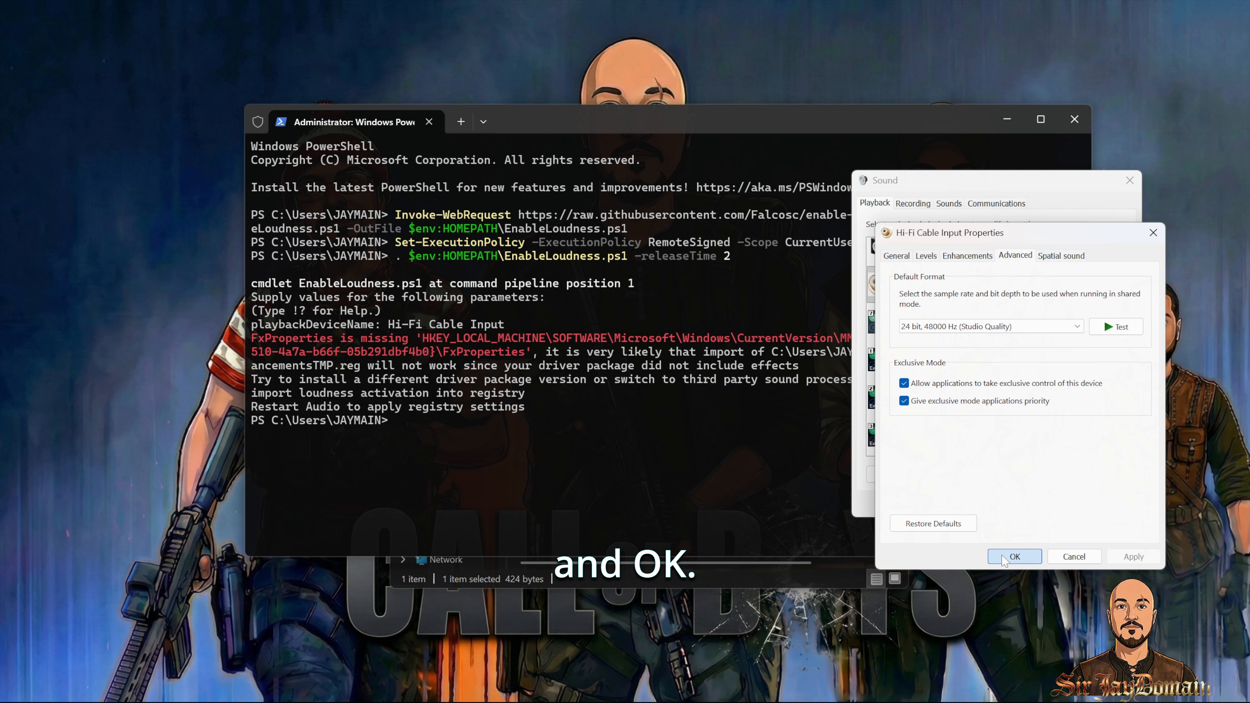
pyautogui.click(1013, 556)
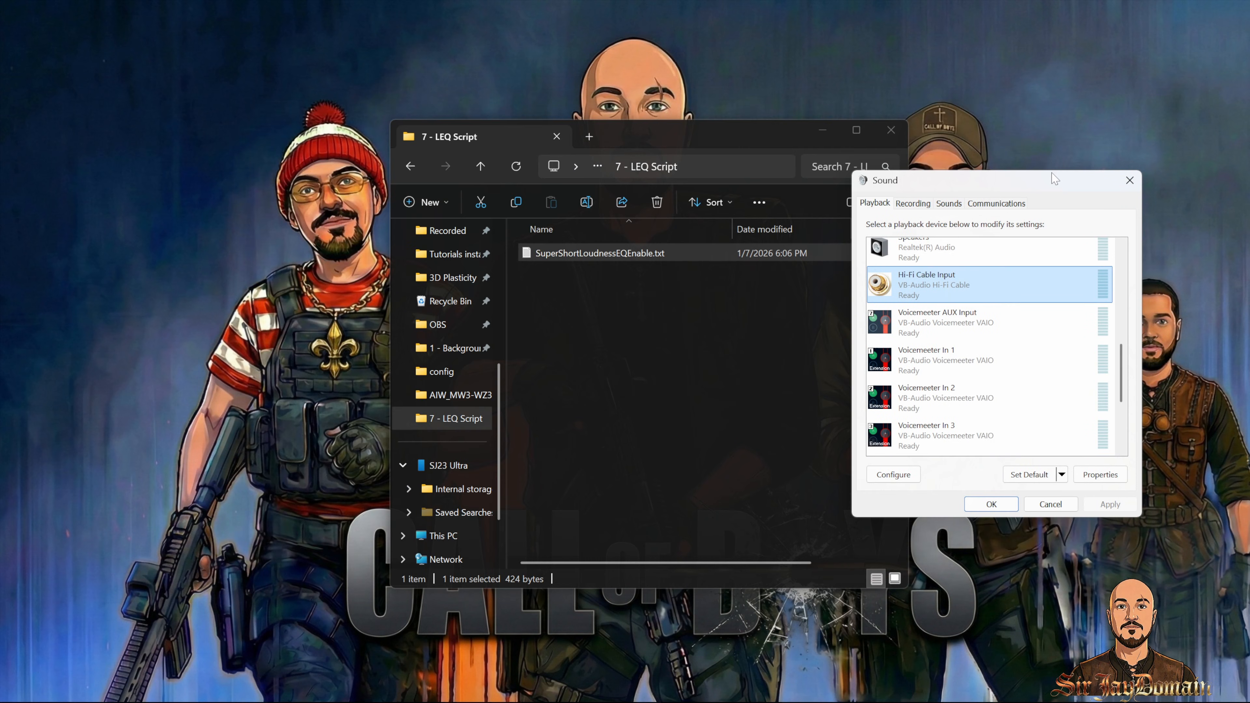
# Step: Disable the Voicemeeter AUX Input and Voicemeeter In 1 through In 5 playback devices
pyautogui.click(410, 166)
pyautogui.moveTo(1029, 186); pyautogui.dragTo(672, 205)
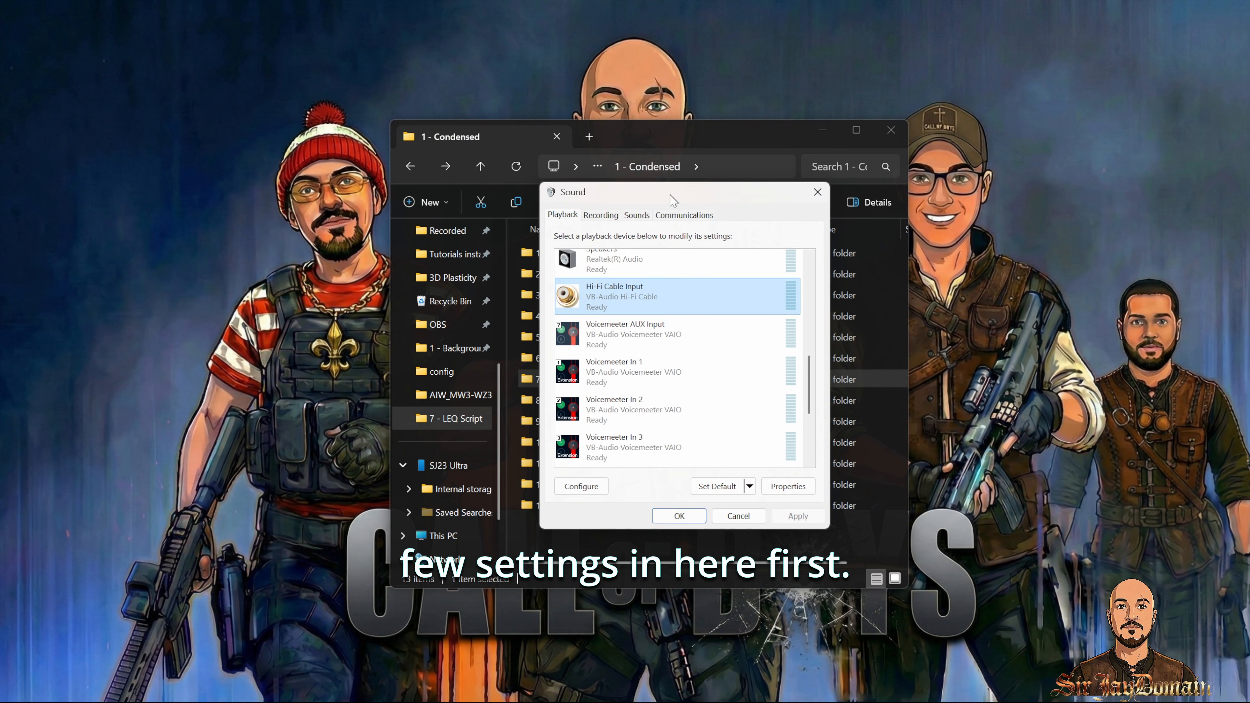
pyautogui.rightClick(686, 340)
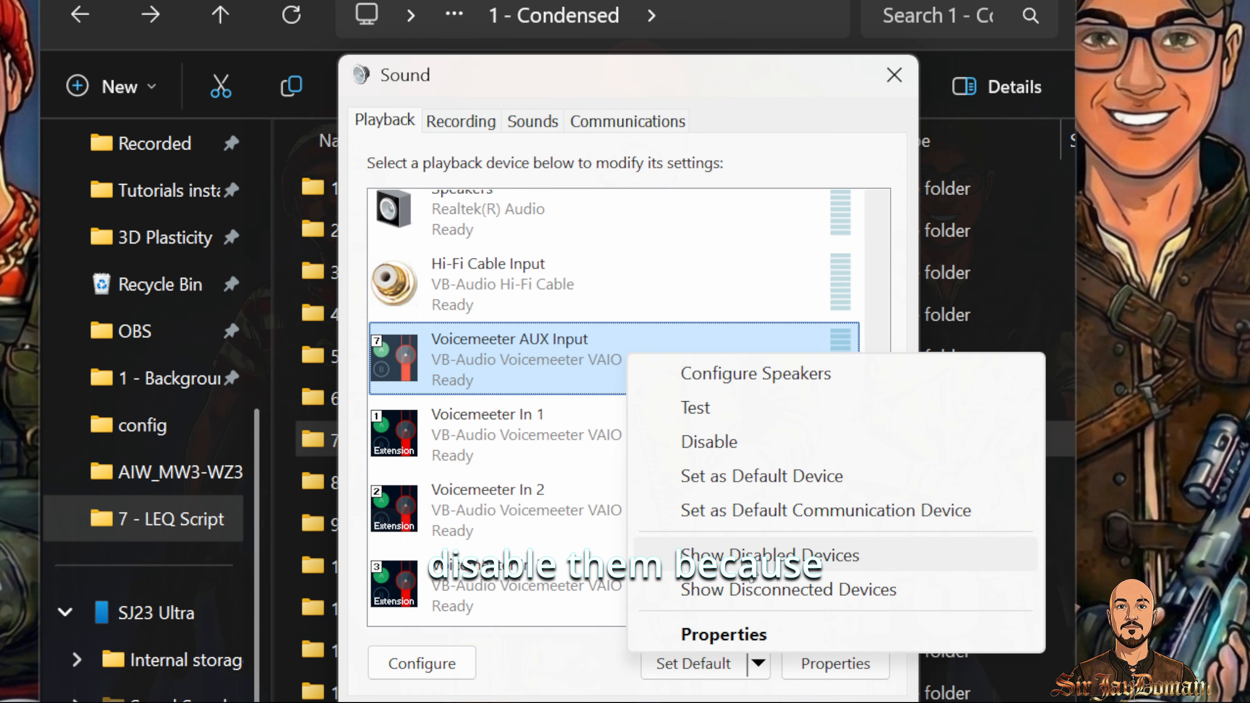
pyautogui.click(744, 448)
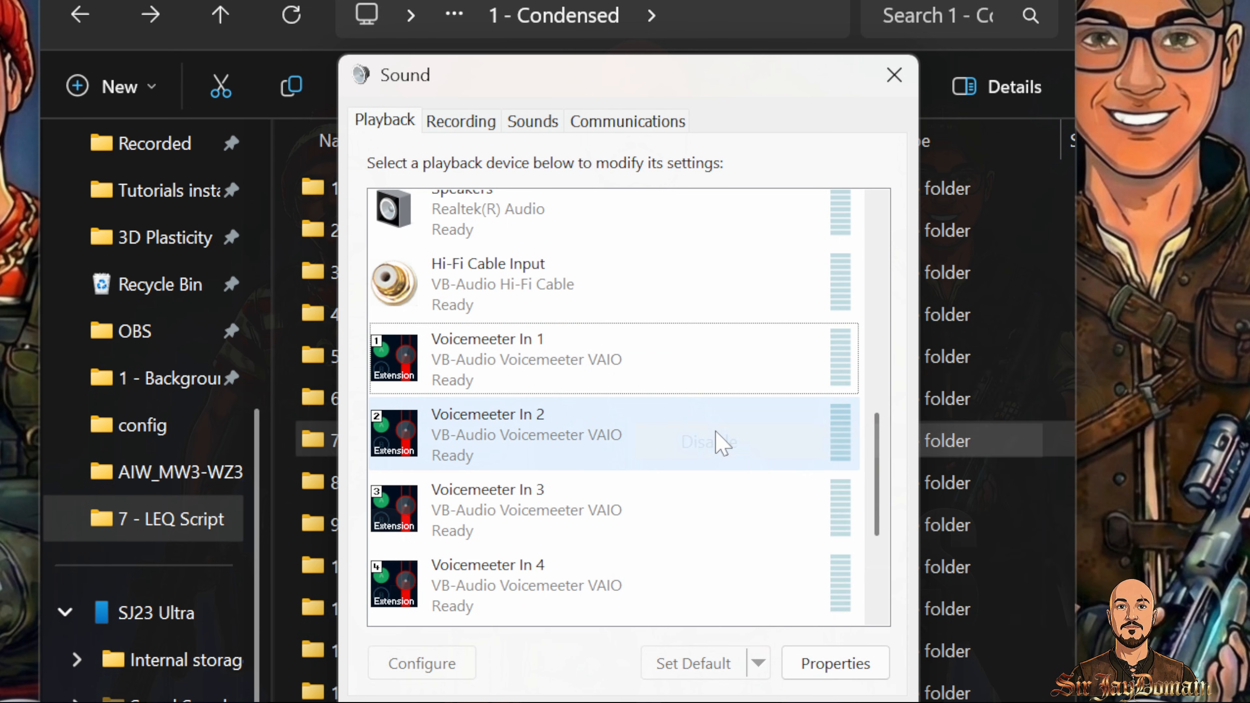
pyautogui.rightClick(652, 380)
pyautogui.click(713, 463)
pyautogui.rightClick(632, 363)
pyautogui.click(713, 452)
pyautogui.rightClick(640, 372)
pyautogui.click(719, 461)
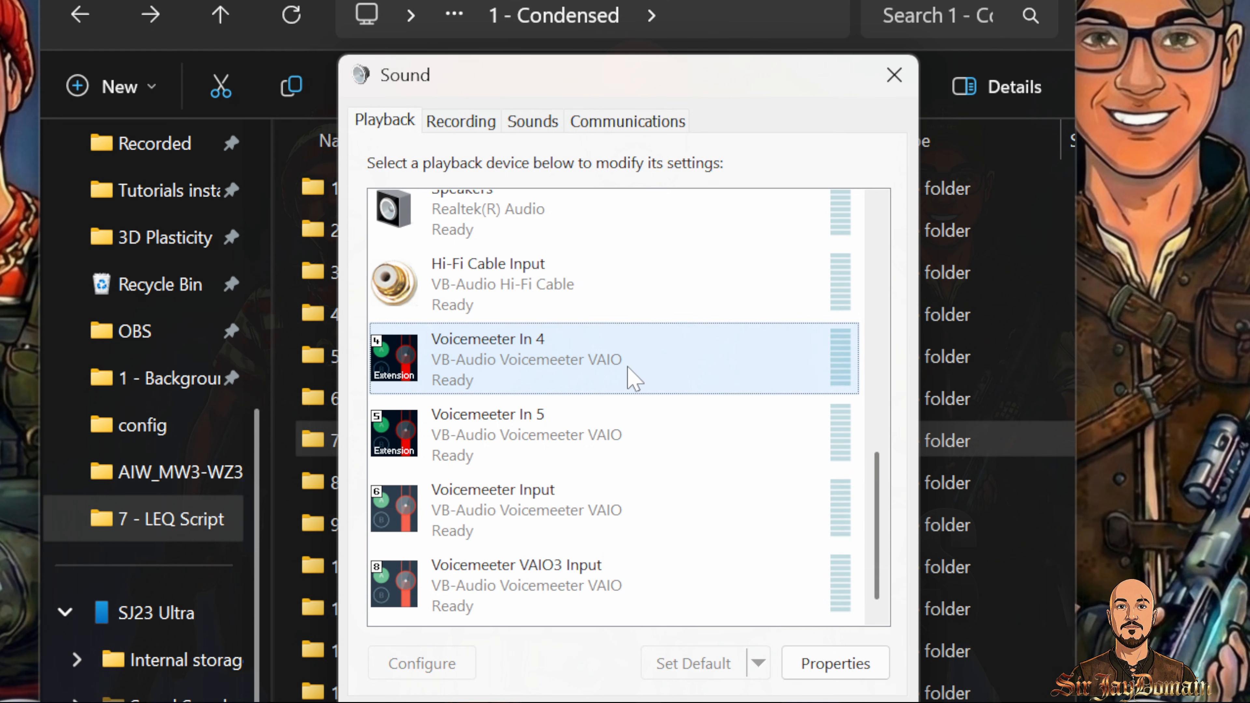
pyautogui.rightClick(637, 371)
pyautogui.click(716, 460)
pyautogui.rightClick(597, 444)
pyautogui.click(688, 542)
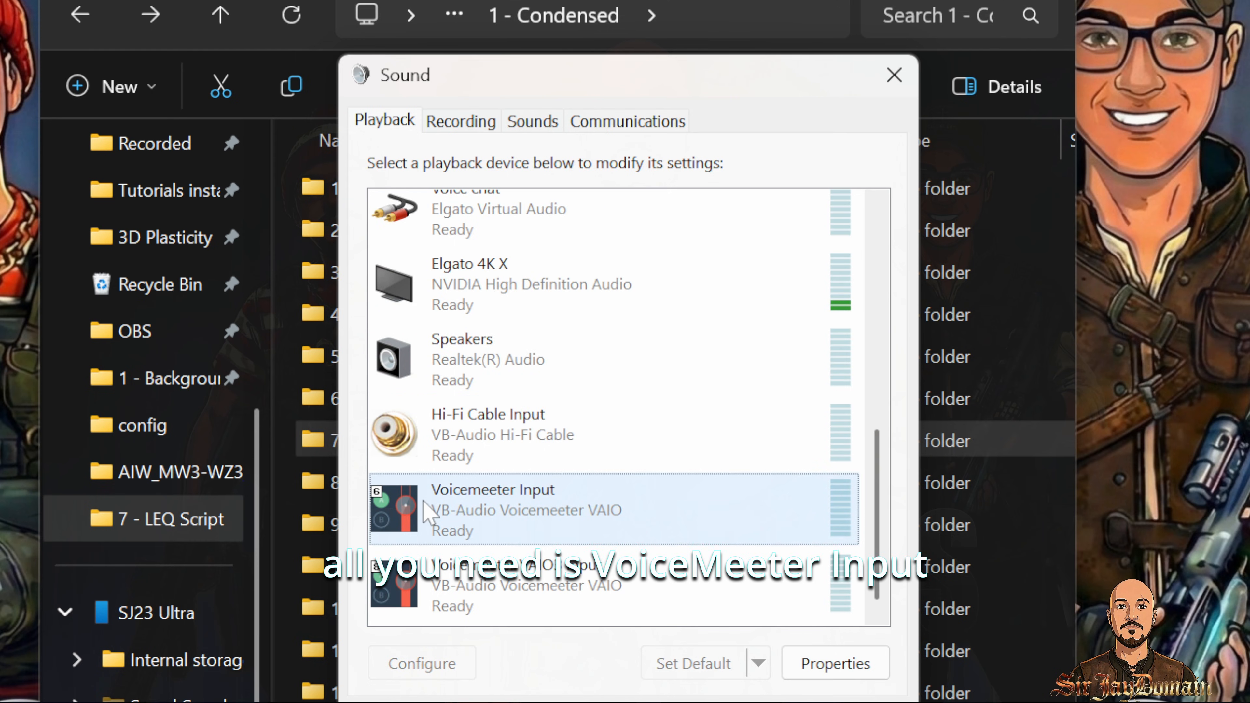
# Step: Disable the Voicemeeter VAIO3 Input playback device
pyautogui.rightClick(536, 589)
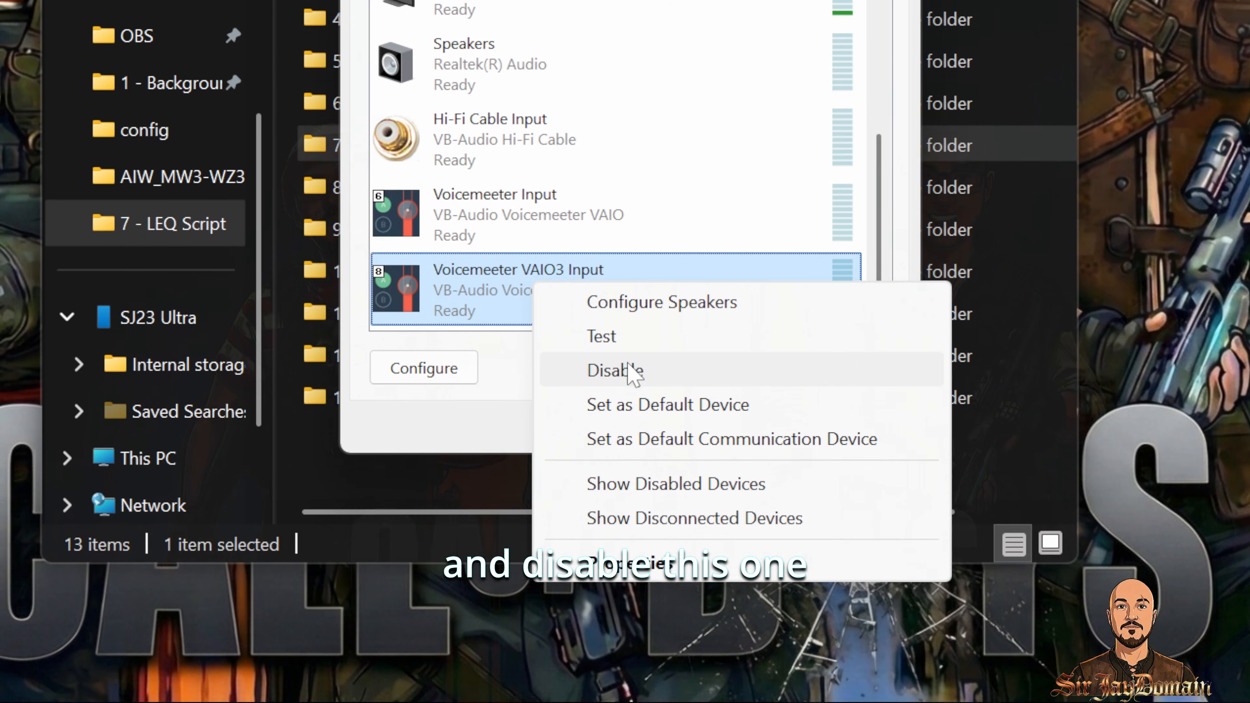
pyautogui.click(611, 665)
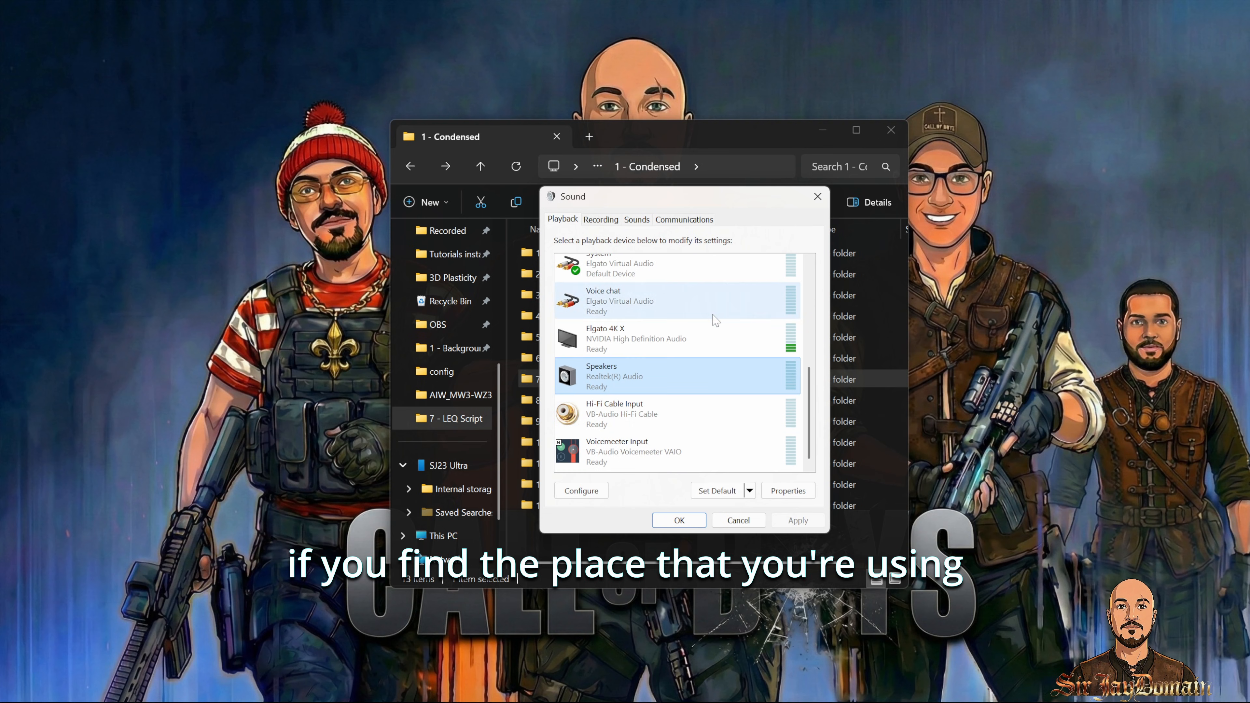
# Step: Open the Speakers properties, pick 24 bit, 48000 Hz (Studio Quality) as default format, and cancel the dialog
pyautogui.rightClick(638, 388)
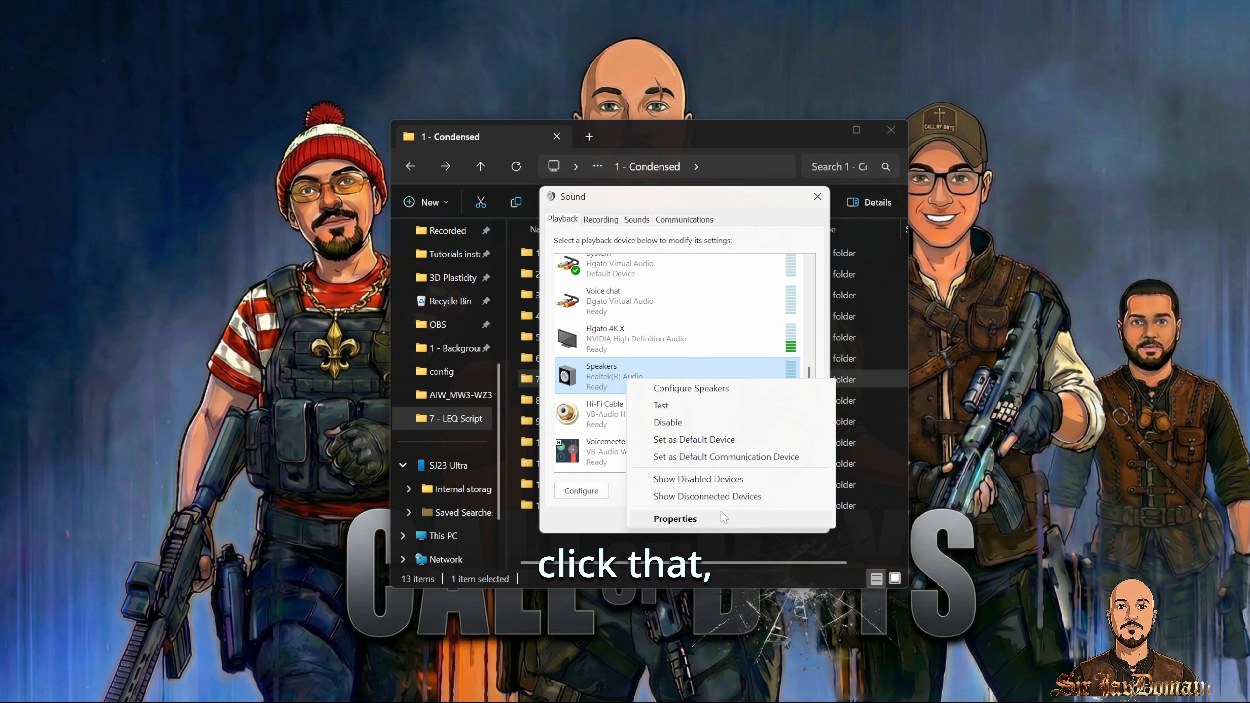
pyautogui.click(659, 518)
pyautogui.click(702, 271)
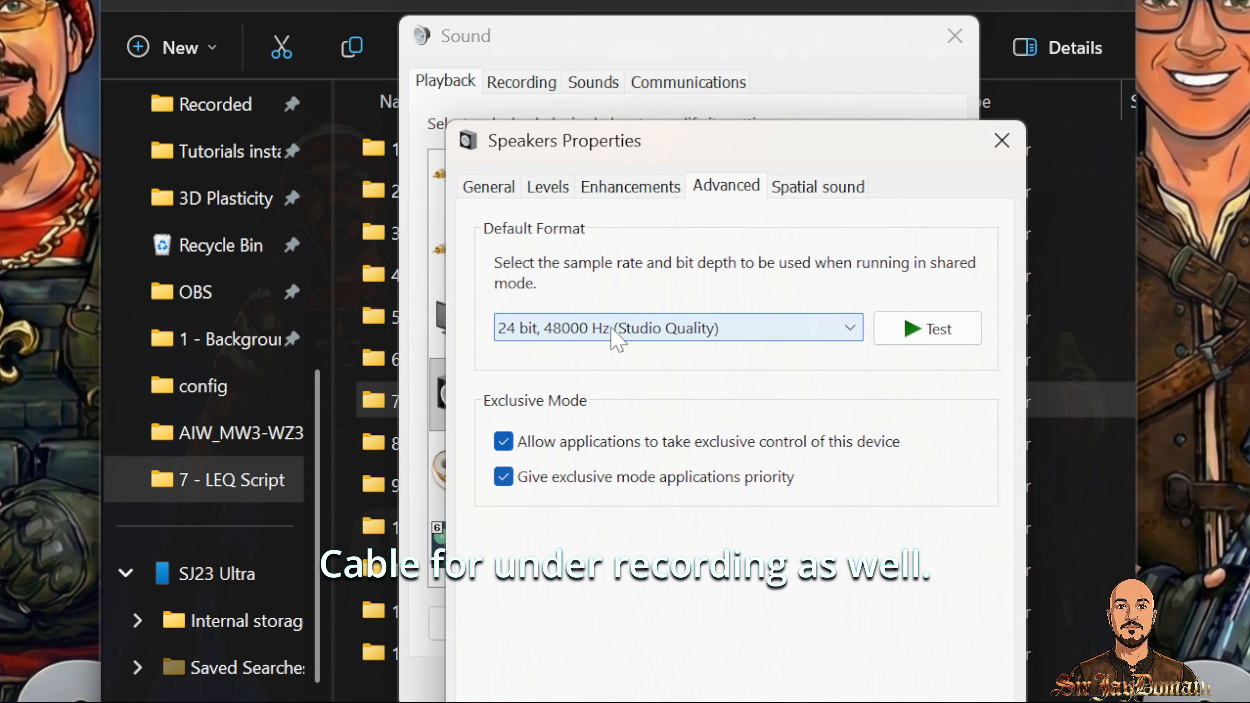
pyautogui.click(615, 336)
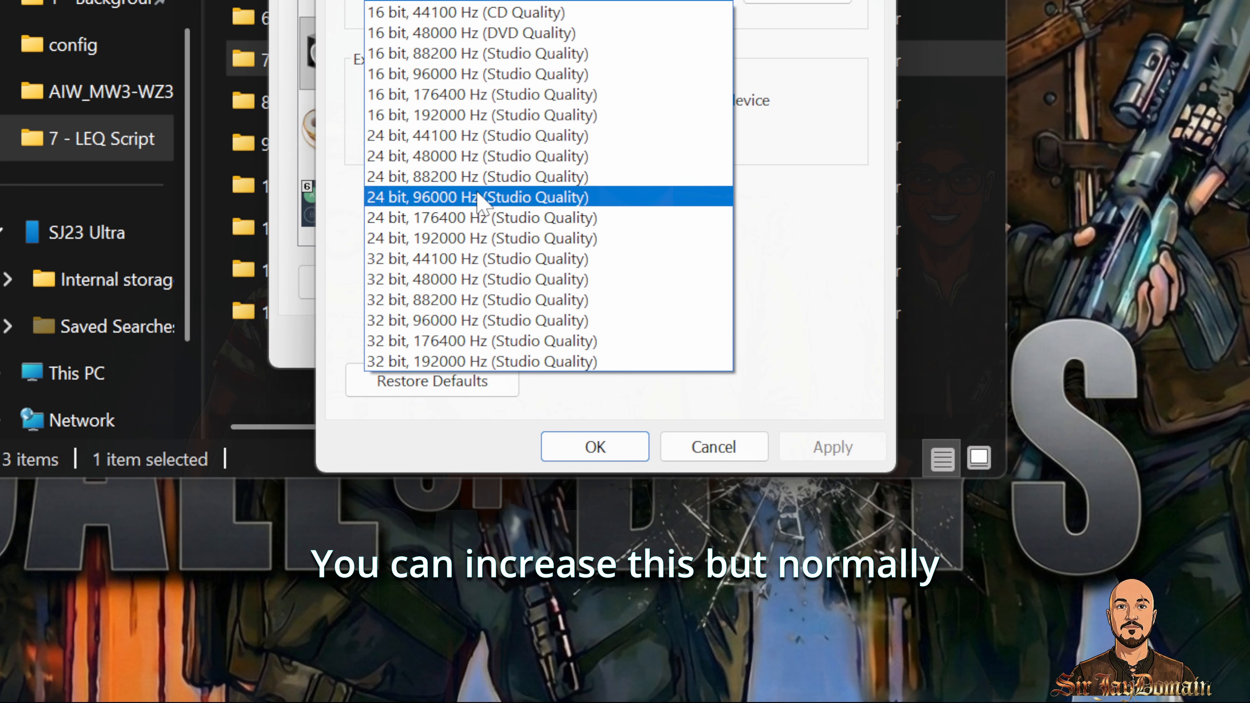
pyautogui.click(494, 156)
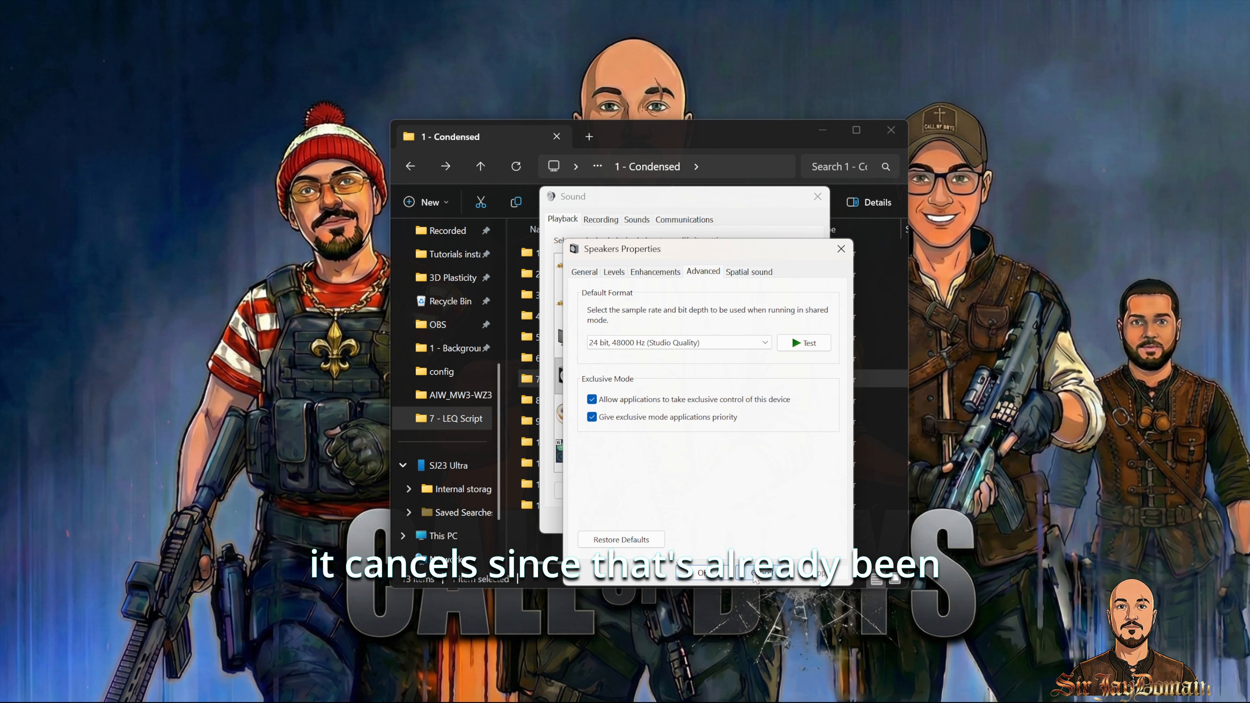
pyautogui.click(754, 575)
# Step: Disable the Voicemeeter Out A1 through A4 recording devices
pyautogui.click(600, 219)
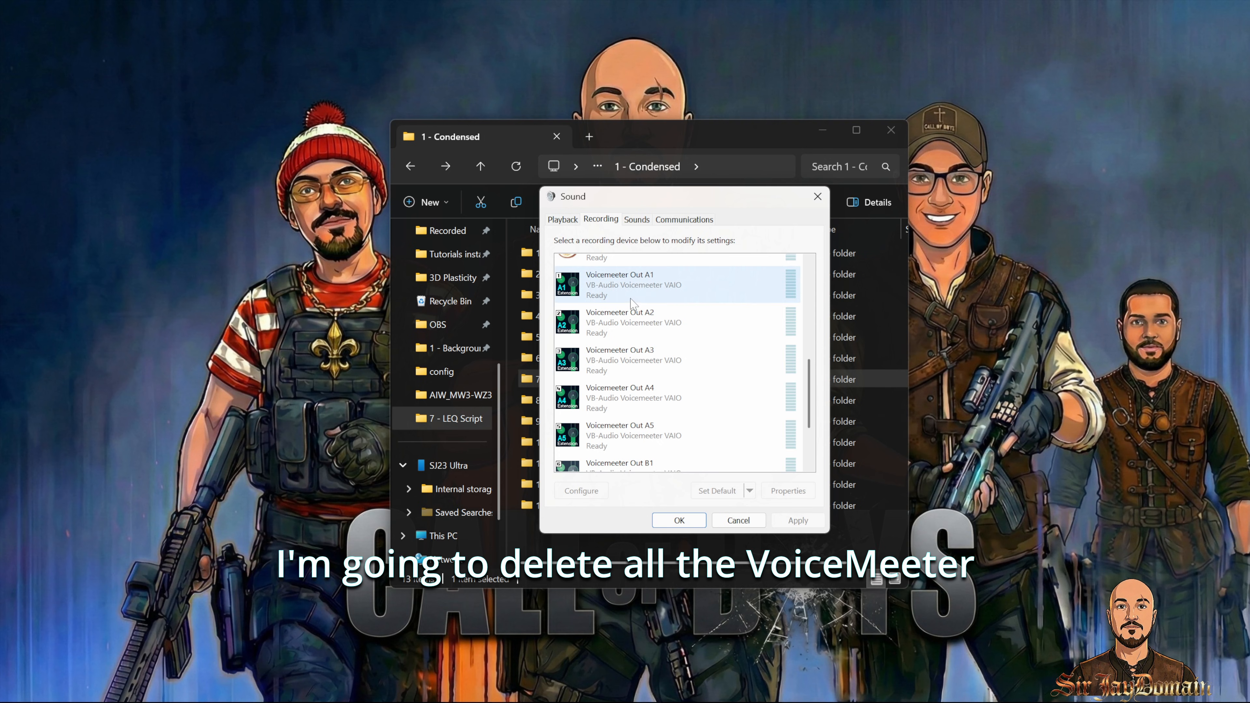
pyautogui.scroll(-2, 631, 302)
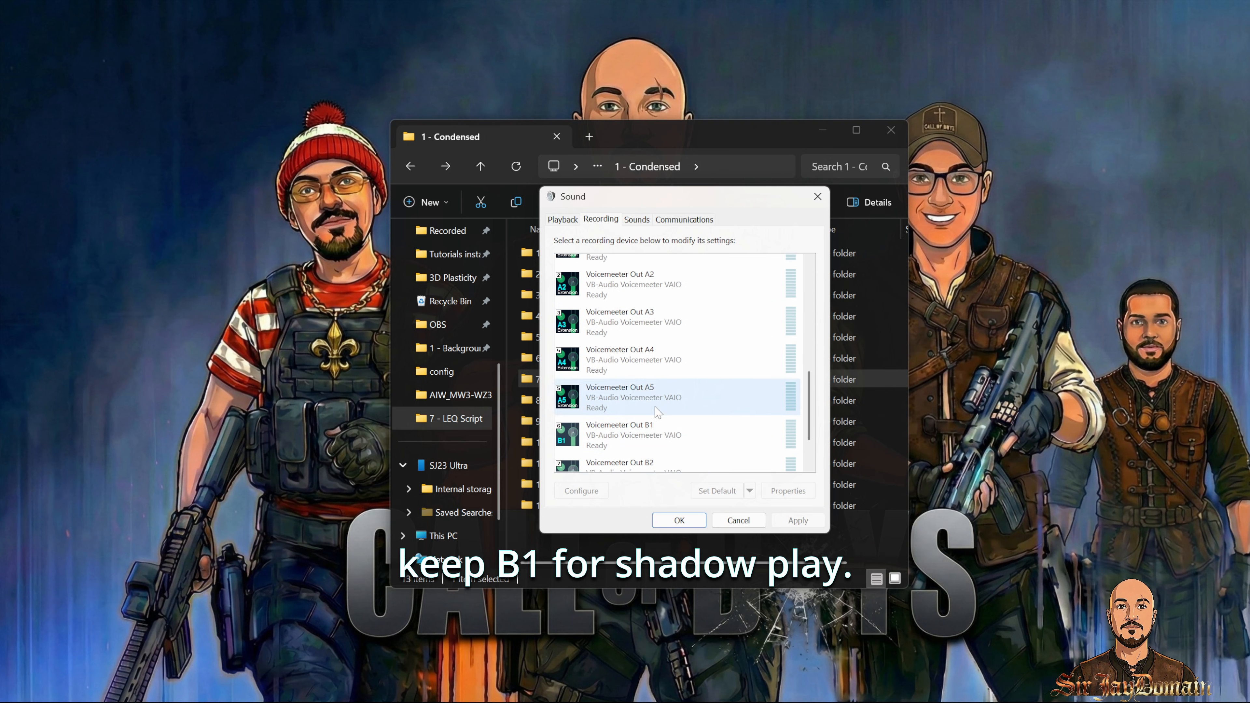
pyautogui.scroll(1, 620, 315)
pyautogui.rightClick(660, 296)
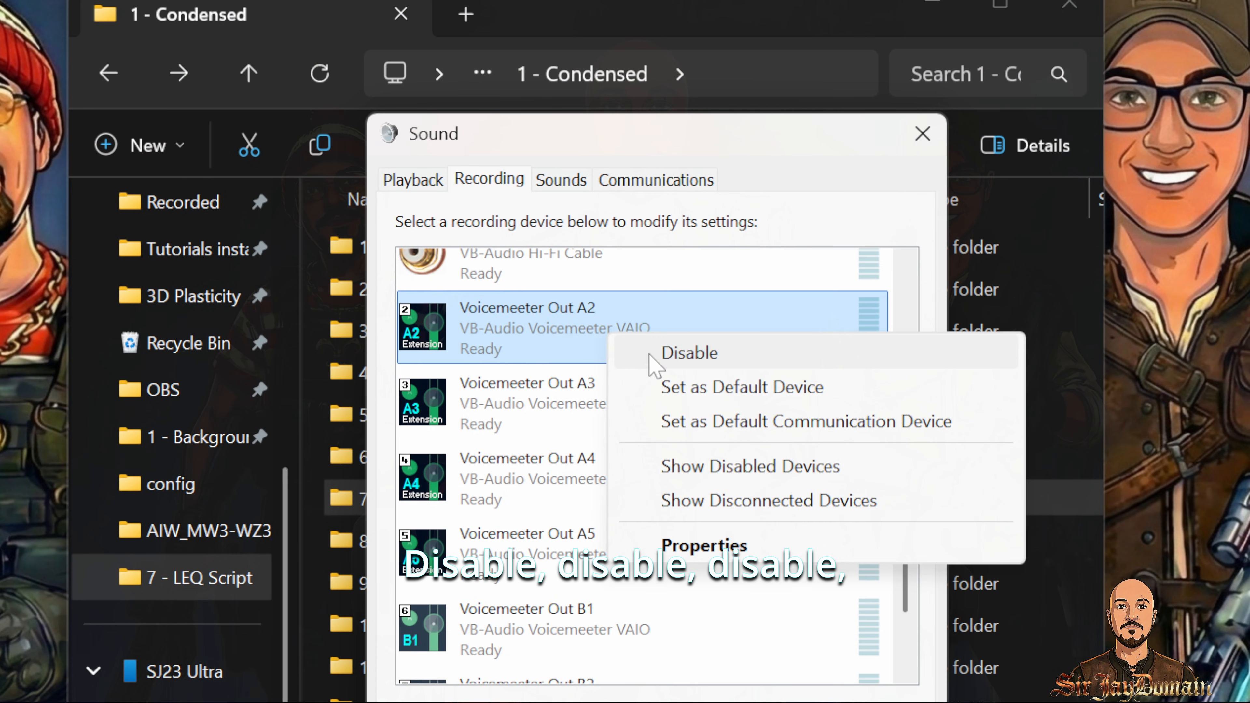
pyautogui.click(649, 353)
pyautogui.rightClick(612, 337)
pyautogui.click(649, 353)
pyautogui.rightClick(612, 338)
pyautogui.click(649, 354)
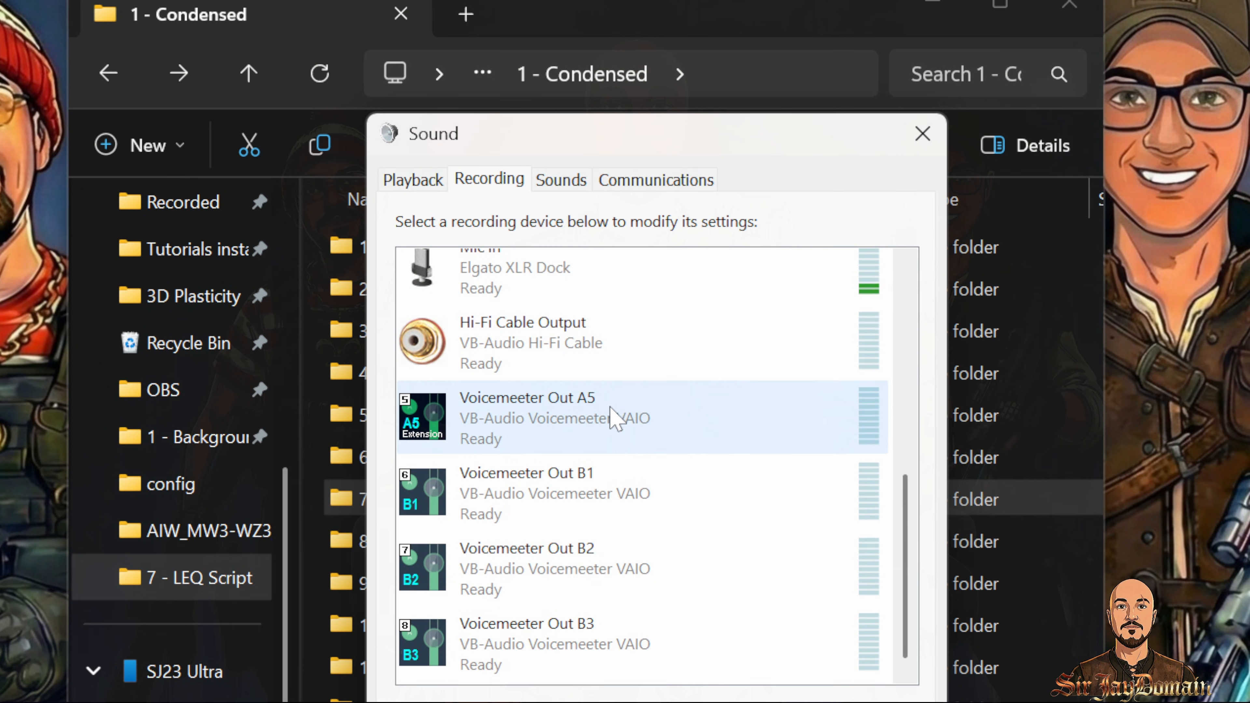
# Step: Disable the Voicemeeter Out A5, B1, B2 and B3 recording devices
pyautogui.rightClick(610, 407)
pyautogui.click(649, 424)
pyautogui.rightClick(583, 476)
pyautogui.click(629, 493)
pyautogui.rightClick(581, 556)
pyautogui.click(630, 571)
pyautogui.rightClick(578, 628)
pyautogui.click(662, 641)
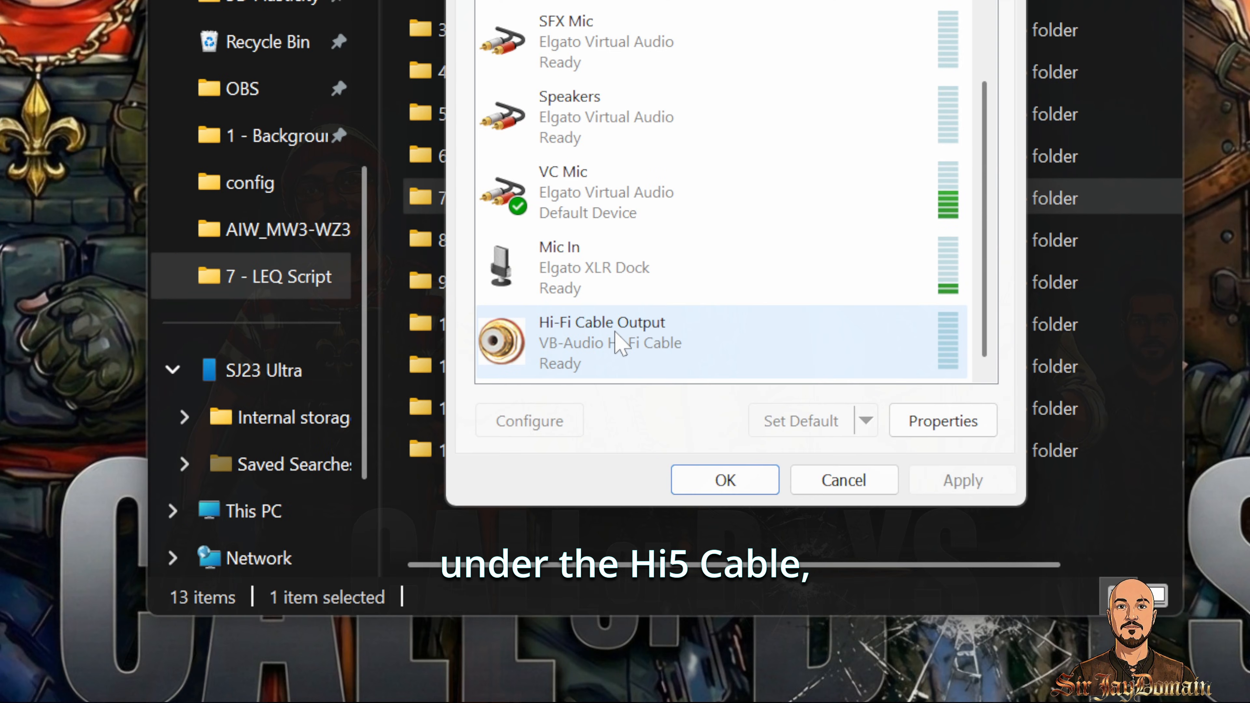
# Step: Set the Hi-Fi Cable Output default format to 2 channel, 24 bit, 48000 Hz (Studio Quality), apply and close
pyautogui.rightClick(617, 342)
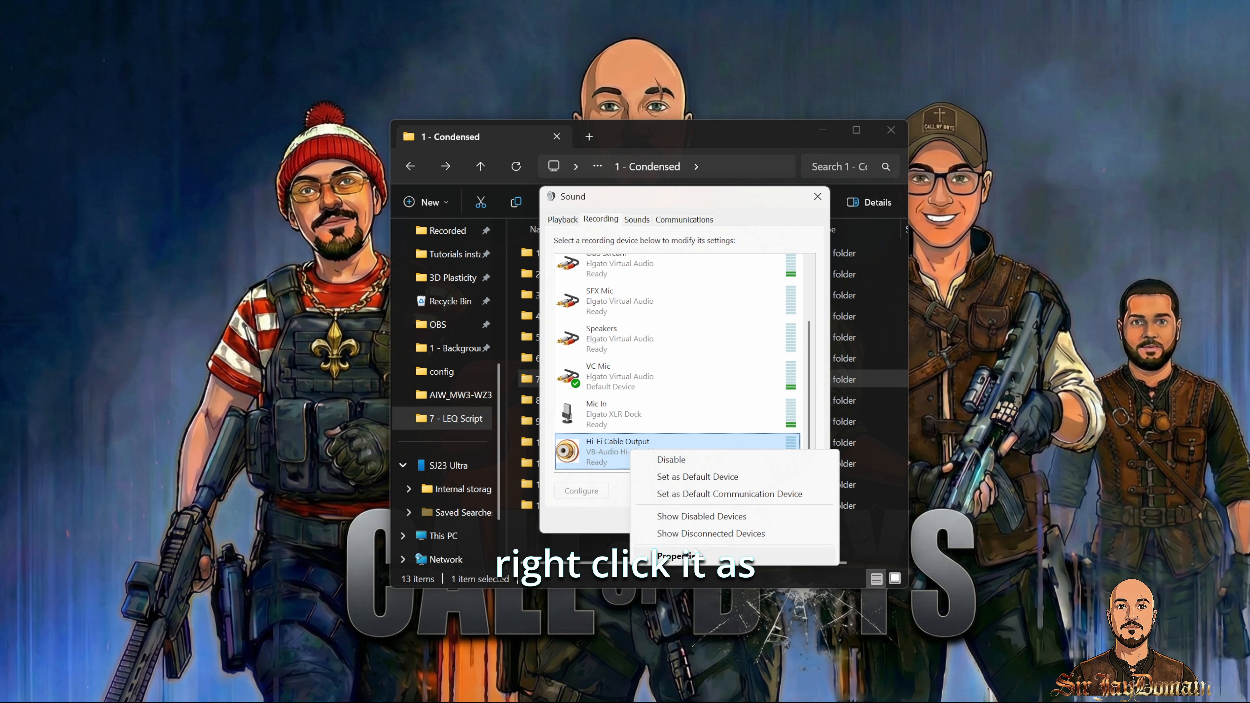
pyautogui.click(701, 565)
pyautogui.click(674, 271)
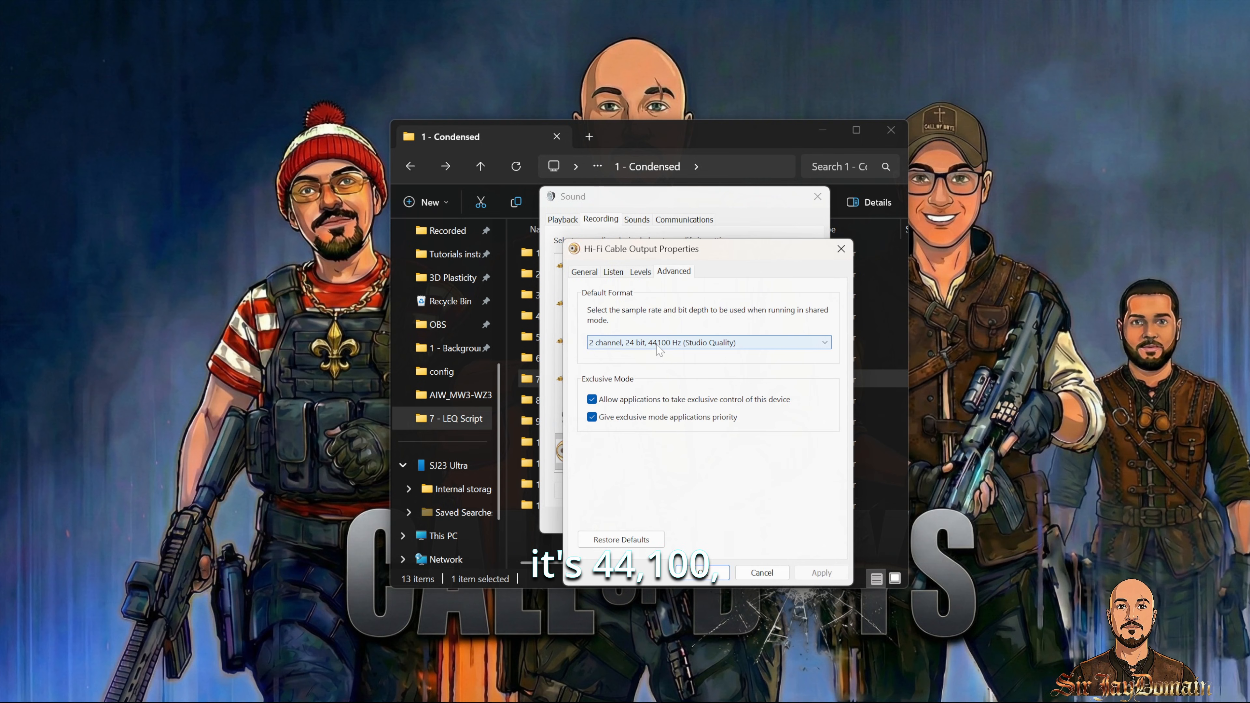
pyautogui.click(701, 347)
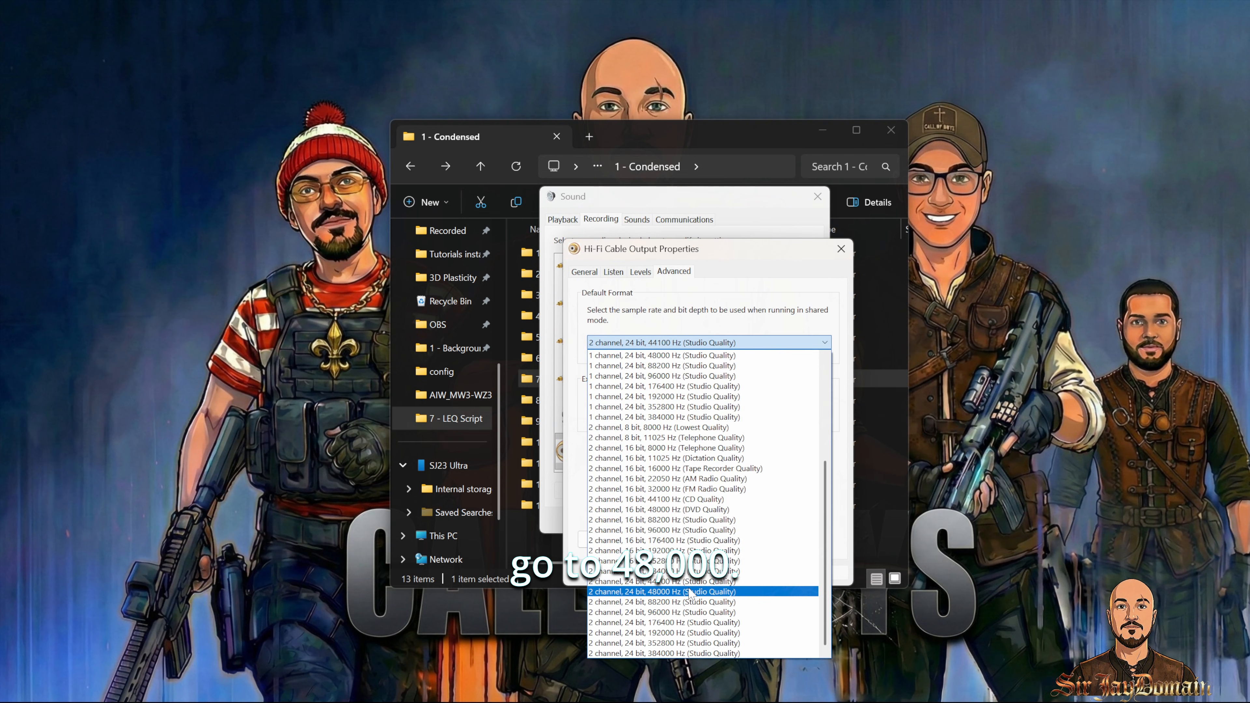
pyautogui.click(689, 589)
pyautogui.click(820, 572)
pyautogui.click(704, 572)
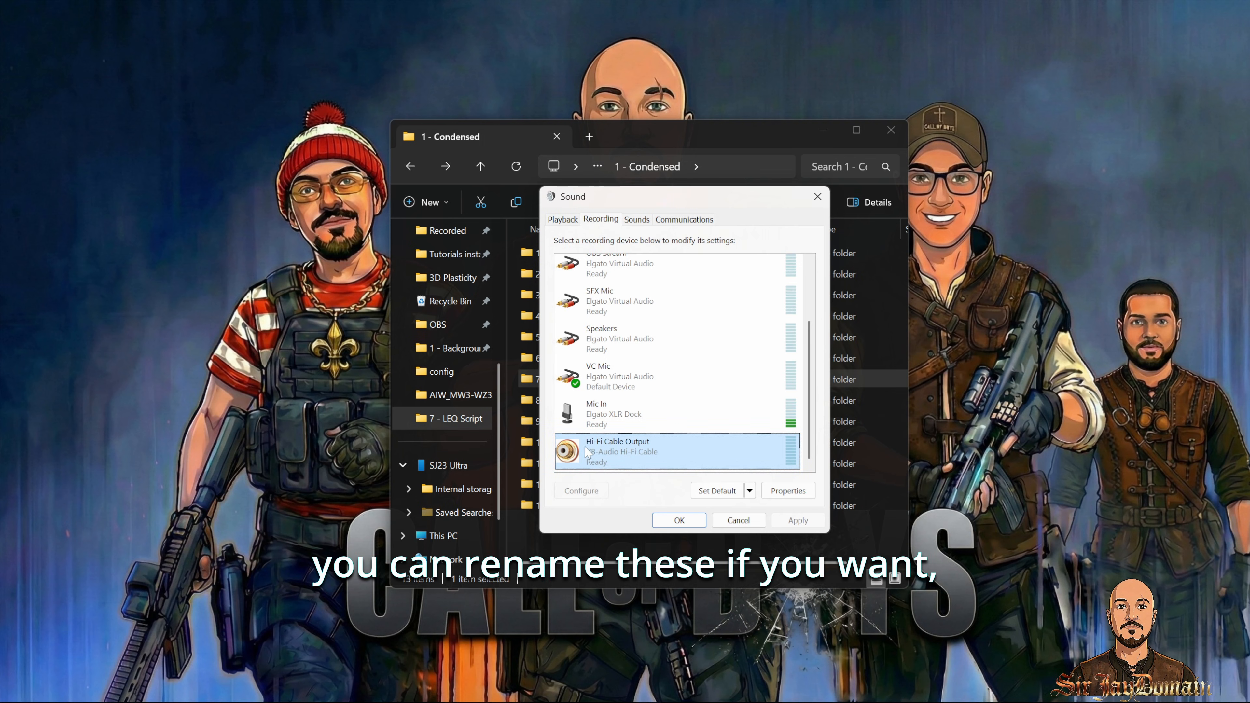
# Step: Configure the Hi-Fi Cable Input playback device as 7.1 Surround with all optional speakers, then close the Sound settings
pyautogui.click(561, 222)
pyautogui.click(634, 377)
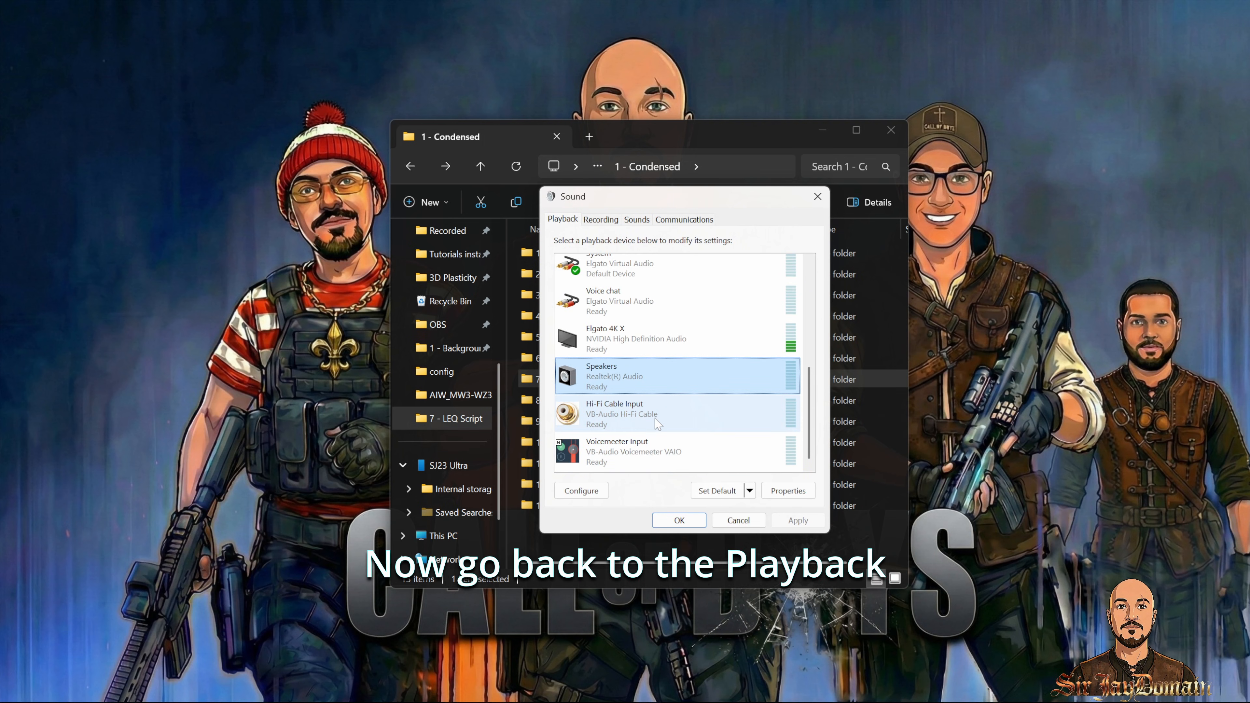
pyautogui.click(616, 418)
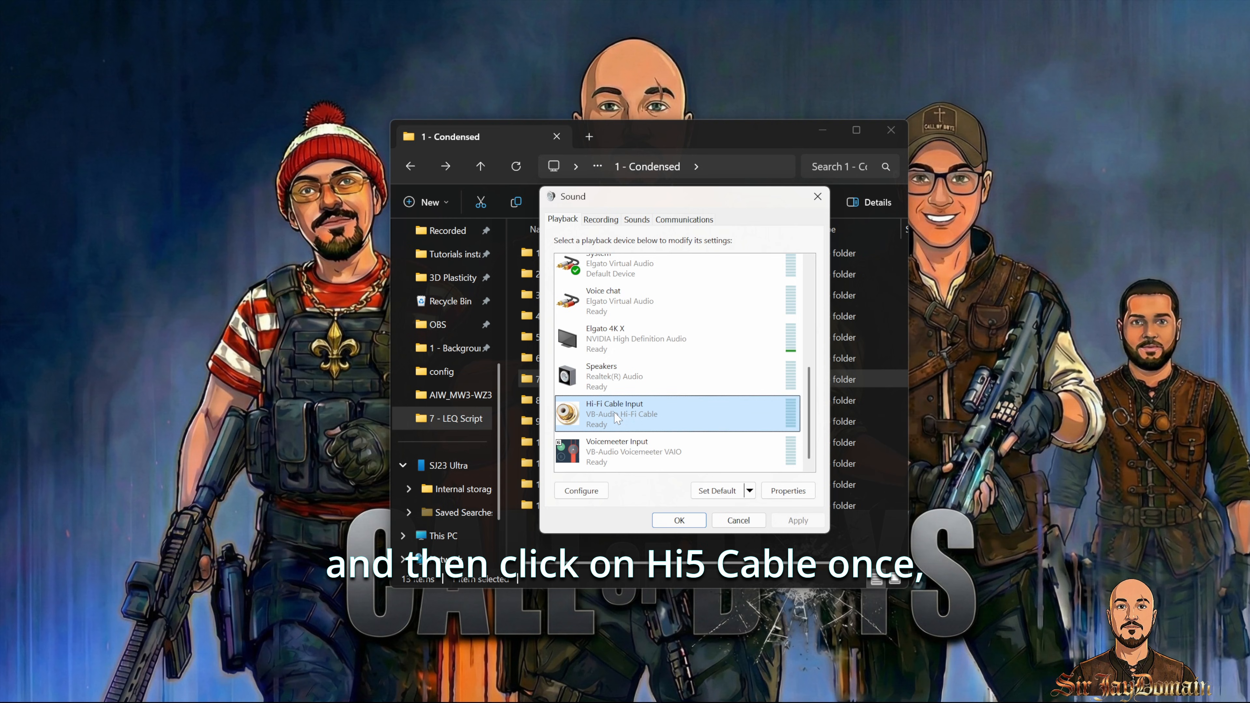
pyautogui.click(580, 491)
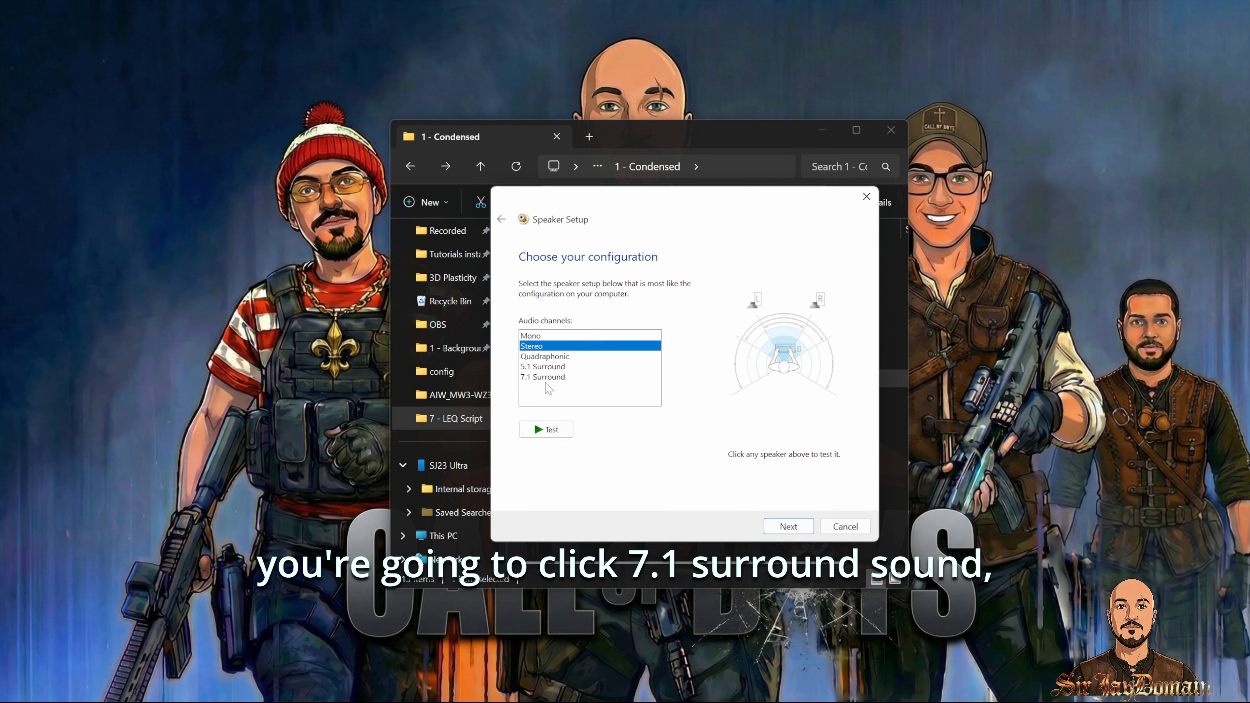
pyautogui.click(549, 378)
pyautogui.click(788, 526)
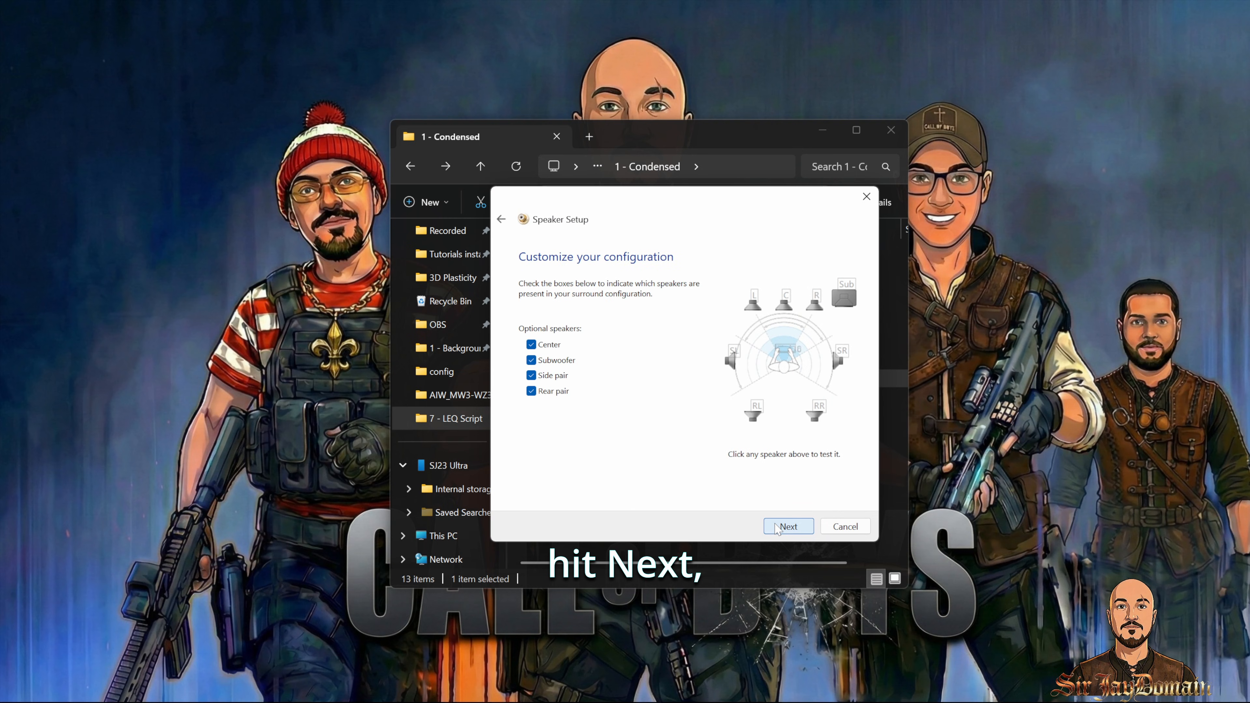
pyautogui.click(788, 526)
pyautogui.click(788, 526)
pyautogui.click(789, 527)
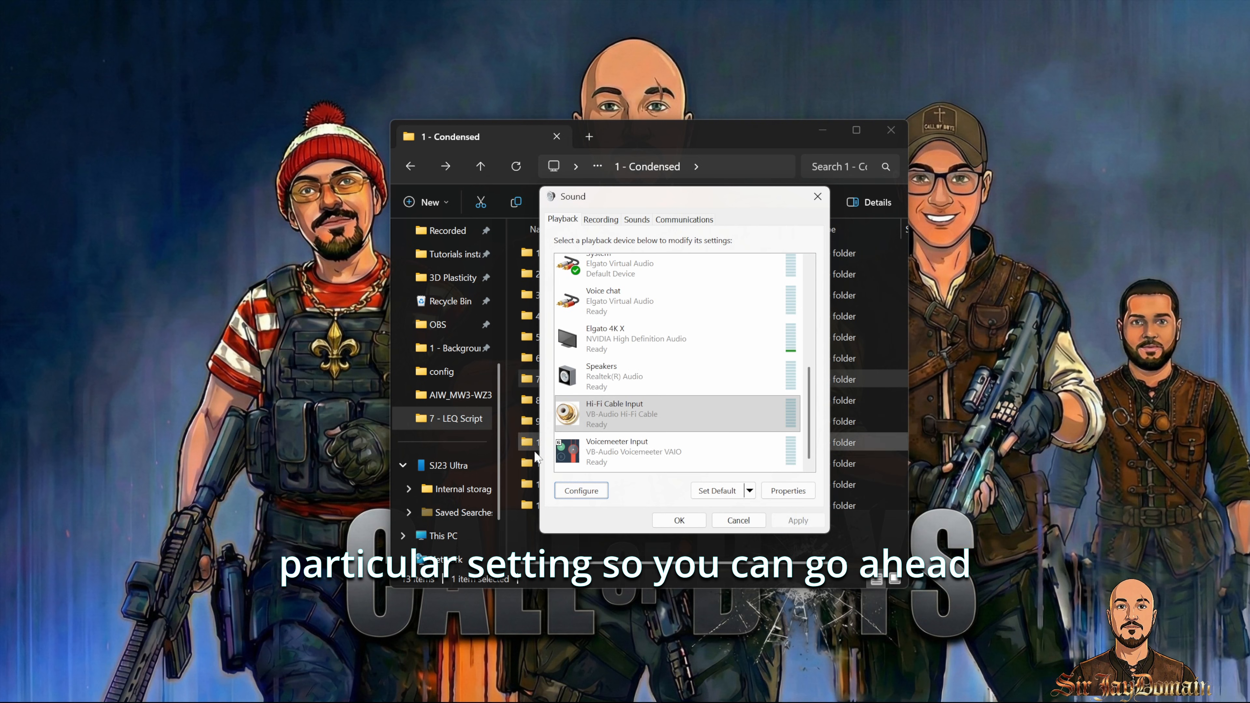
pyautogui.click(685, 524)
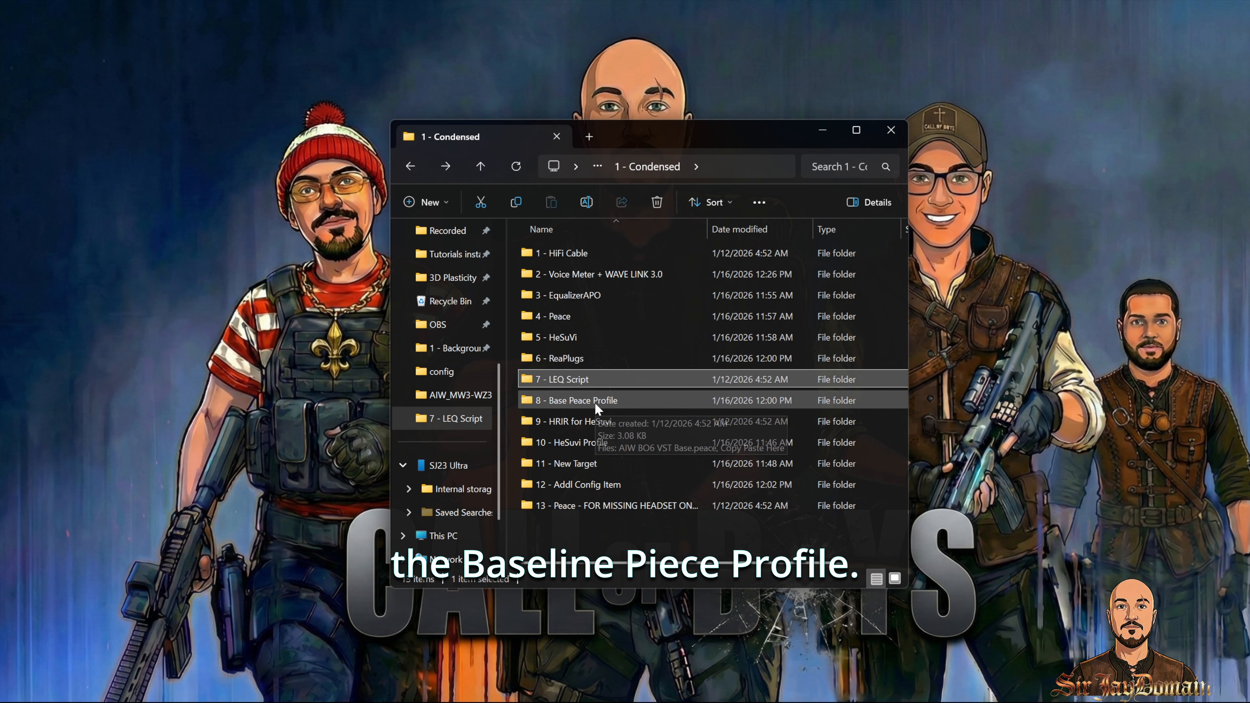
# Step: Copy AIW BO6 VST Base.peace from 8 - Base Peace Profile into the EqualizerAPO config folder
pyautogui.click(594, 402)
pyautogui.doubleClick(594, 401)
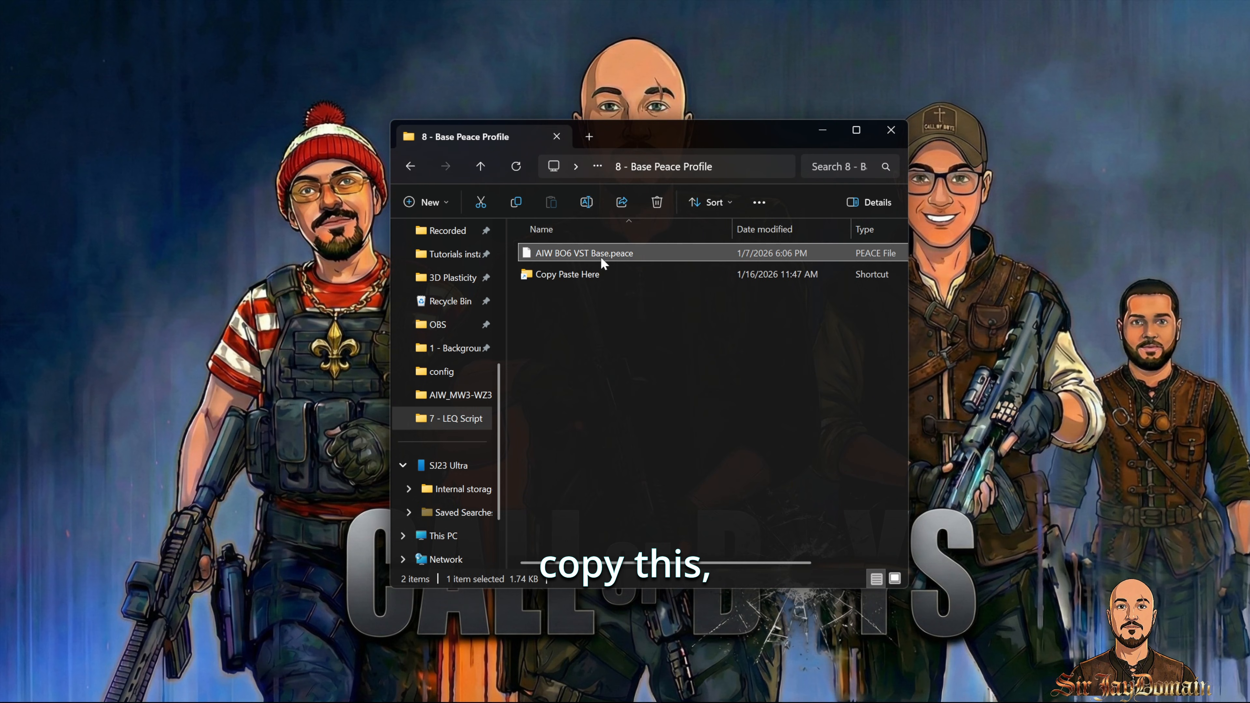
pyautogui.rightClick(600, 256)
pyautogui.click(569, 350)
pyautogui.doubleClick(575, 277)
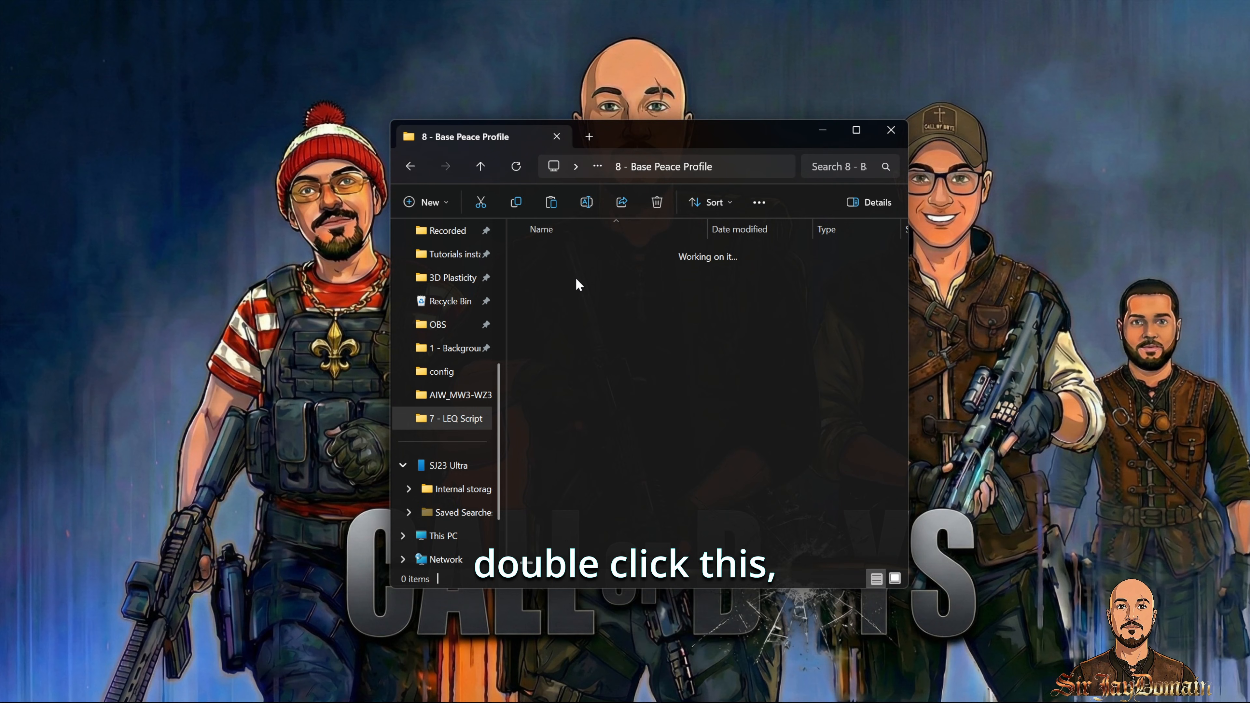
pyautogui.hotkey('ctrl', 'v')
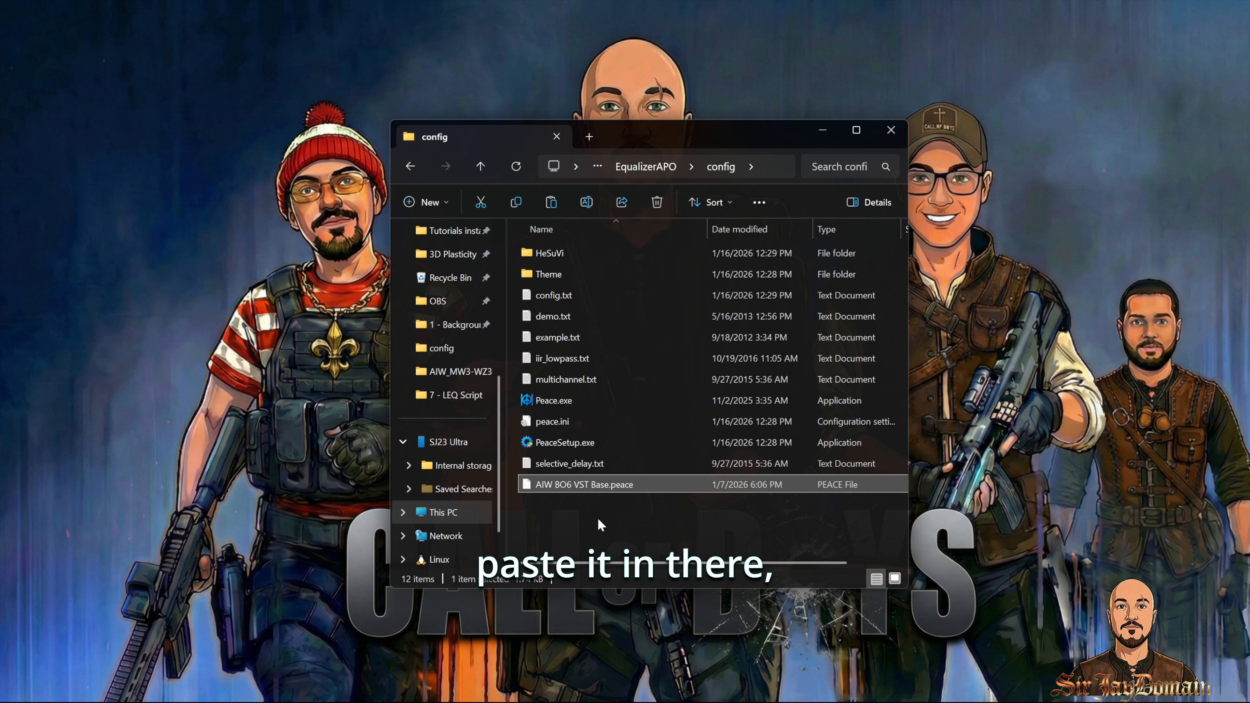
# Step: Copy EAC_Default.wav from 9 - HRIR for HeSuvi into the HeSuVi hrir folder
pyautogui.hotkey('alt', 'Left')
pyautogui.hotkey('alt', 'Left')
pyautogui.doubleClick(611, 422)
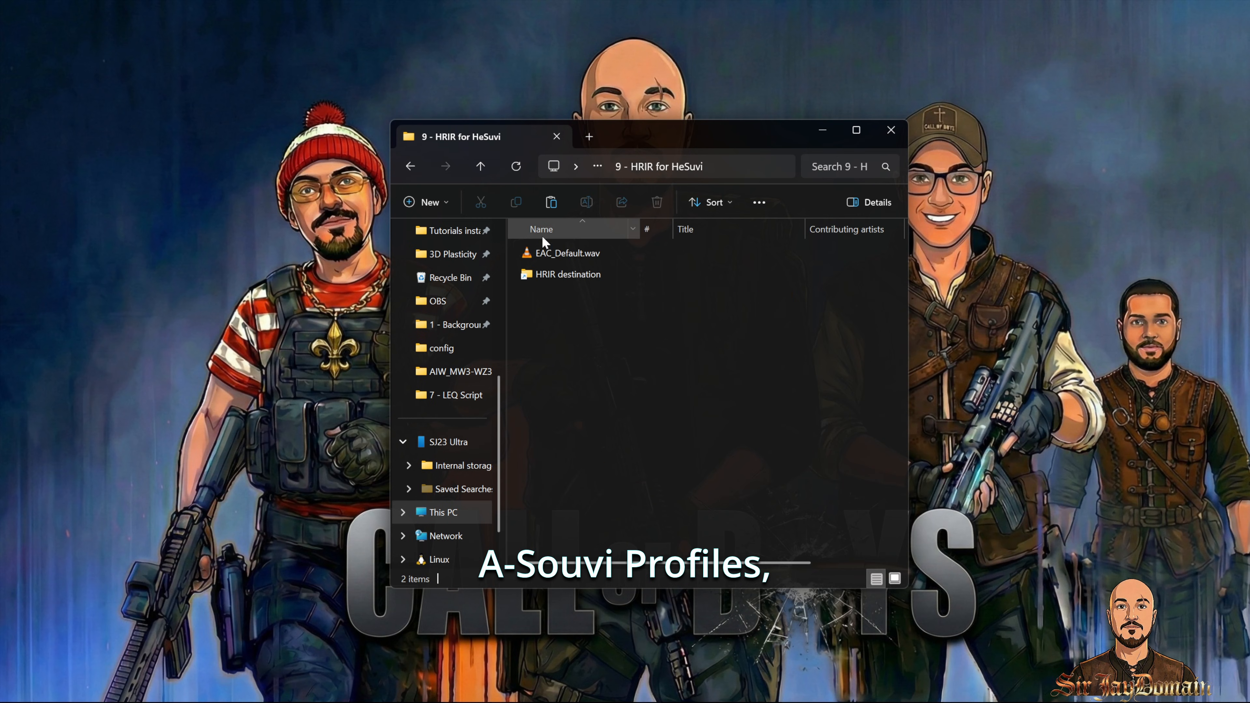
pyautogui.doubleClick(563, 274)
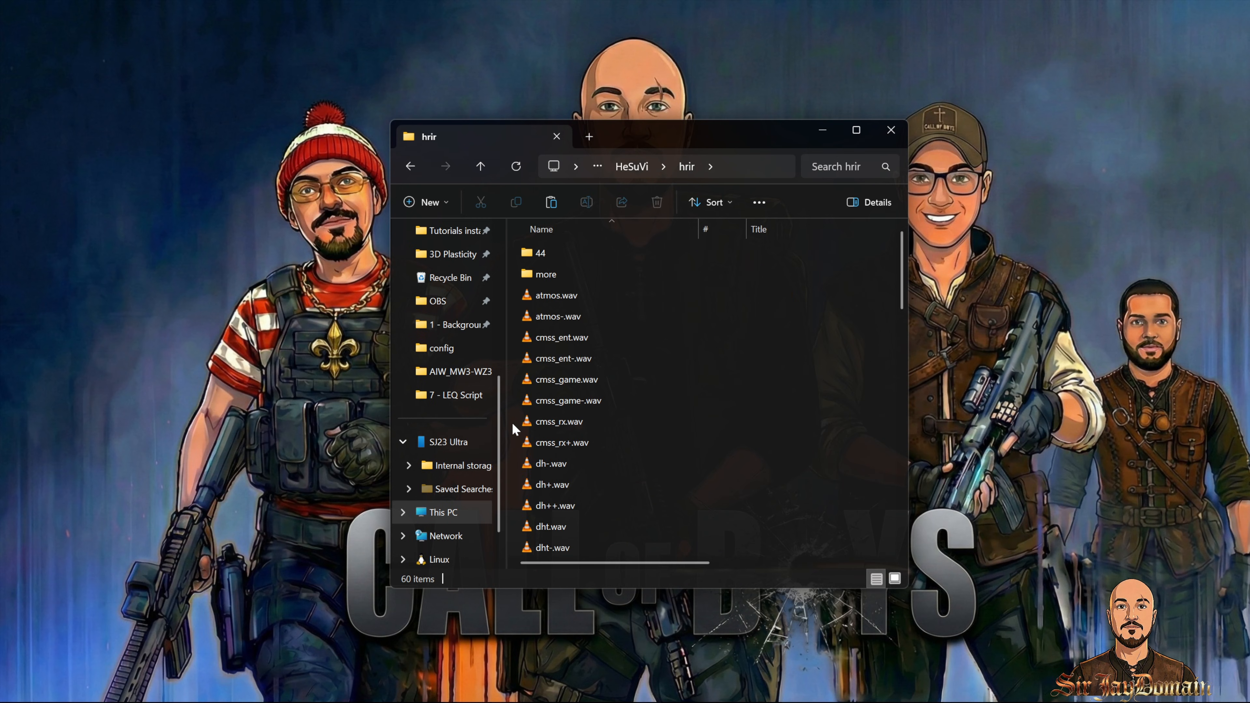
pyautogui.hotkey('ctrl', 'v')
# Step: Copy the AIW_Atmos_WZ, AIW_EAC-Default_WZ and AIW_WZS3_Profile shortcuts into the HeSuVi profile folder
pyautogui.click(410, 163)
pyautogui.click(410, 164)
pyautogui.doubleClick(578, 443)
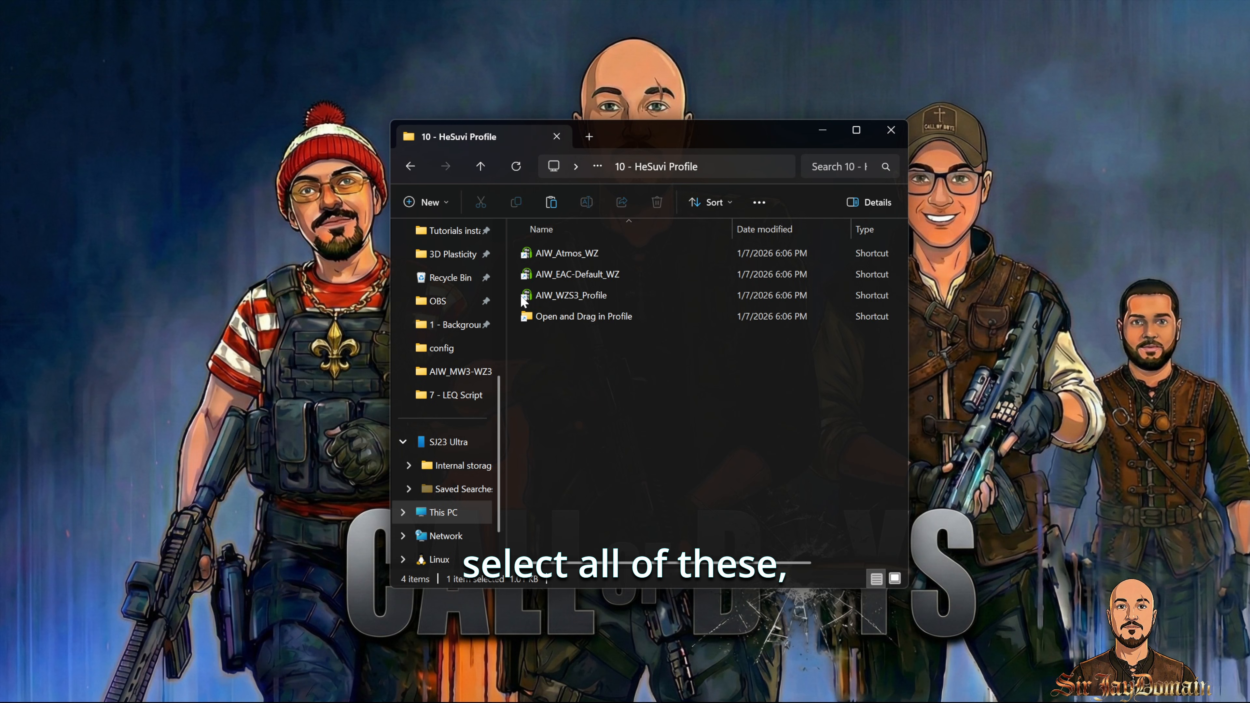
pyautogui.moveTo(522, 299); pyautogui.dragTo(600, 254)
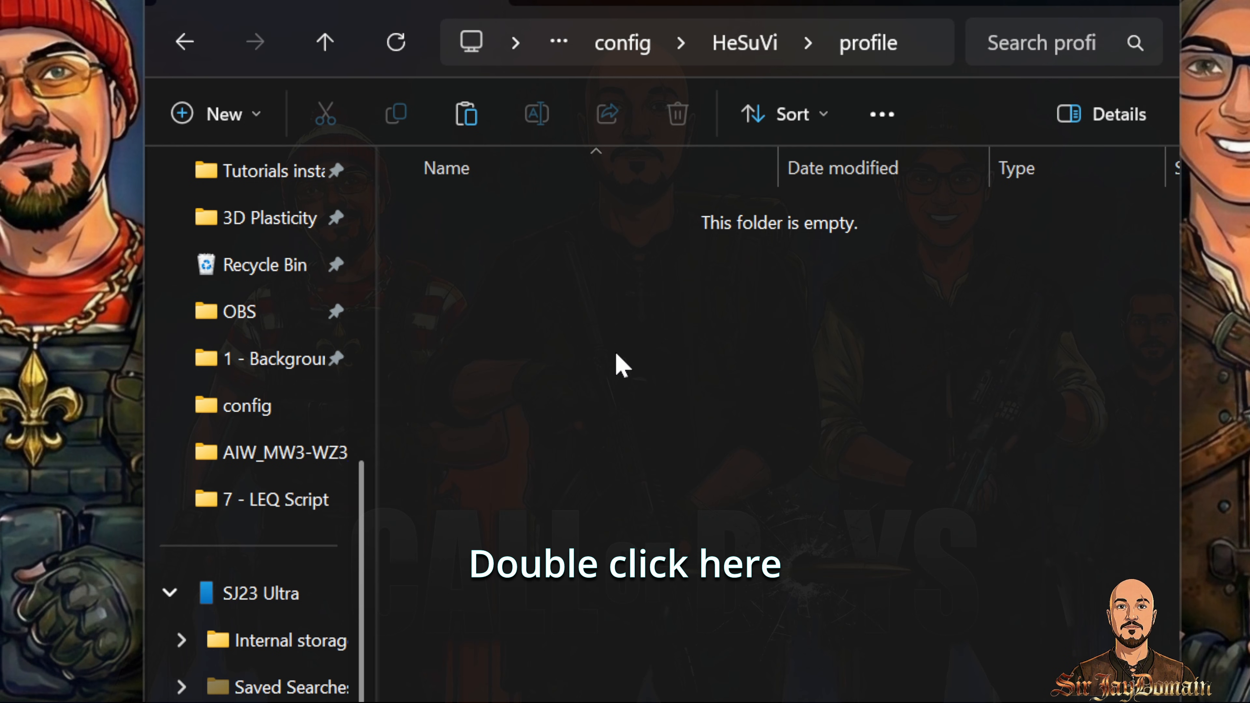
pyautogui.hotkey('ctrl', 'v')
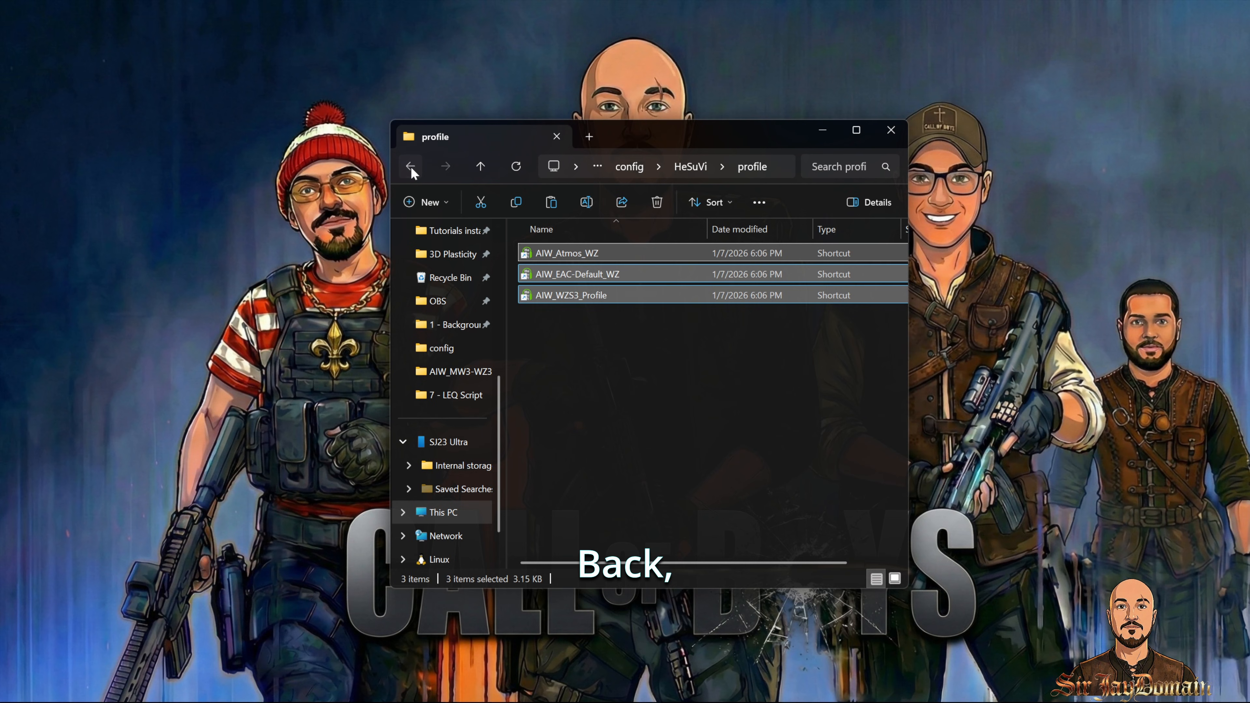
# Step: Open the GadgetryTechSquiglink link from the 11 - New Target folder
pyautogui.click(184, 42)
pyautogui.doubleClick(615, 461)
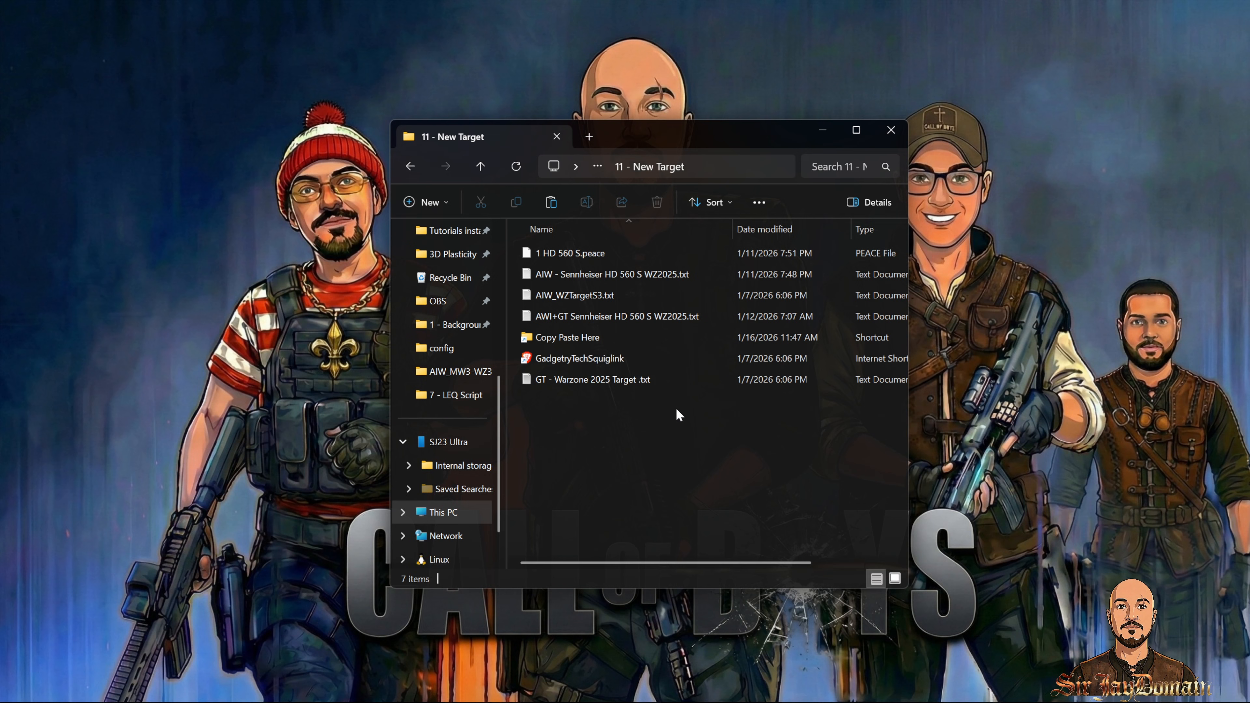
pyautogui.doubleClick(590, 358)
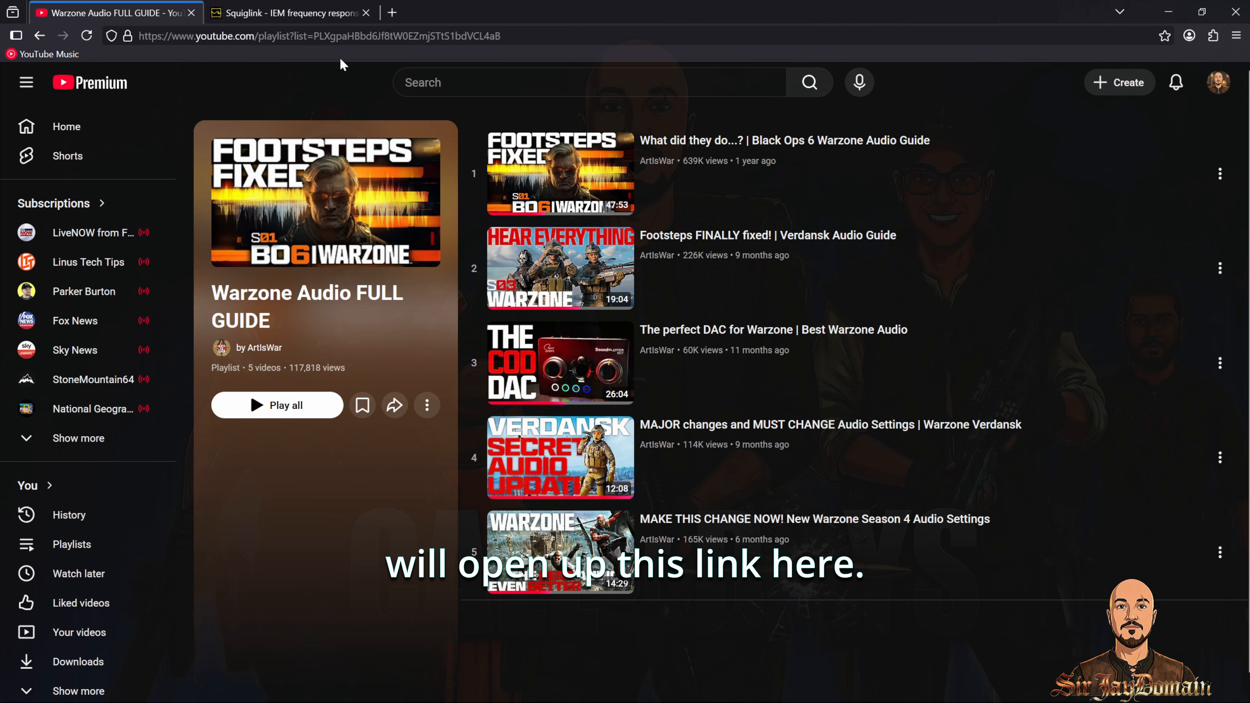
# Step: Search Squiglink for HD 560 and open the Gadgetry Tech Sennheiser HD 560 S frequency response
pyautogui.click(297, 20)
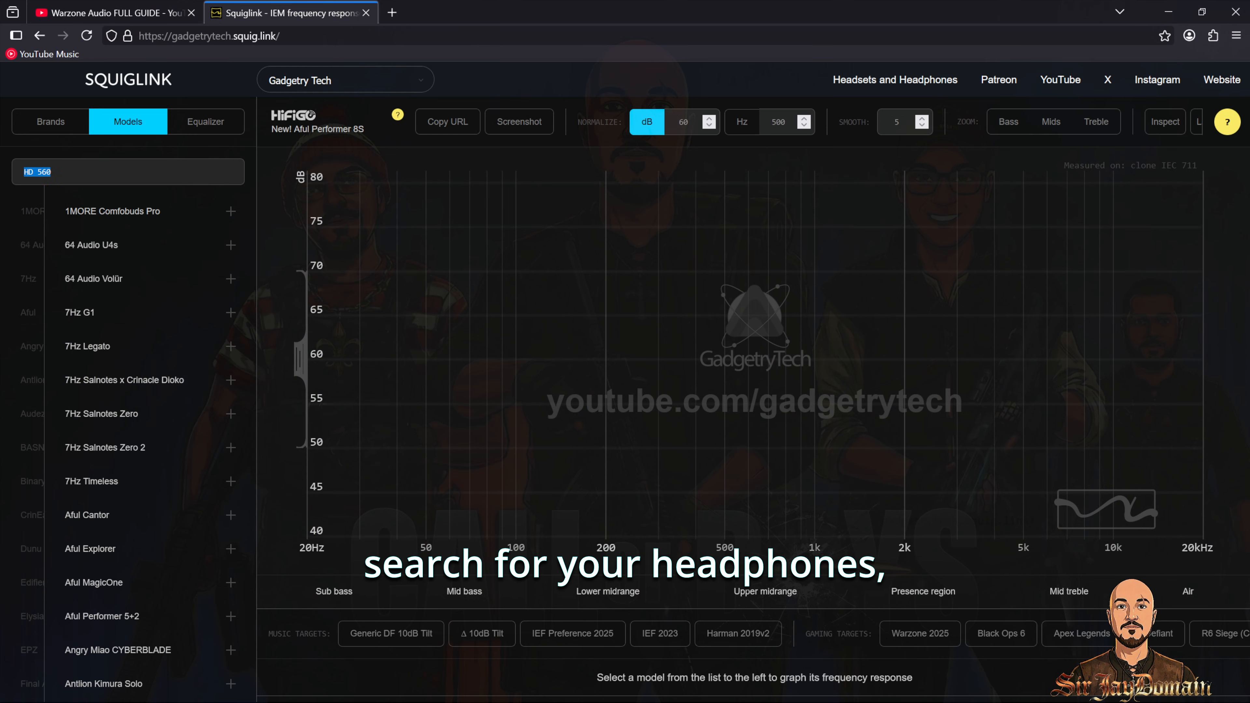
pyautogui.write('HD ')
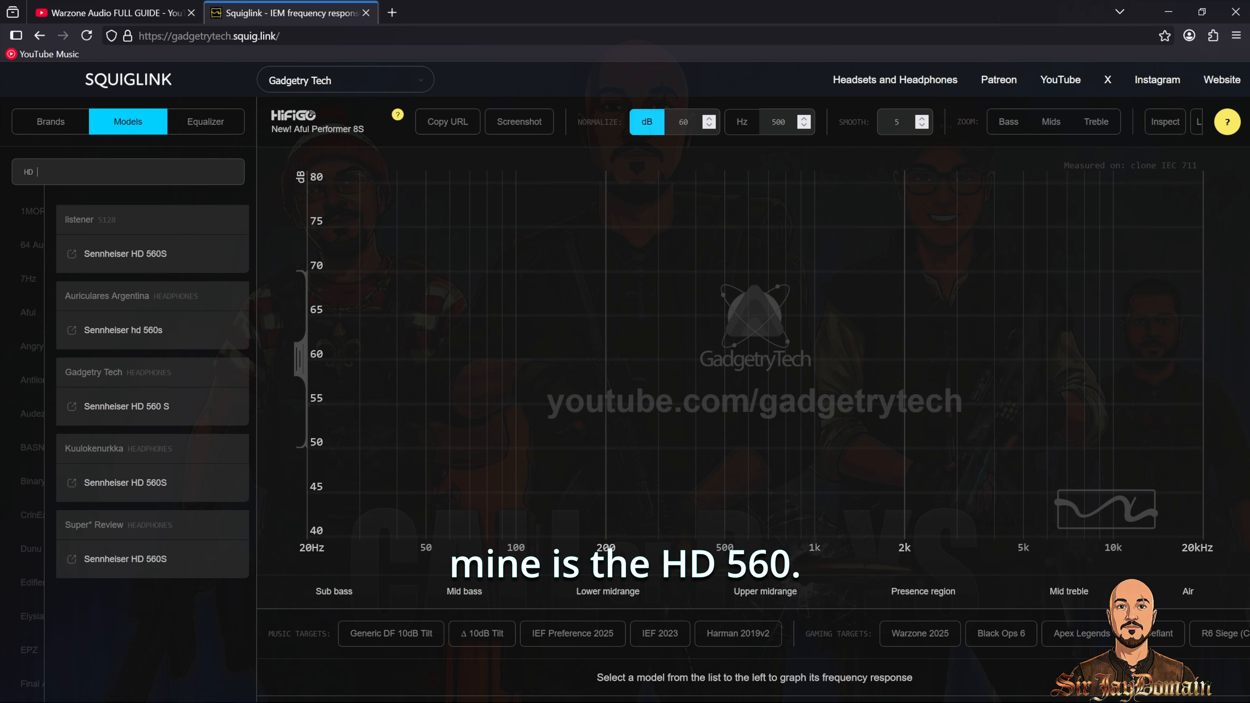
pyautogui.write('560')
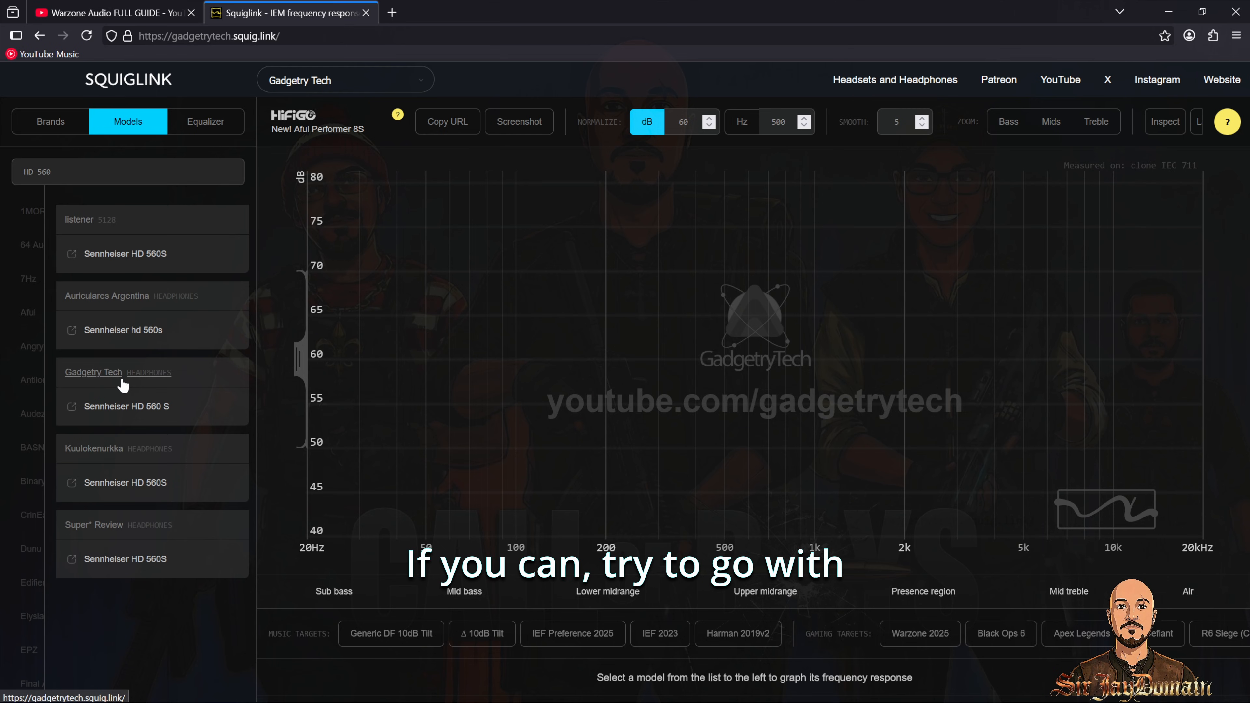
pyautogui.click(143, 408)
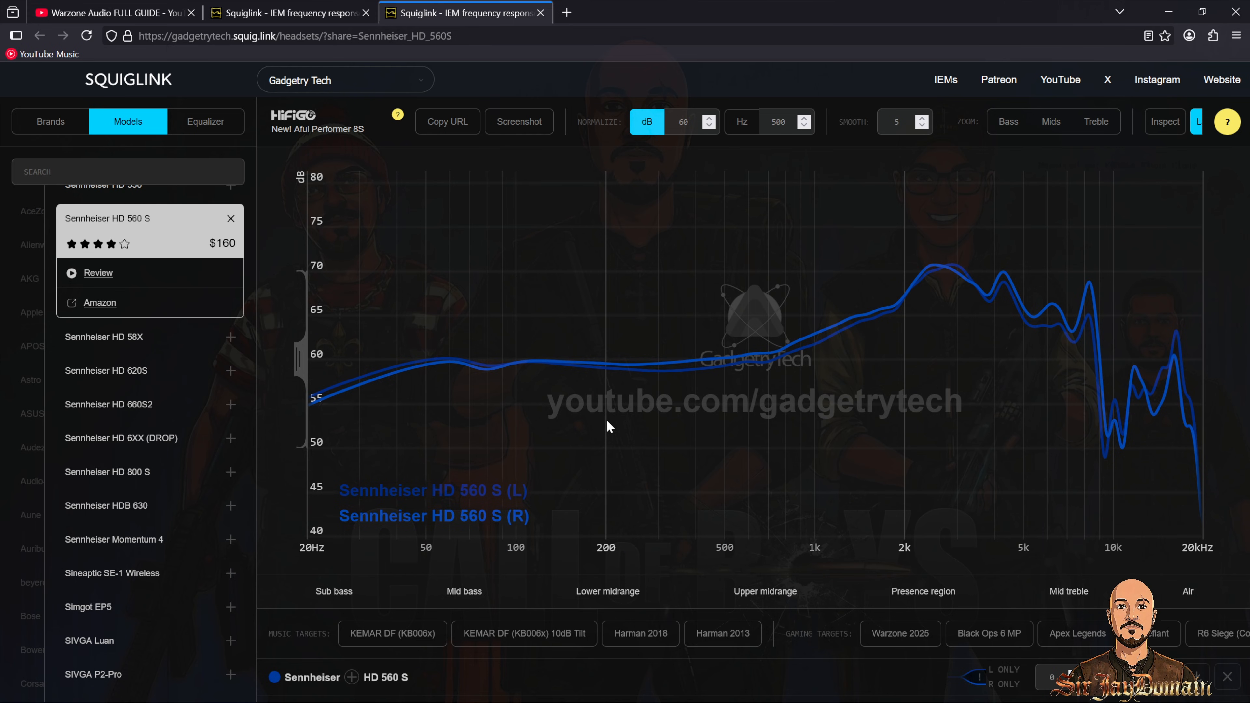
# Step: Upload AIW_WZTargetS3.txt from the 11 - New Target folder as the target in Squiglink's equalizer
pyautogui.click(216, 130)
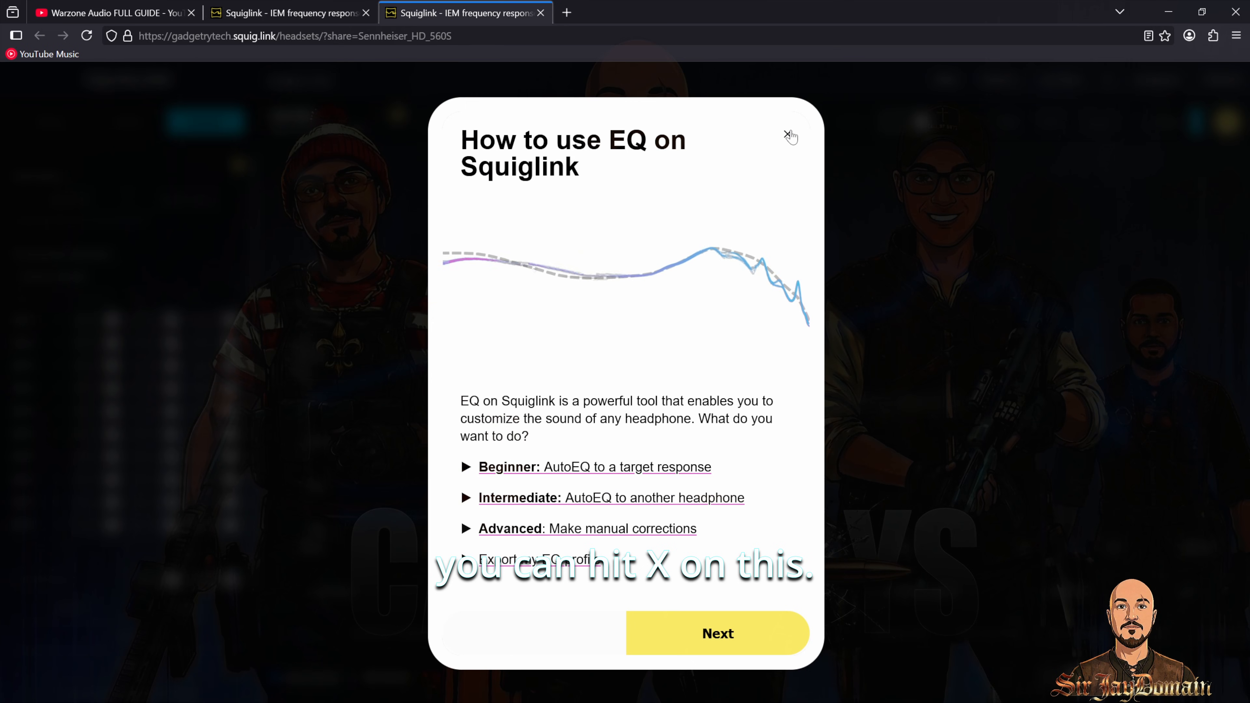
pyautogui.click(787, 134)
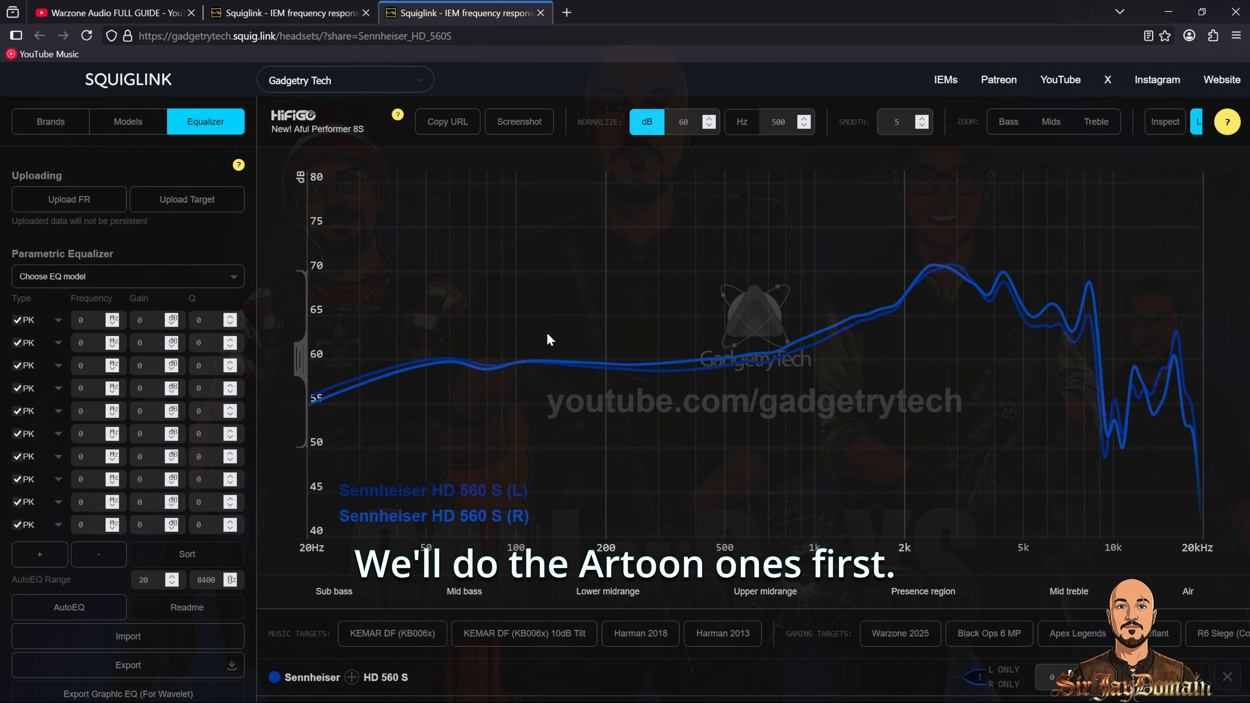
pyautogui.click(396, 366)
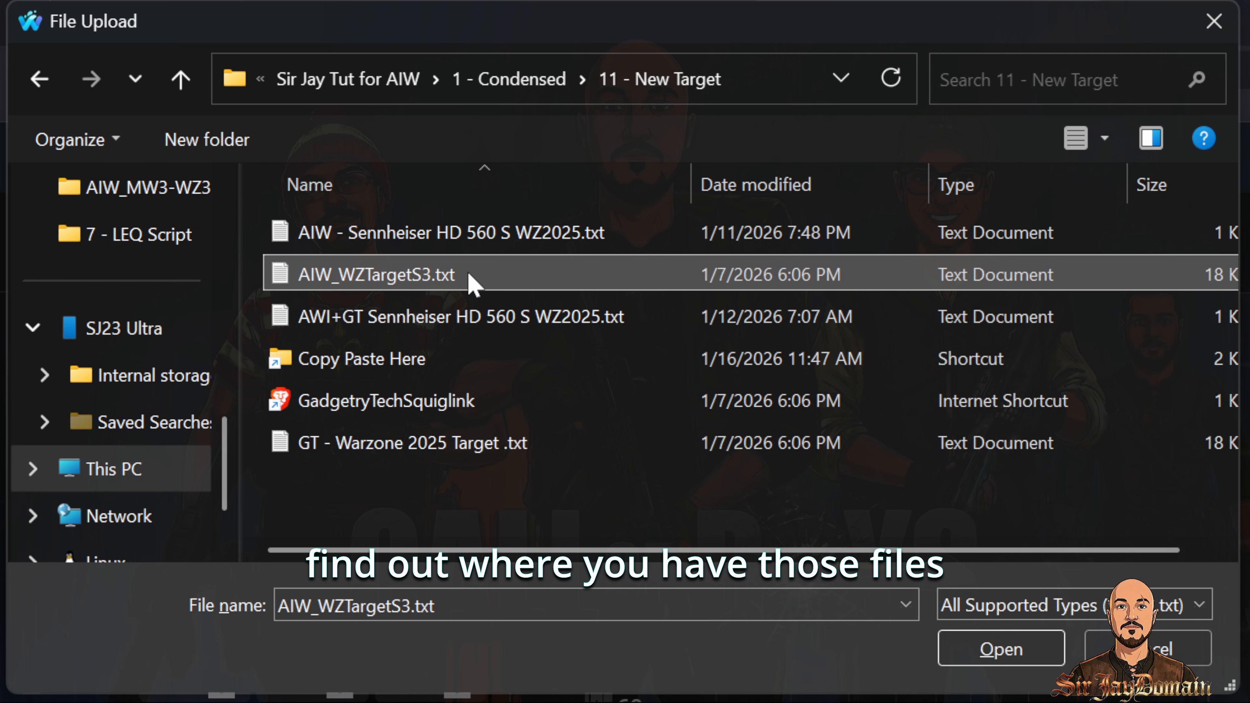
pyautogui.doubleClick(500, 284)
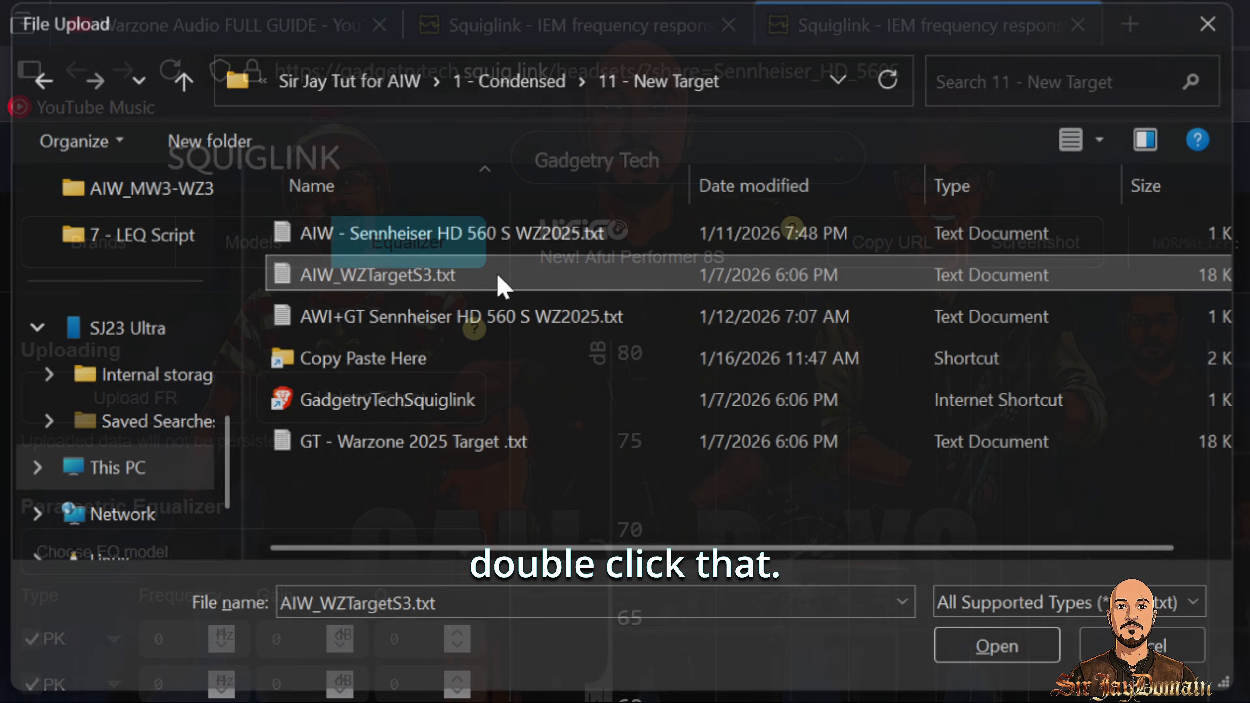
# Step: Choose Sennheiser HD 560 S as the EQ model and run AutoEQ against the AIW_WZTargetS3 target
pyautogui.click(259, 554)
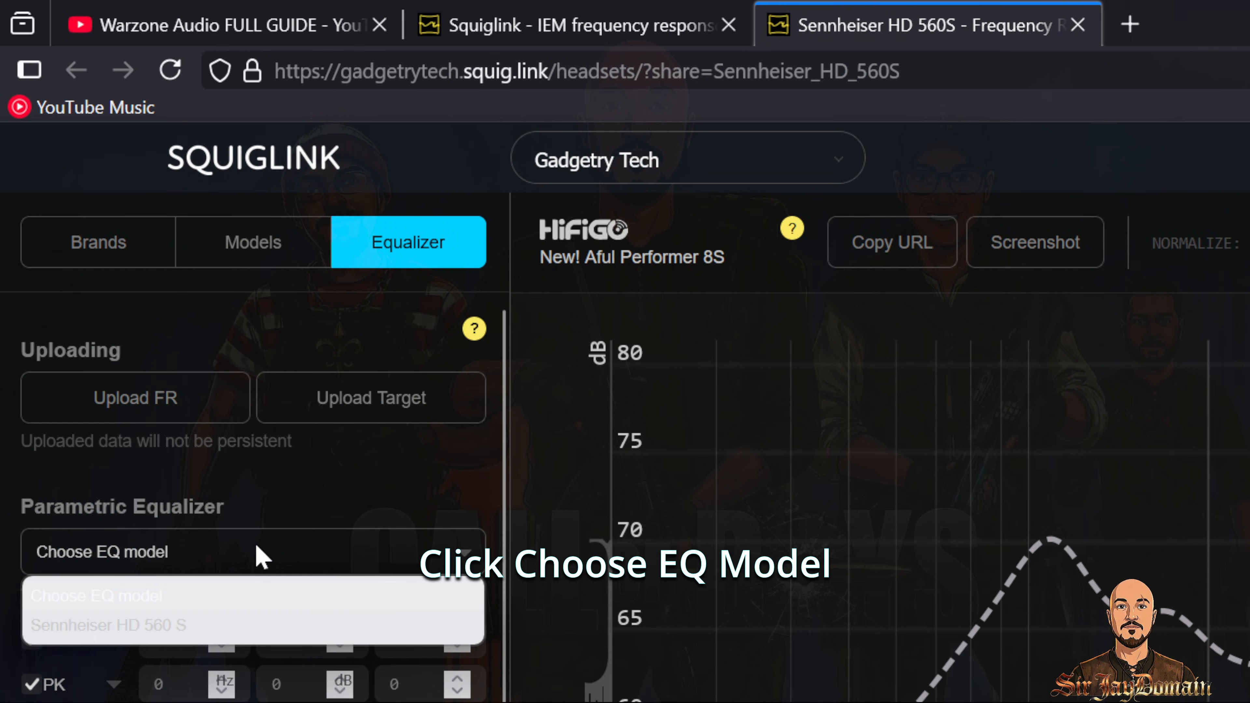
pyautogui.click(147, 630)
pyautogui.scroll(-10, 147, 635)
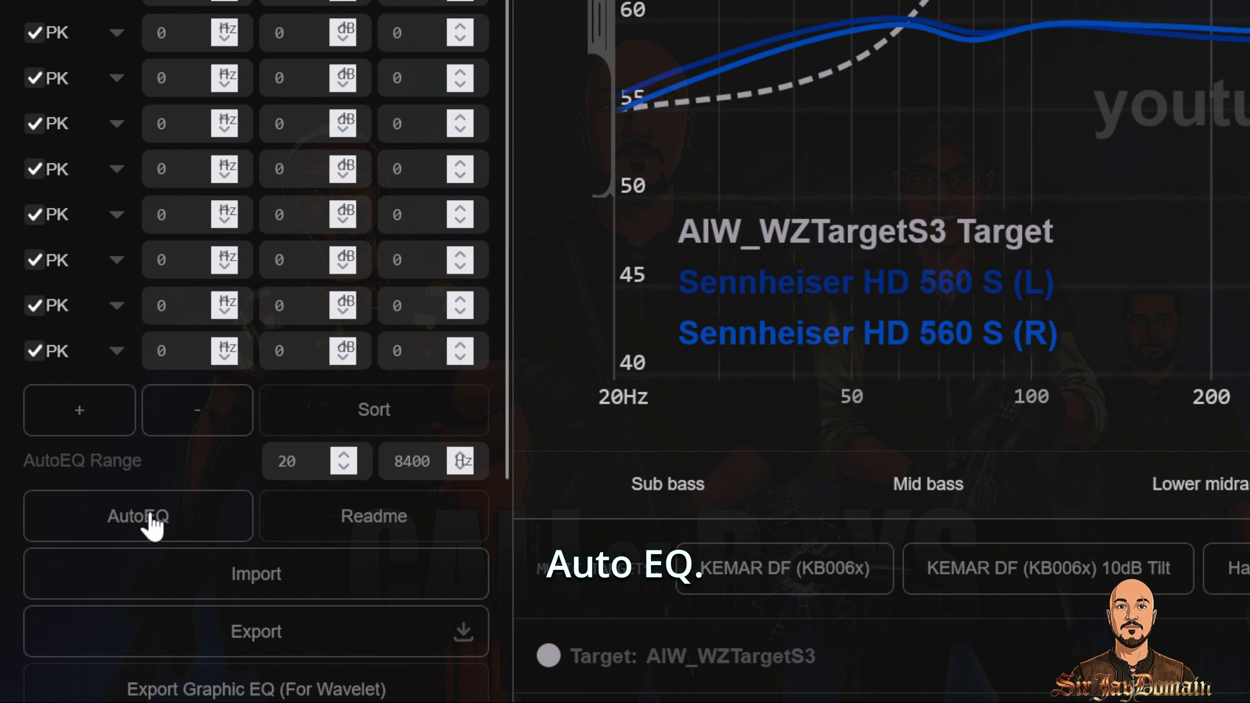
pyautogui.click(151, 495)
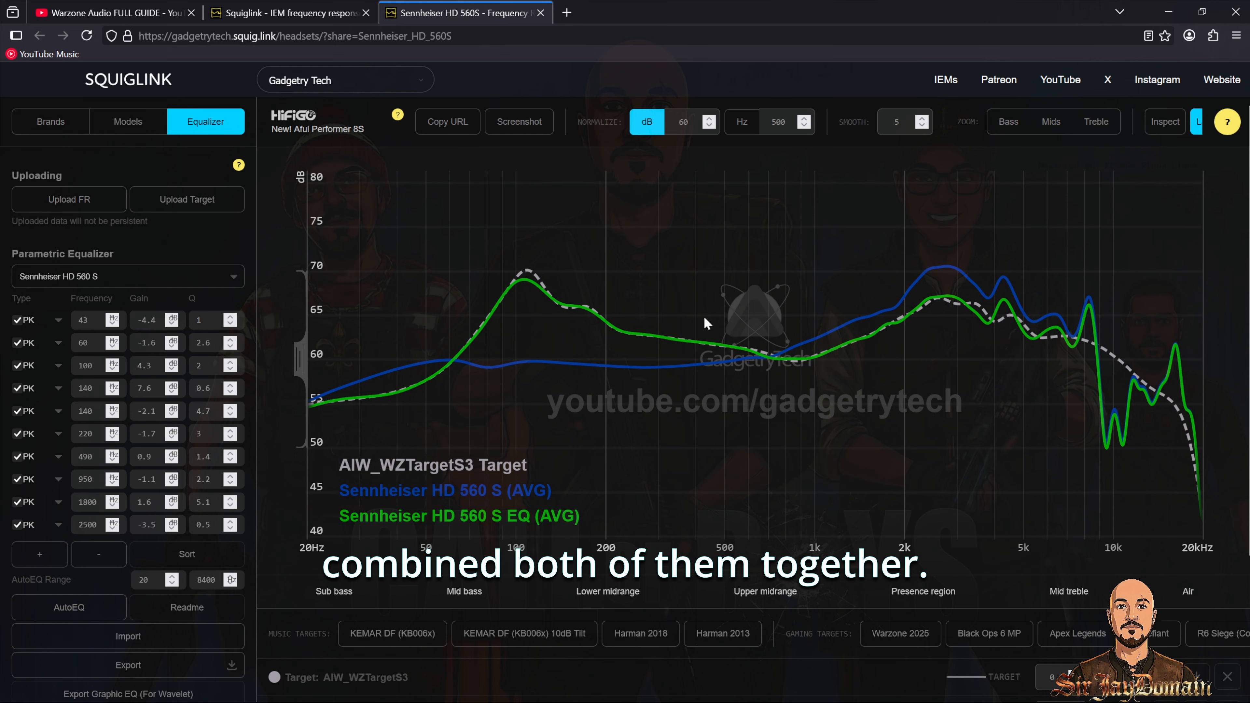
# Step: Export the generated parametric EQ filters for the HD 560 S
pyautogui.click(128, 664)
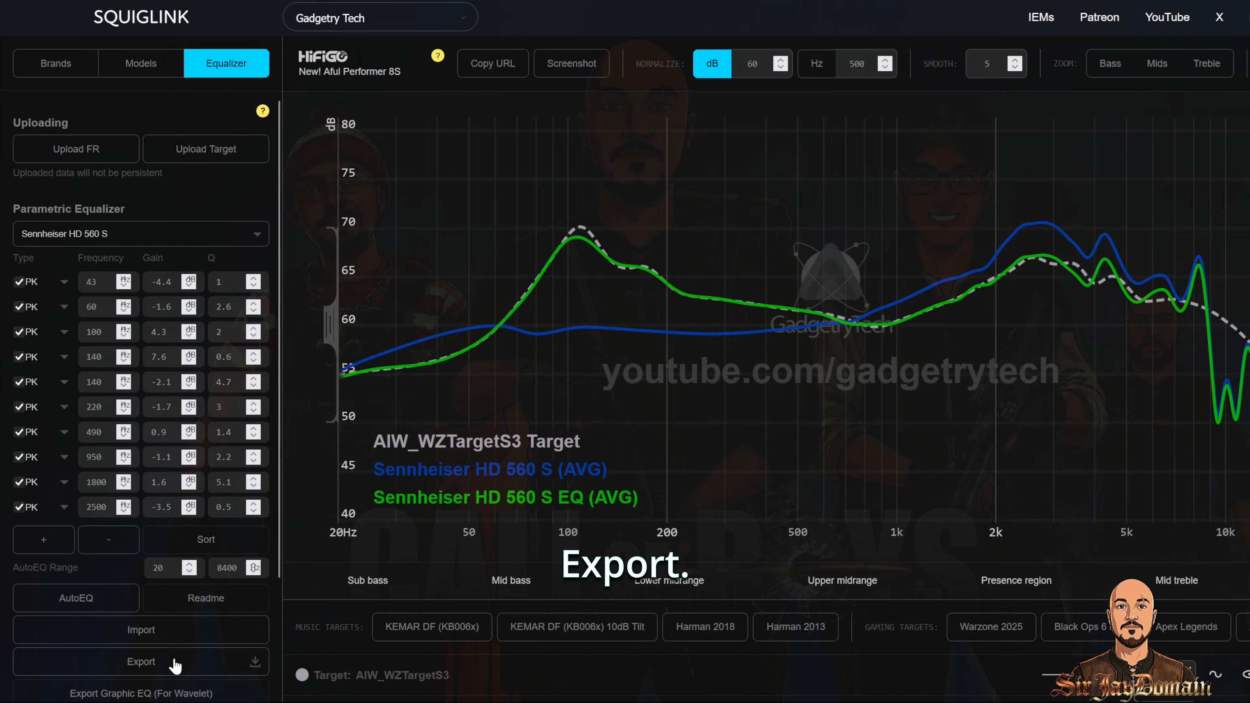
pyautogui.click(682, 448)
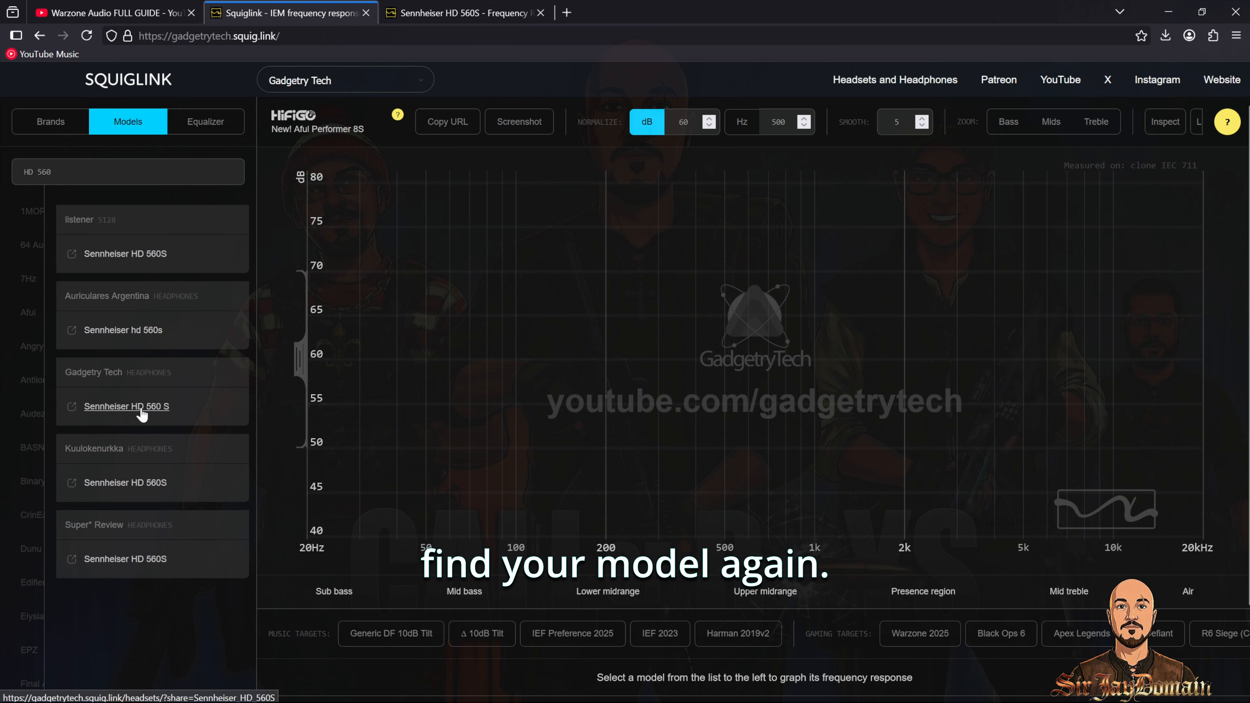
pyautogui.click(141, 409)
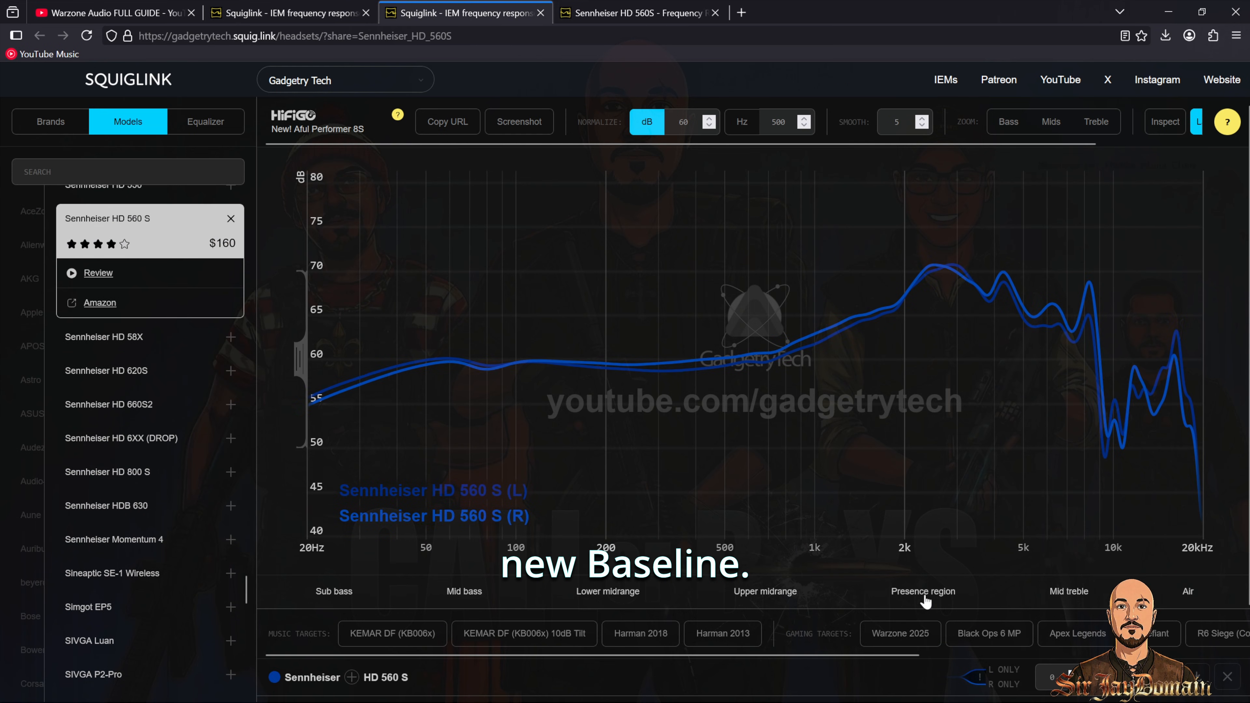
# Step: Select the Warzone 2025 target and run AutoEQ for the Sennheiser HD 560 S model against it
pyautogui.click(895, 637)
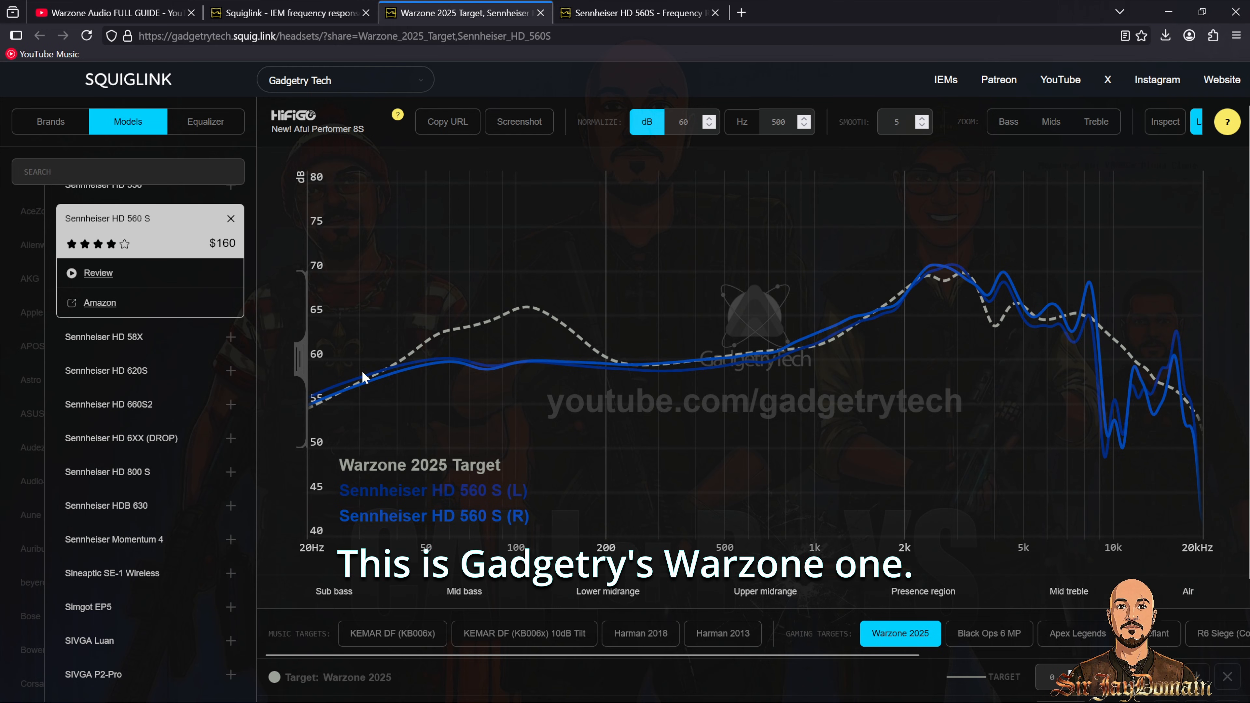
pyautogui.click(203, 123)
pyautogui.click(59, 277)
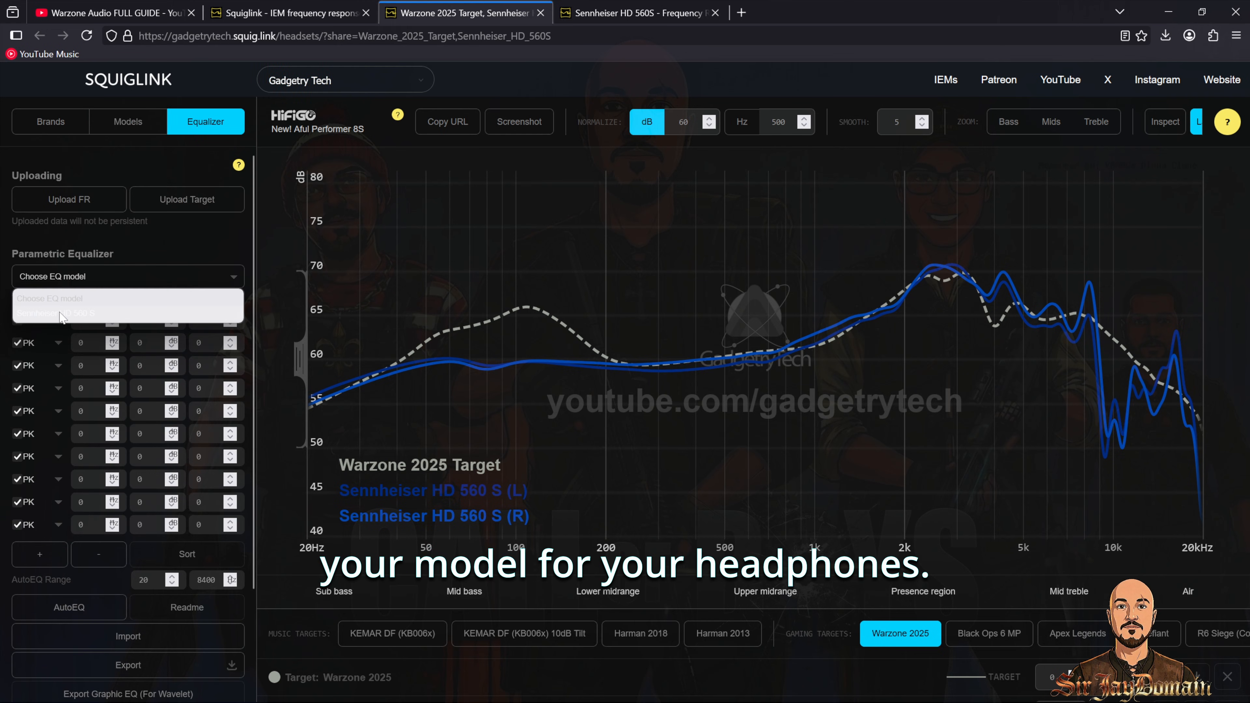
pyautogui.click(60, 314)
pyautogui.click(85, 610)
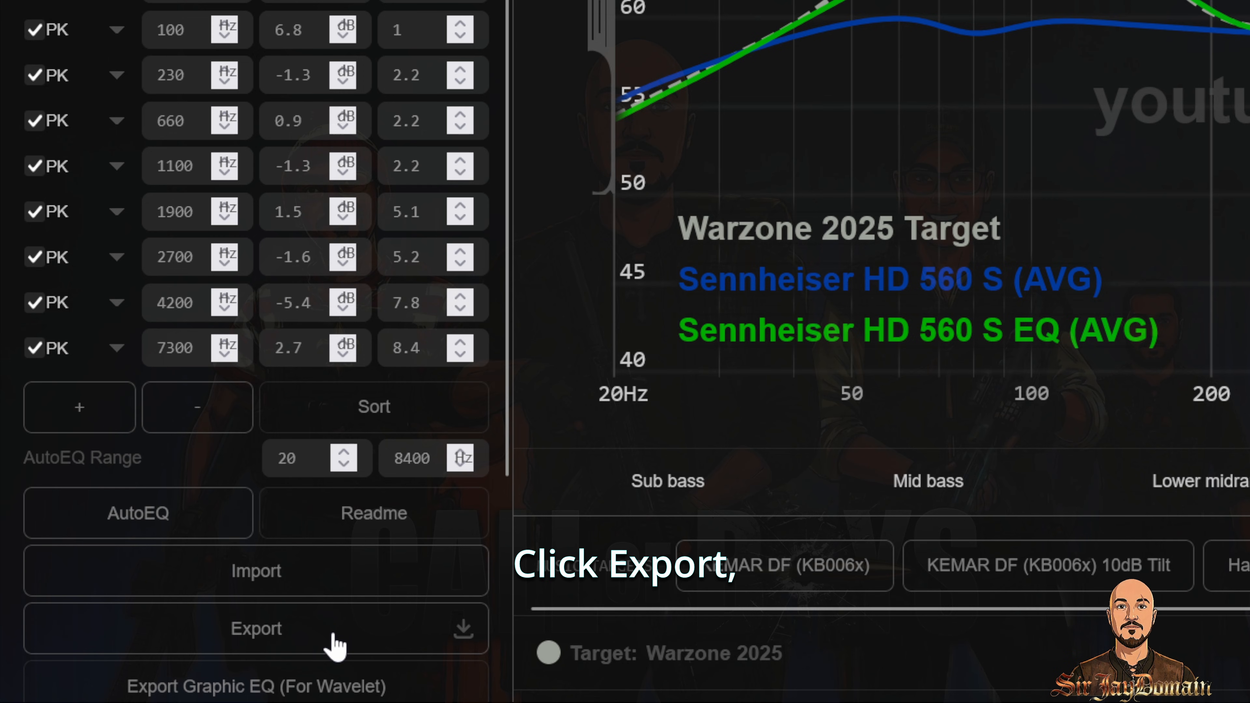
# Step: Export the filters and save Sennheiser HD 560 S Filters.txt to disk
pyautogui.click(163, 669)
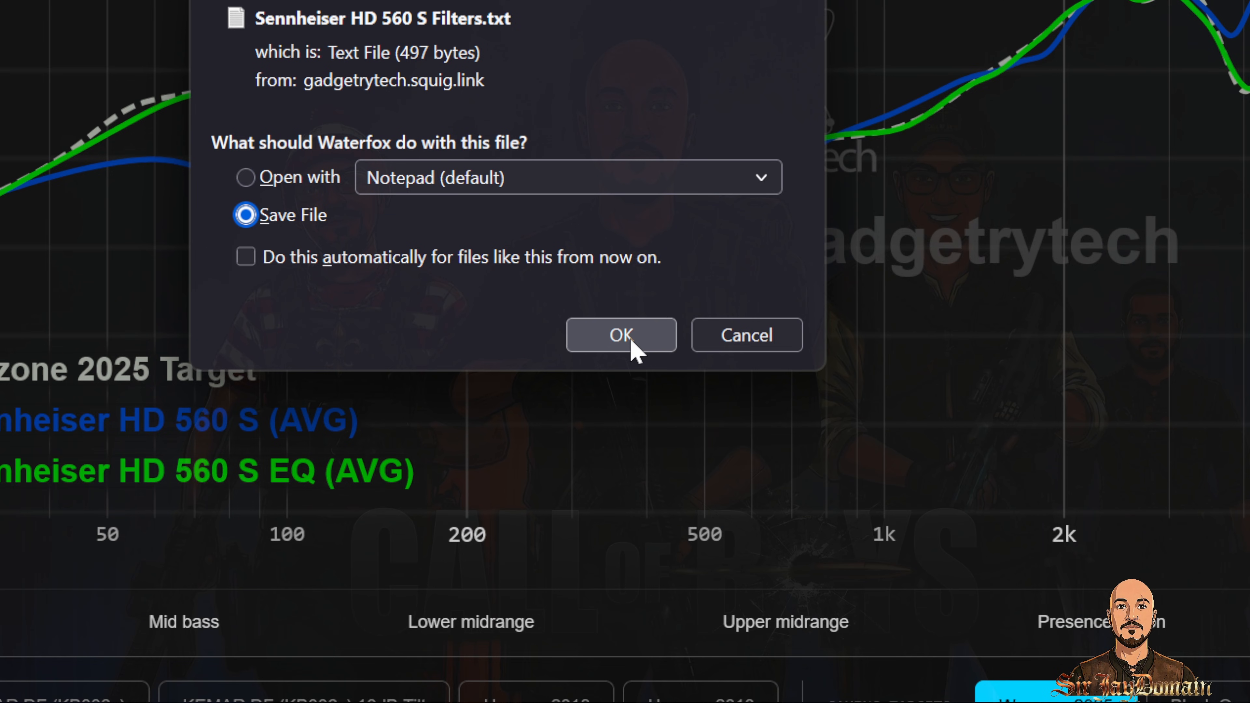
pyautogui.click(632, 340)
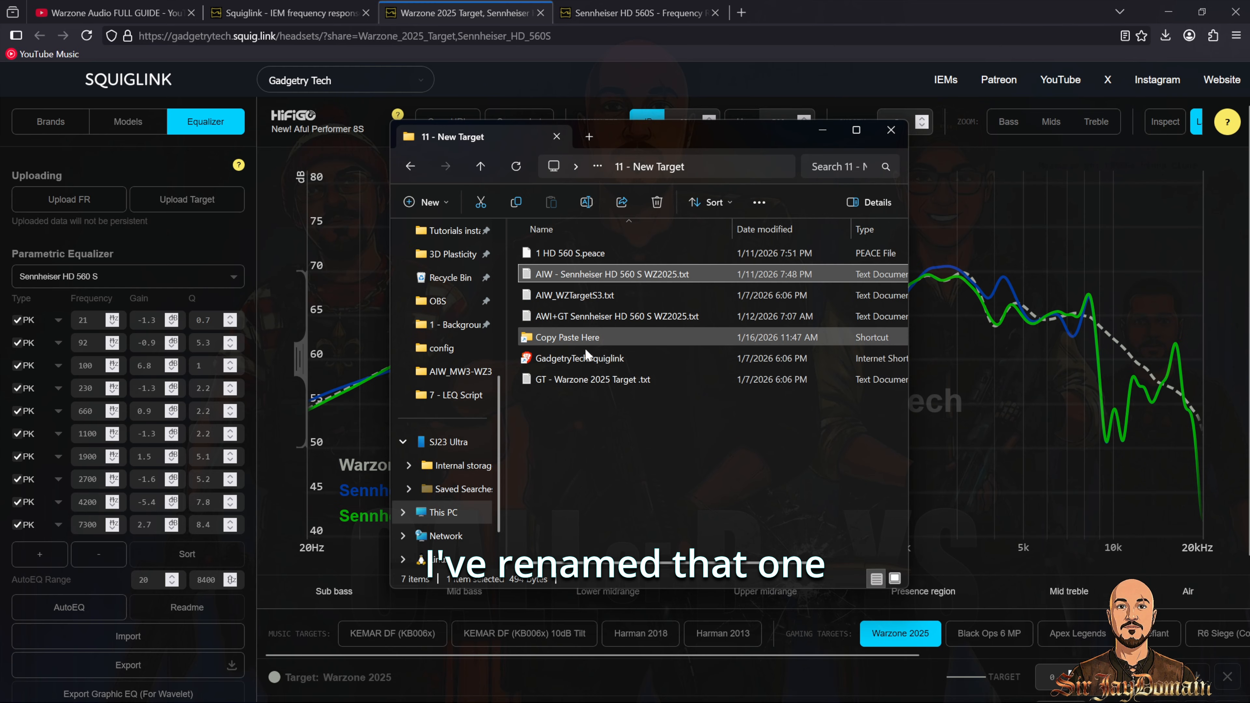
pyautogui.click(585, 388)
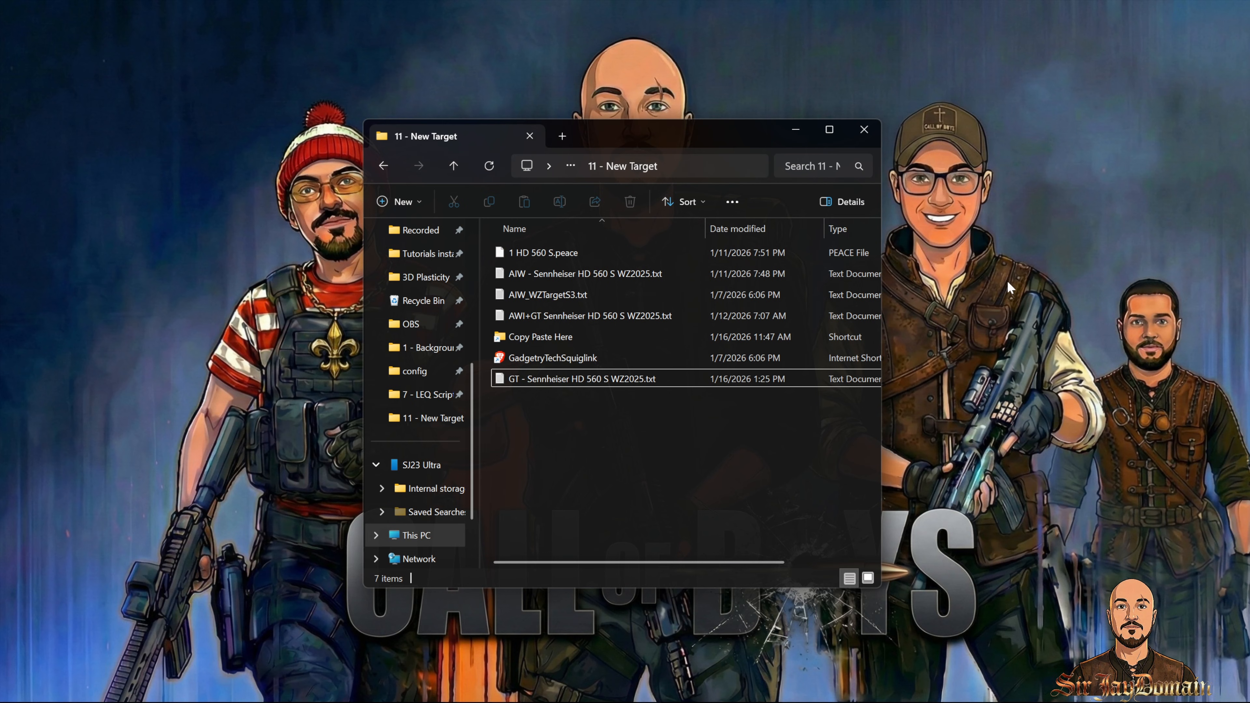
# Step: Copy PreCompressor.txt from the 12 - Addl Config Item folder into the EqualizerAPO config folder
pyautogui.hotkey('alt', 'Up')
pyautogui.doubleClick(586, 481)
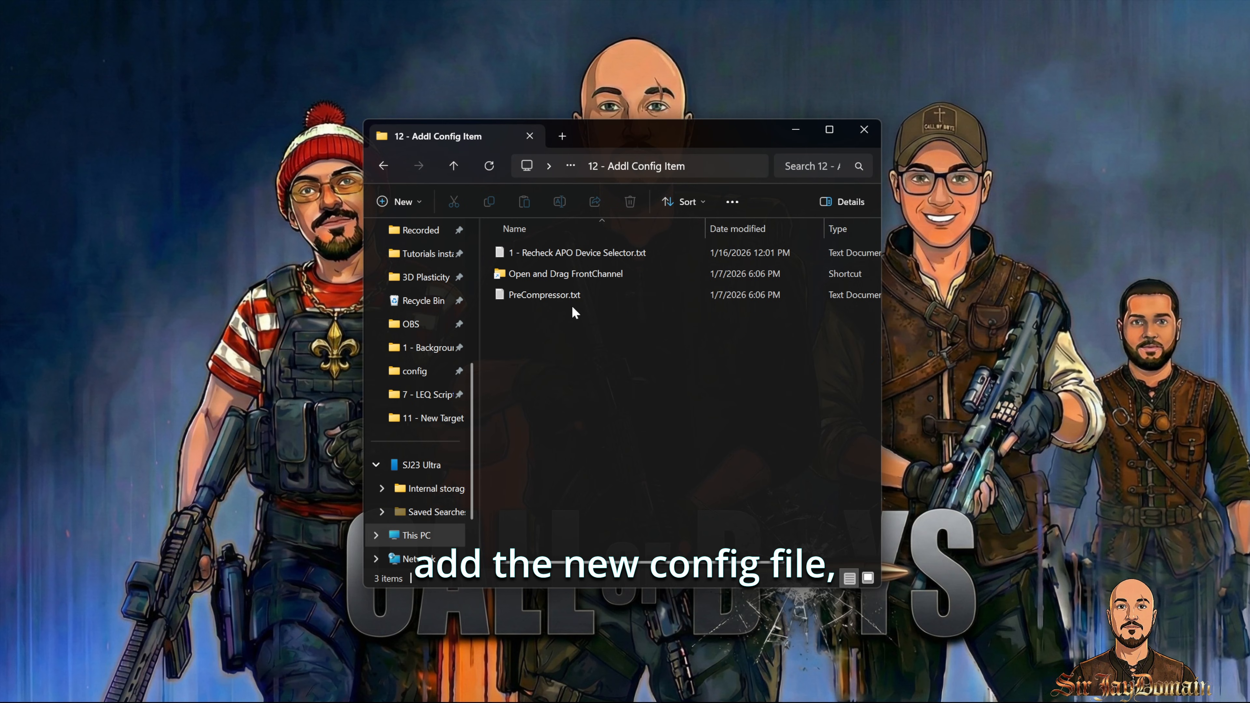
pyautogui.click(566, 295)
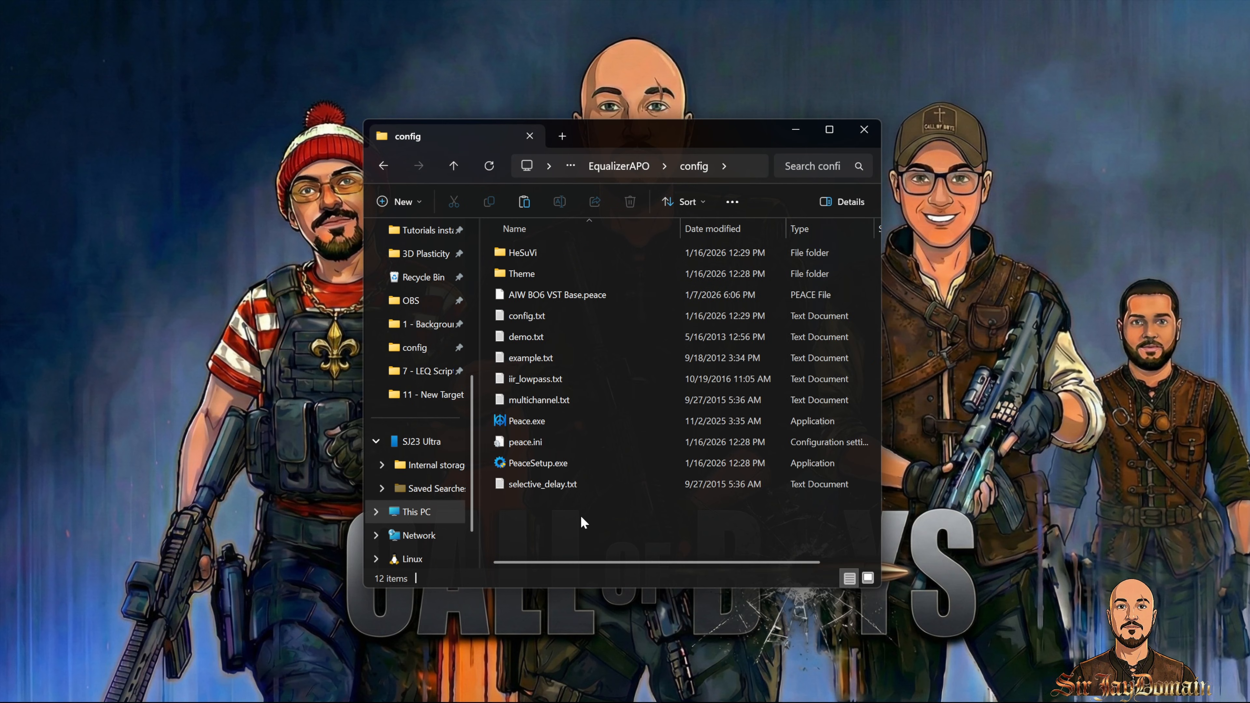
pyautogui.hotkey('ctrl', 'v')
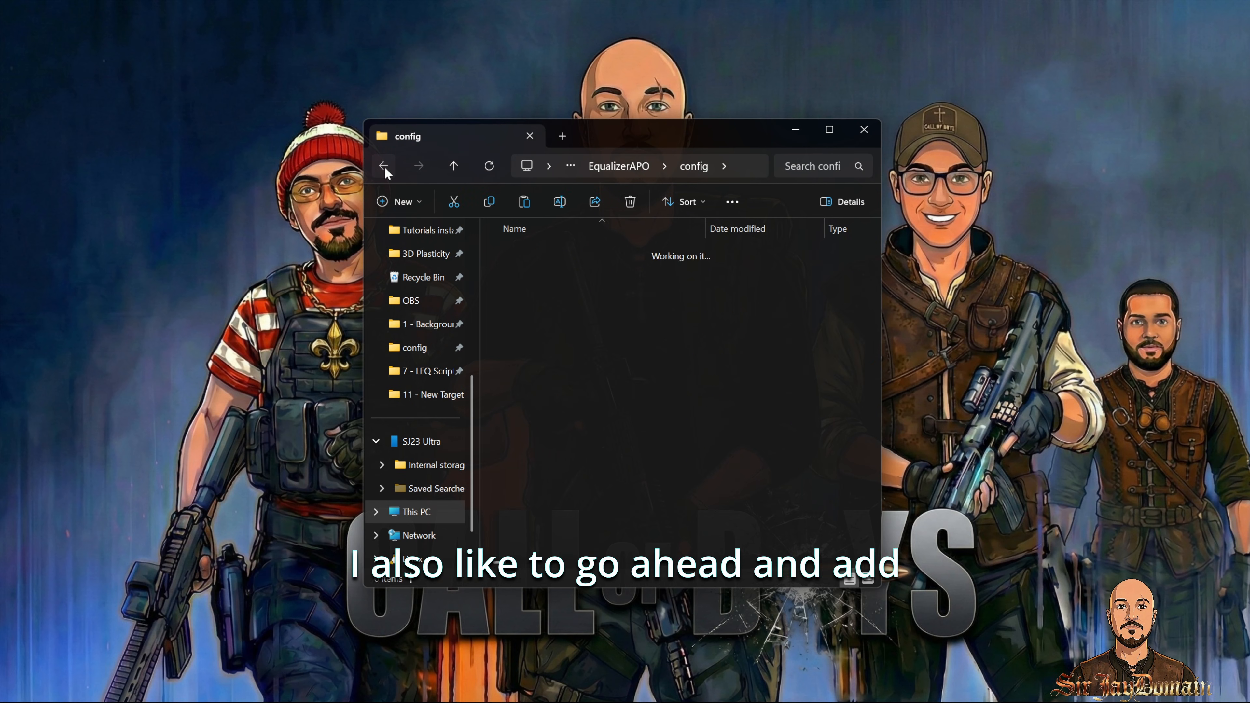
# Step: Copy the .peace file and the four target and HD 560 S text files from 11 - New Target into the config folder
pyautogui.click(383, 166)
pyautogui.click(384, 166)
pyautogui.doubleClick(562, 461)
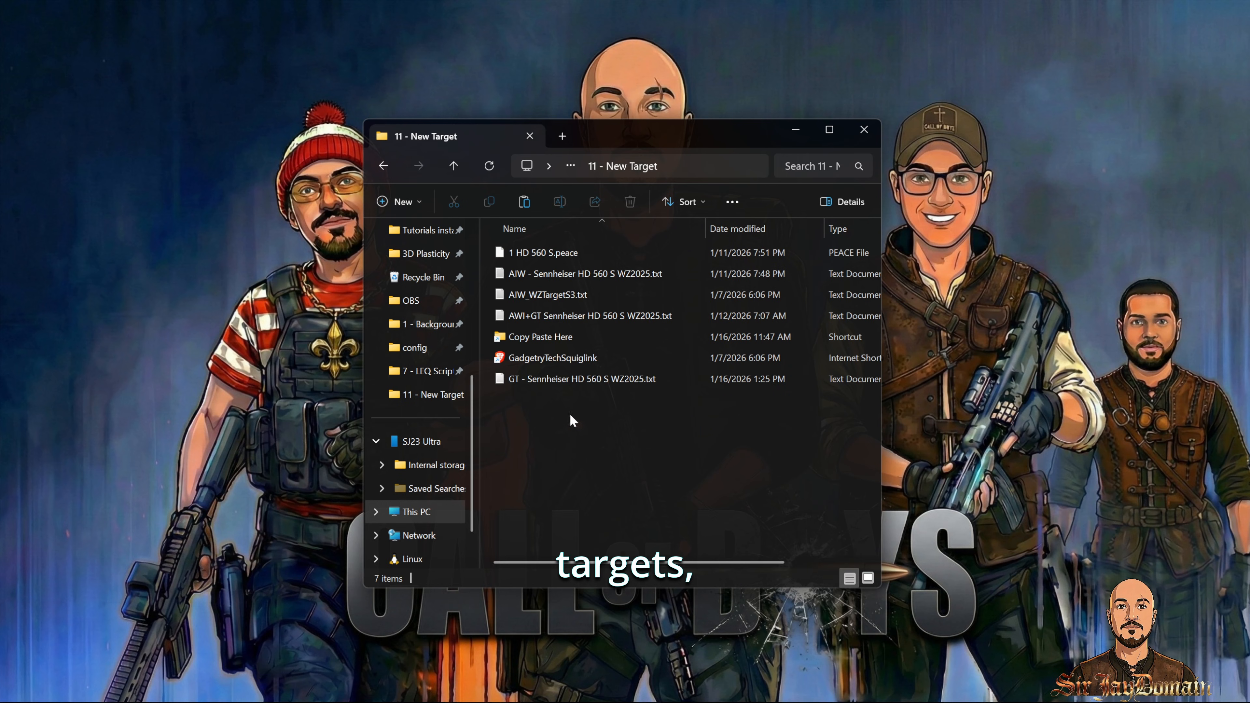
pyautogui.hotkey('ctrl', 'a')
pyautogui.keyDown('ctrl'); pyautogui.click(556, 354); pyautogui.keyUp('ctrl')
pyautogui.keyDown('ctrl'); pyautogui.click(554, 336); pyautogui.keyUp('ctrl')
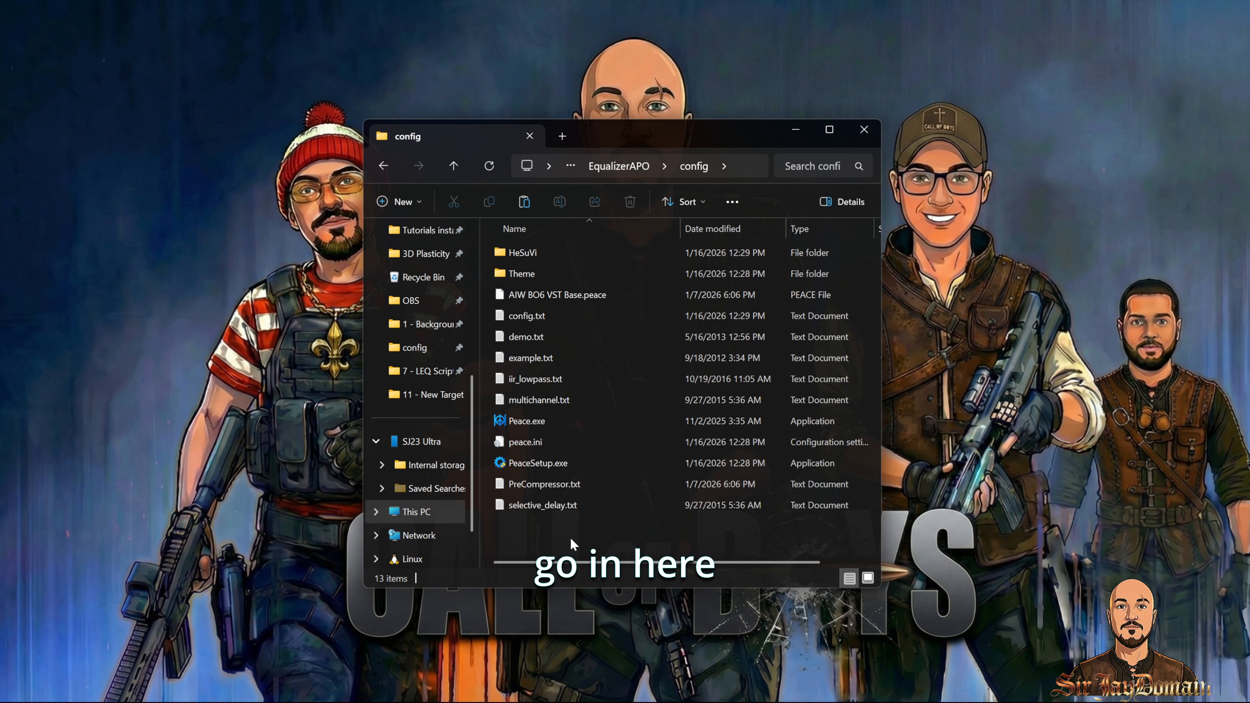
pyautogui.hotkey('ctrl', 'v')
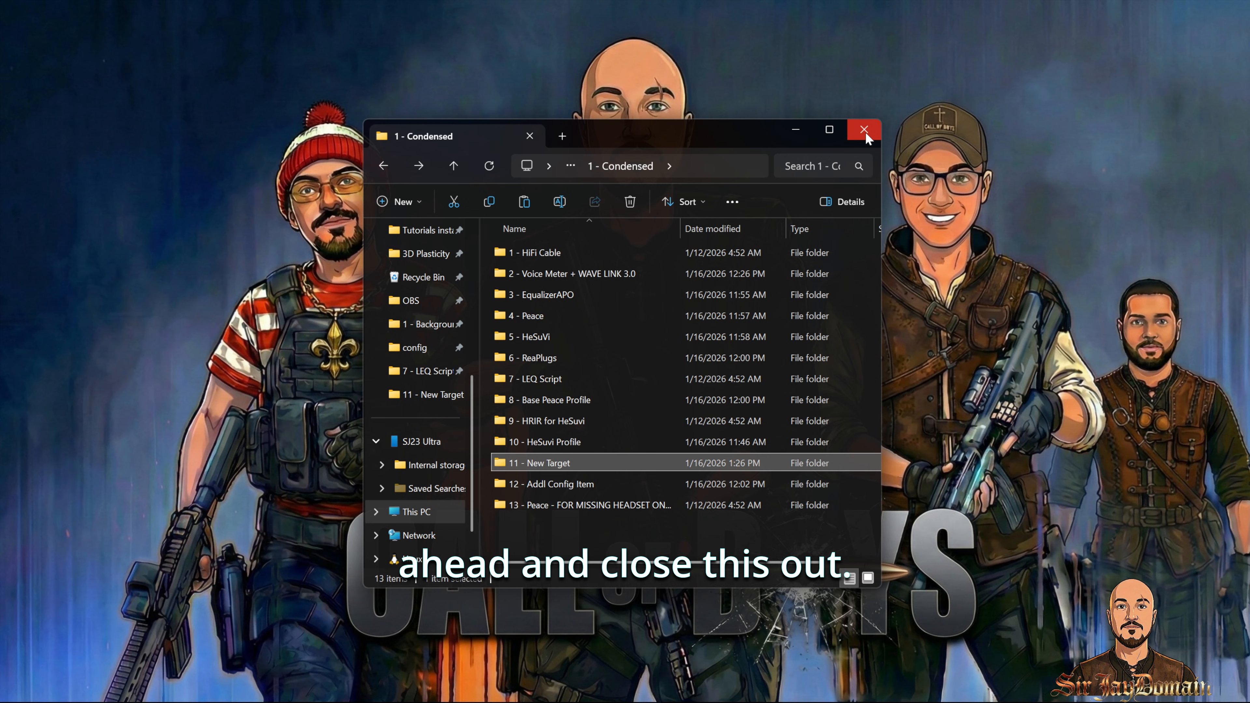
# Step: Close the file window and launch Peace from the Start search
pyautogui.click(864, 130)
pyautogui.press('super')
pyautogui.write('peace')
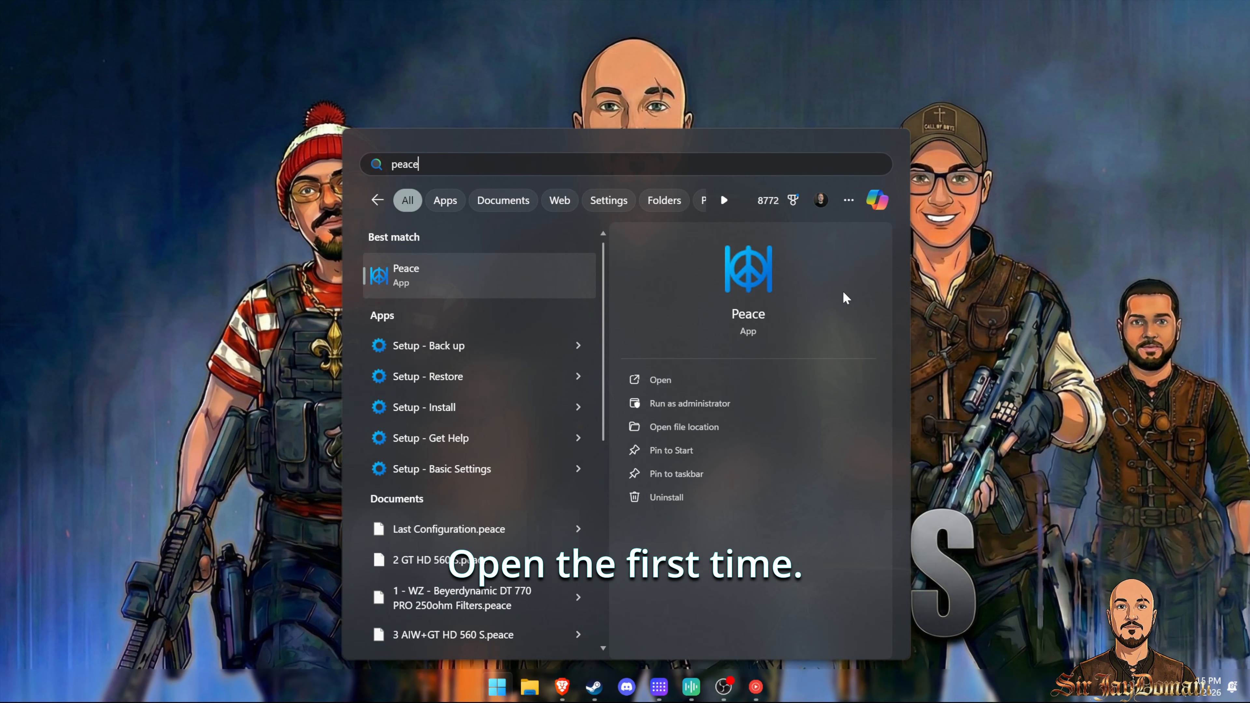
pyautogui.press('Return')
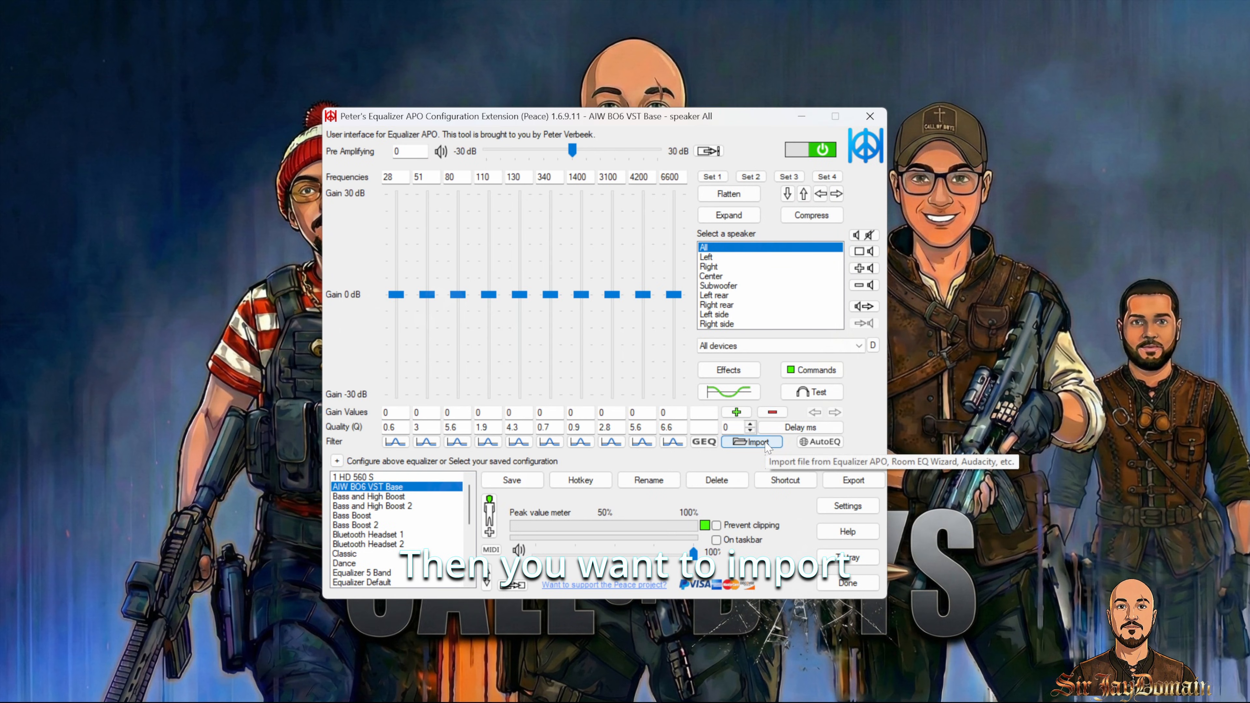
# Step: Import AIW - Sennheiser HD 560 S WZ2025.txt, replacing only the equalization of the selected speaker combination
pyautogui.click(763, 443)
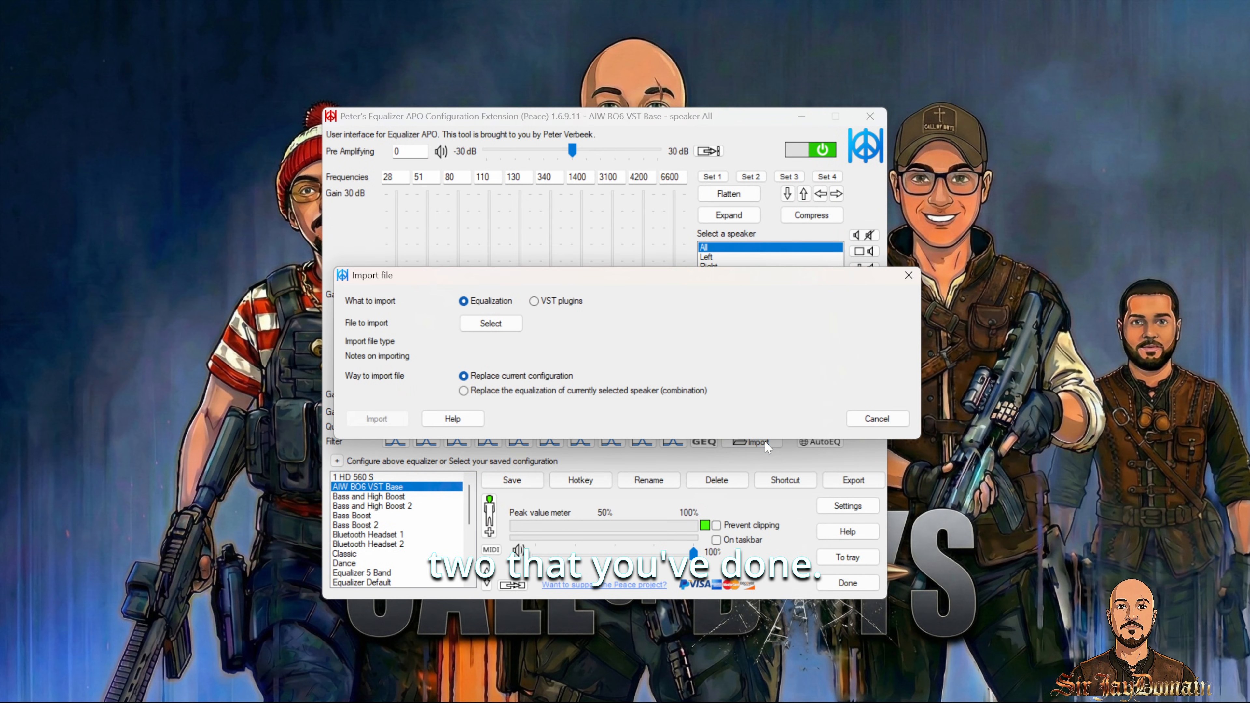
pyautogui.click(497, 330)
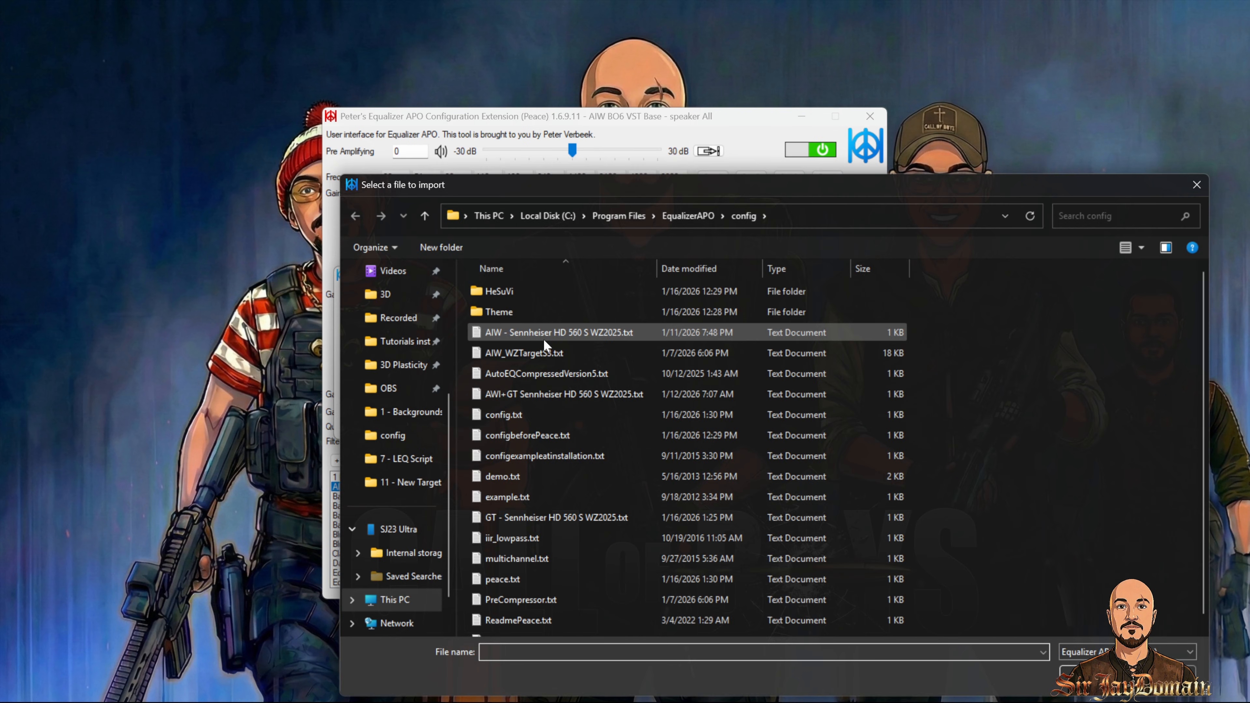
pyautogui.click(561, 335)
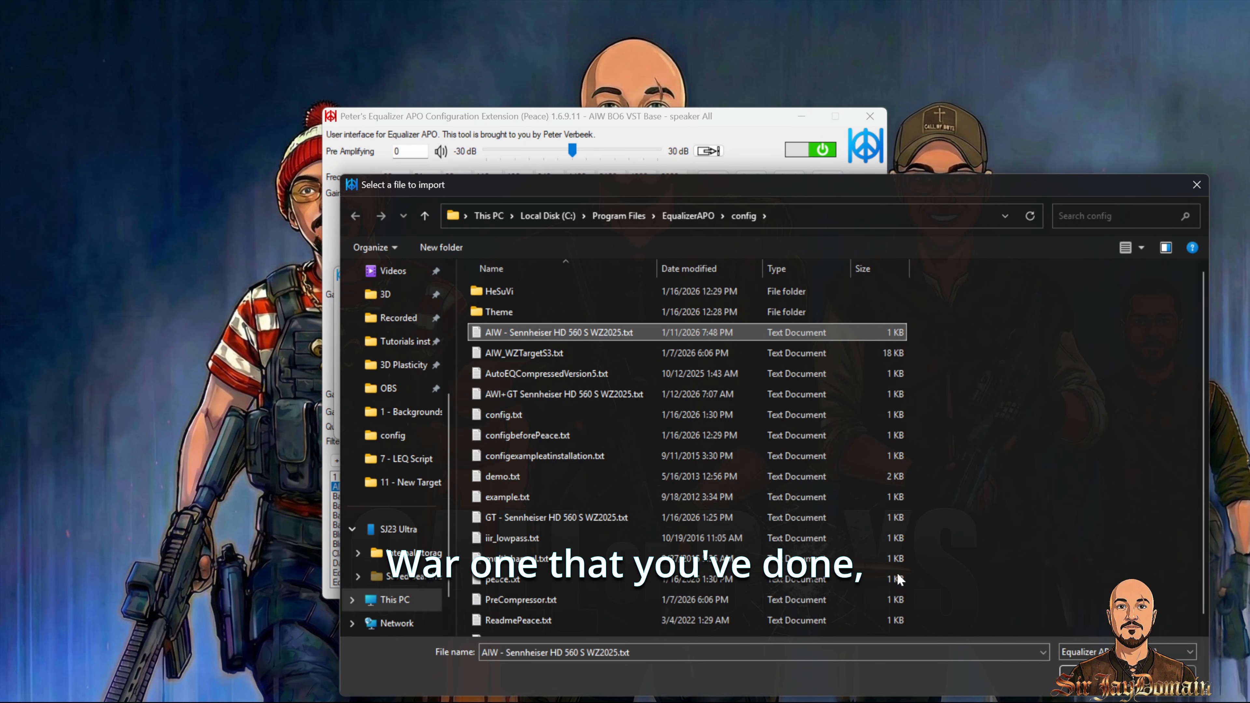
pyautogui.press('Return')
pyautogui.click(472, 392)
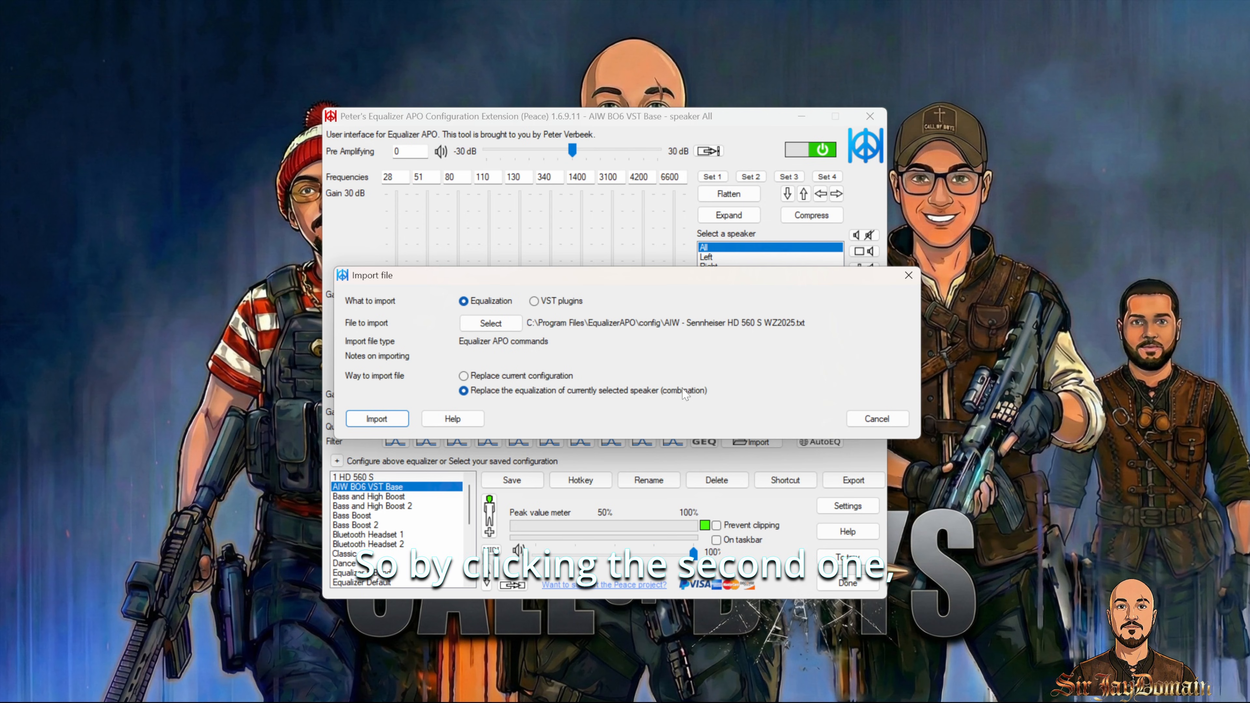
pyautogui.click(378, 419)
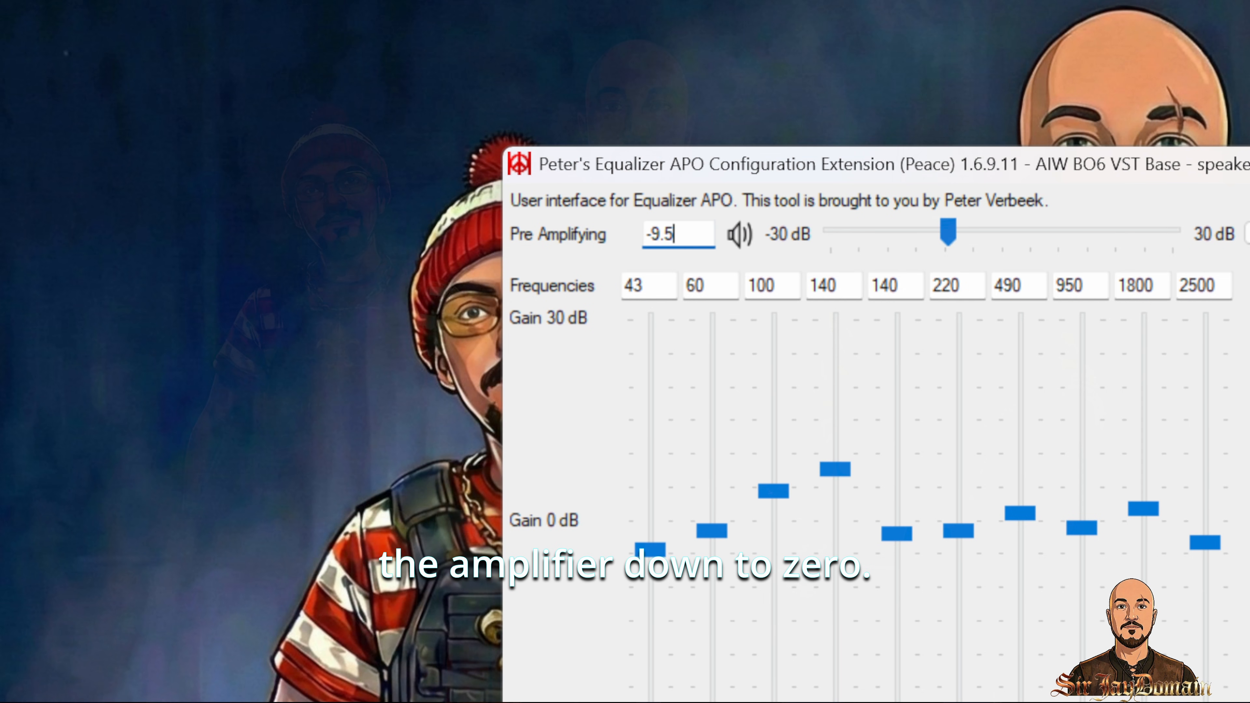
# Step: Set the pre amplifying value to 0
pyautogui.moveTo(408, 151); pyautogui.dragTo(369, 148)
pyautogui.write('0')
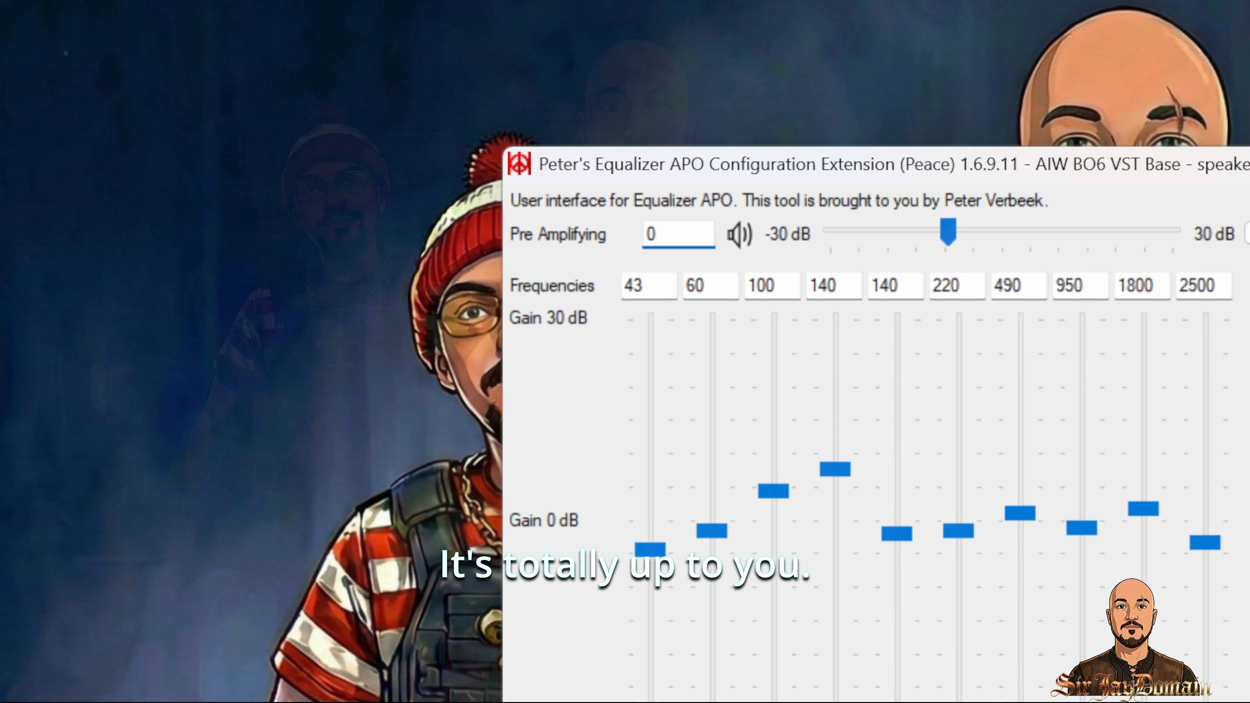
pyautogui.press('Return')
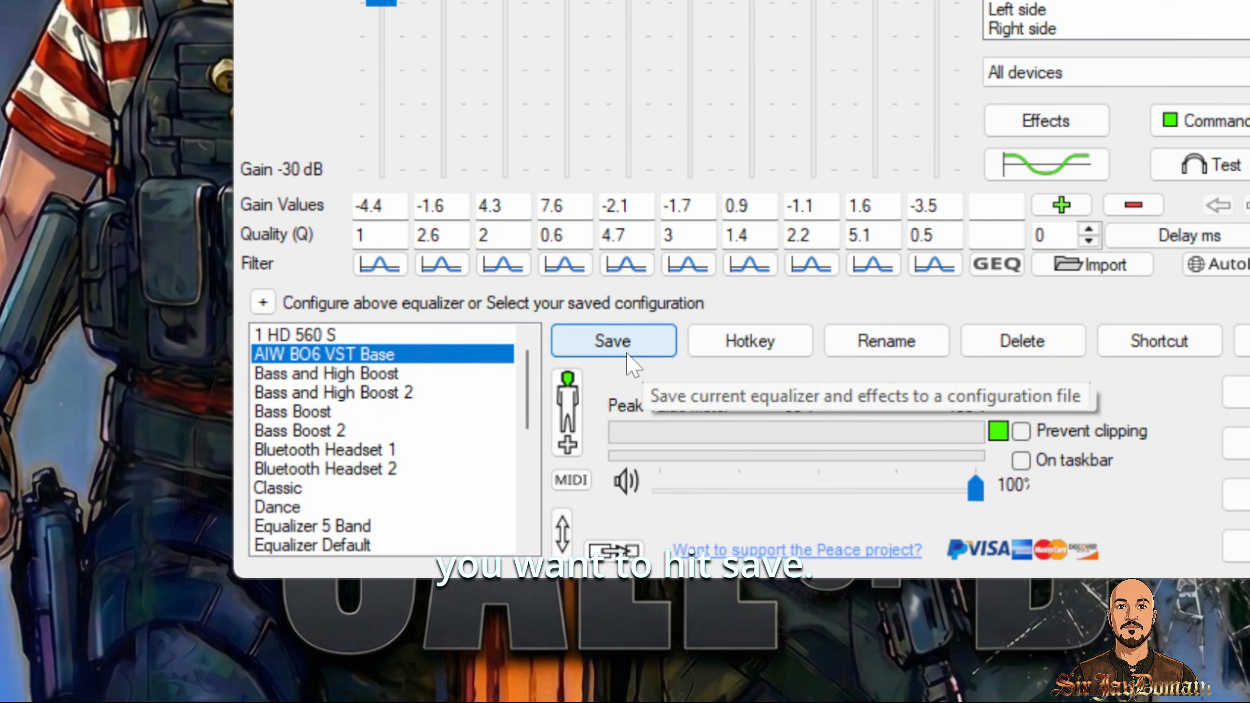
# Step: Save the configuration as 1 - AIW HD 560S with the red tray icon
pyautogui.click(513, 480)
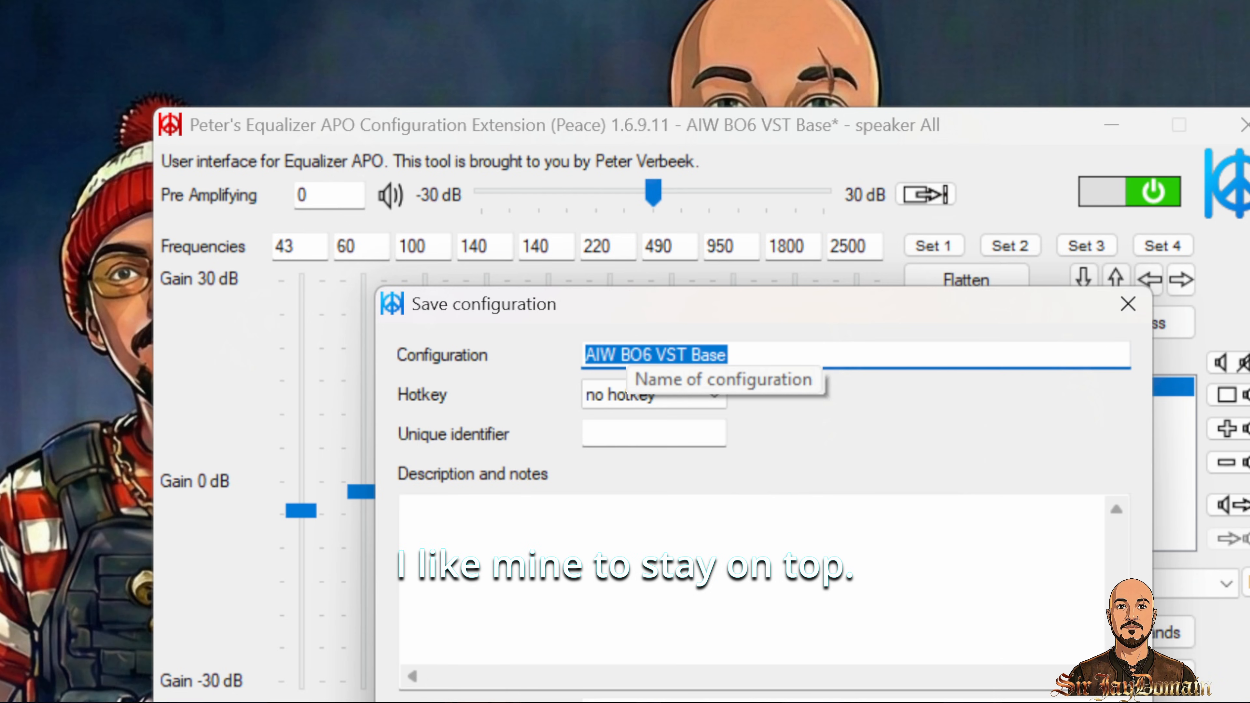
pyautogui.click(539, 231)
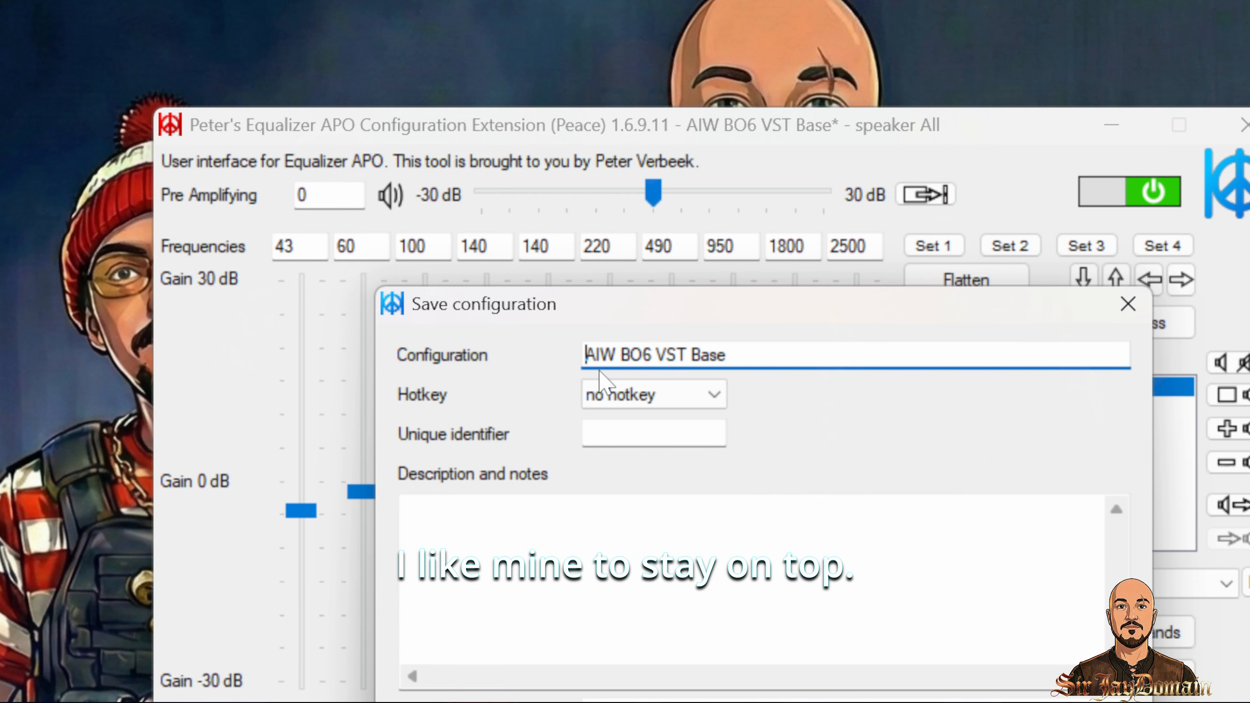
pyautogui.write('1 -')
pyautogui.hotkey('ctrl', 'Right')
pyautogui.hotkey('shift', 'End')
pyautogui.write('HD')
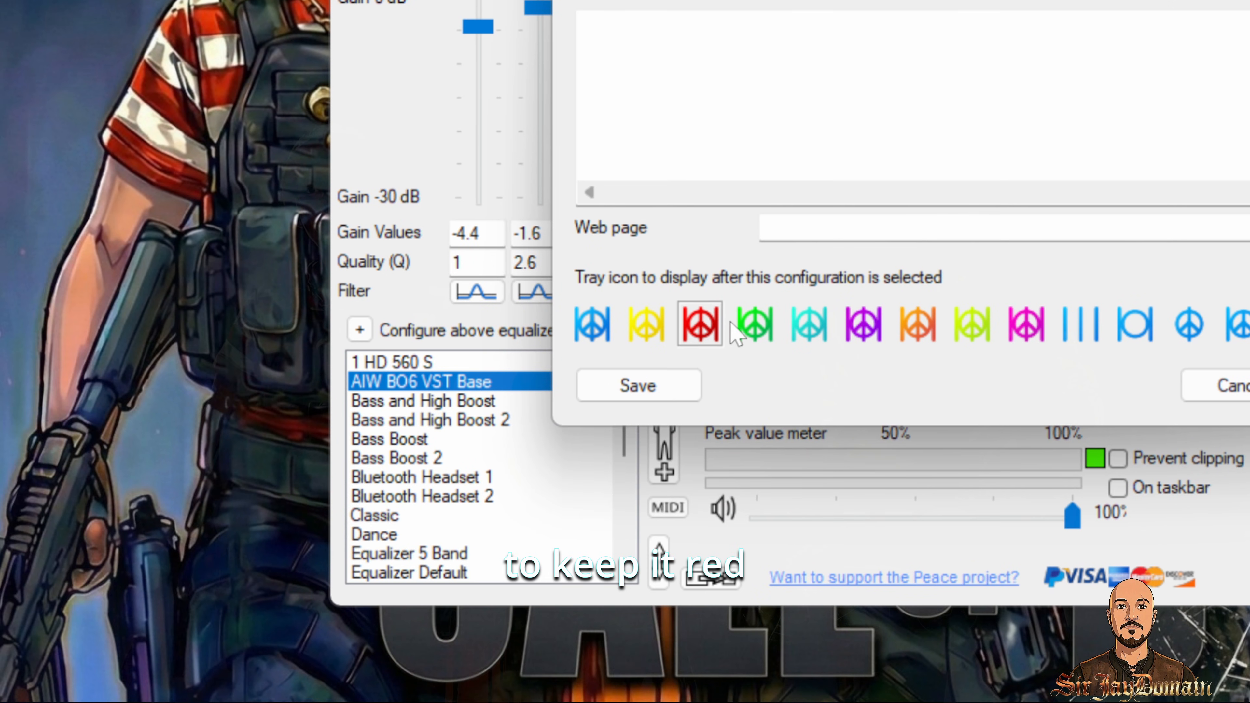
pyautogui.click(664, 392)
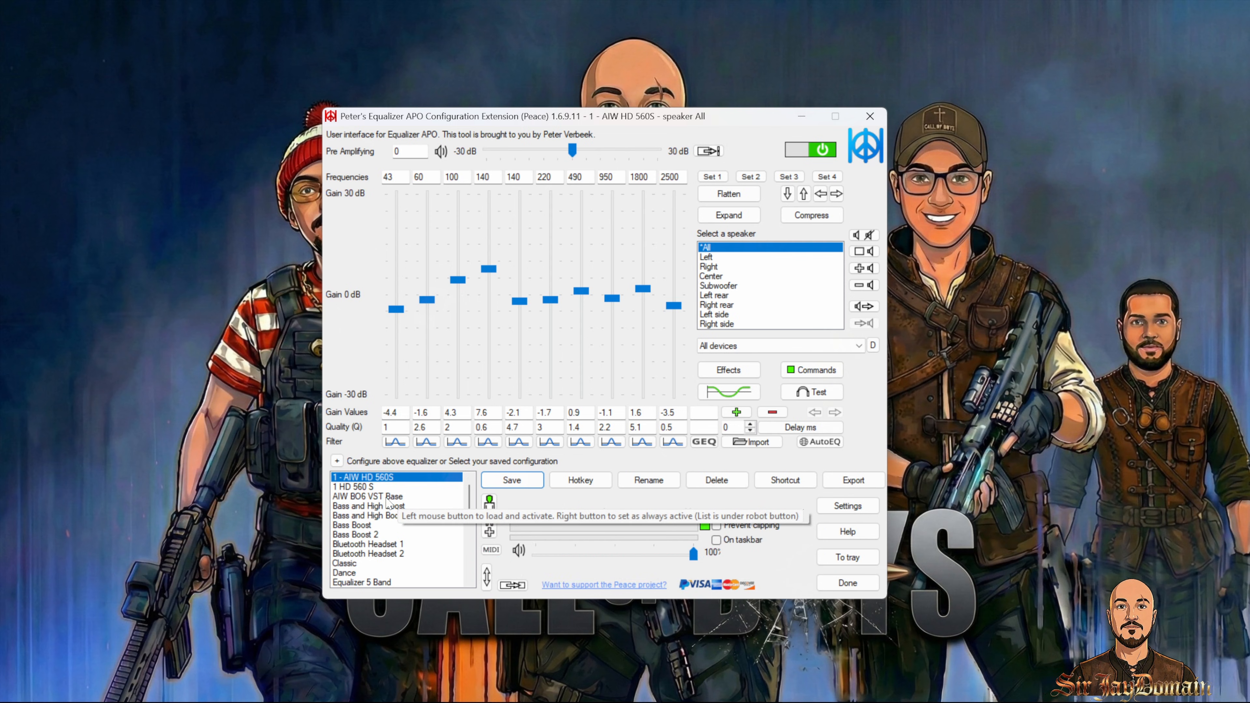
# Step: Load the AIW BO6 VST Base configuration and import GT - Sennheiser HD 560 S WZ2025.txt into it
pyautogui.click(386, 496)
pyautogui.click(751, 441)
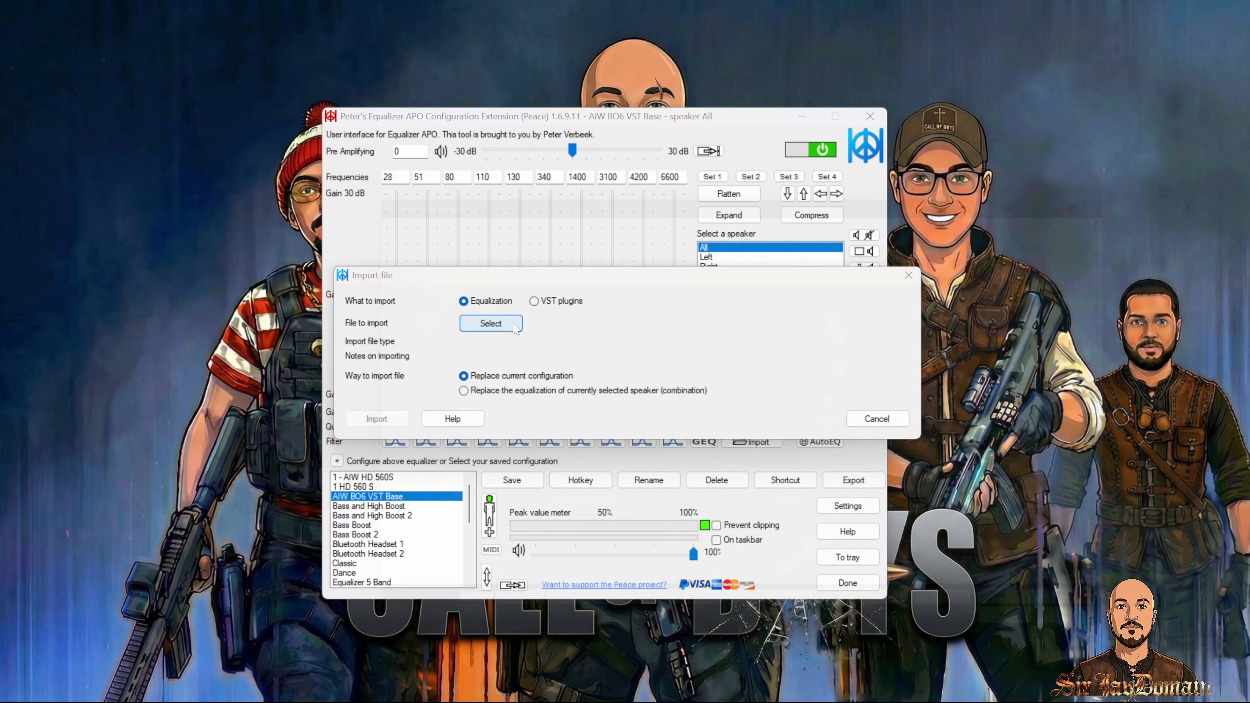
pyautogui.click(514, 327)
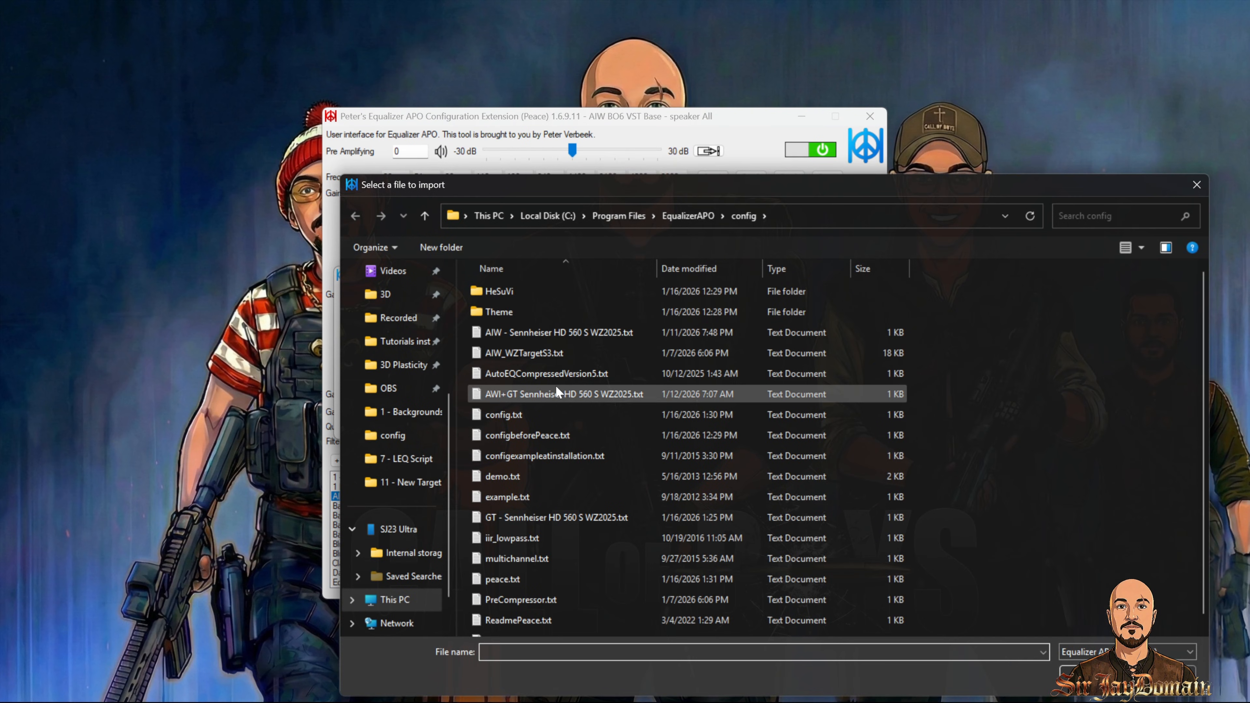
pyautogui.doubleClick(555, 506)
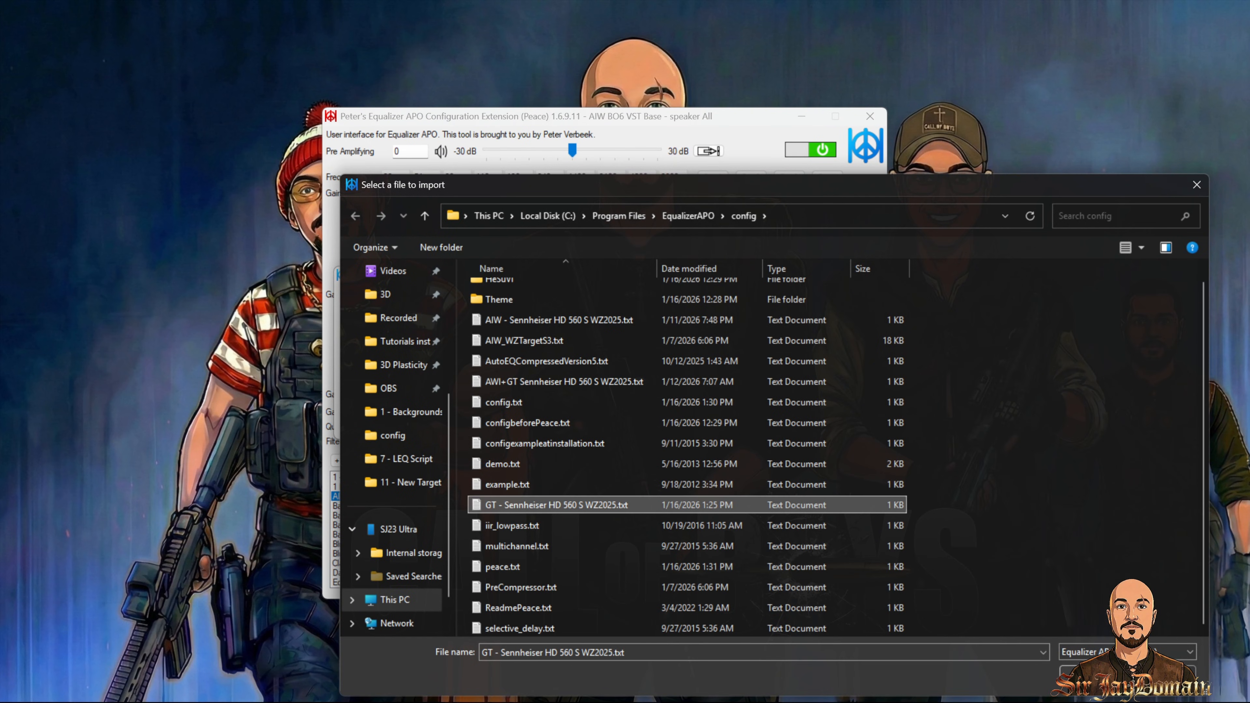
pyautogui.click(624, 393)
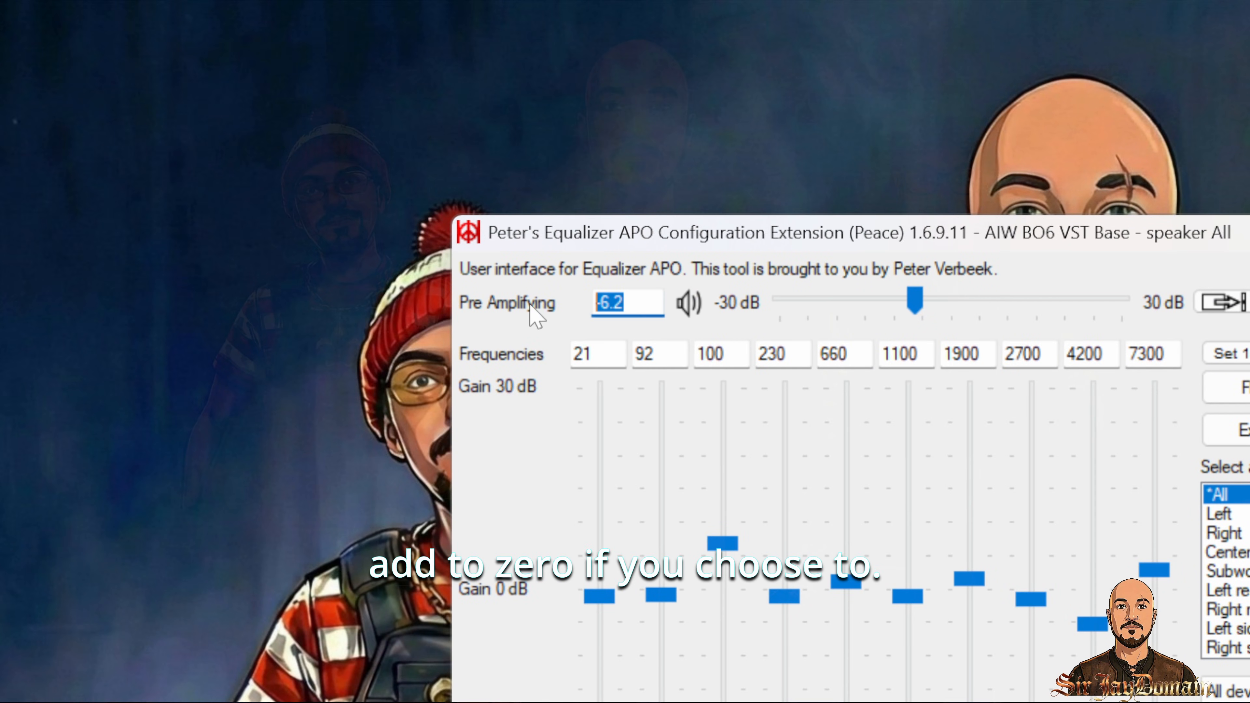
# Step: Set the pre amplifying value to 0 and save the configuration as 2 - GT AIW HD 560S
pyautogui.write('0')
pyautogui.click(530, 305)
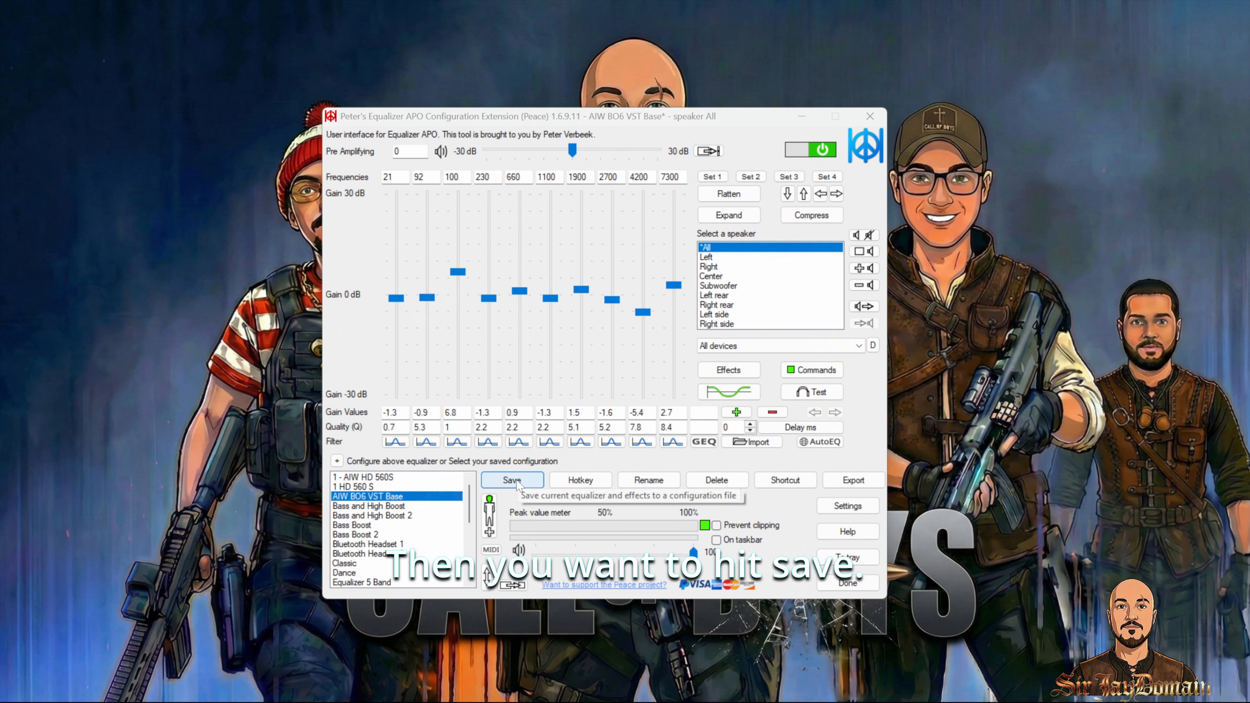
pyautogui.click(920, 702)
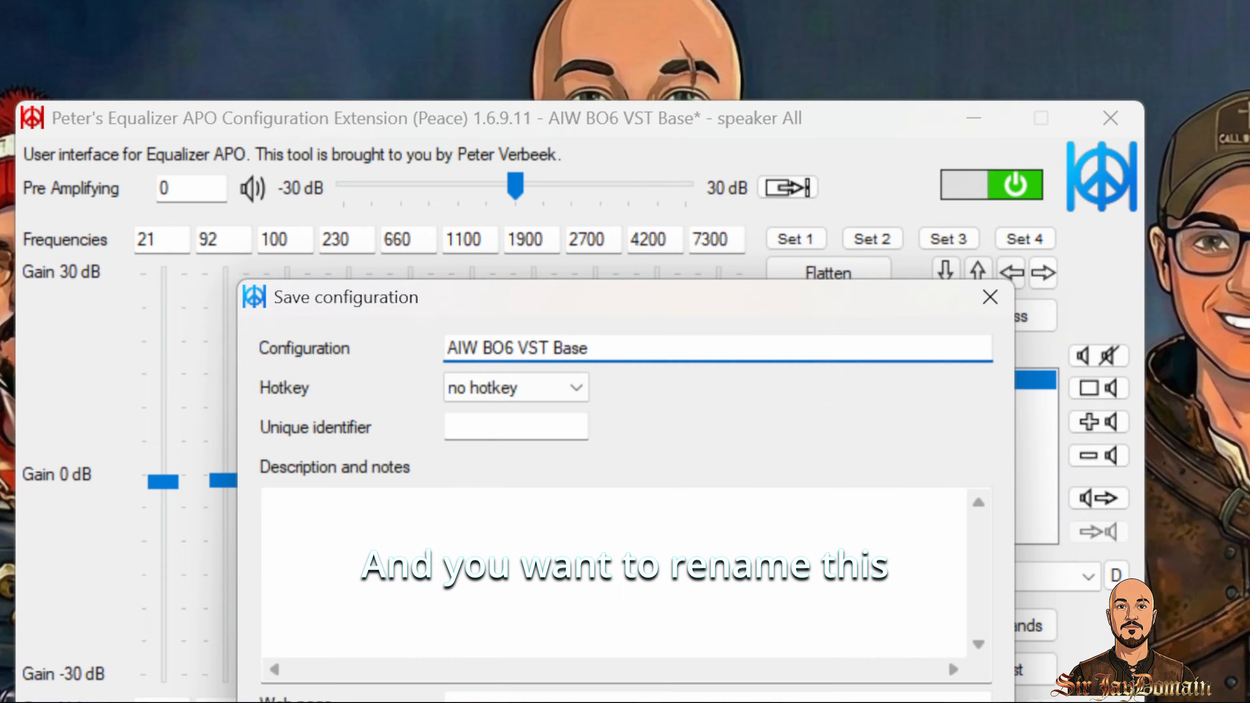
pyautogui.hotkey('ctrl', 'a')
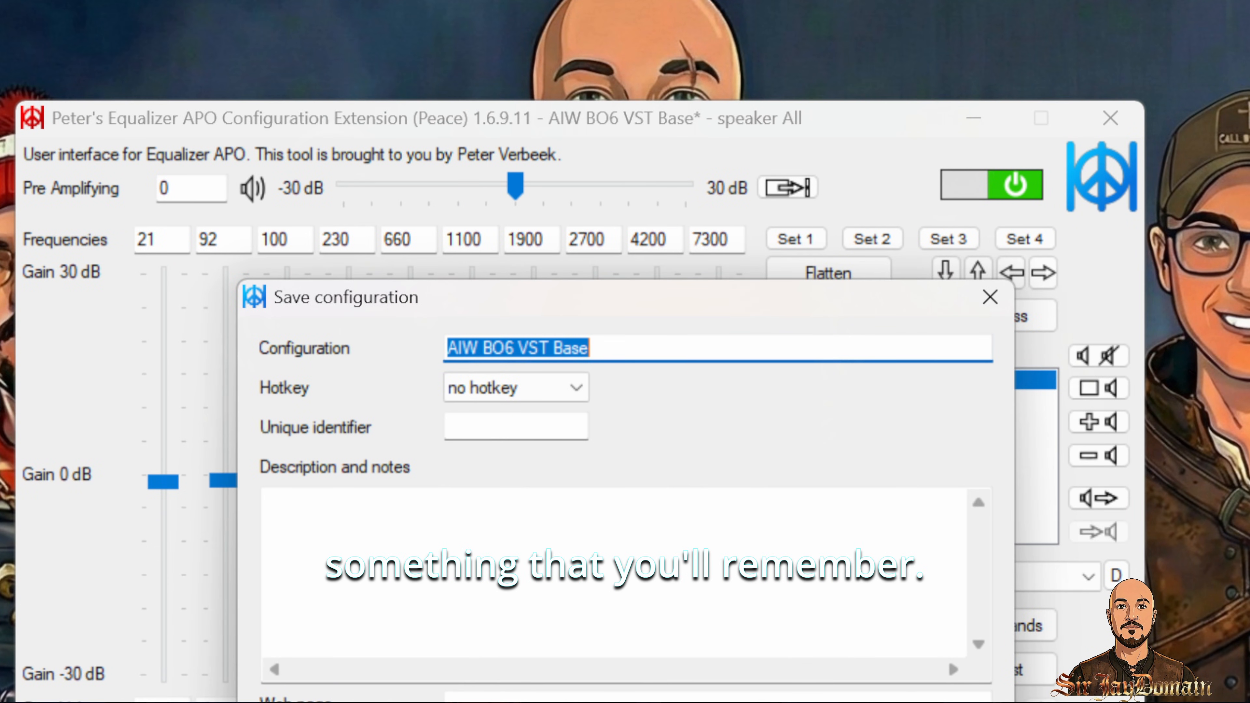
pyautogui.write('2 - GT AIW HD 560S')
pyautogui.click(479, 490)
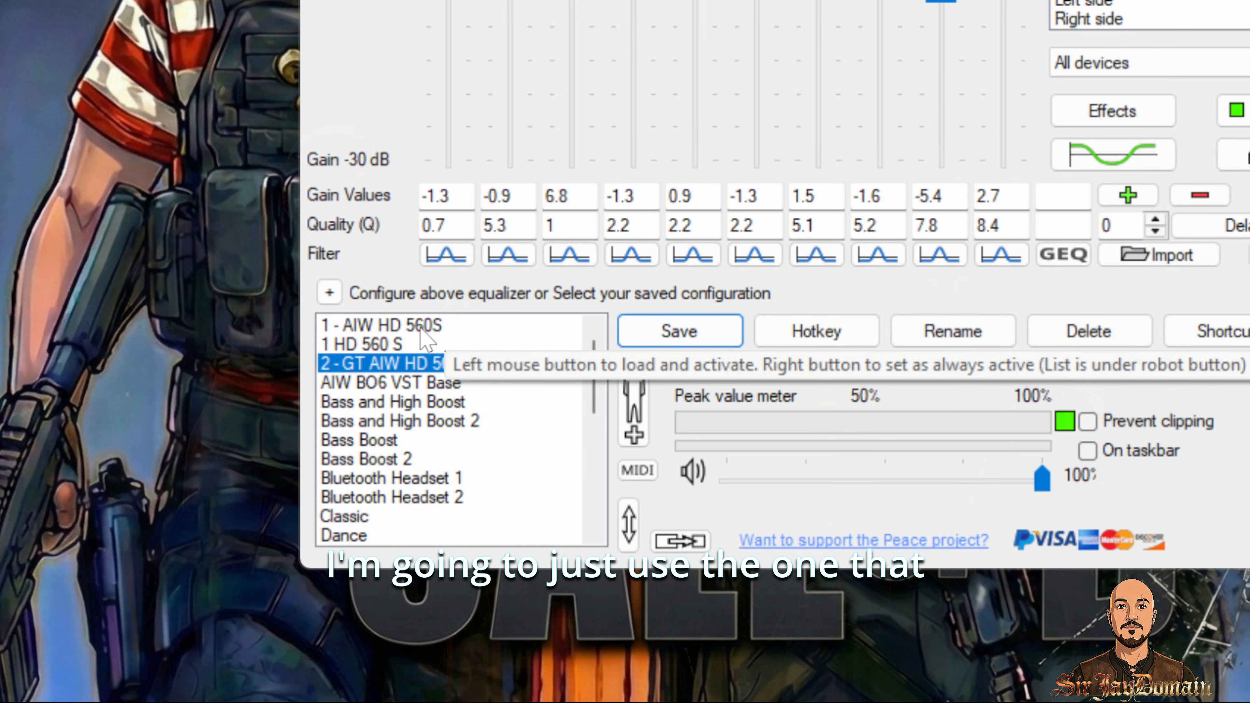
# Step: Activate the 1 - AIW HD 560S configuration and close Peace
pyautogui.click(439, 327)
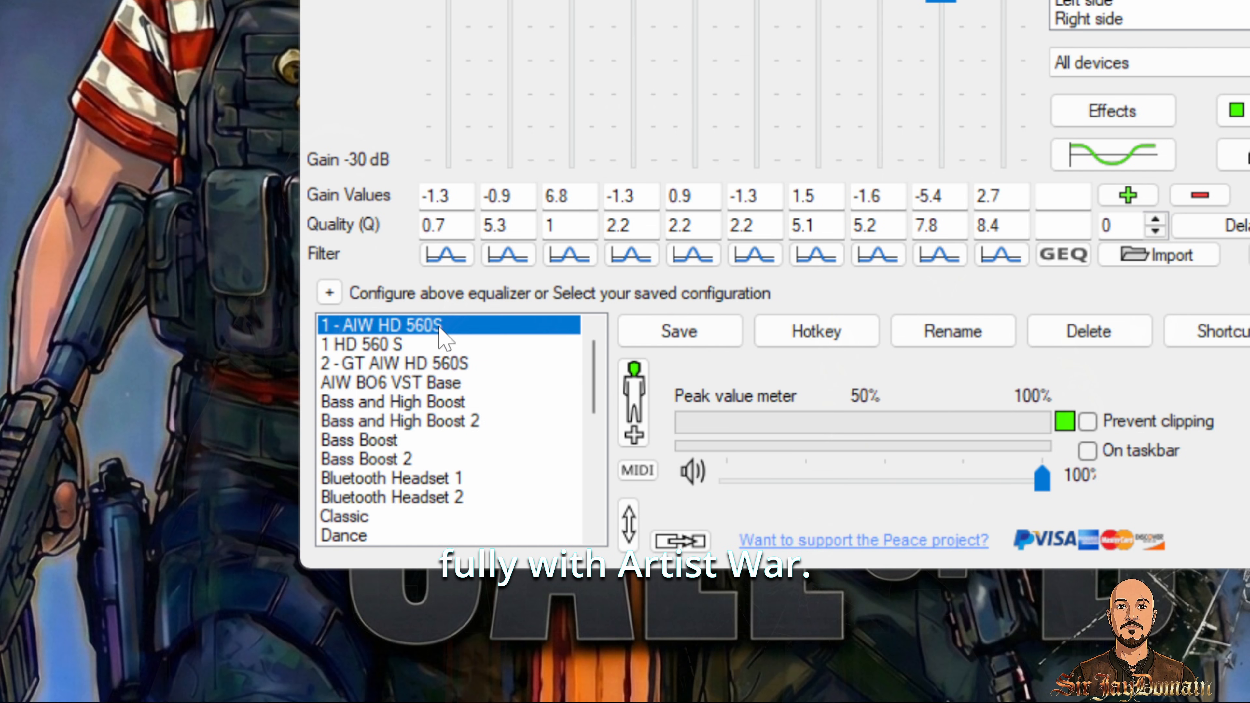
pyautogui.click(869, 117)
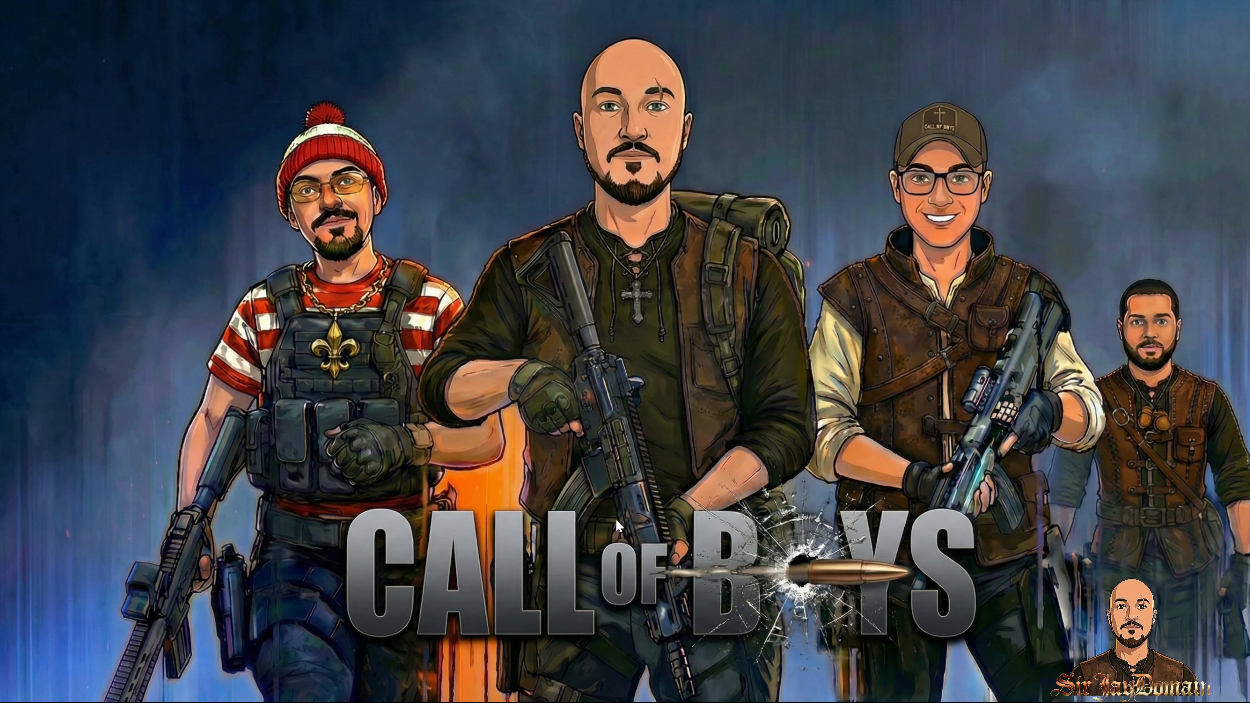
# Step: Open HeSuVi, load the AIW_EAC-Default_WZ profile, allow the file to open, and close HeSuVi
pyautogui.press('super')
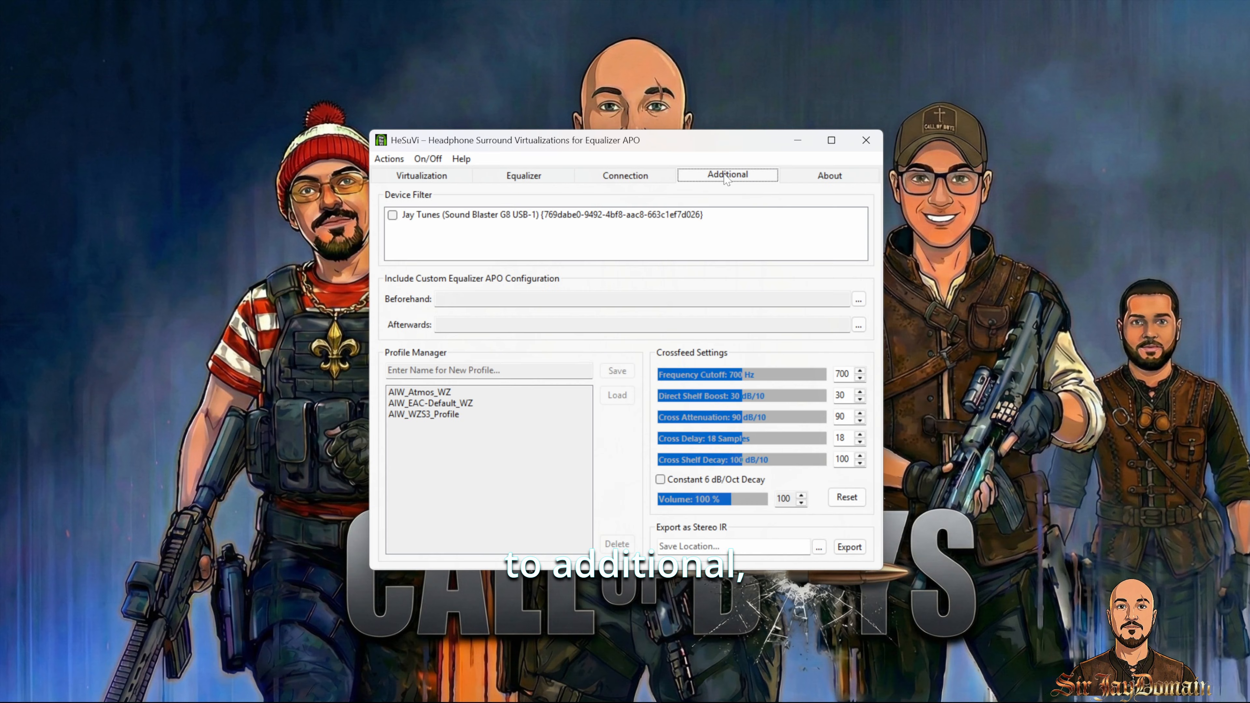
pyautogui.click(448, 403)
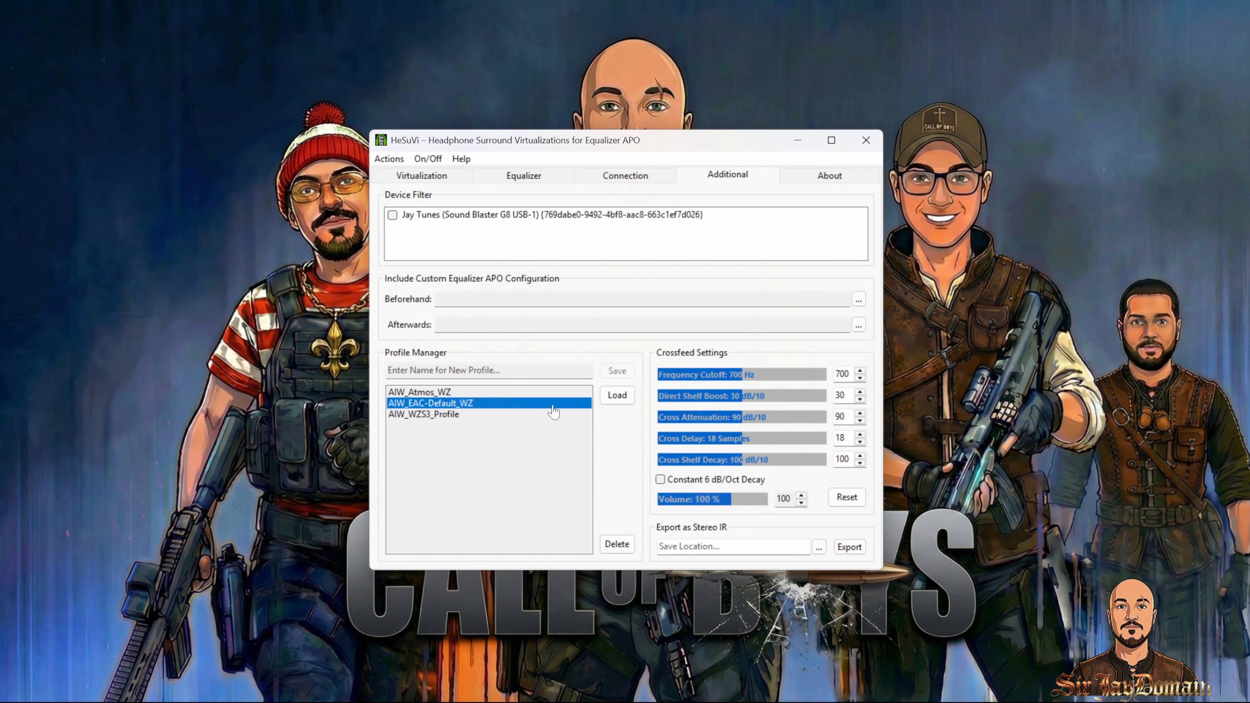
pyautogui.click(616, 396)
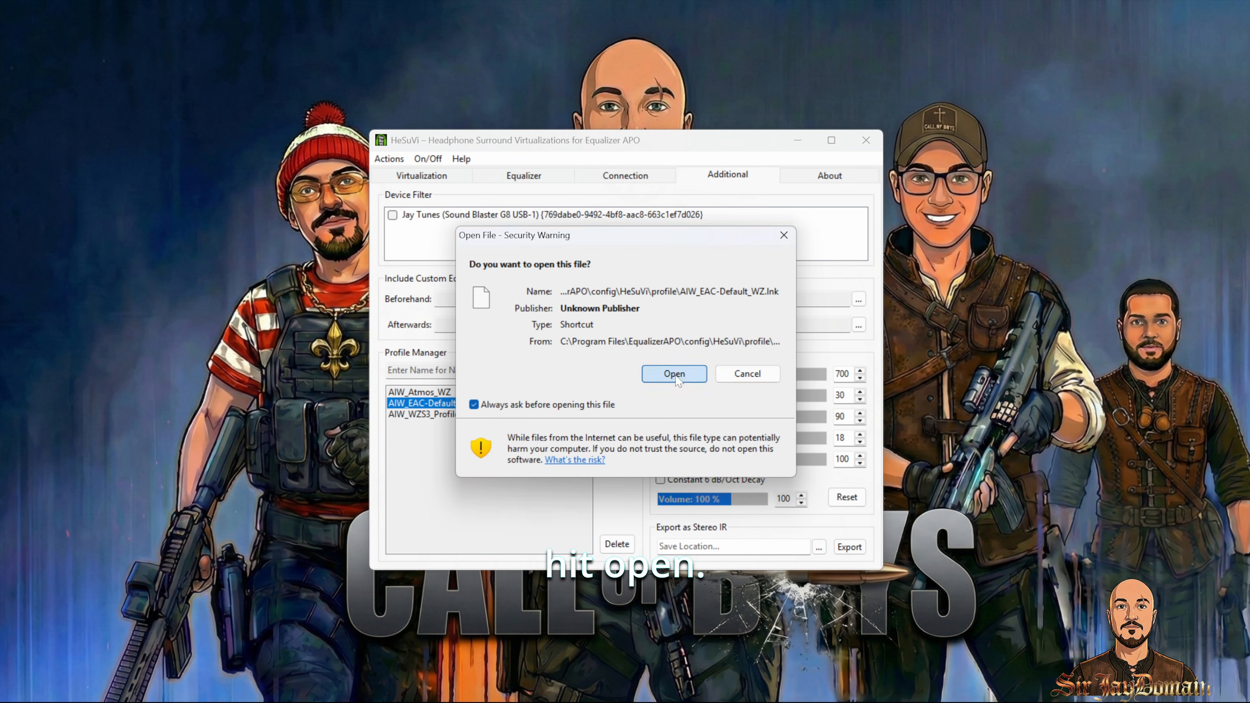
pyautogui.click(674, 374)
pyautogui.click(866, 141)
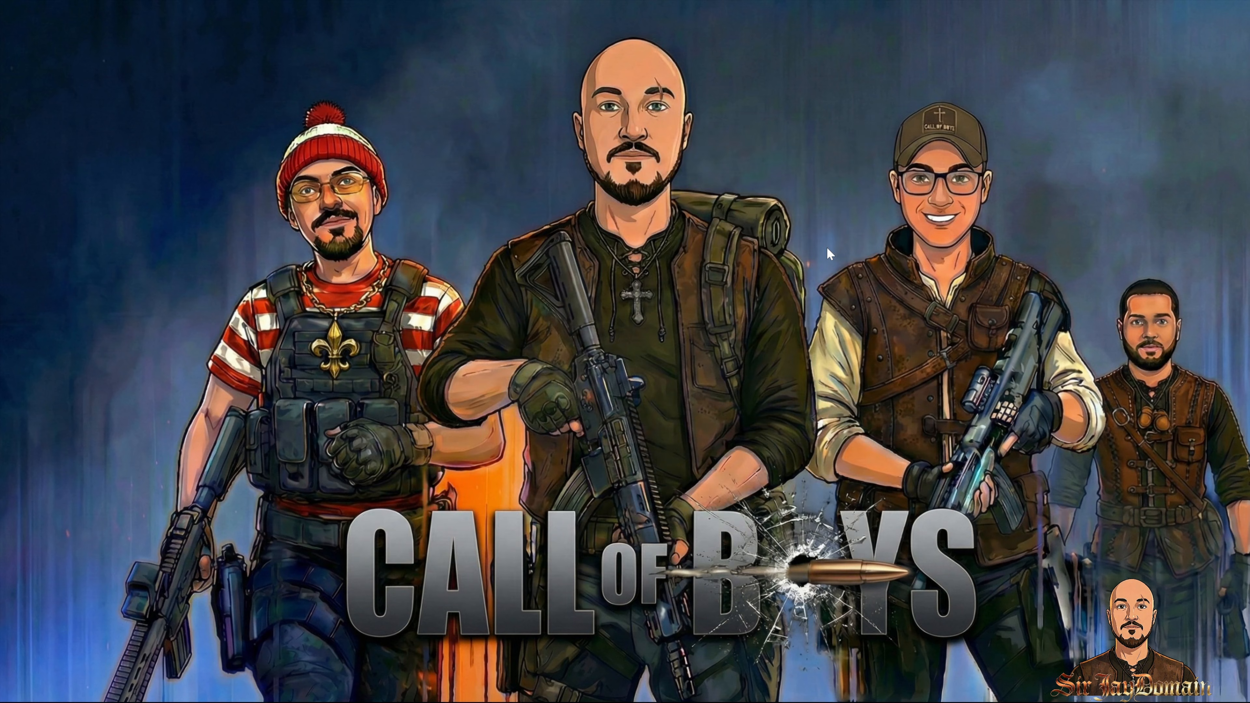
# Step: Launch the Equalizer APO Device Selector from the Start search and enable the troubleshooting options
pyautogui.press('super')
pyautogui.write('apo')
pyautogui.click(466, 290)
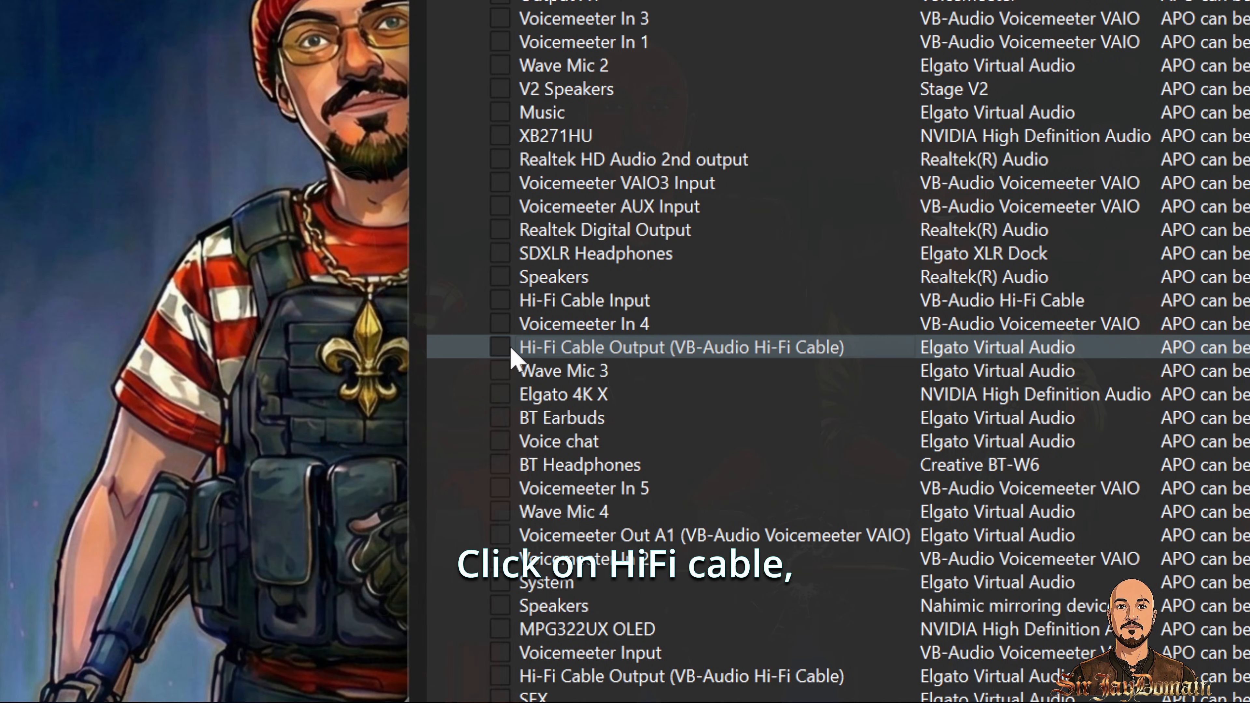
pyautogui.click(509, 346)
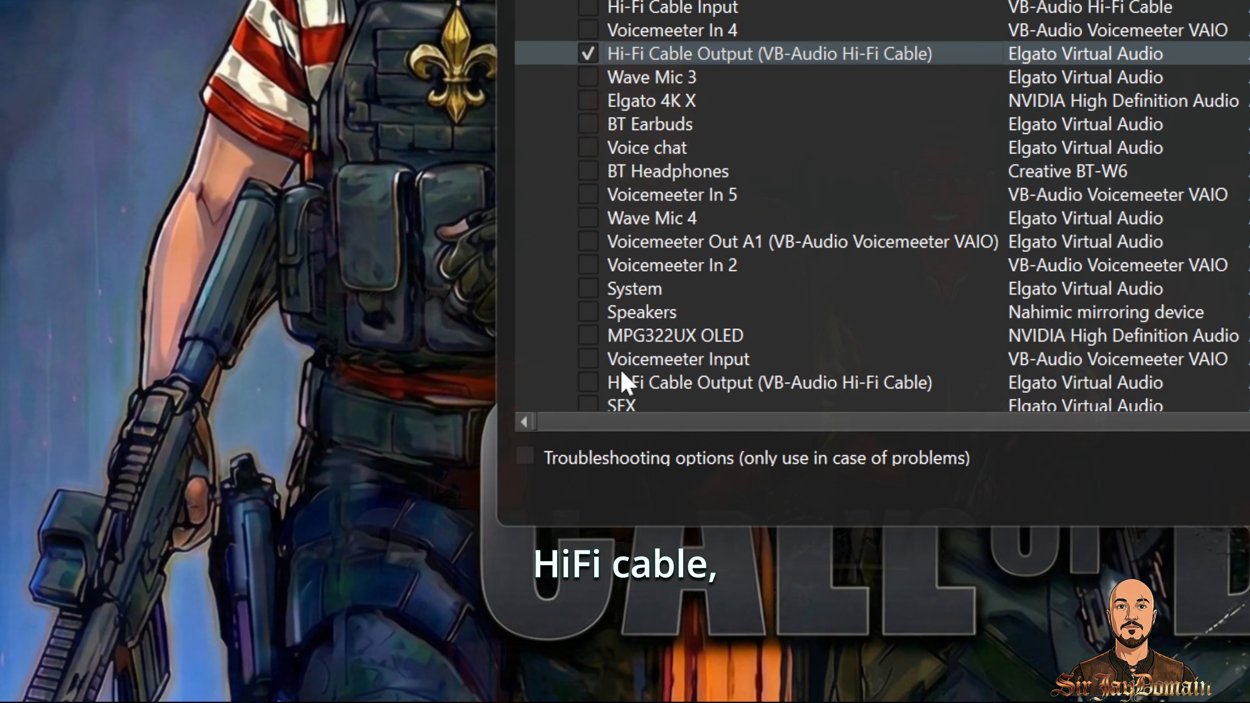
pyautogui.click(595, 391)
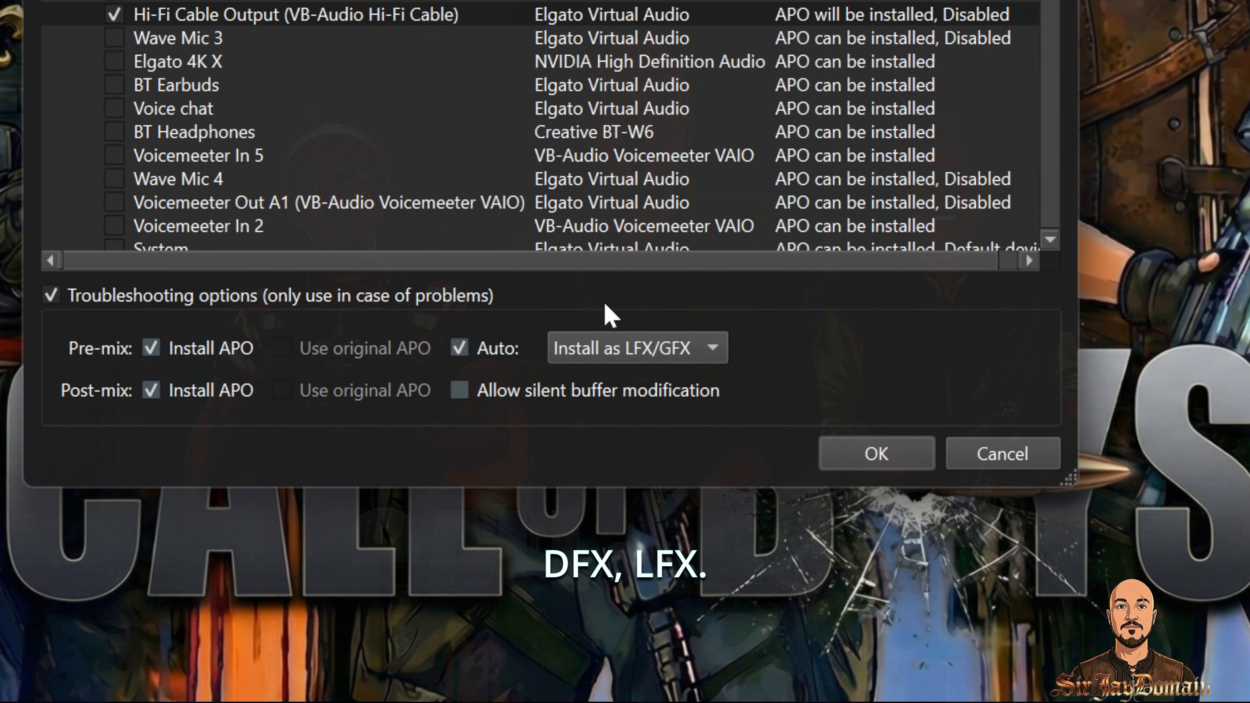
pyautogui.click(849, 460)
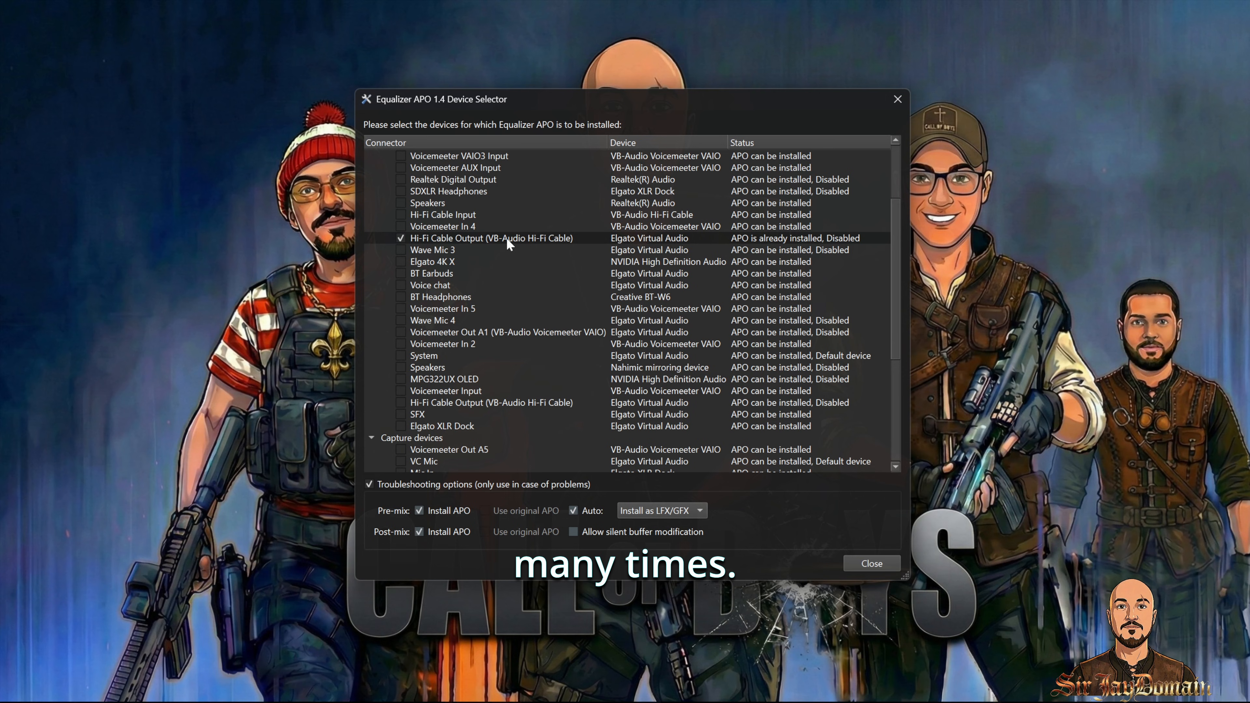
# Step: Move the APO installation from Hi-Fi Cable Output to Hi-Fi Cable Input and set pre-mix to Install as LFX/GFX
pyautogui.click(434, 216)
pyautogui.click(400, 239)
pyautogui.click(401, 215)
pyautogui.click(663, 509)
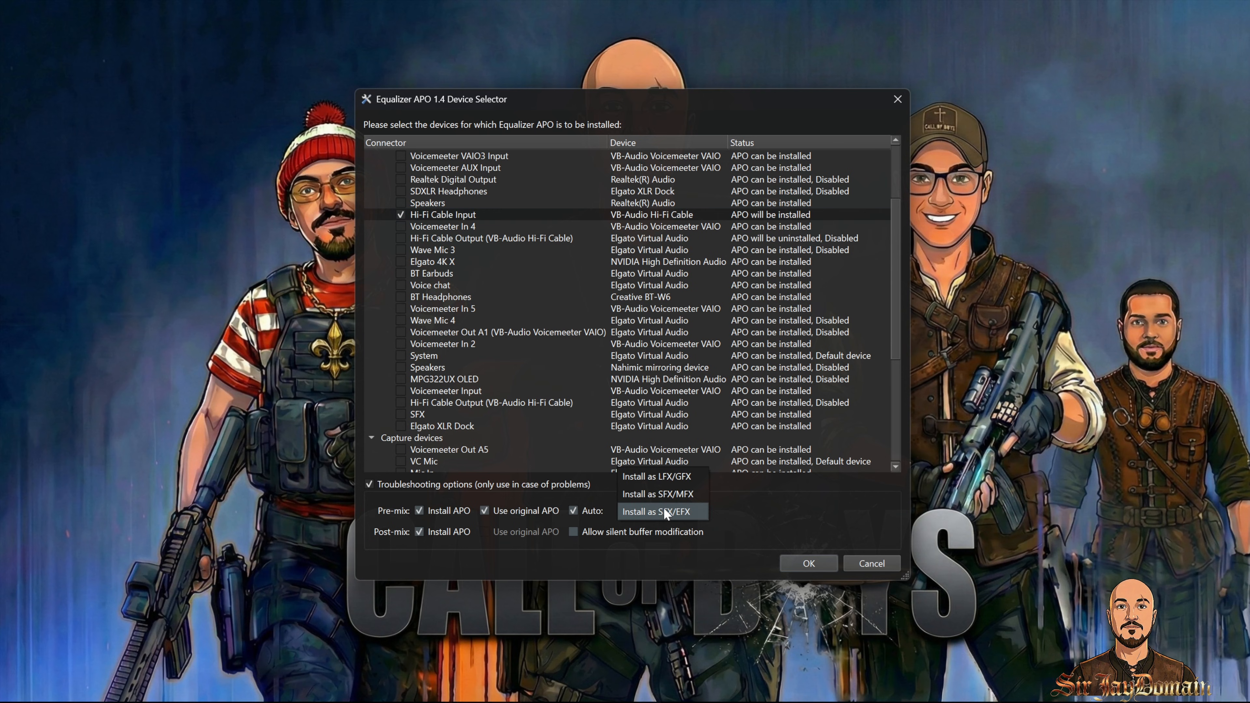
pyautogui.click(659, 476)
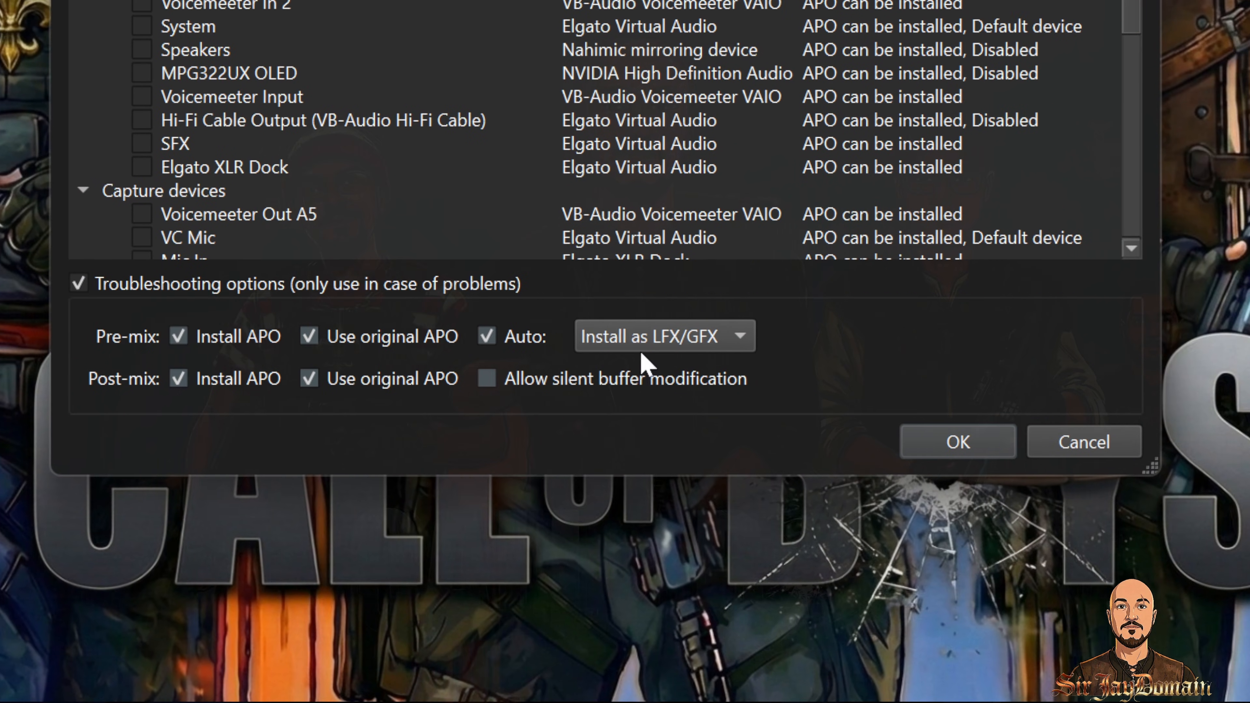
# Step: Confirm the Device Selector installation with Use original APO on pre-mix and post-mix
pyautogui.click(1193, 321)
pyautogui.click(1225, 337)
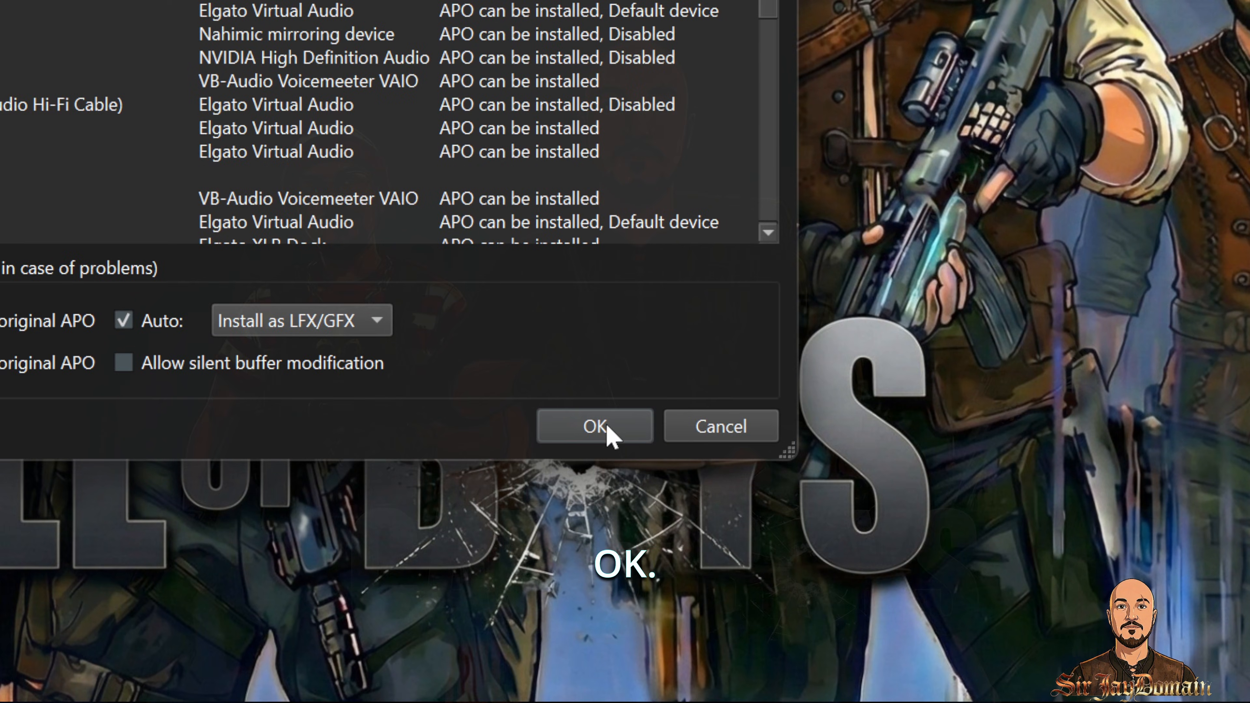
pyautogui.click(595, 426)
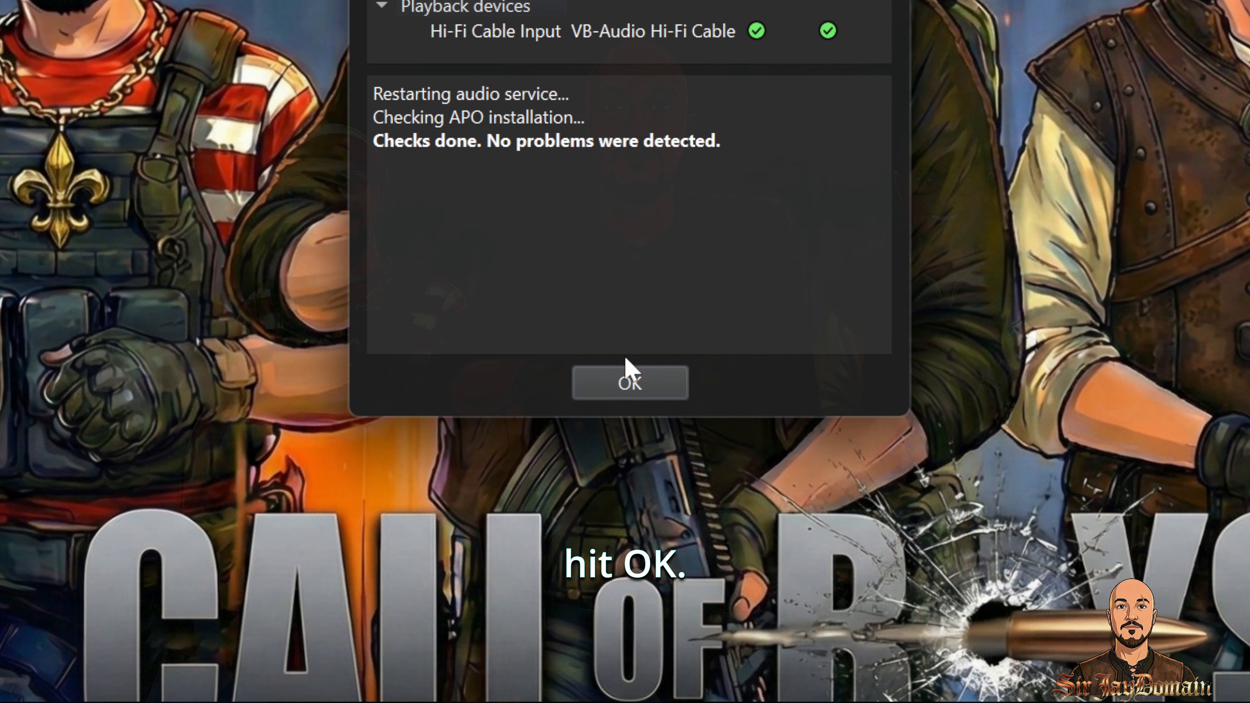
pyautogui.click(476, 692)
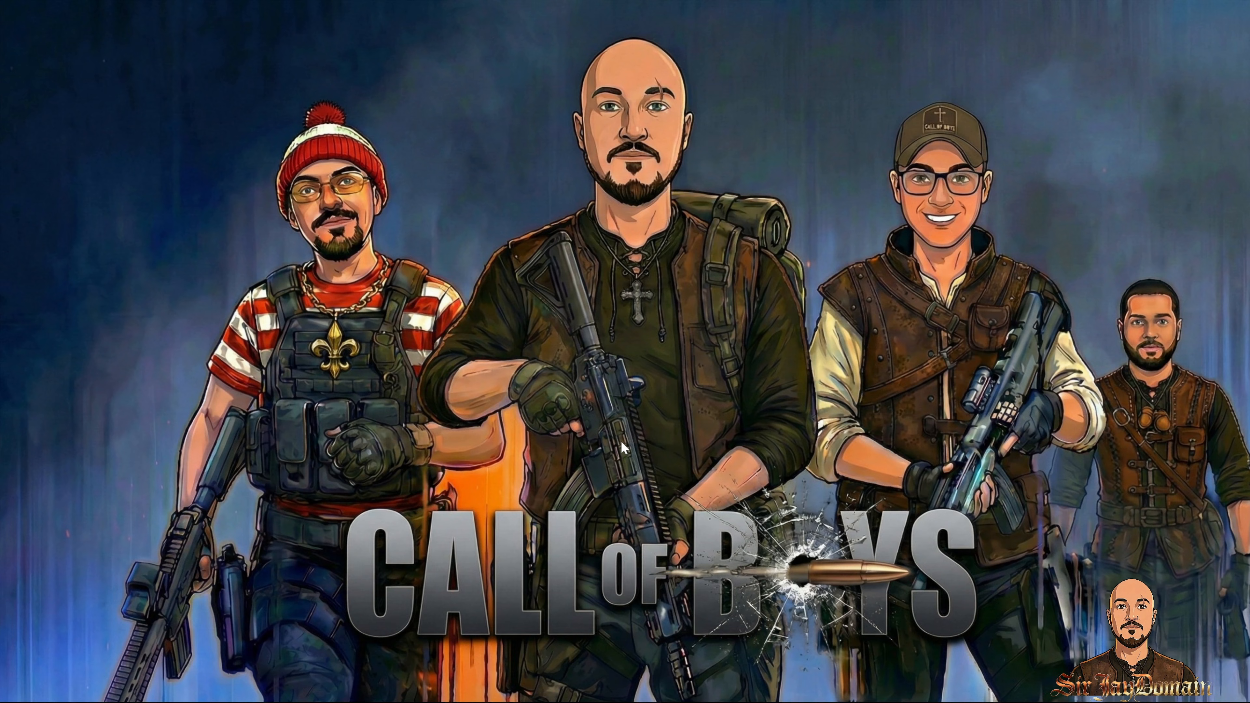
# Step: Launch the Equalizer APO Configuration Editor from the Start search and decline running the Device Selector
pyautogui.press('super')
pyautogui.write('apo')
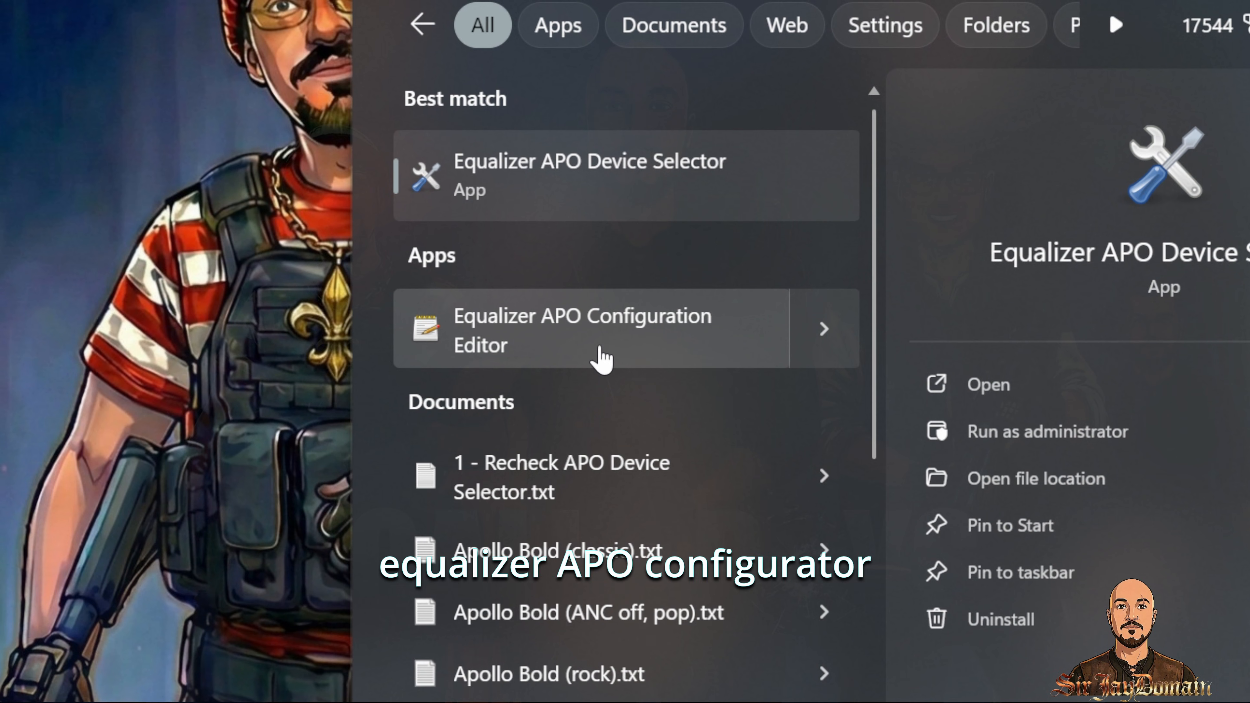
pyautogui.click(601, 359)
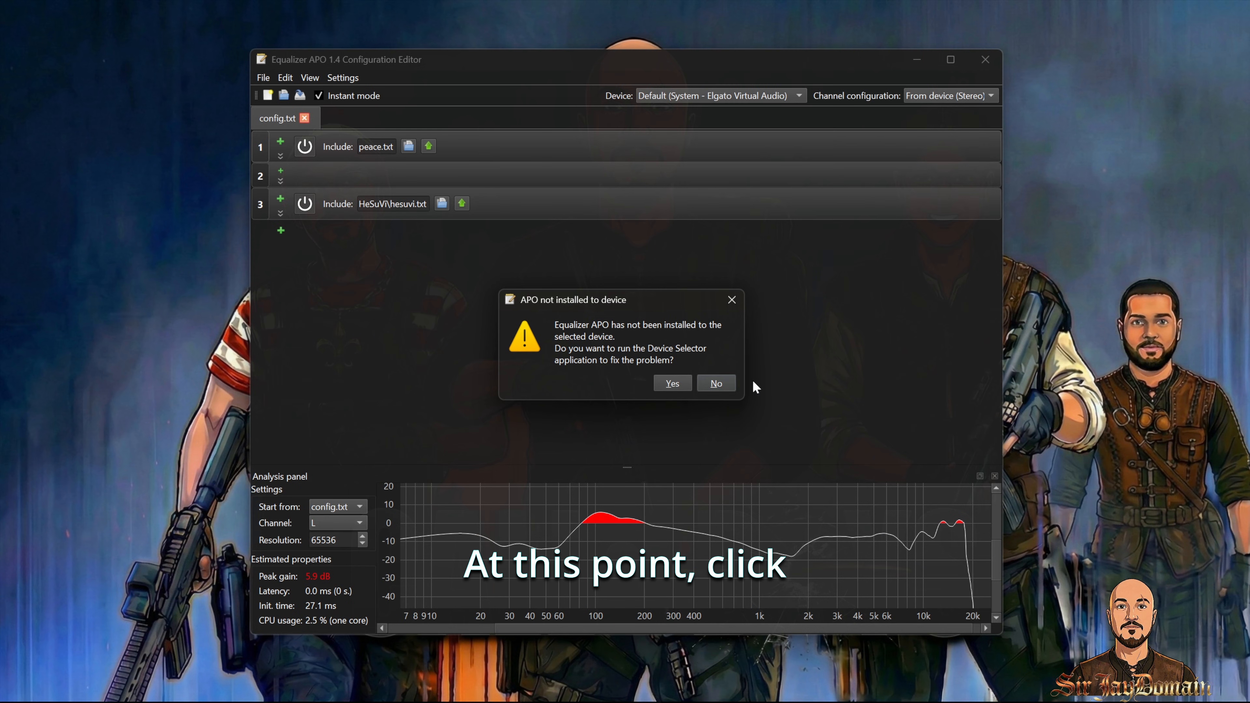
pyautogui.click(716, 383)
# Step: Select the Hi-Fi Cable Input - VB-Audio Hi-Fi Cable device and set the channel configuration to 7.1 Surround
pyautogui.click(768, 95)
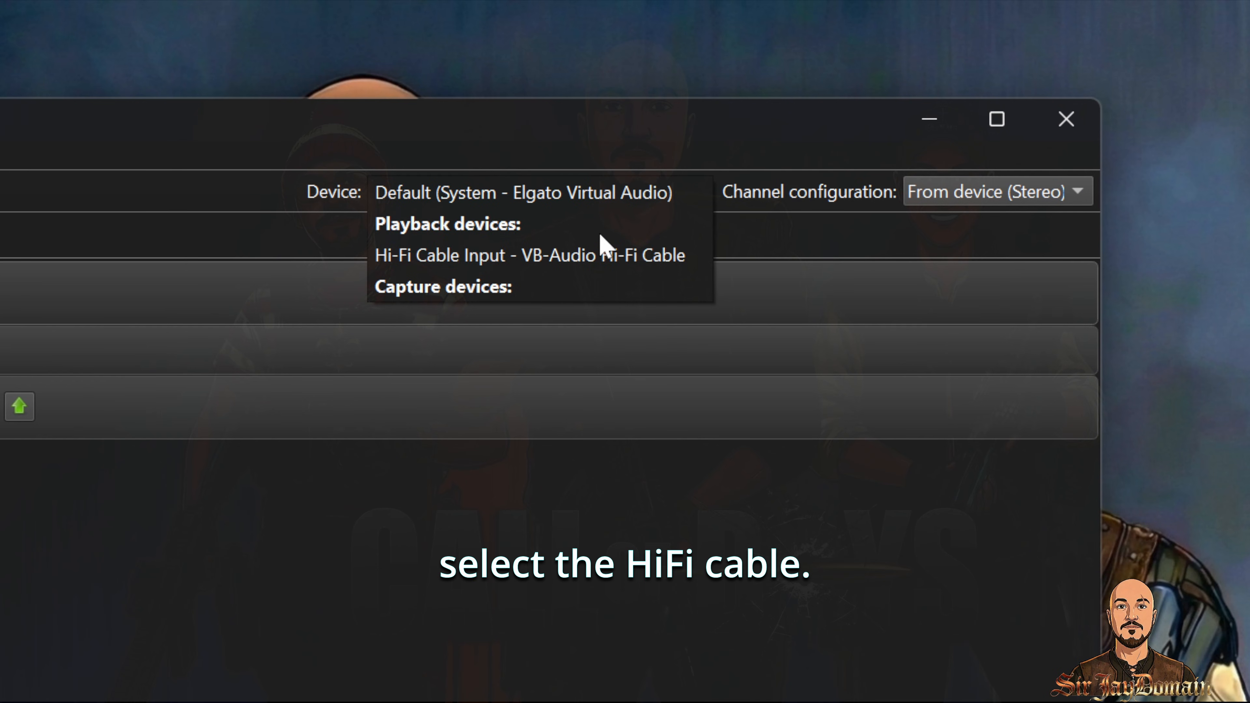
pyautogui.click(593, 251)
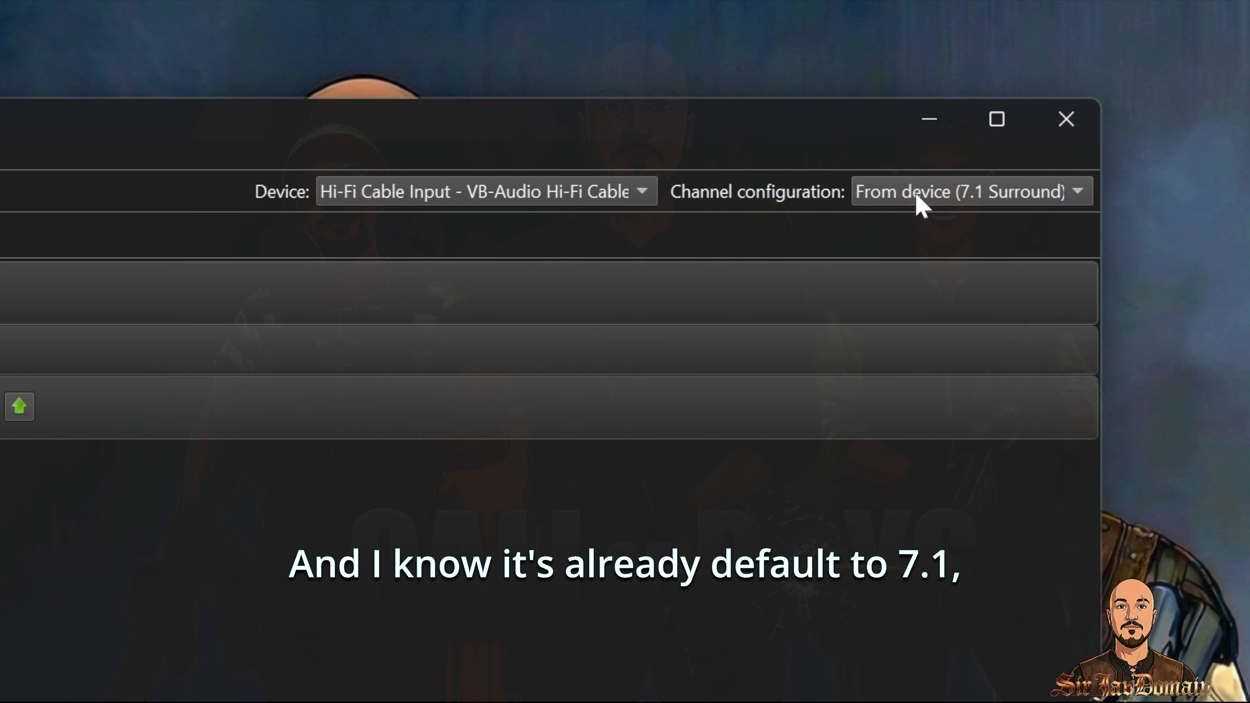
pyautogui.click(920, 206)
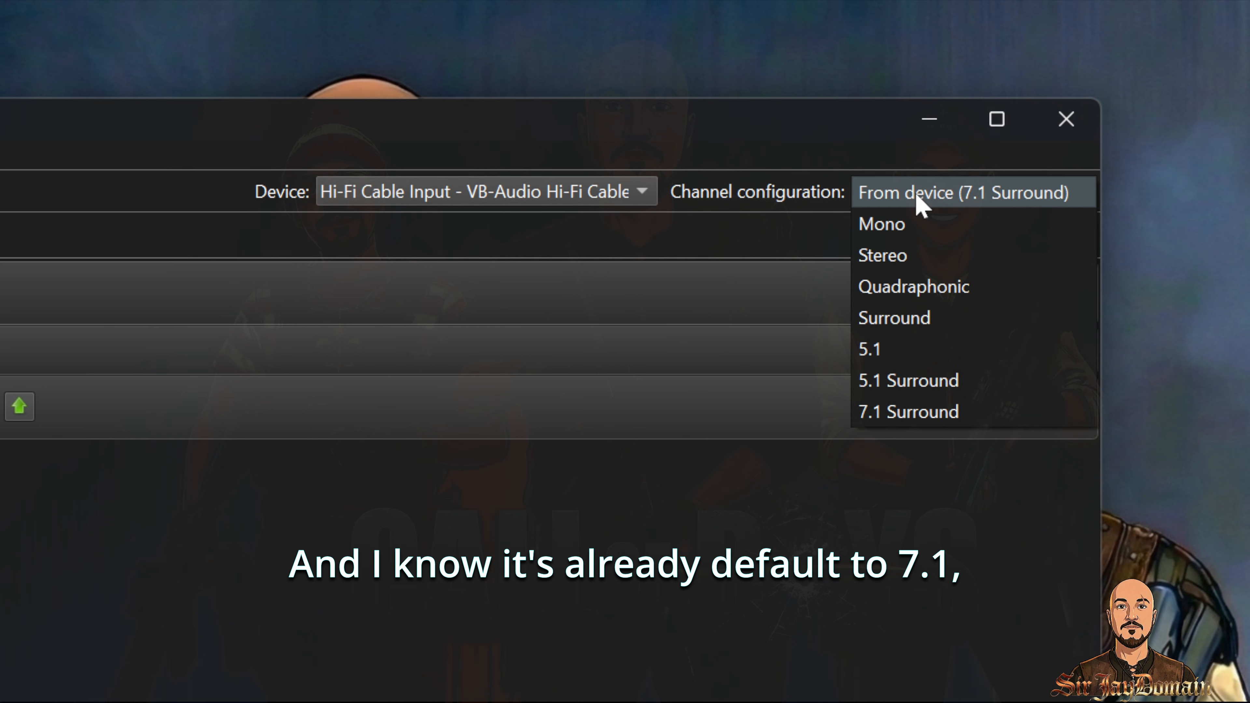
pyautogui.click(900, 414)
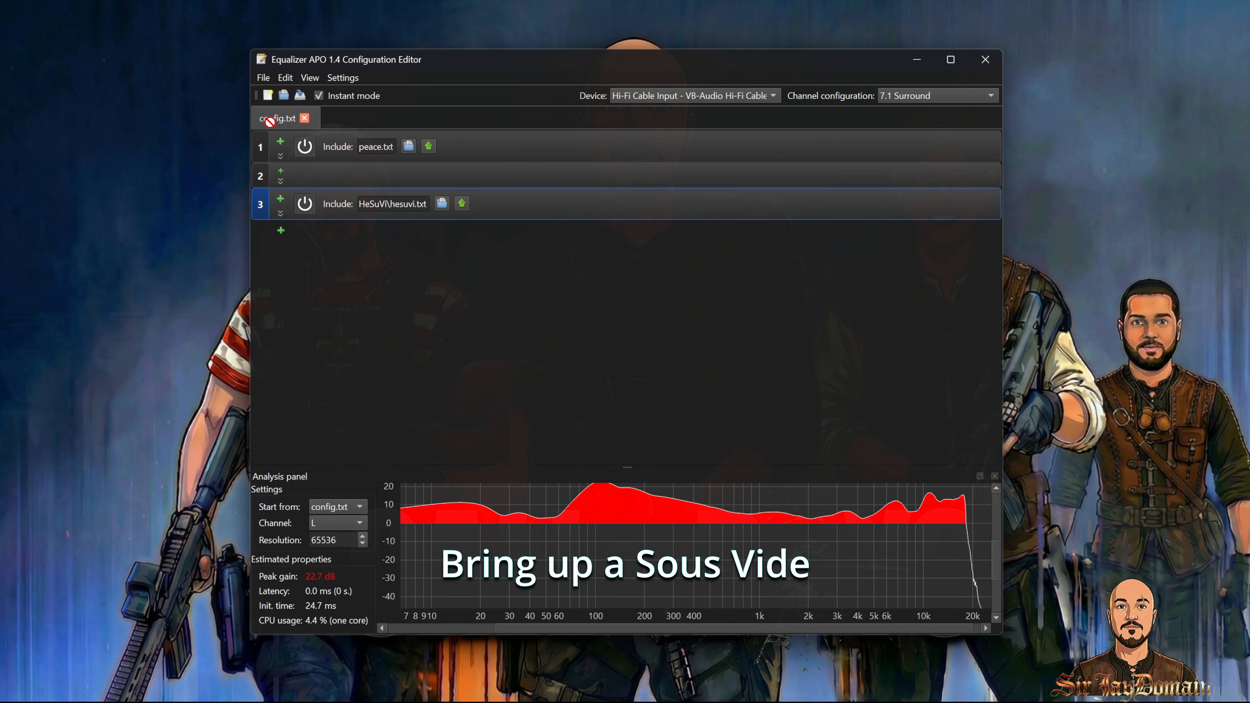
# Step: Move the HeSuVi\hesuvi.txt include to the top of config.txt, above peace.txt
pyautogui.moveTo(269, 122); pyautogui.dragTo(267, 131)
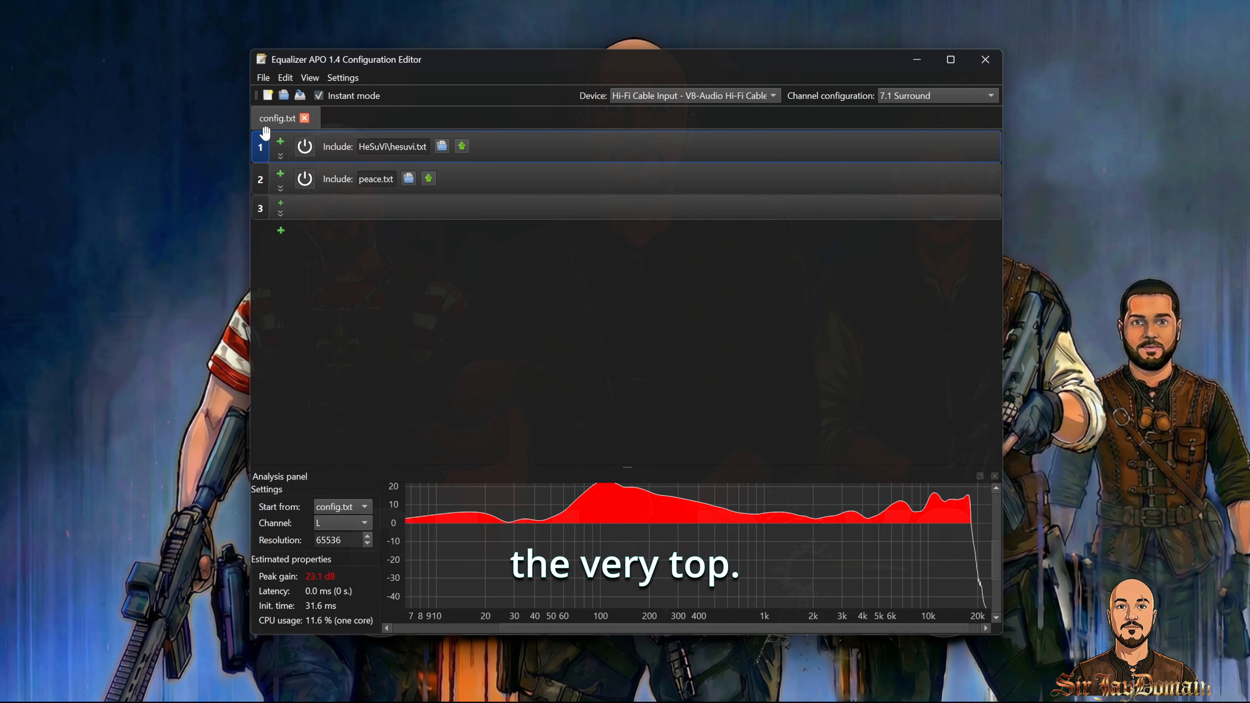
# Step: Open PreCompressor.txt, enable Apply automatically in its ReaXcomp panel, apply it, and close the tab
pyautogui.click(284, 96)
pyautogui.doubleClick(503, 446)
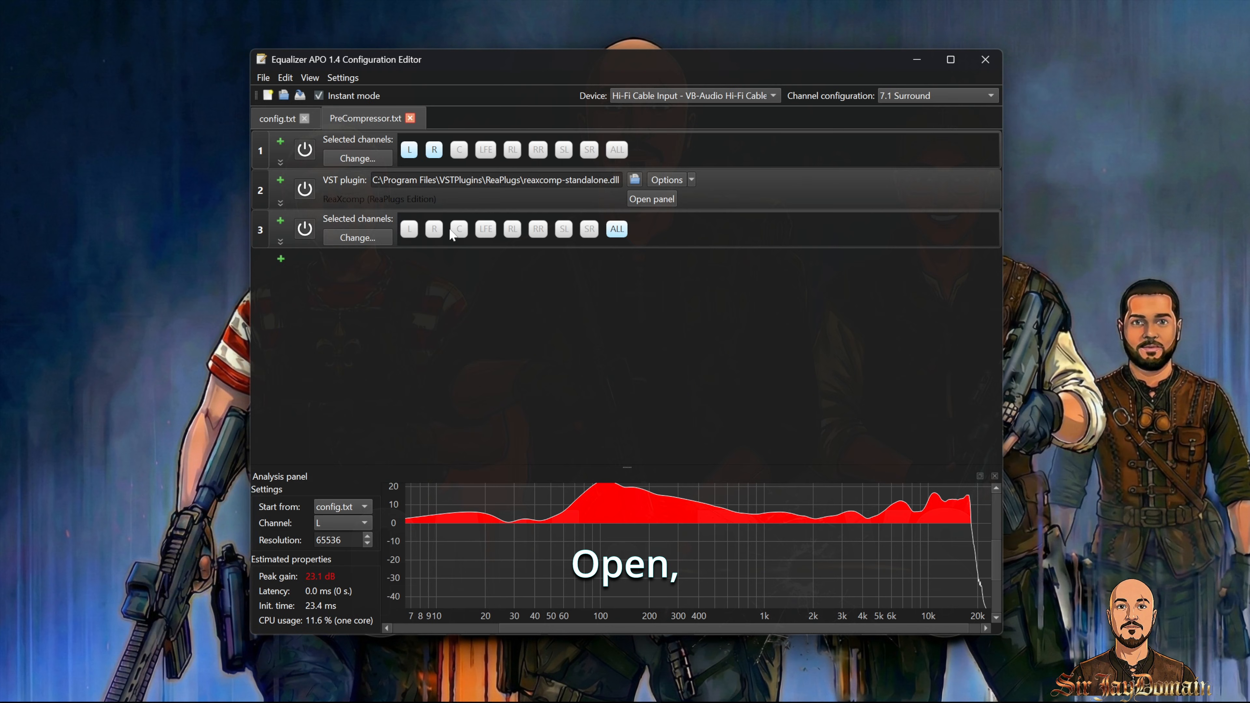
pyautogui.click(651, 198)
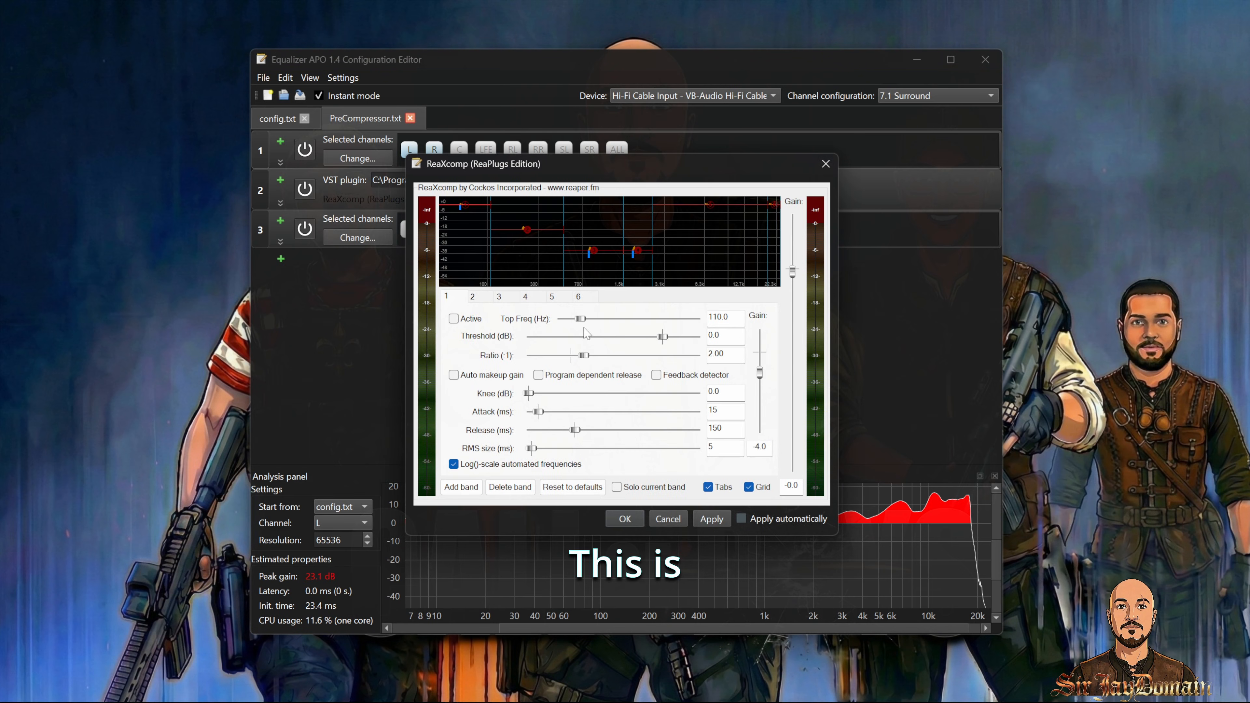
pyautogui.click(741, 518)
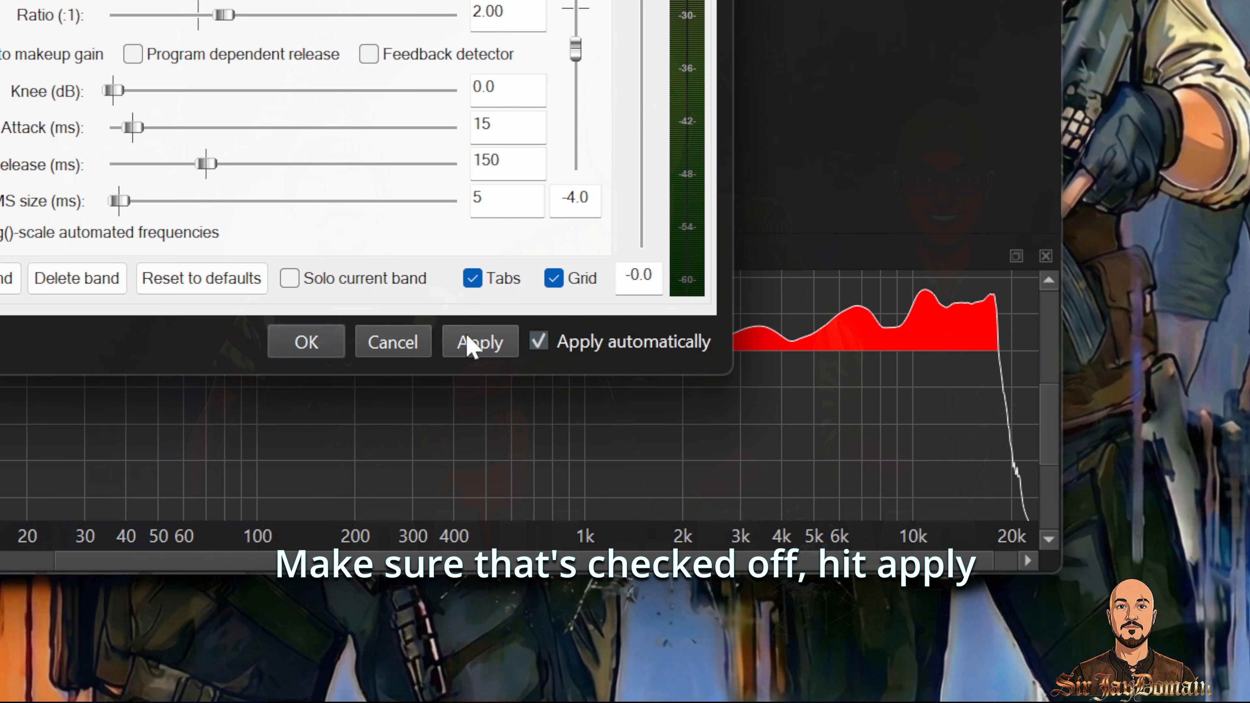
pyautogui.click(469, 346)
pyautogui.click(317, 352)
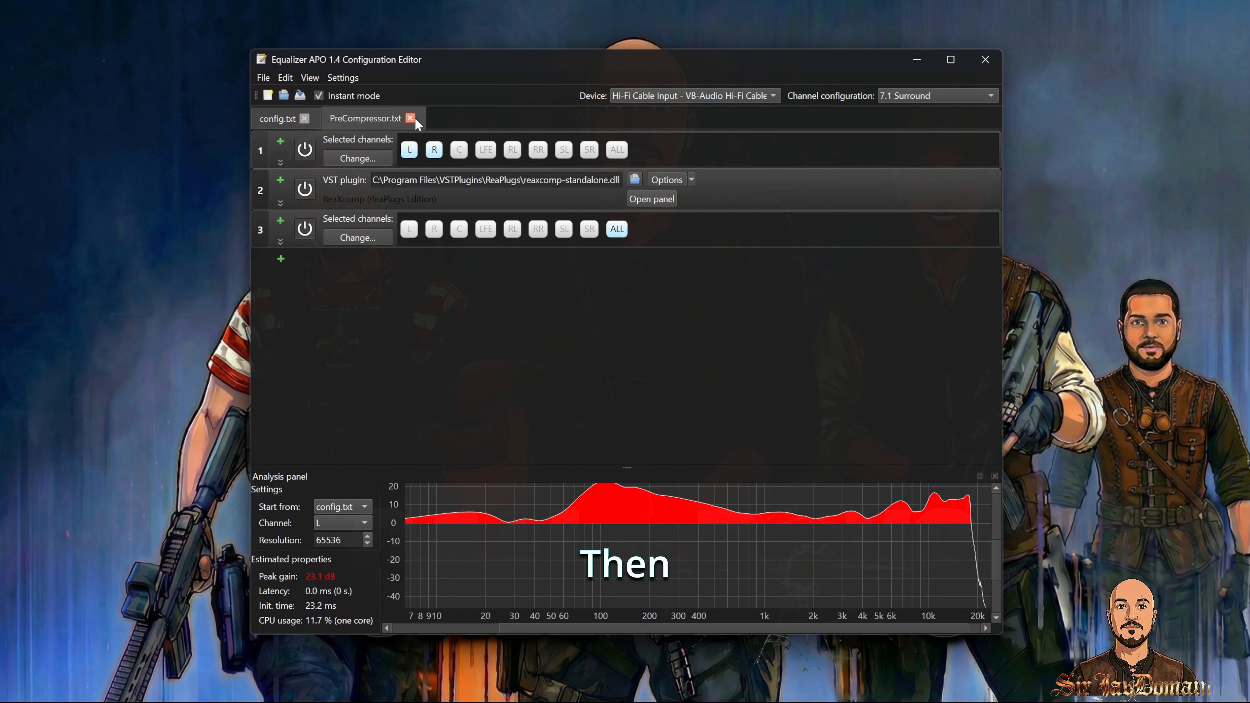
pyautogui.click(409, 118)
# Step: Add an Include entry for PreCompressor.txt to config.txt, move it to the top, and close the Configuration Editor
pyautogui.click(283, 203)
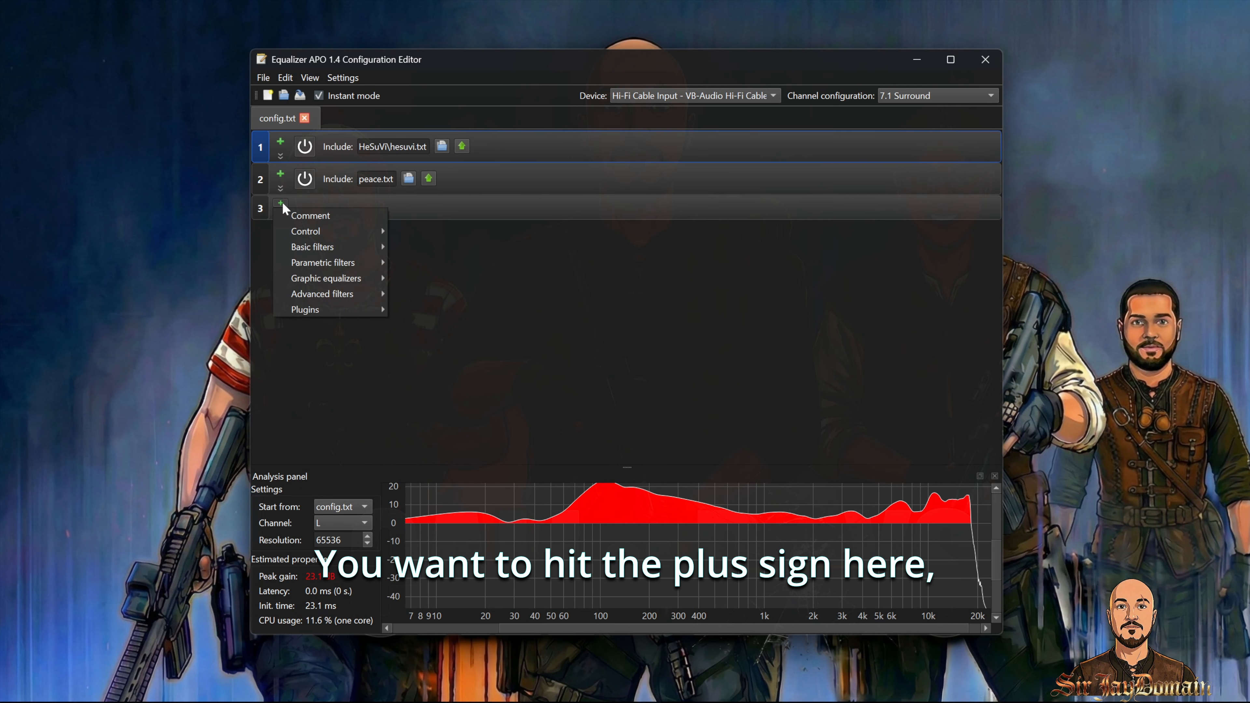
pyautogui.moveTo(343, 231)
pyautogui.click(450, 230)
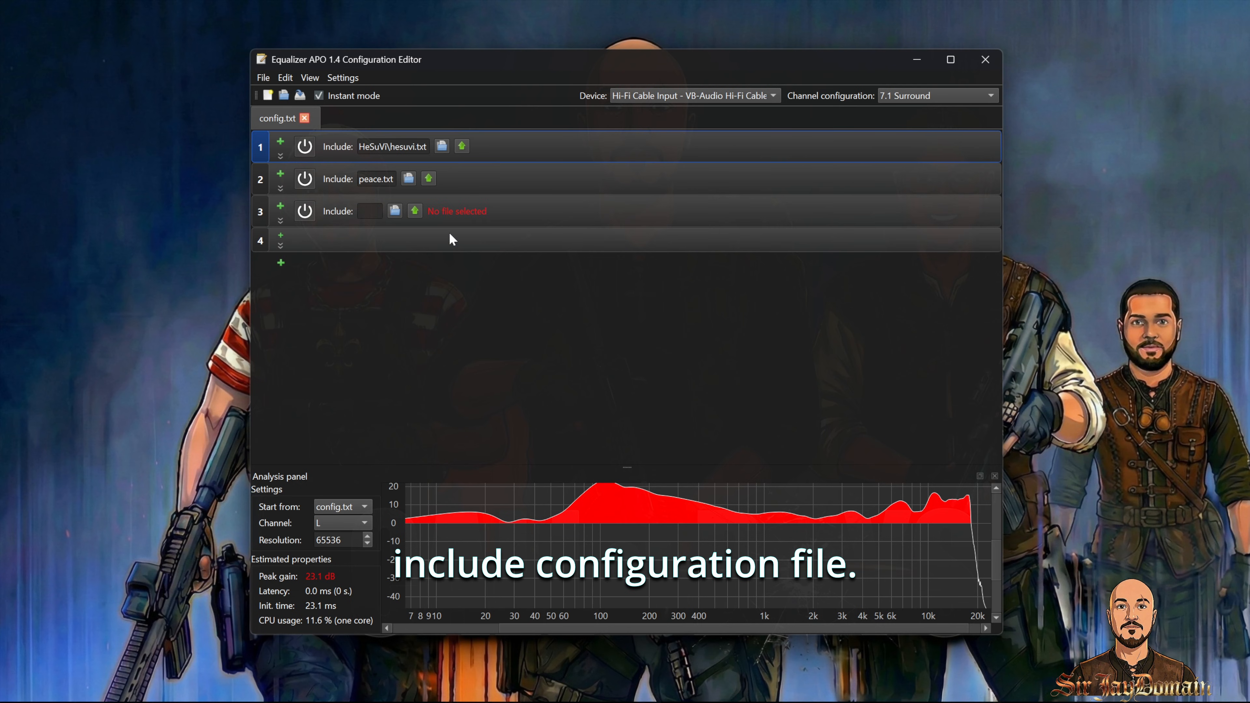
pyautogui.click(395, 213)
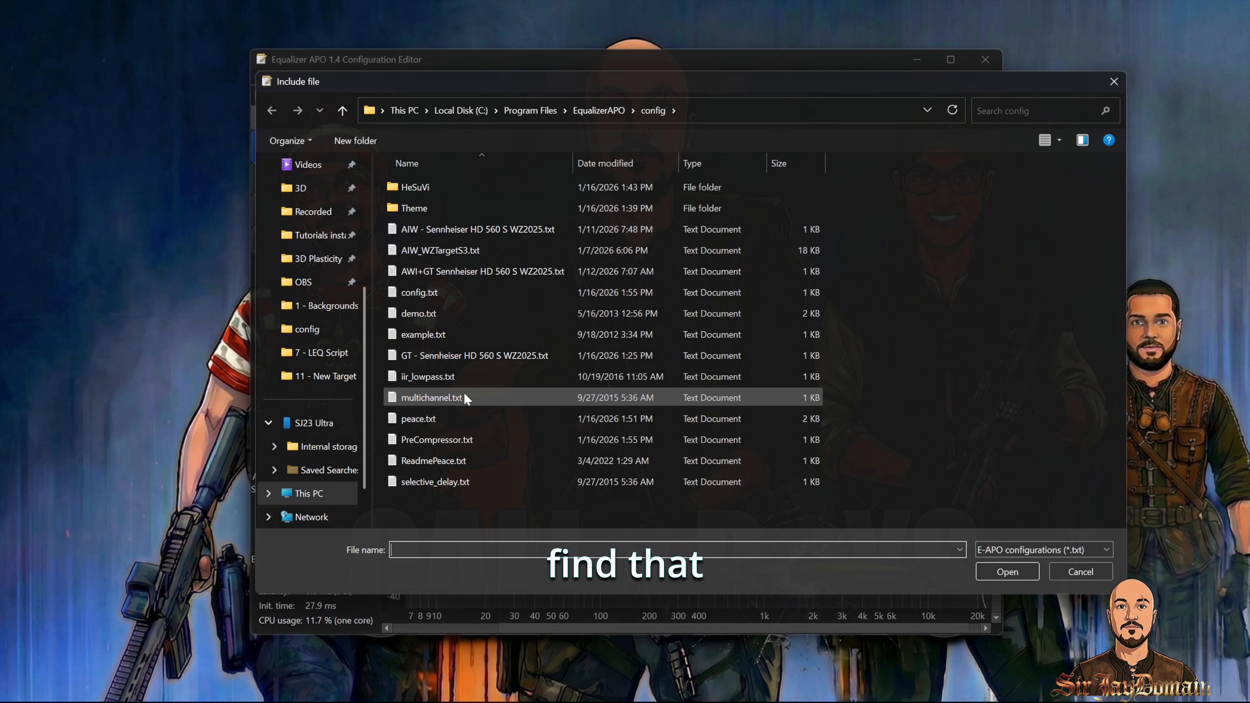
pyautogui.click(463, 439)
pyautogui.click(1008, 571)
pyautogui.moveTo(258, 214); pyautogui.dragTo(258, 129)
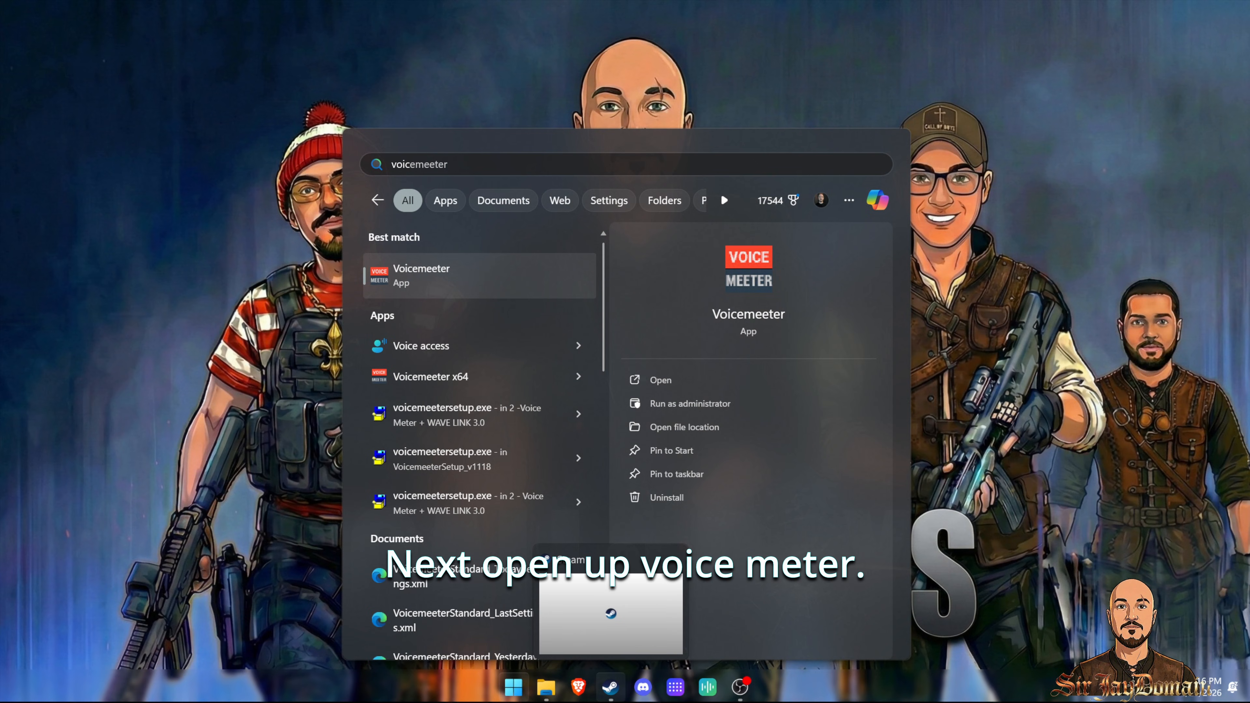
pyautogui.press('Return')
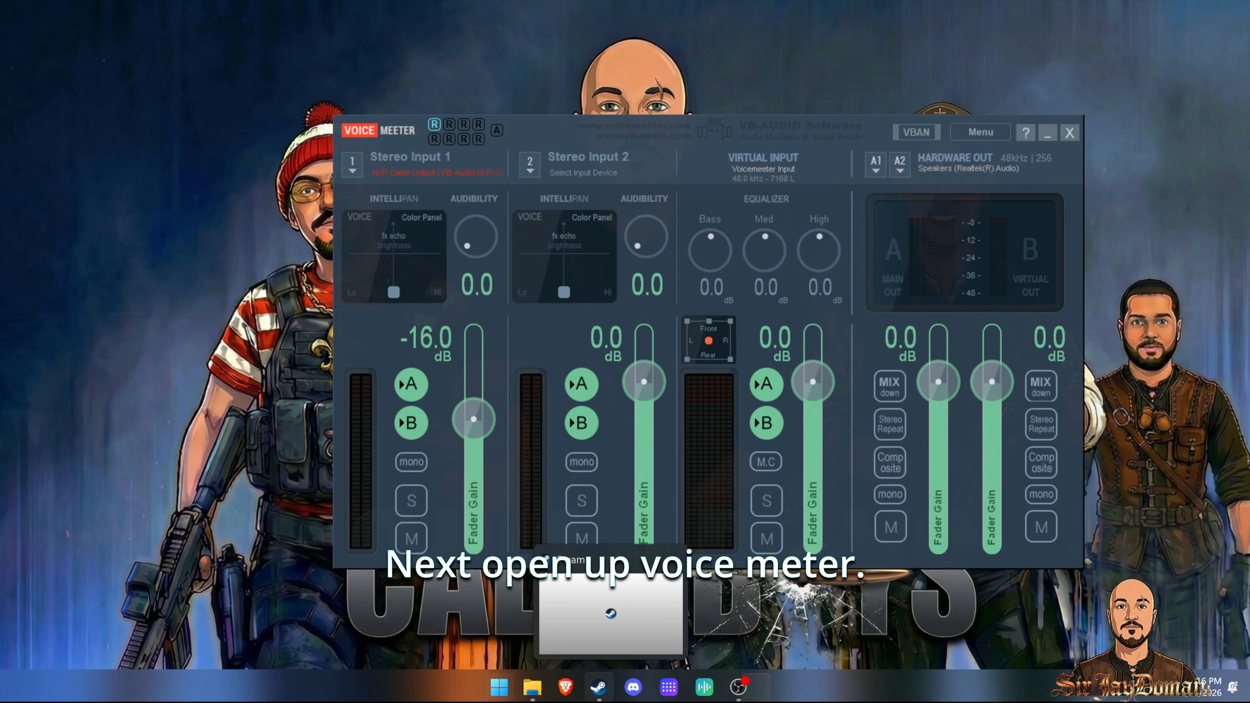
# Step: Remove and reselect Hi-Fi Cable Output (VB-Audio Hi-Fi Cable) as the Stereo Input 1 device in Voicemeeter
pyautogui.click(352, 166)
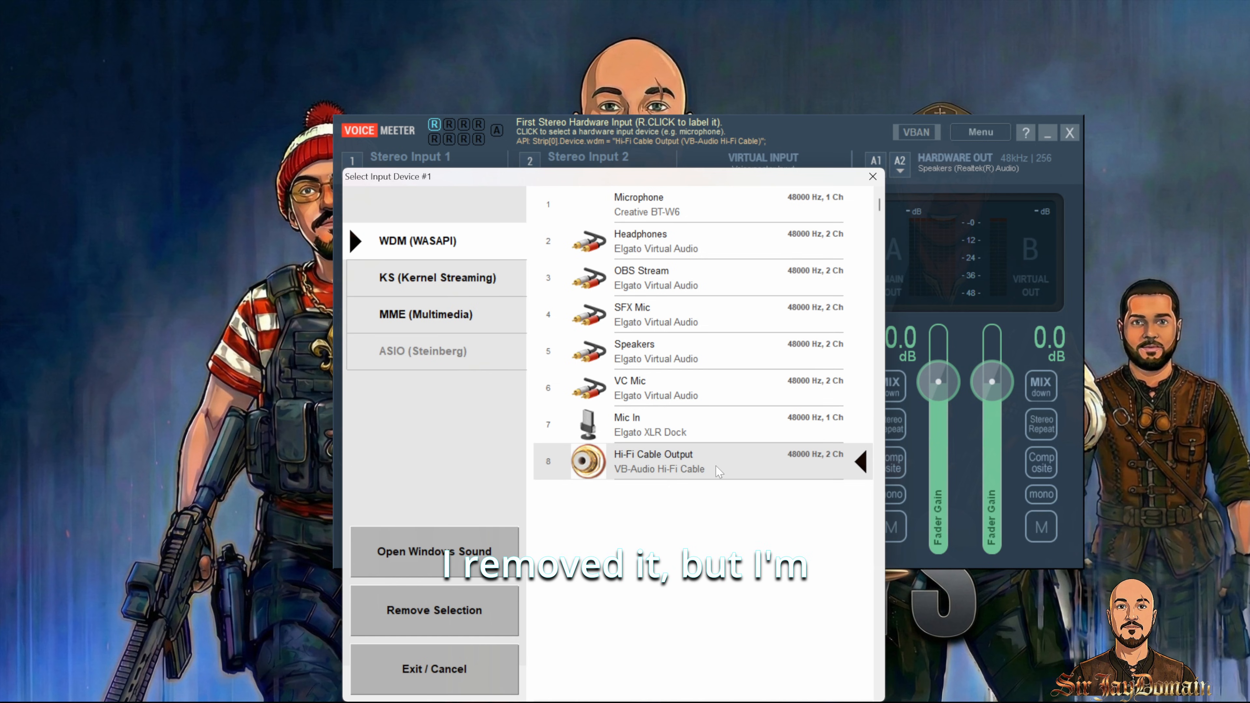
pyautogui.click(873, 177)
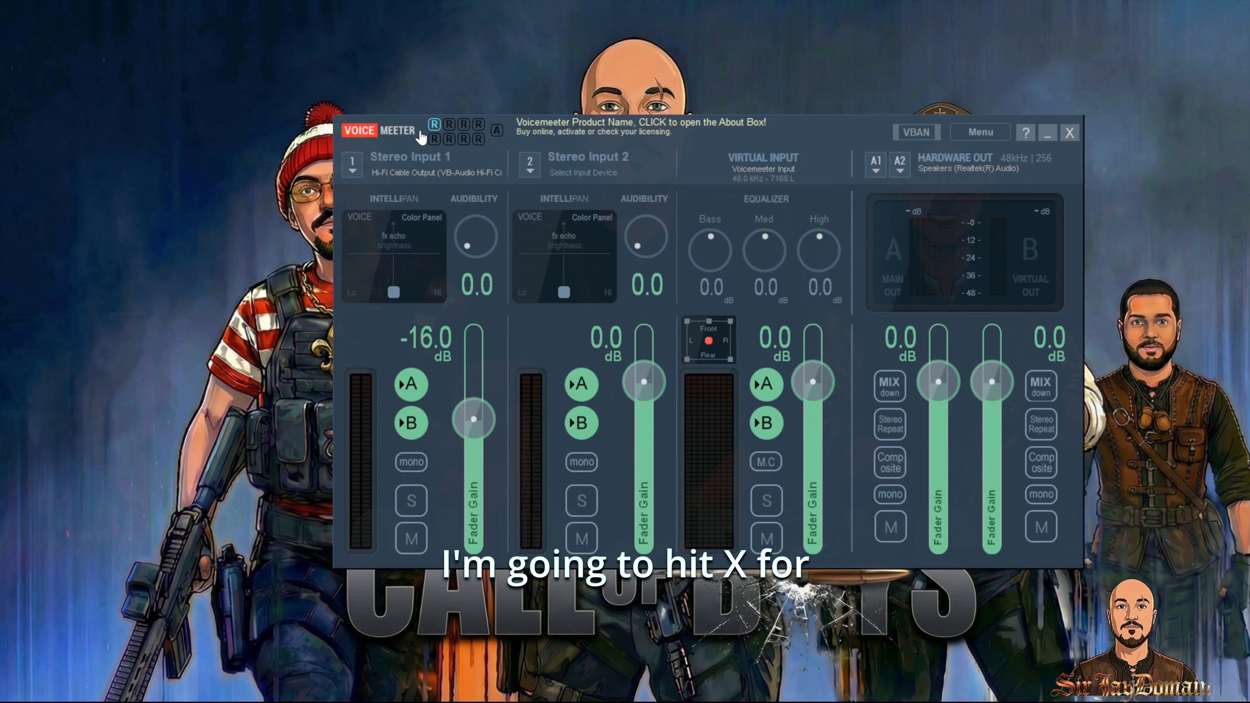
pyautogui.click(350, 170)
pyautogui.click(690, 460)
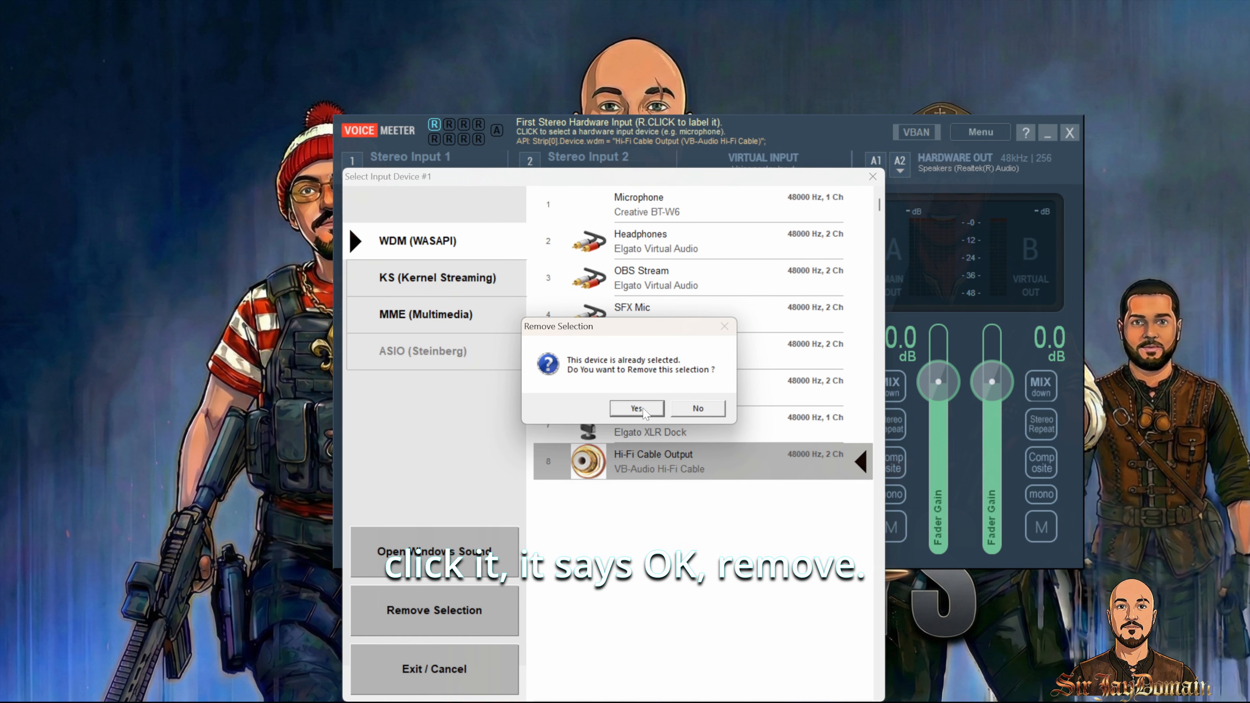
pyautogui.click(642, 409)
pyautogui.click(353, 167)
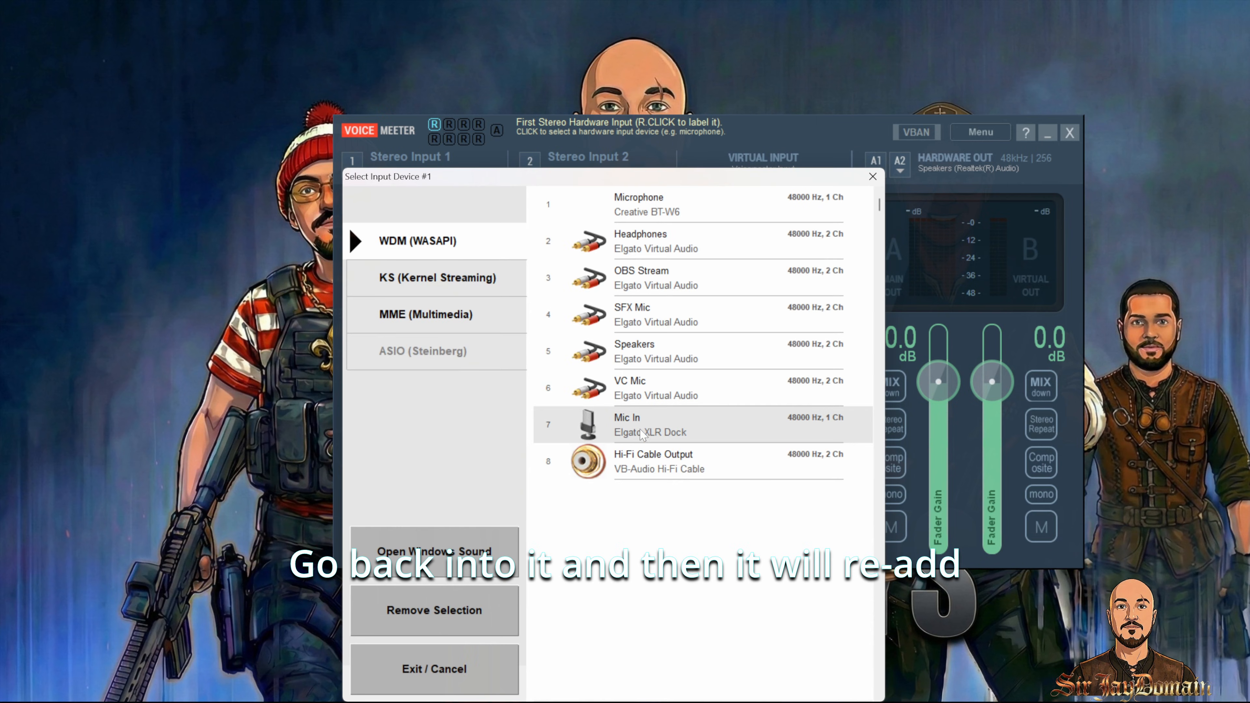
pyautogui.click(669, 462)
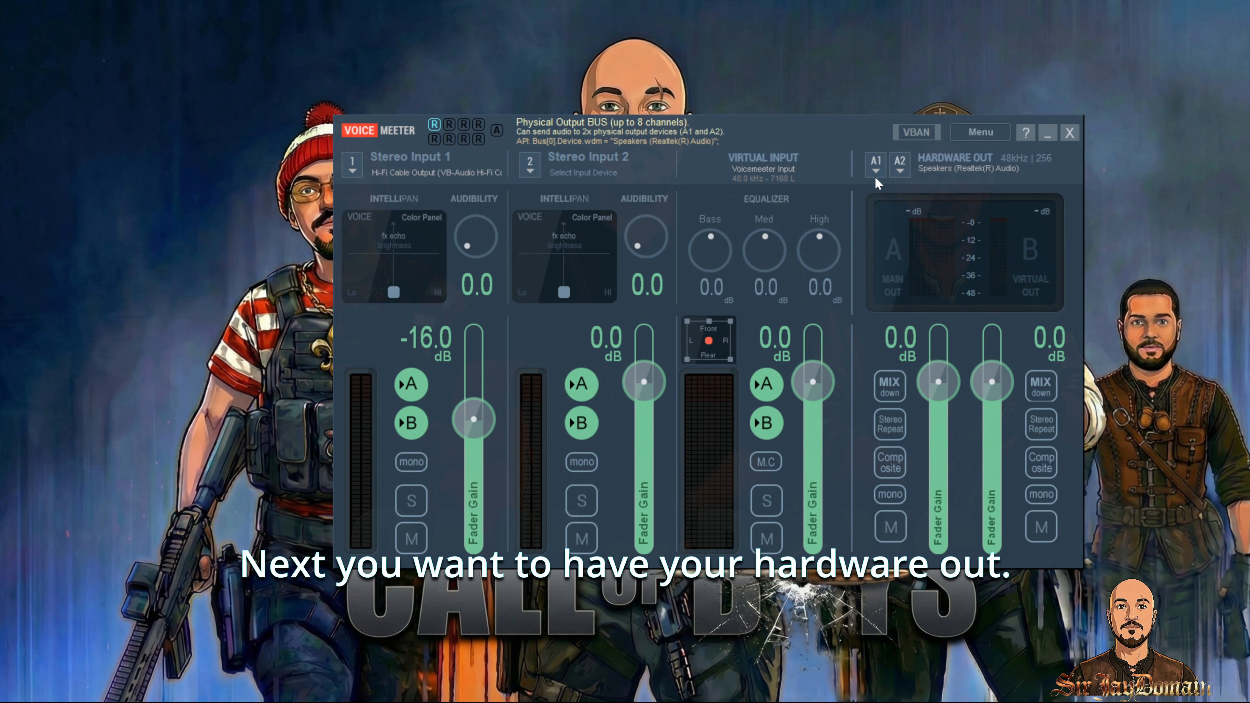
# Step: Remove and reselect Speakers (Realtek(R) Audio) as the A1 hardware output device
pyautogui.click(876, 167)
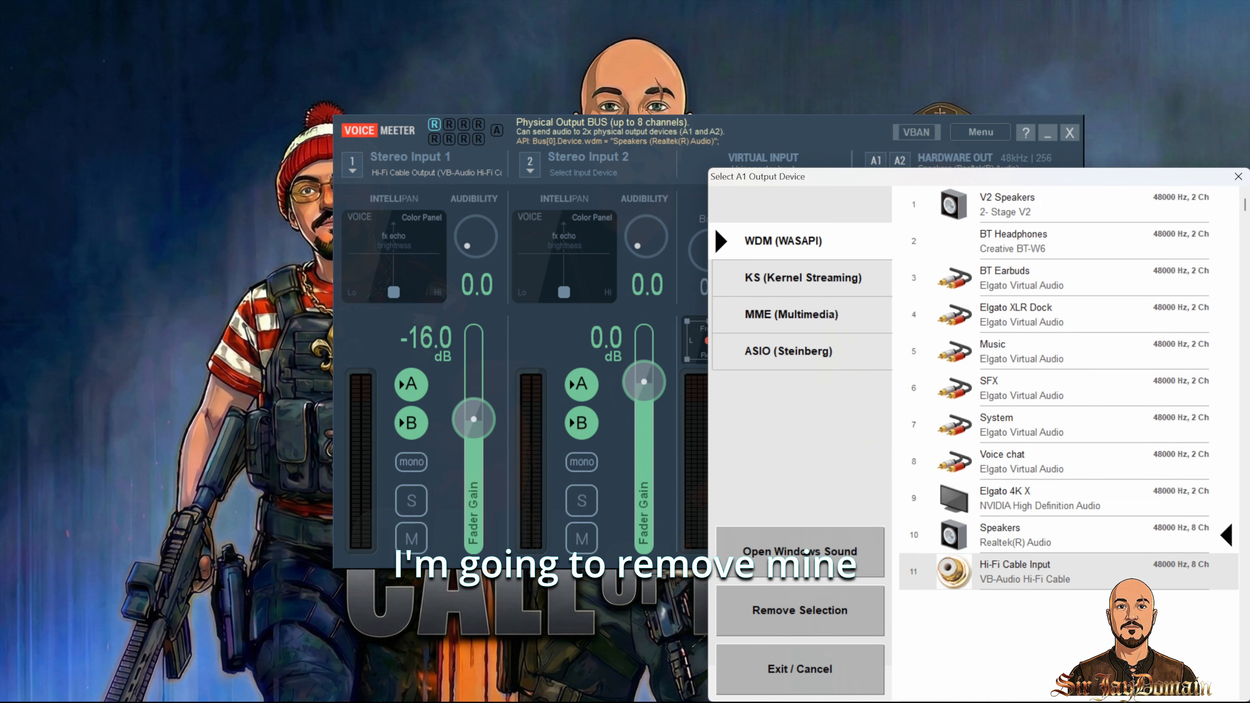
pyautogui.click(799, 610)
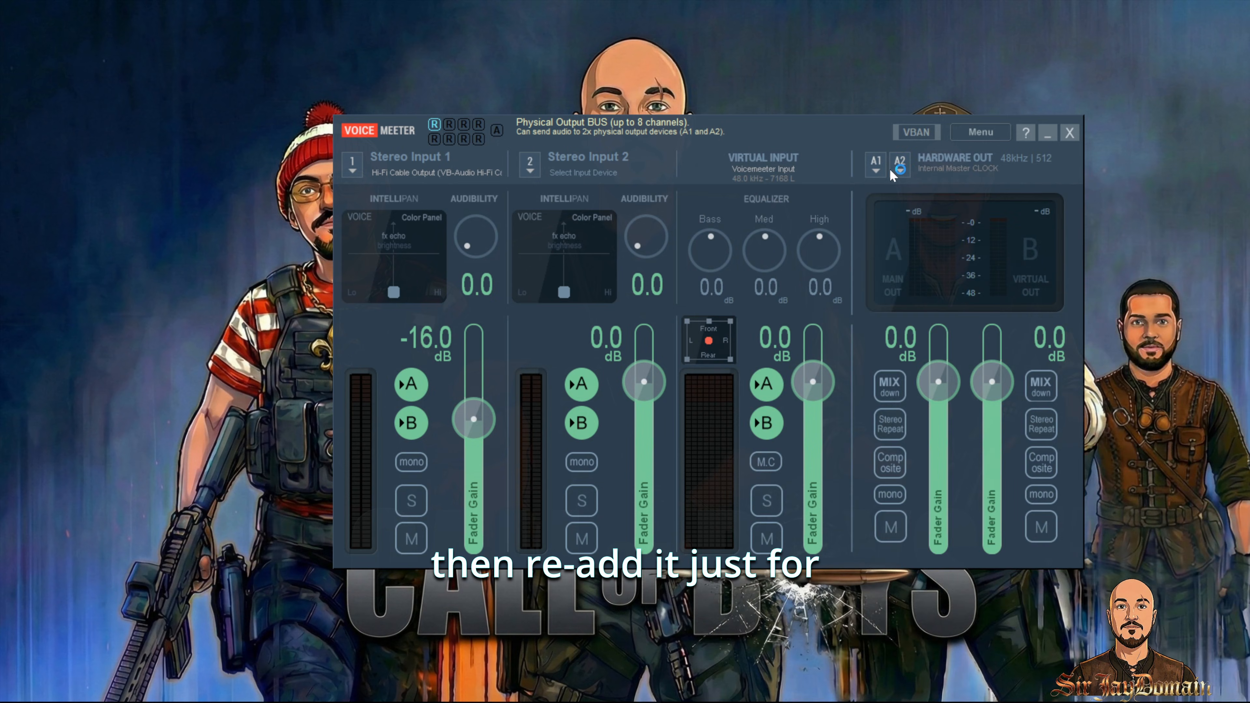
pyautogui.click(871, 171)
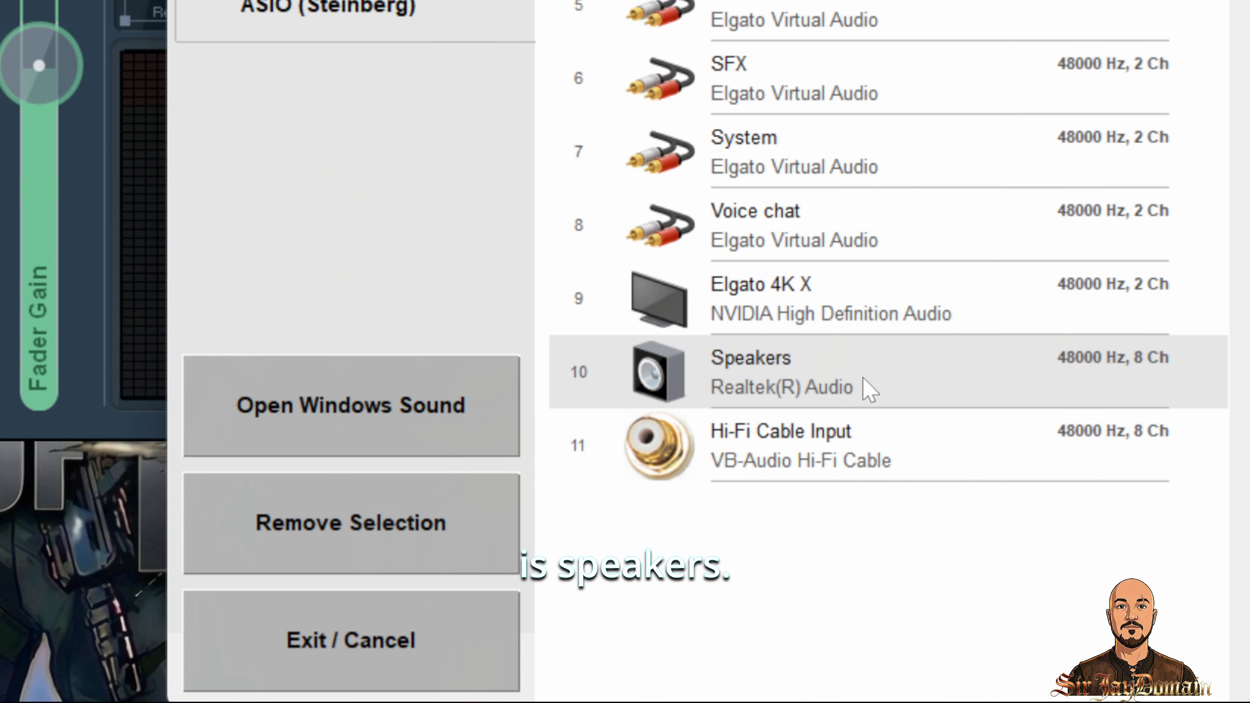
pyautogui.click(1056, 539)
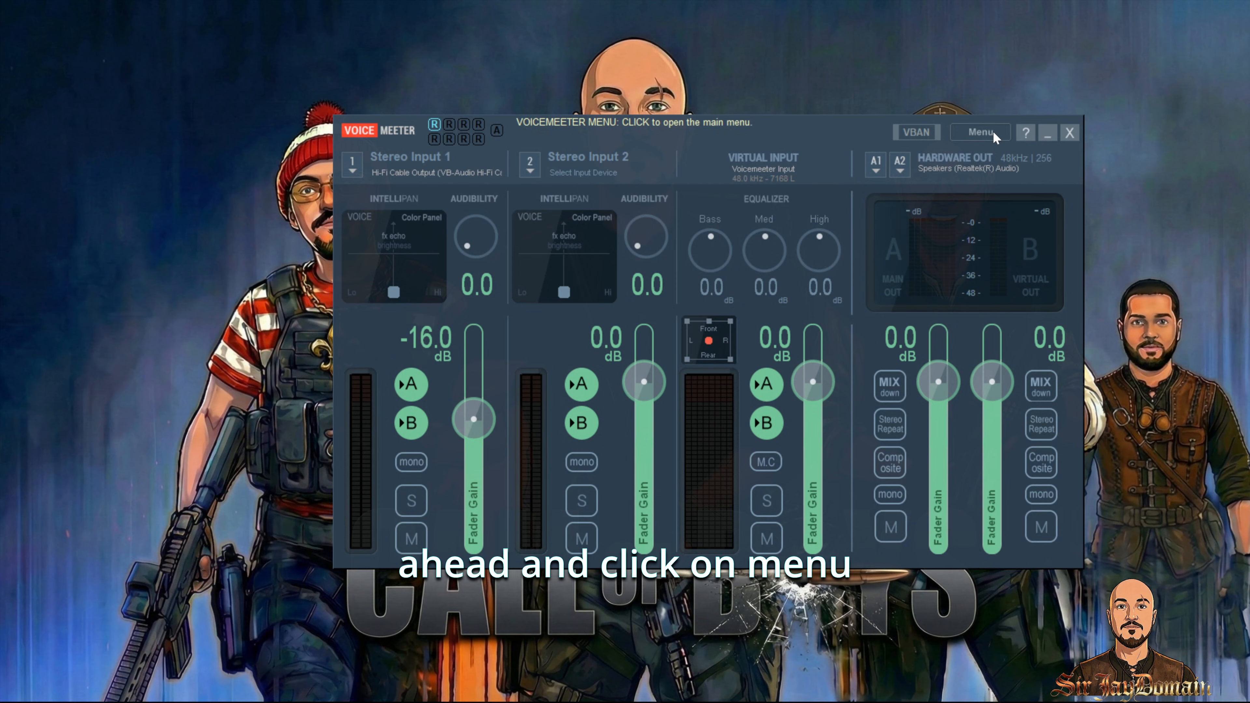
# Step: Inspect the Buffering WDM options in Voicemeeter's System Settings, then close the settings and Voicemeeter
pyautogui.click(993, 138)
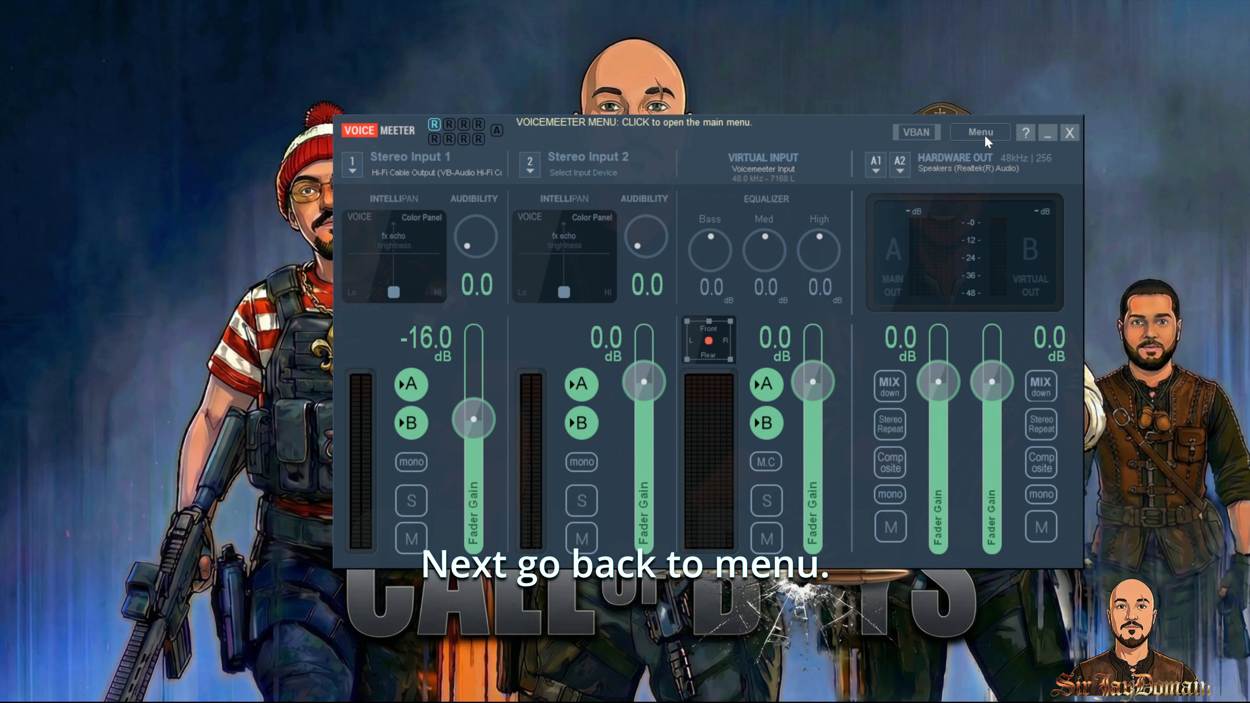
pyautogui.click(985, 140)
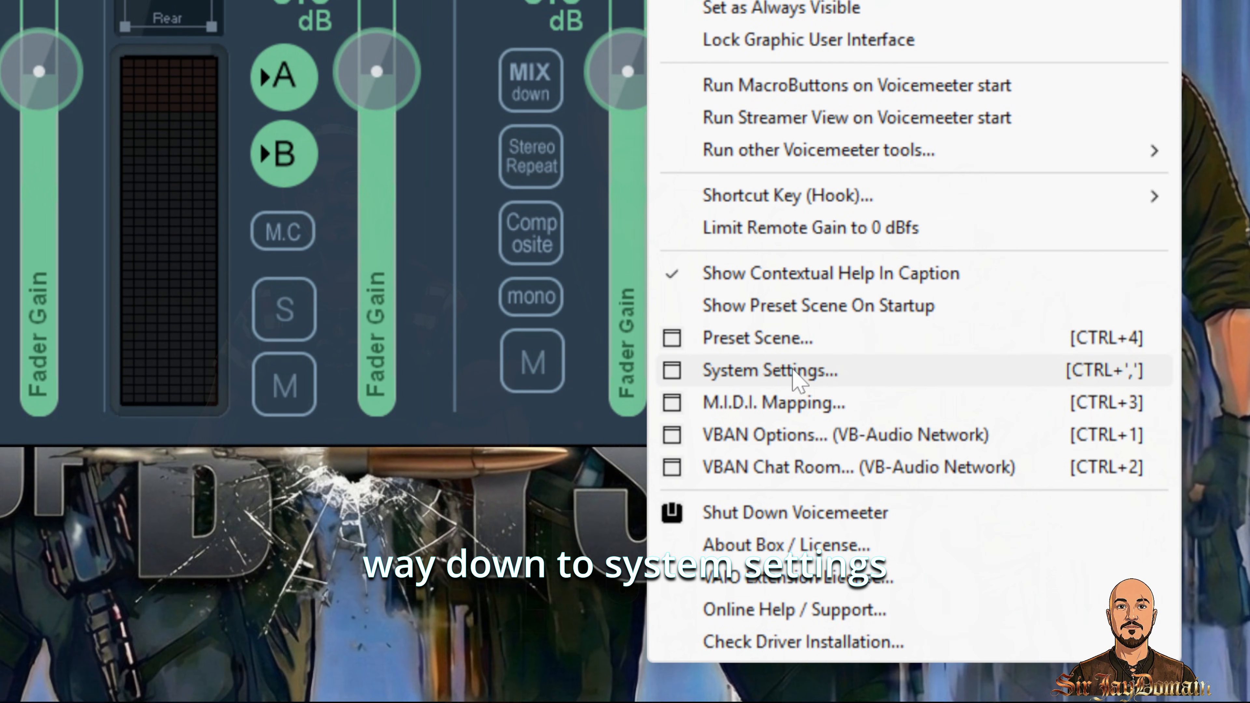
pyautogui.click(797, 379)
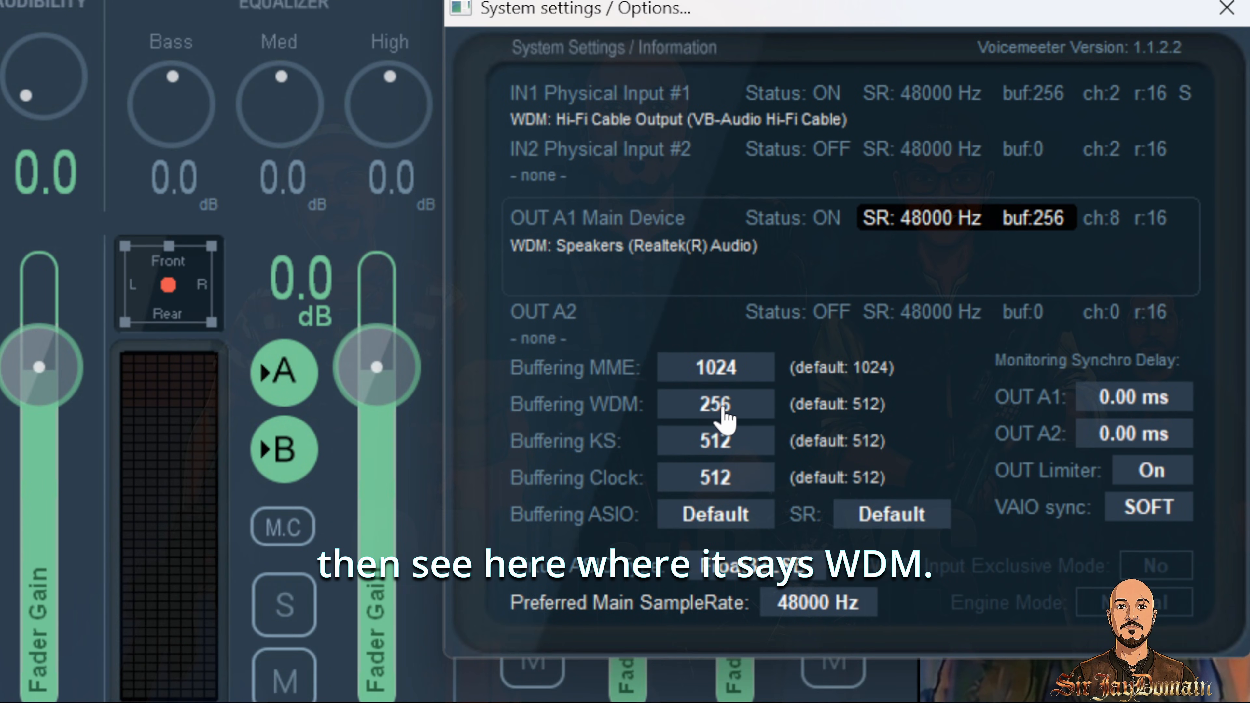
pyautogui.click(732, 415)
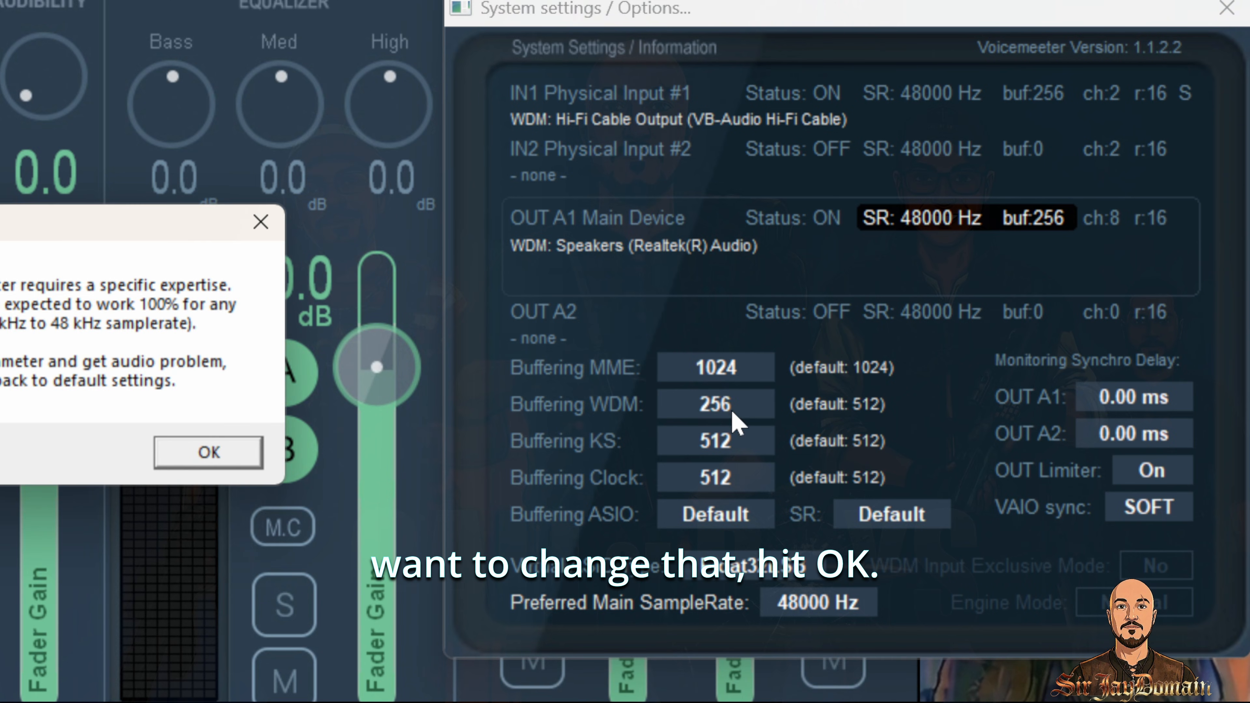
pyautogui.click(215, 452)
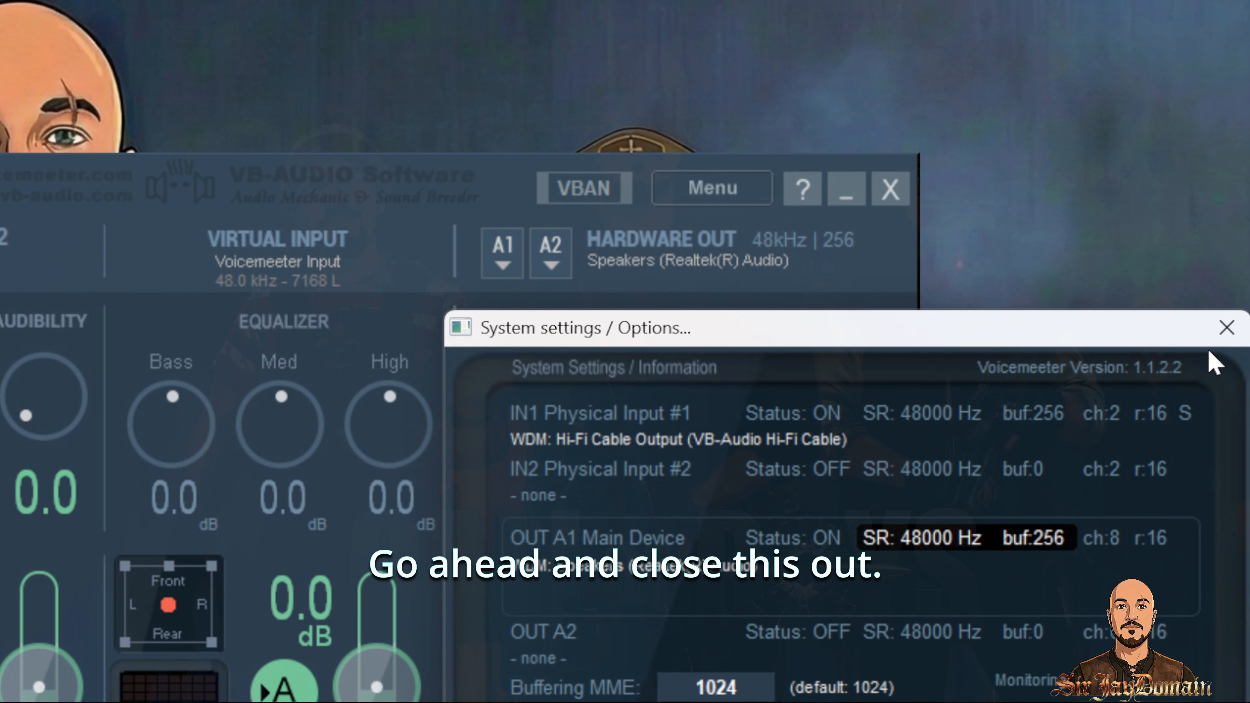
pyautogui.click(1227, 73)
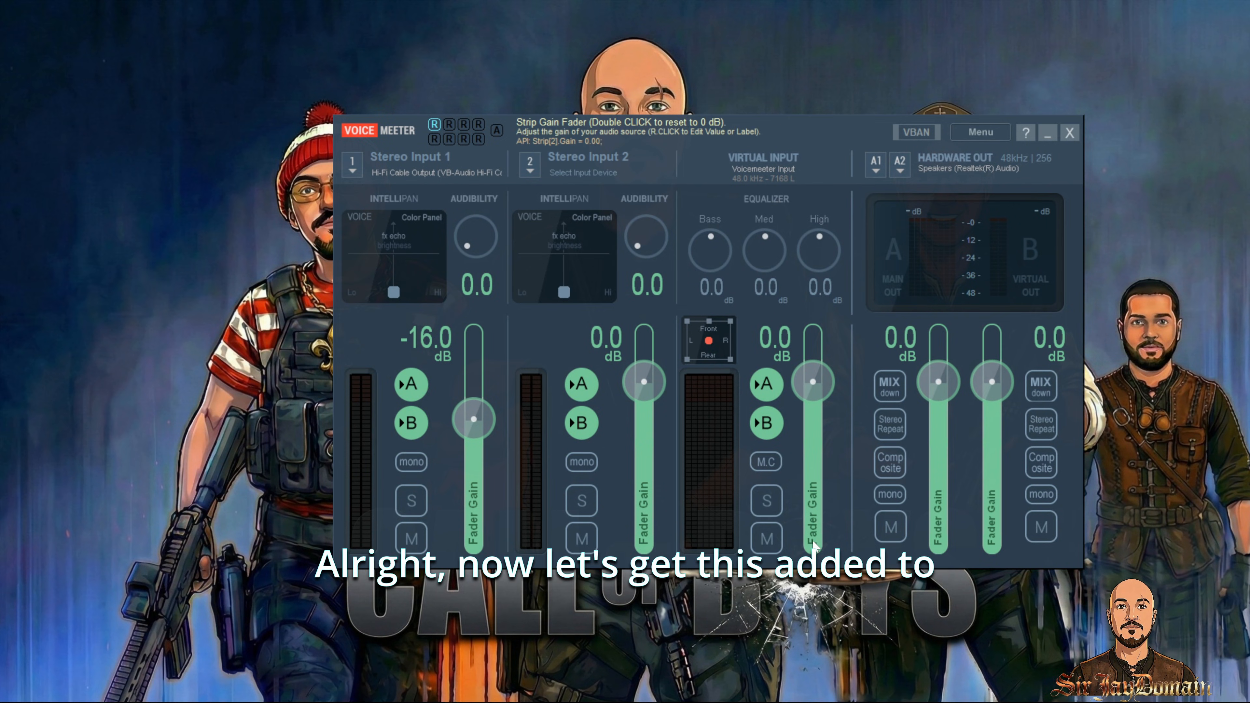
pyautogui.click(1070, 135)
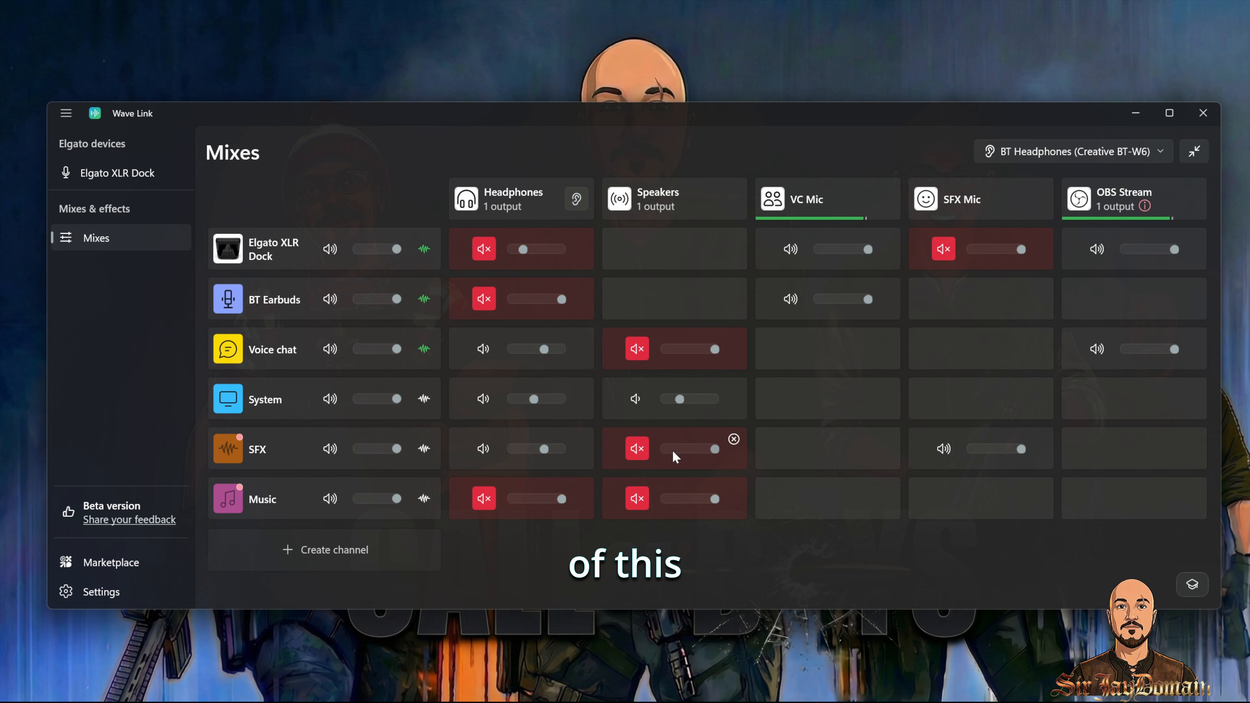
# Step: Add Voicemeeter Input (VB-Audio Voicemeeter VAIO) as an additional output of the Headphones mix in Wave Link
pyautogui.click(511, 198)
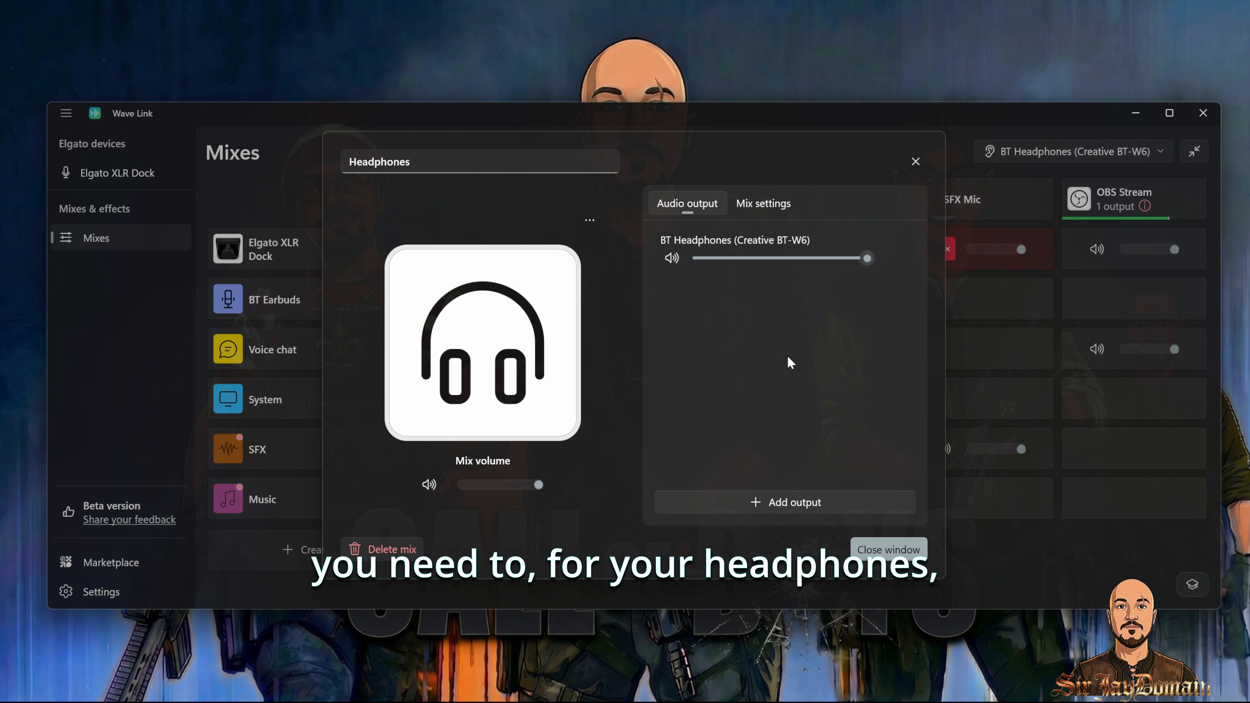
pyautogui.click(789, 502)
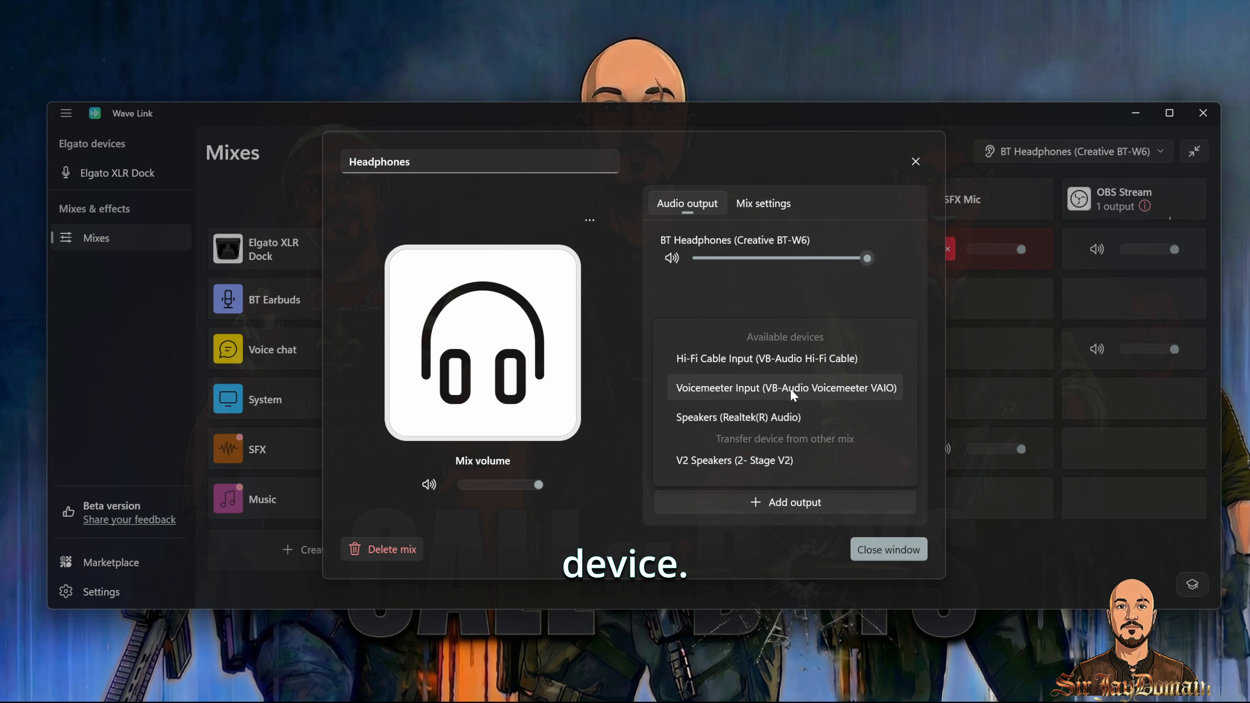
pyautogui.click(773, 388)
pyautogui.press('super')
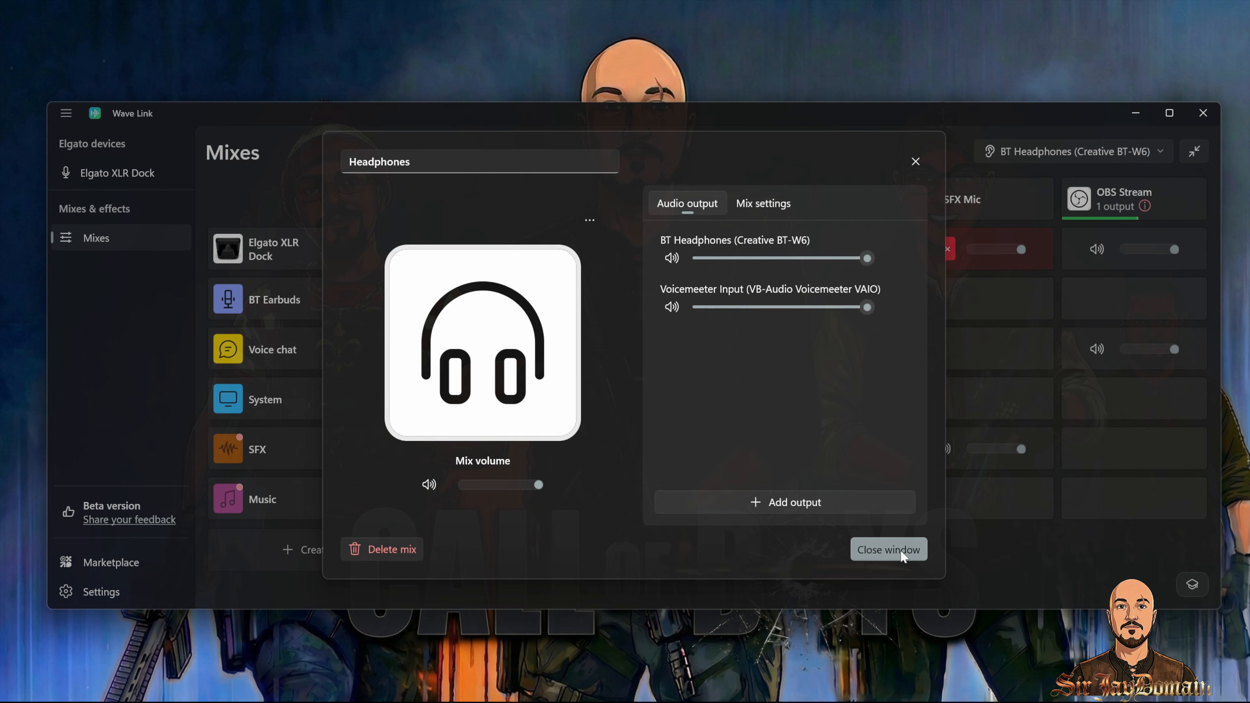
pyautogui.click(900, 550)
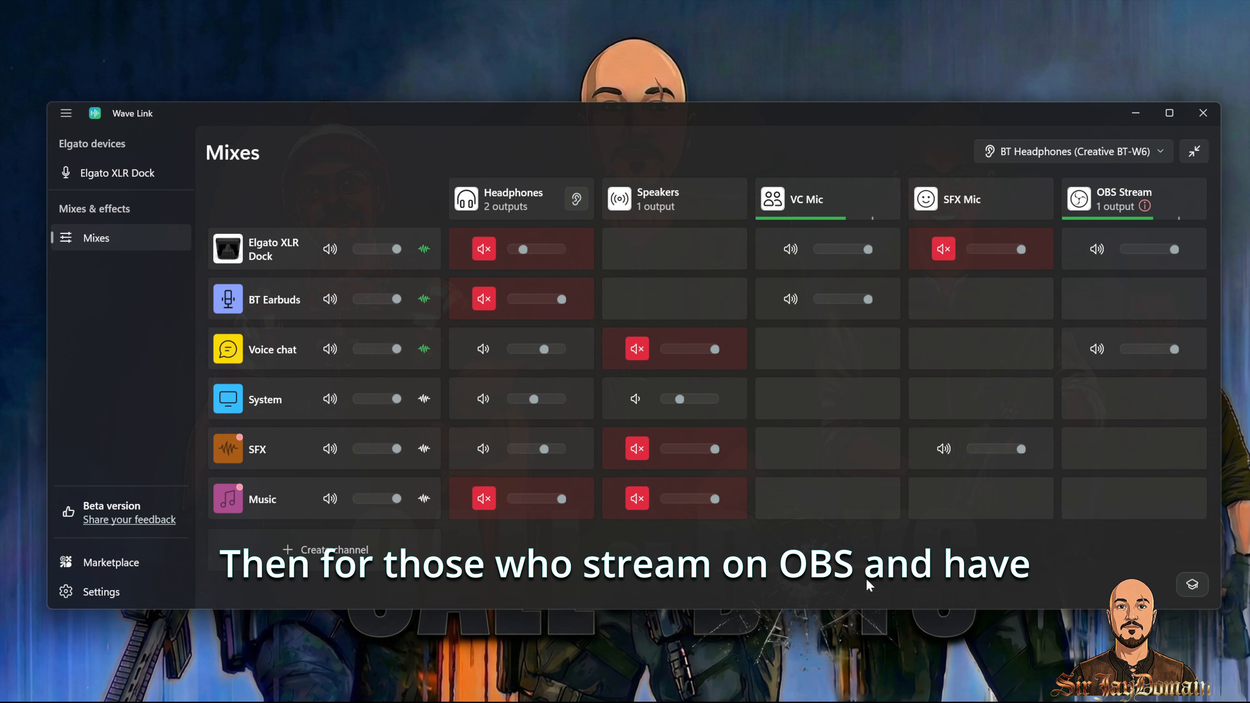
# Step: Create a Hi-Fi Cable Output channel and add it to the OBS Stream mix, lowering its volume slightly
pyautogui.click(1186, 197)
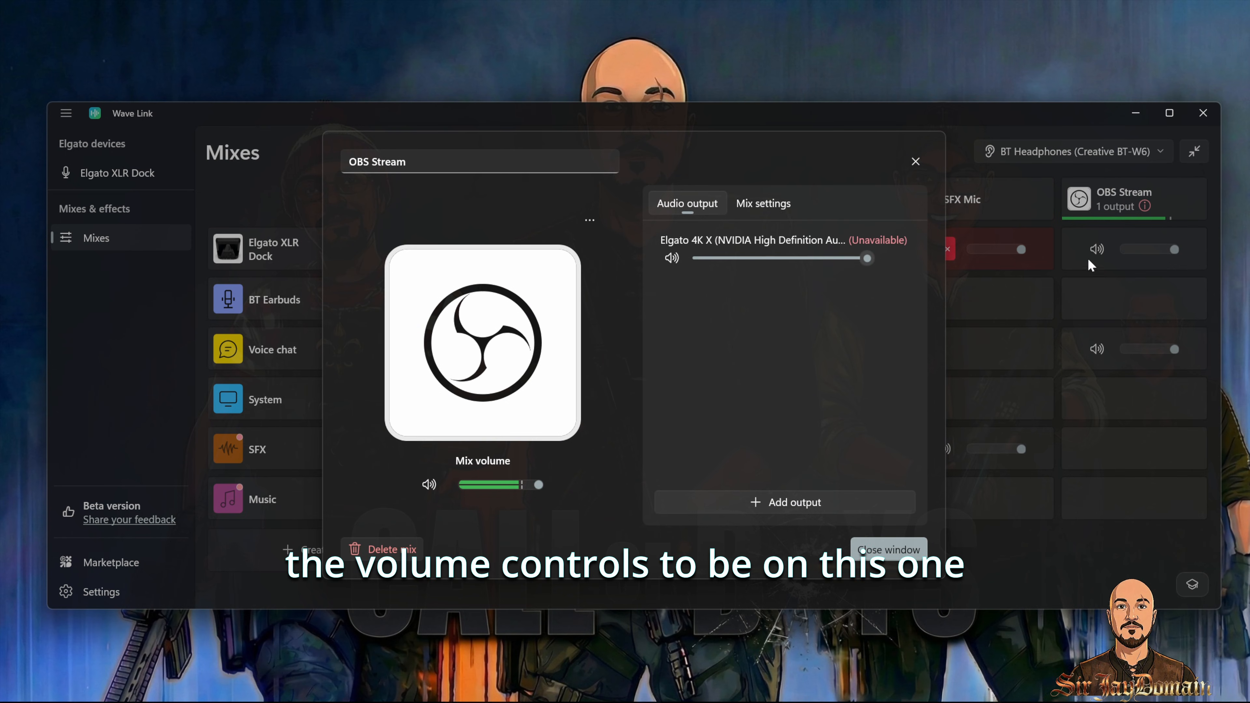
pyautogui.click(914, 164)
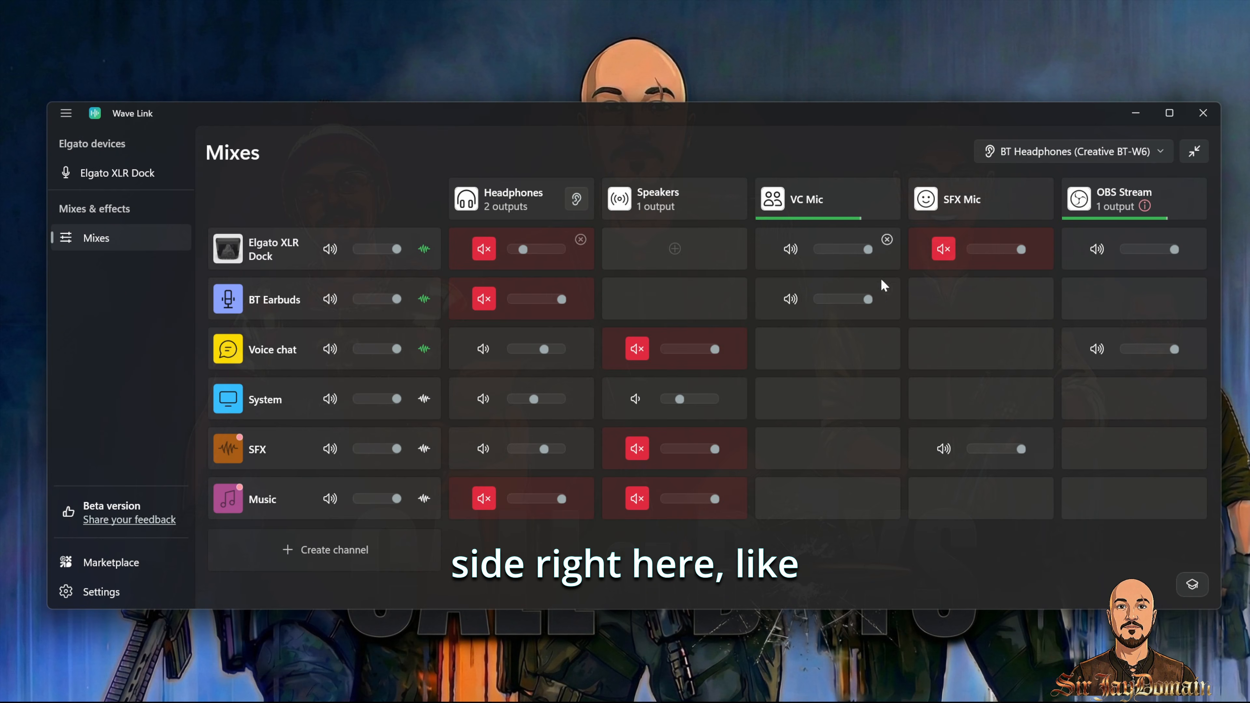
pyautogui.click(312, 550)
pyautogui.click(325, 295)
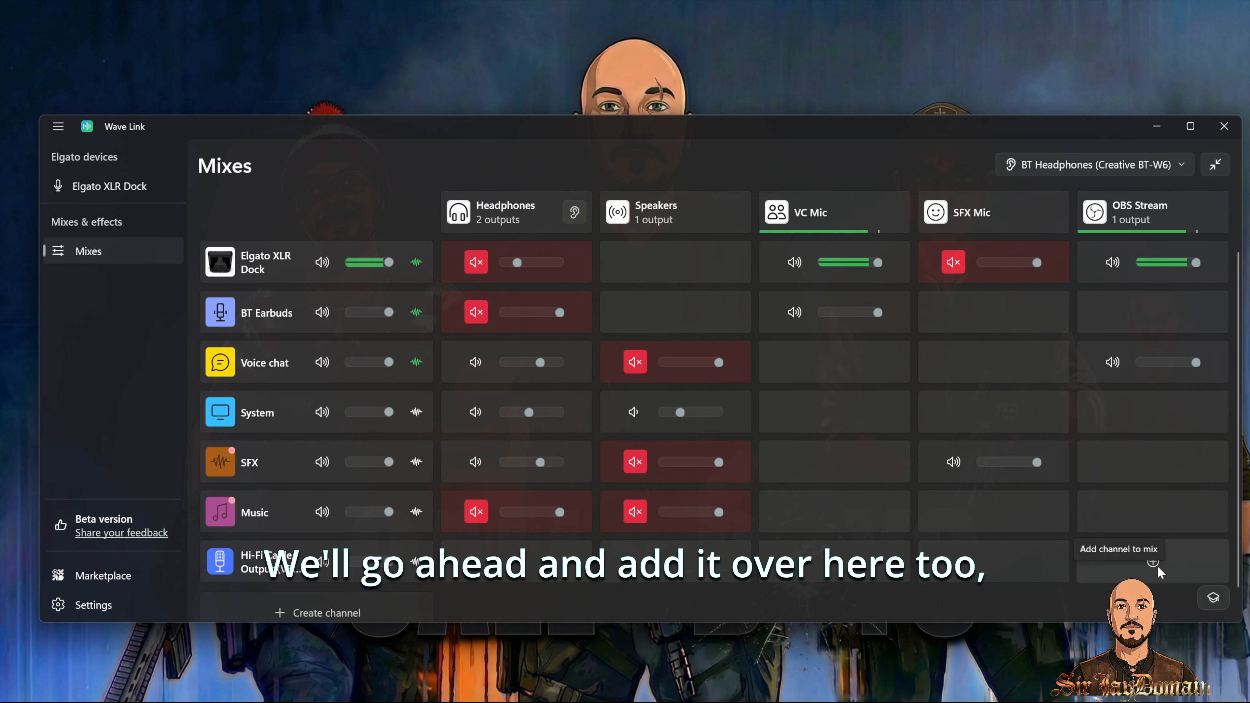
pyautogui.click(1156, 565)
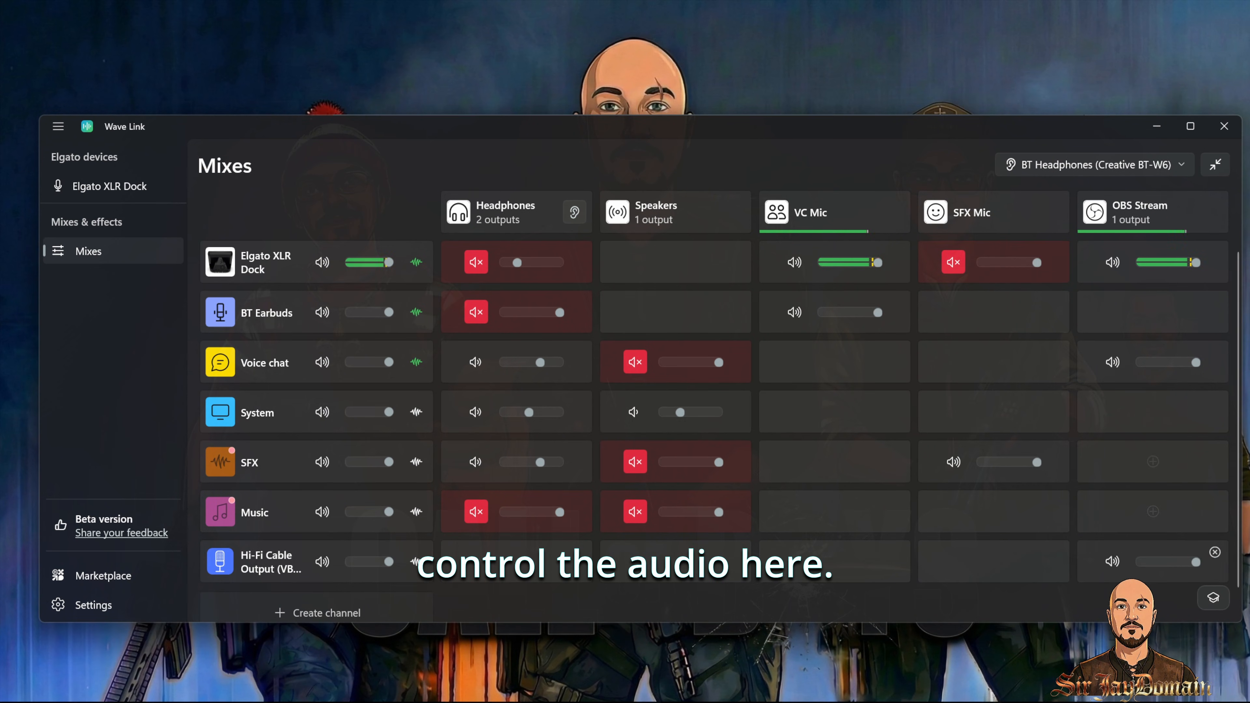
pyautogui.moveTo(1185, 563); pyautogui.dragTo(1167, 561)
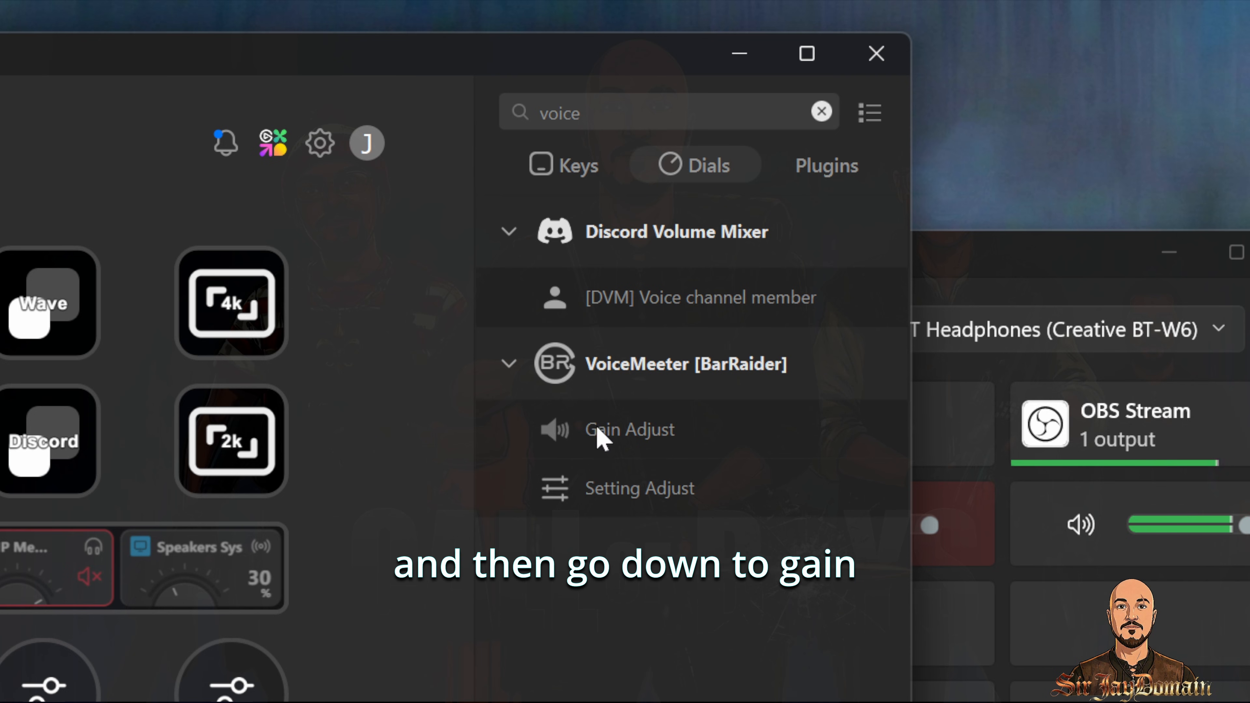
# Step: Assign a VoiceMeeter Gain Adjust action to a Stream Deck dial and title it Art Tunes
pyautogui.moveTo(604, 446); pyautogui.dragTo(0, 697)
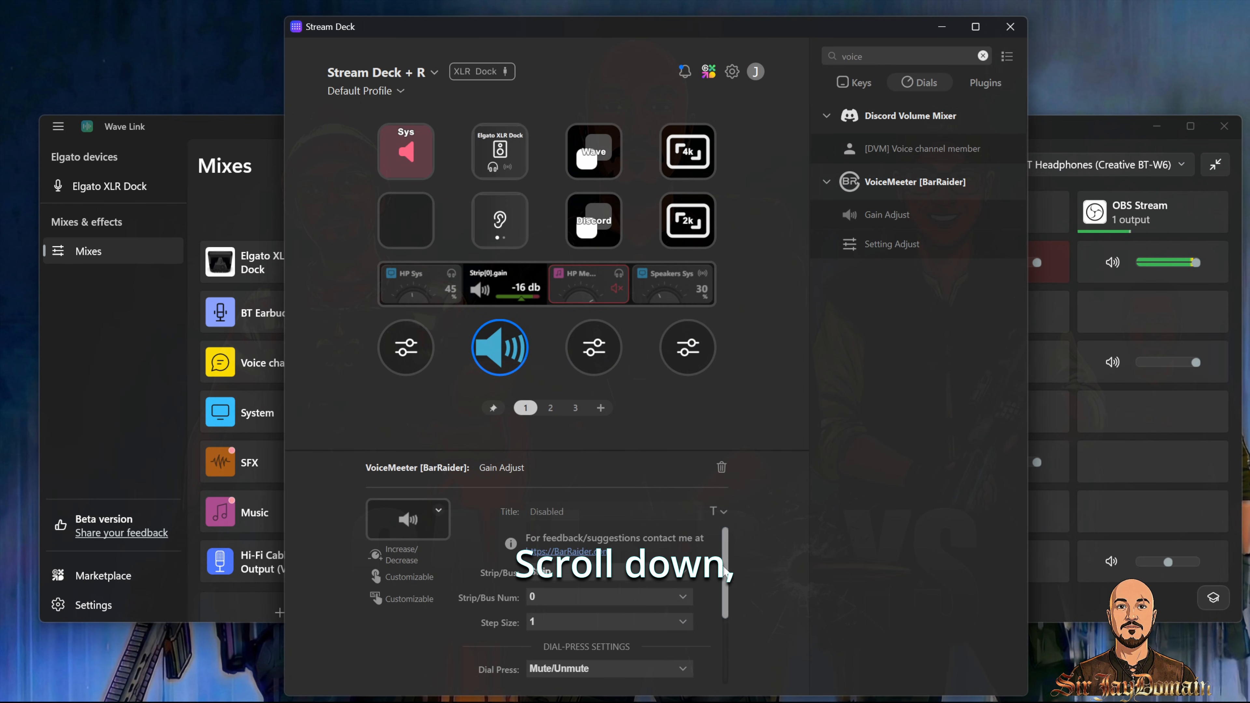
pyautogui.moveTo(724, 567); pyautogui.dragTo(738, 658)
pyautogui.click(620, 645)
pyautogui.write('A')
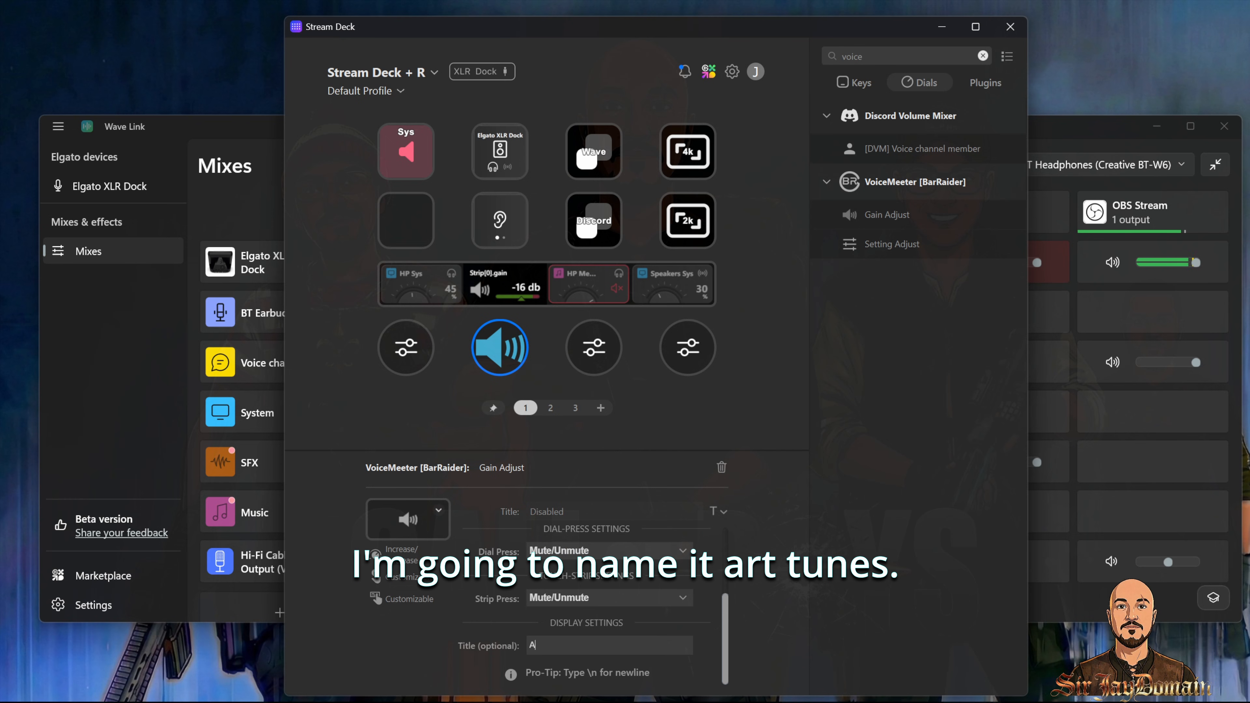
pyautogui.write('rt Tunes')
pyautogui.moveTo(789, 33); pyautogui.dragTo(513, 38)
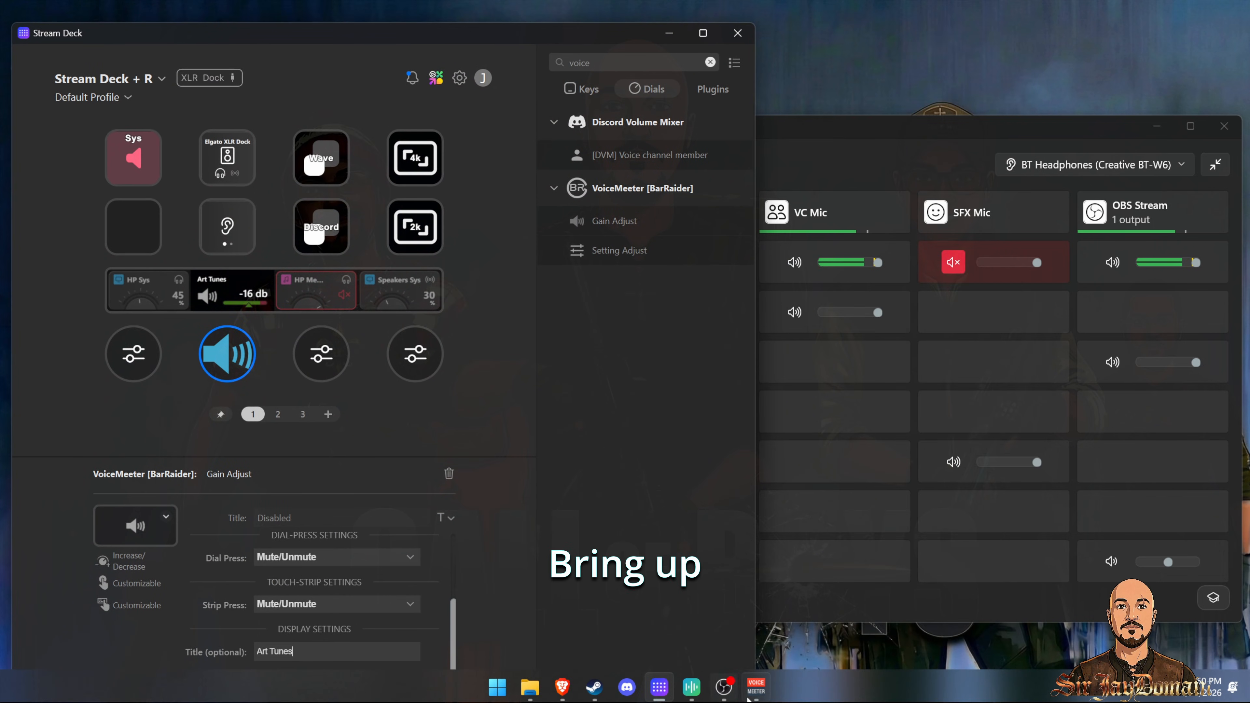
# Step: Bring up Voicemeeter beside the Stream Deck to compare the Stereo Input 1 gain with the dial
pyautogui.click(756, 688)
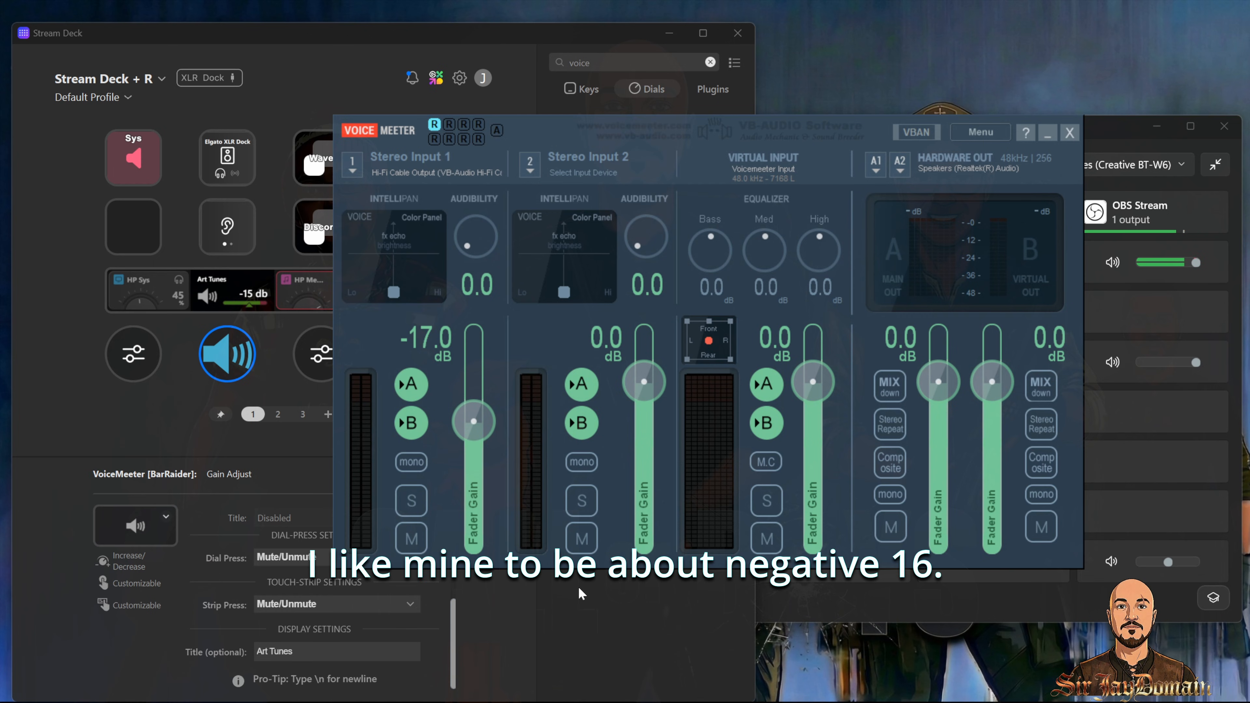
pyautogui.click(454, 651)
pyautogui.moveTo(454, 647)
pyautogui.mouseDown()
pyautogui.moveTo(453, 582)
pyautogui.moveTo(453, 628)
pyautogui.mouseUp()
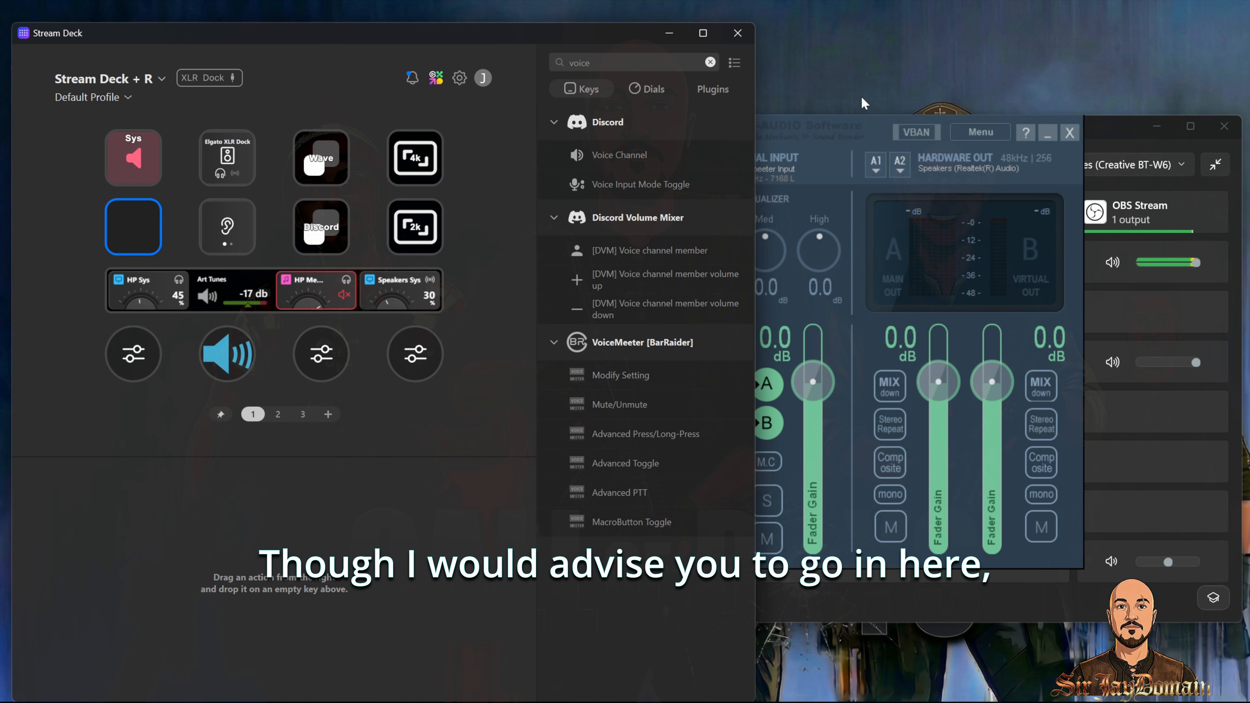
# Step: Nudge the Stereo Input 1 fader in Voicemeeter to about -16.7 dB
pyautogui.click(875, 130)
pyautogui.moveTo(474, 432); pyautogui.dragTo(472, 430)
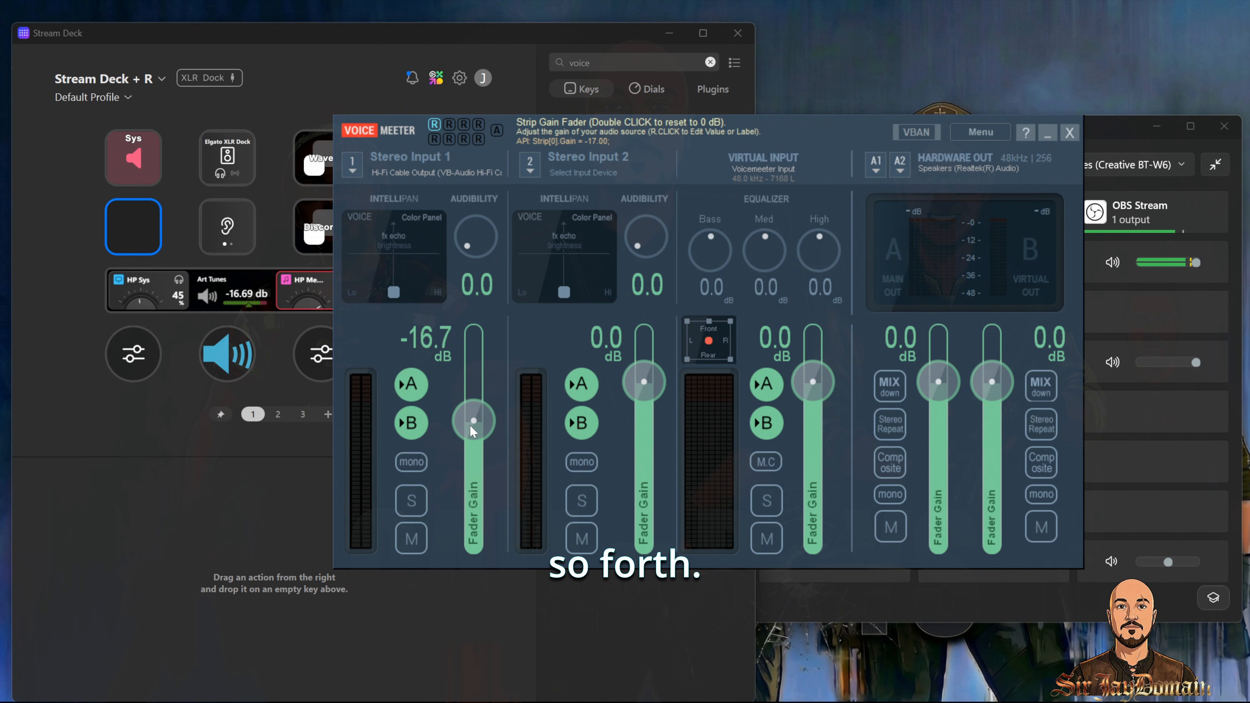
# Step: Add a VoiceMeeter Modify Setting action to an empty Stream Deck key, setting gain on Strip 0 to -18
pyautogui.click(241, 505)
pyautogui.moveTo(621, 375); pyautogui.dragTo(133, 226)
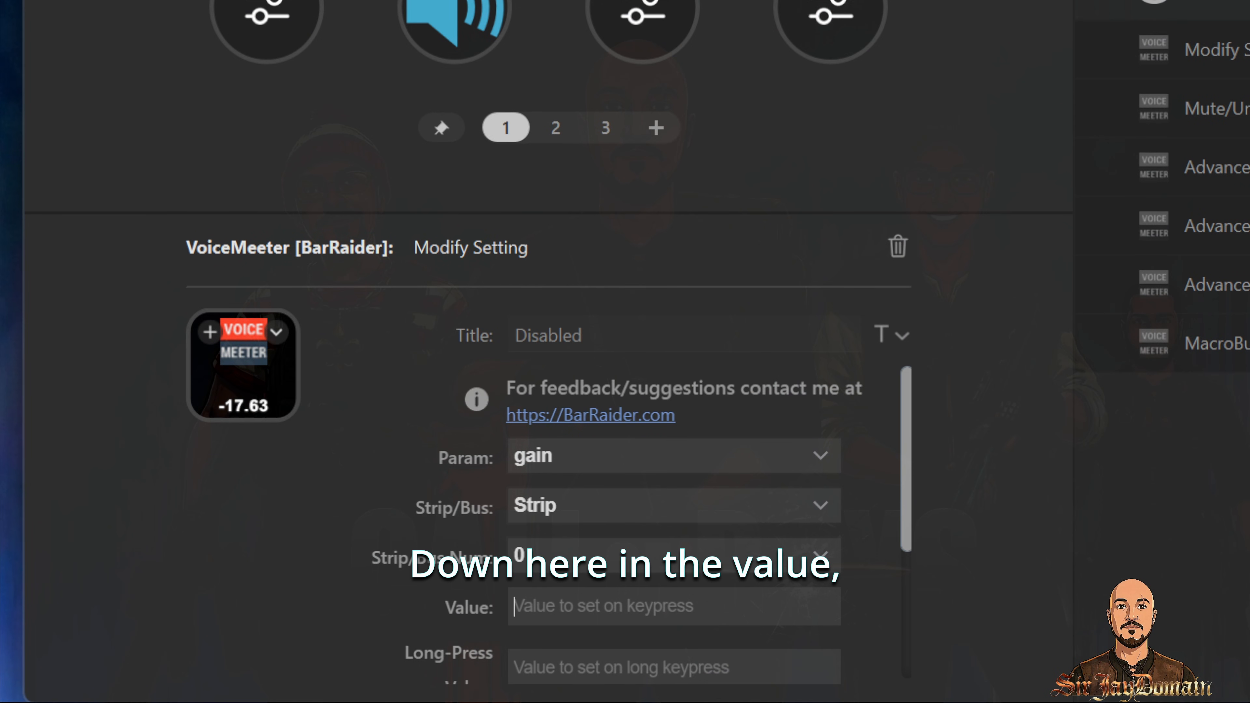
pyautogui.click(555, 590)
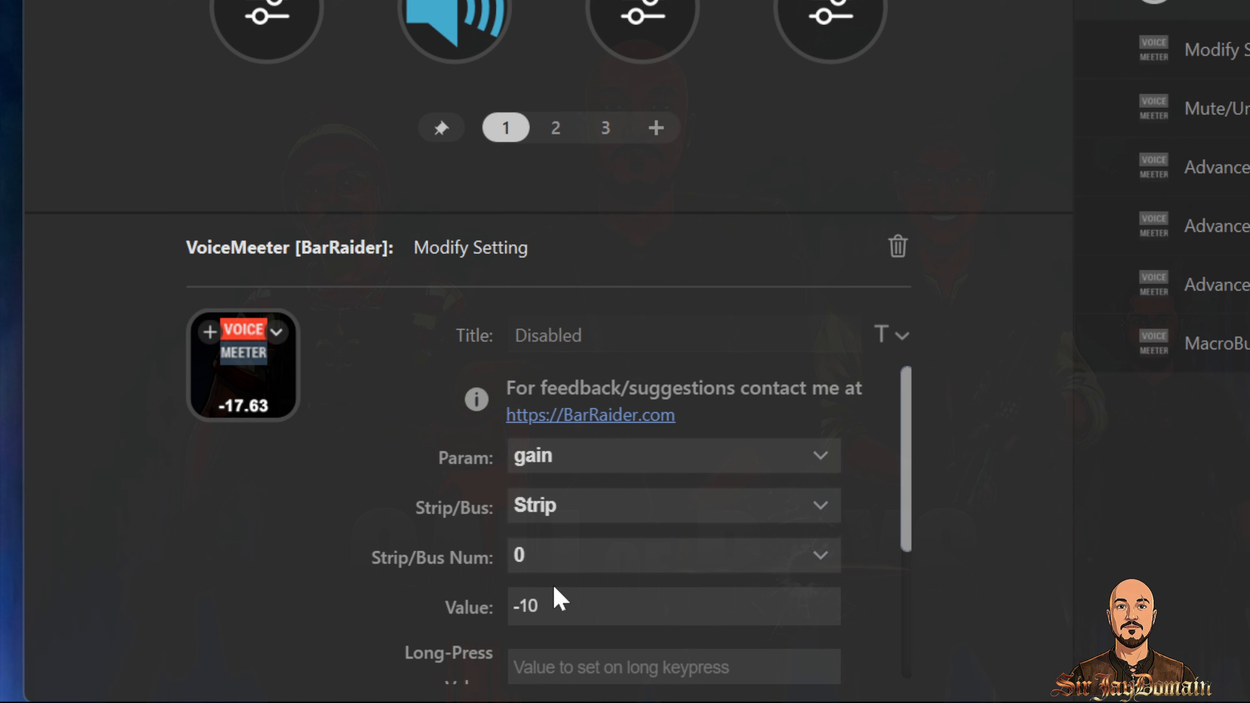
pyautogui.press('BackSpace')
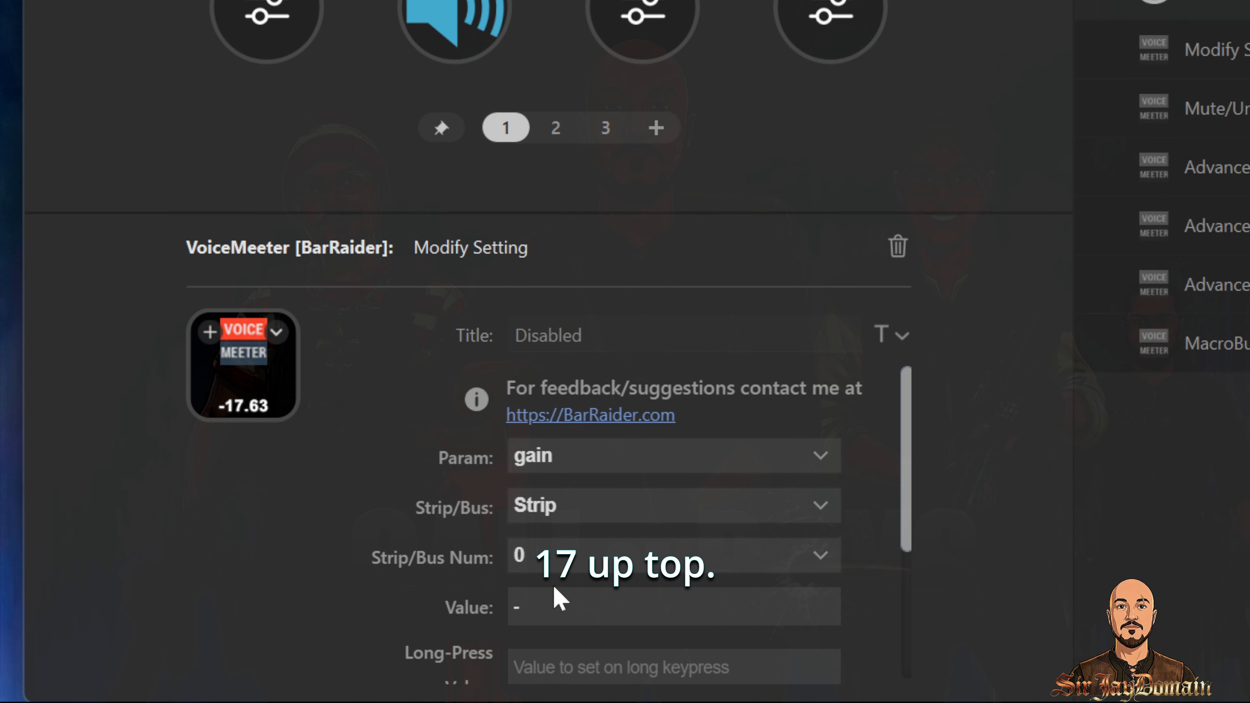
pyautogui.write('18')
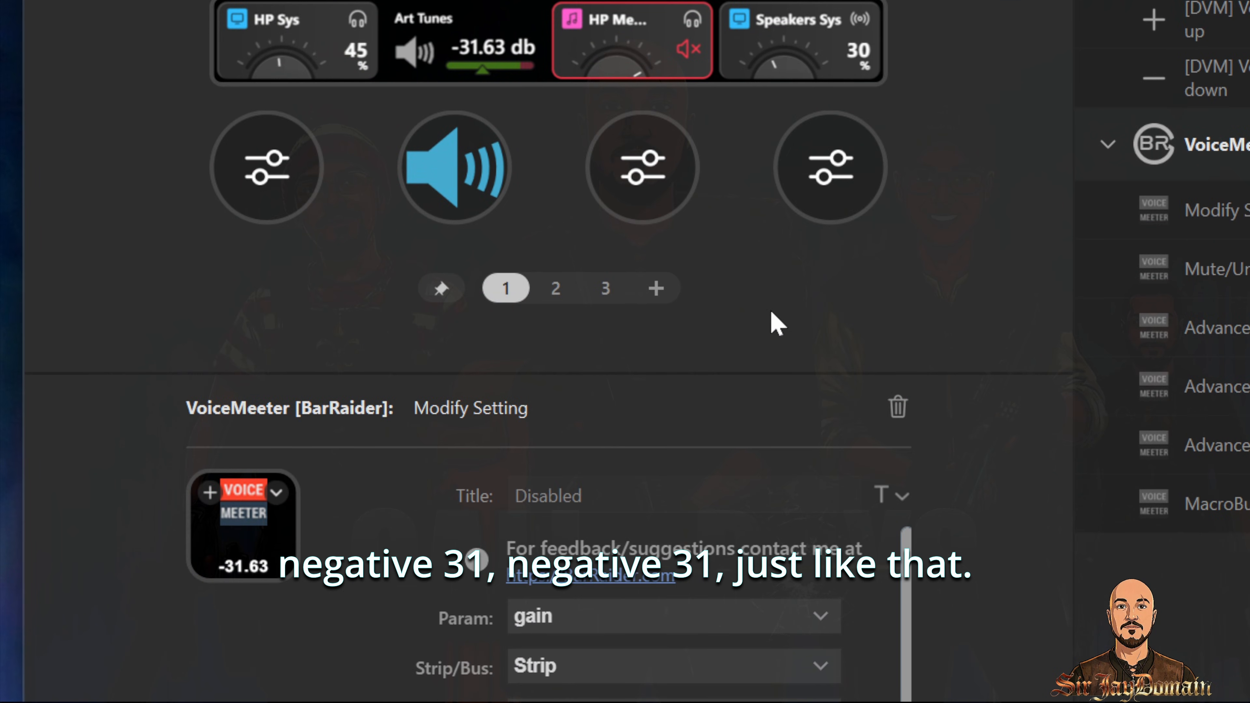
# Step: Select the Art Tunes dial and the new VoiceMeeter key to compare their gain readings
pyautogui.click(458, 168)
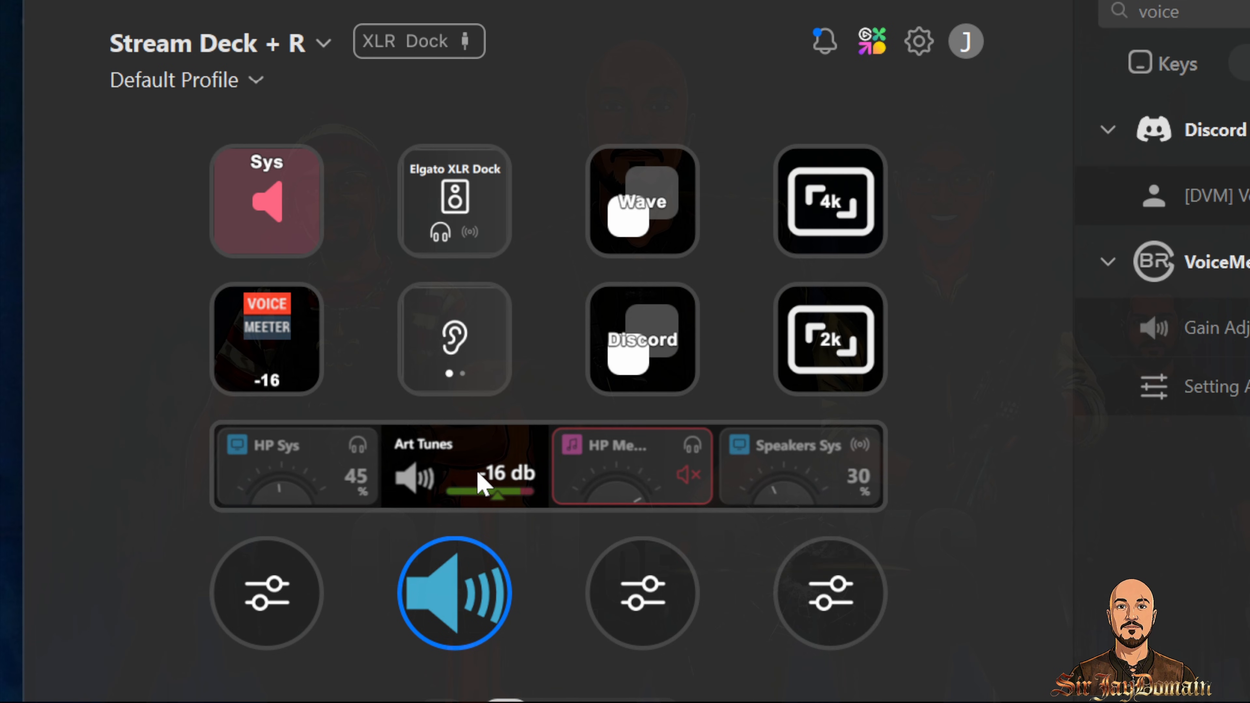
pyautogui.click(315, 311)
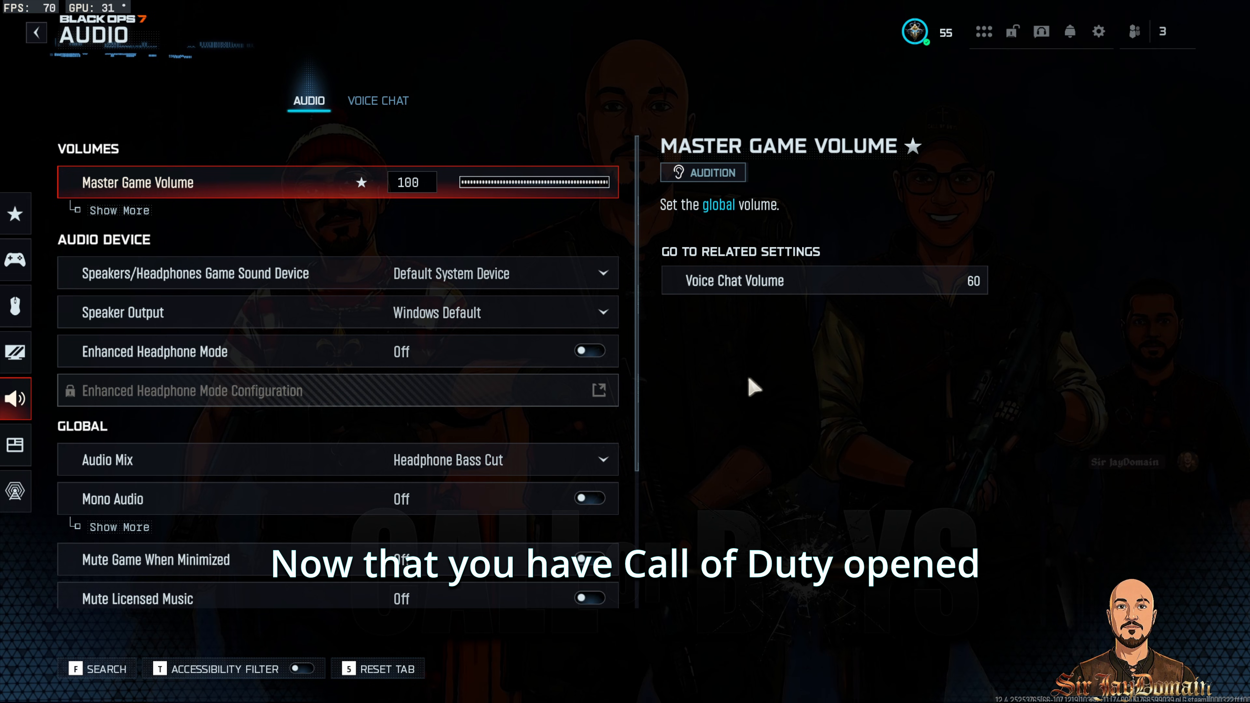
# Step: Set the game's Speakers/Headphones Game Sound Device to Hi-Fi Cable Input (VB-Audio Hi-Fi Cable)
pyautogui.click(558, 275)
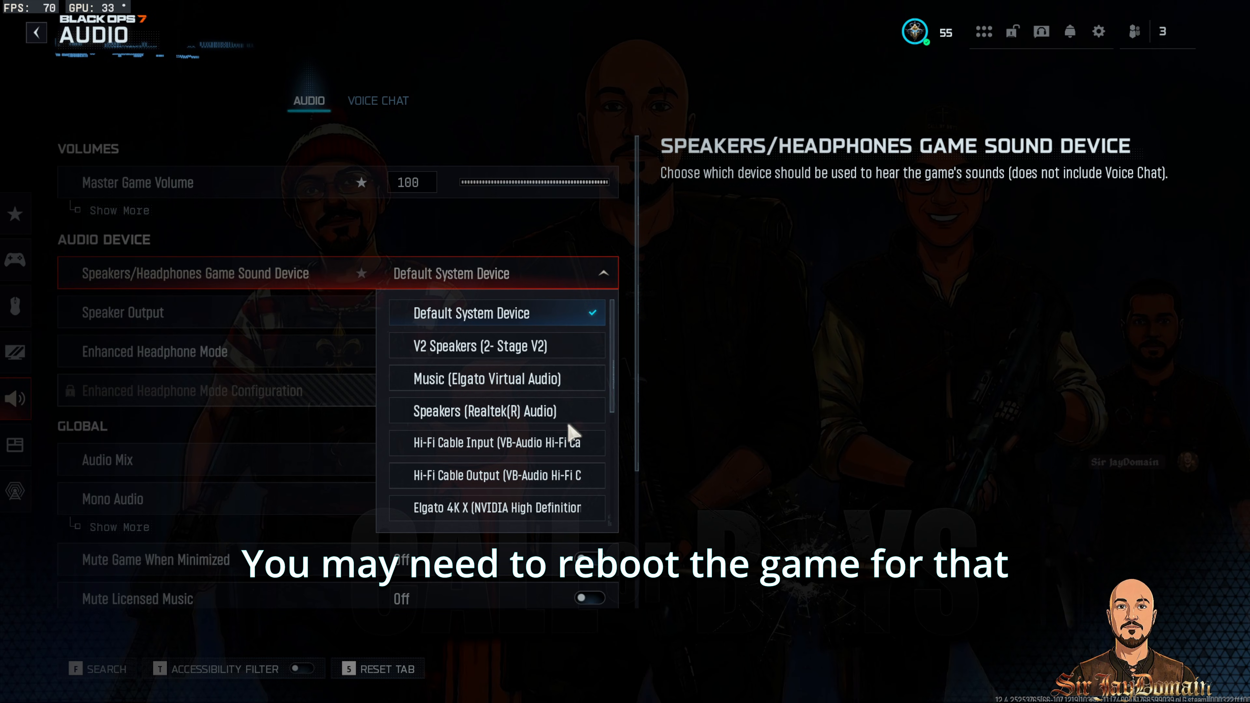
pyautogui.scroll(-2, 535, 392)
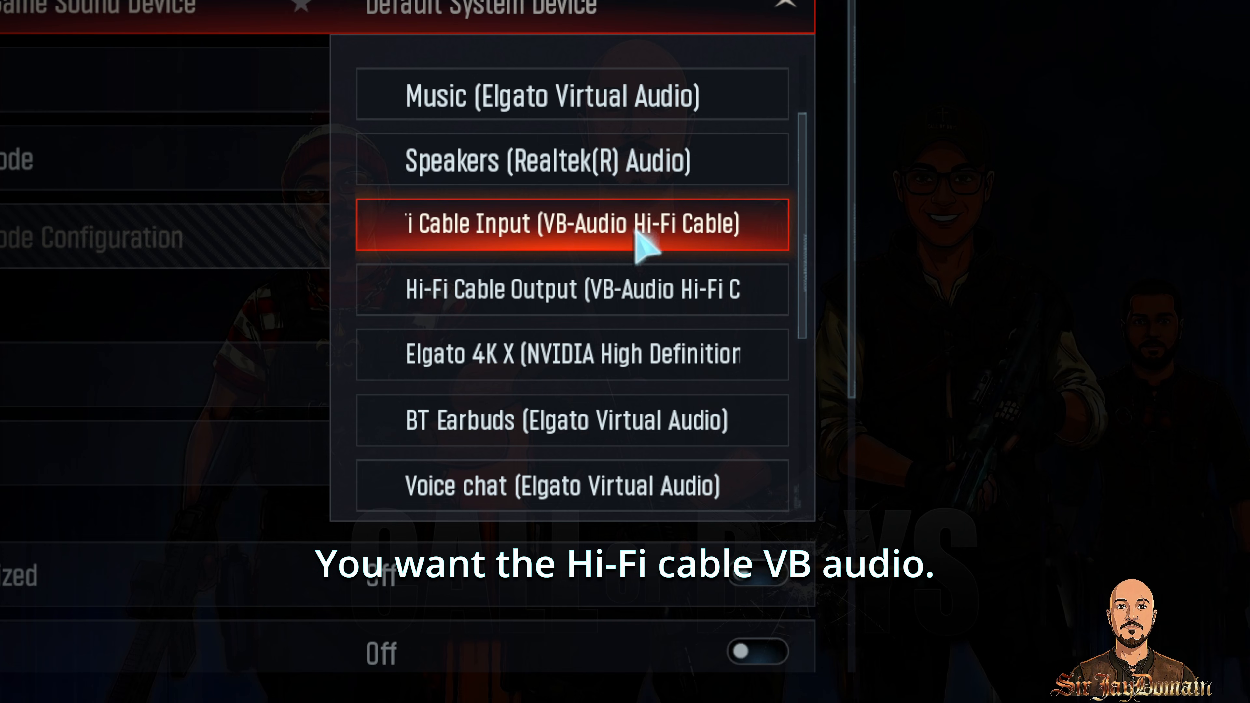
pyautogui.click(636, 232)
# Step: Set Speaker Output to 7.1 Surround and keep the Audio Mix on Headphone Bass Cut
pyautogui.click(642, 94)
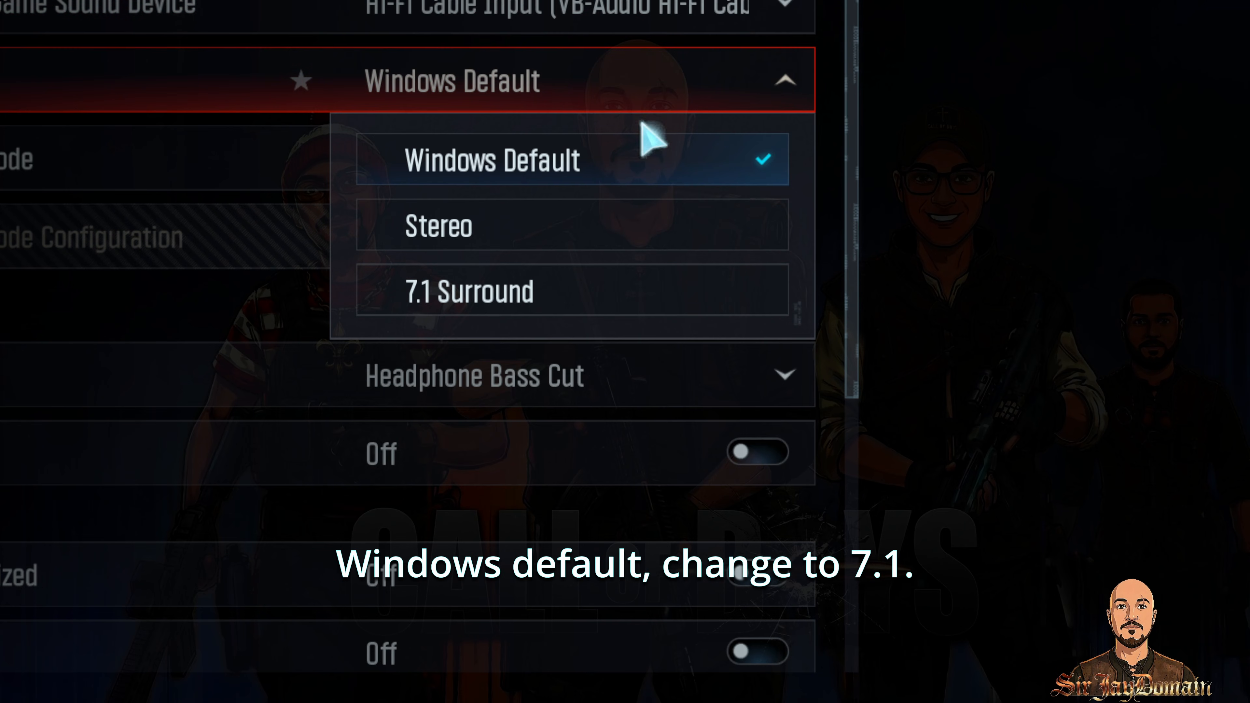
pyautogui.click(601, 289)
pyautogui.click(638, 386)
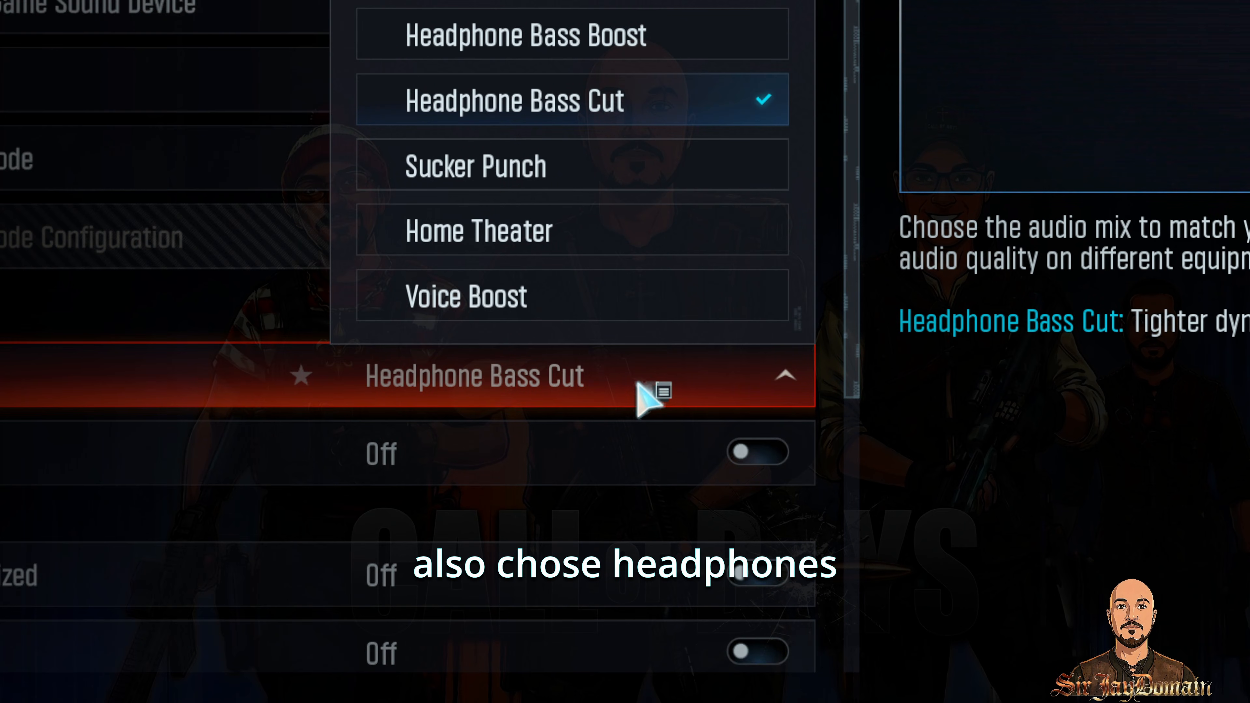
pyautogui.click(638, 386)
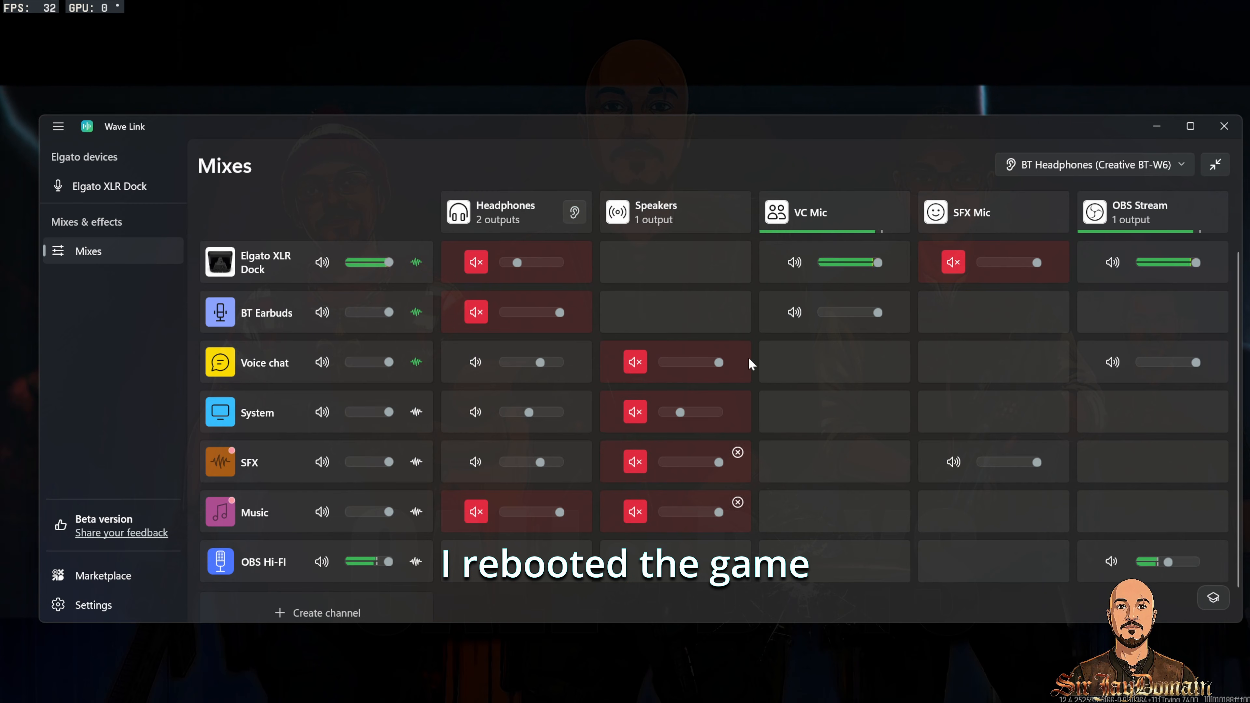
# Step: Open the Headphones mix settings in Wave Link to review its outputs, then close and minimize Wave Link
pyautogui.moveTo(831, 140)
pyautogui.mouseDown()
pyautogui.moveTo(849, 358)
pyautogui.moveTo(845, 139)
pyautogui.moveTo(819, 121)
pyautogui.mouseUp()
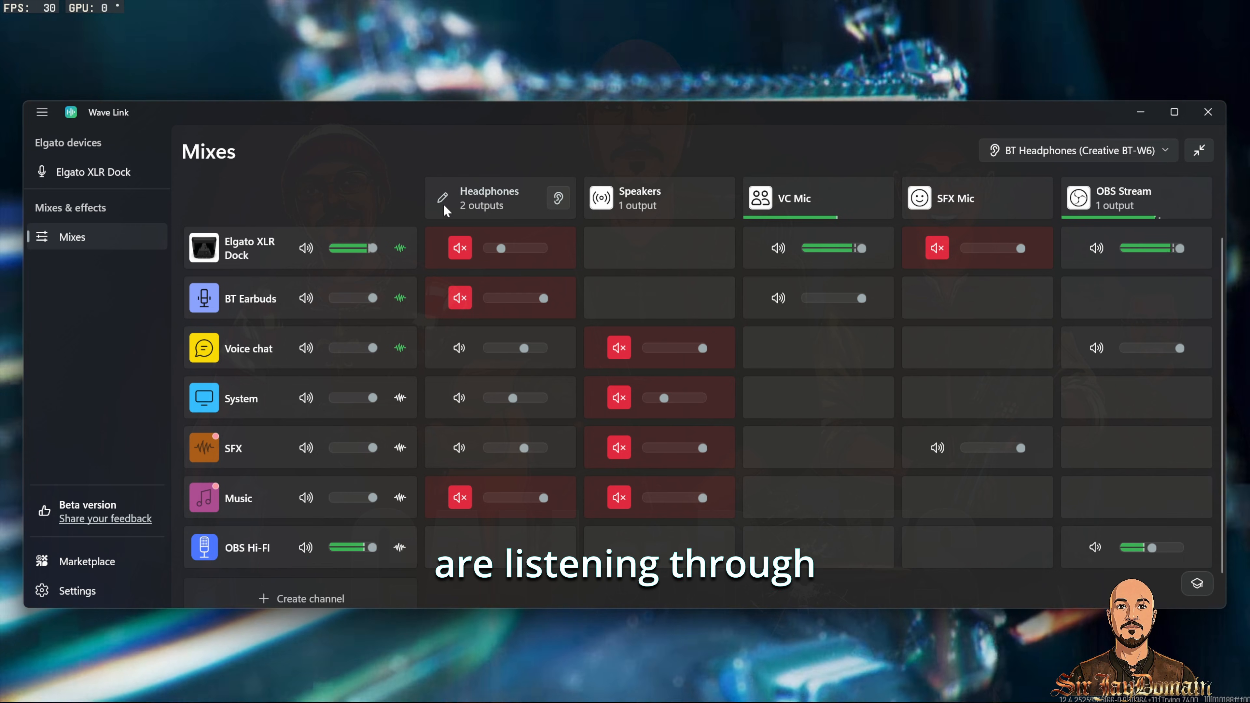
pyautogui.click(489, 198)
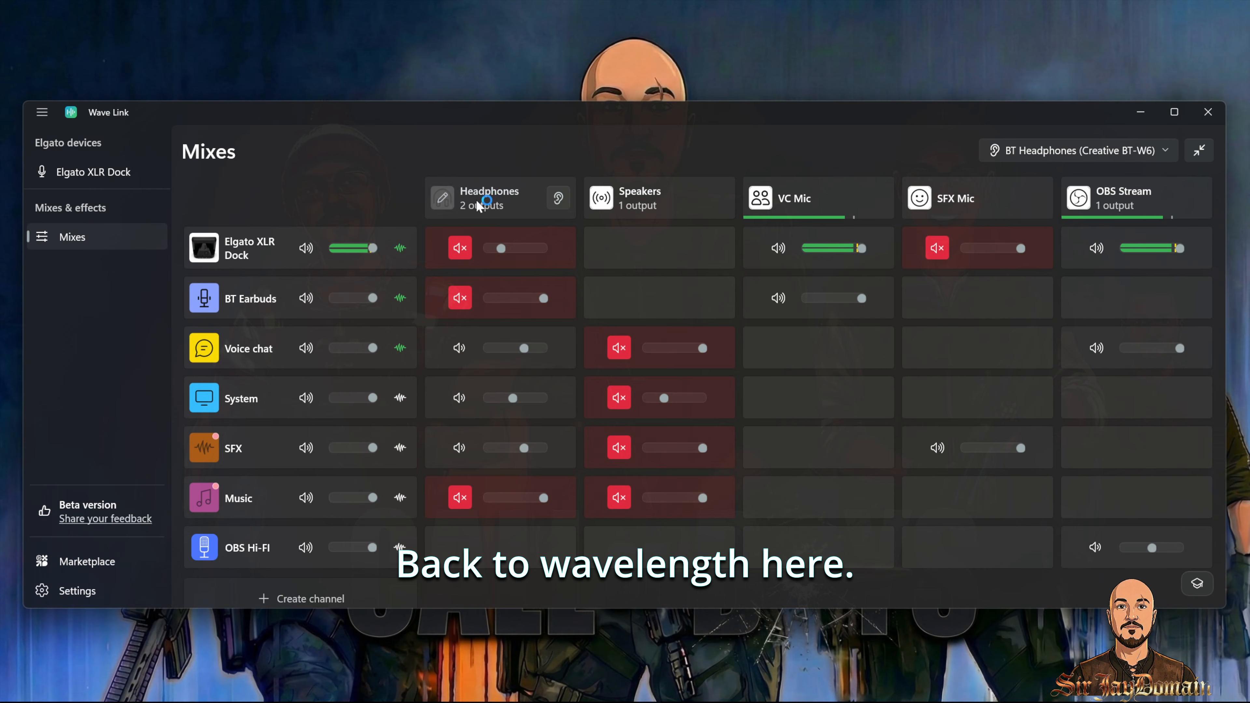
pyautogui.click(442, 199)
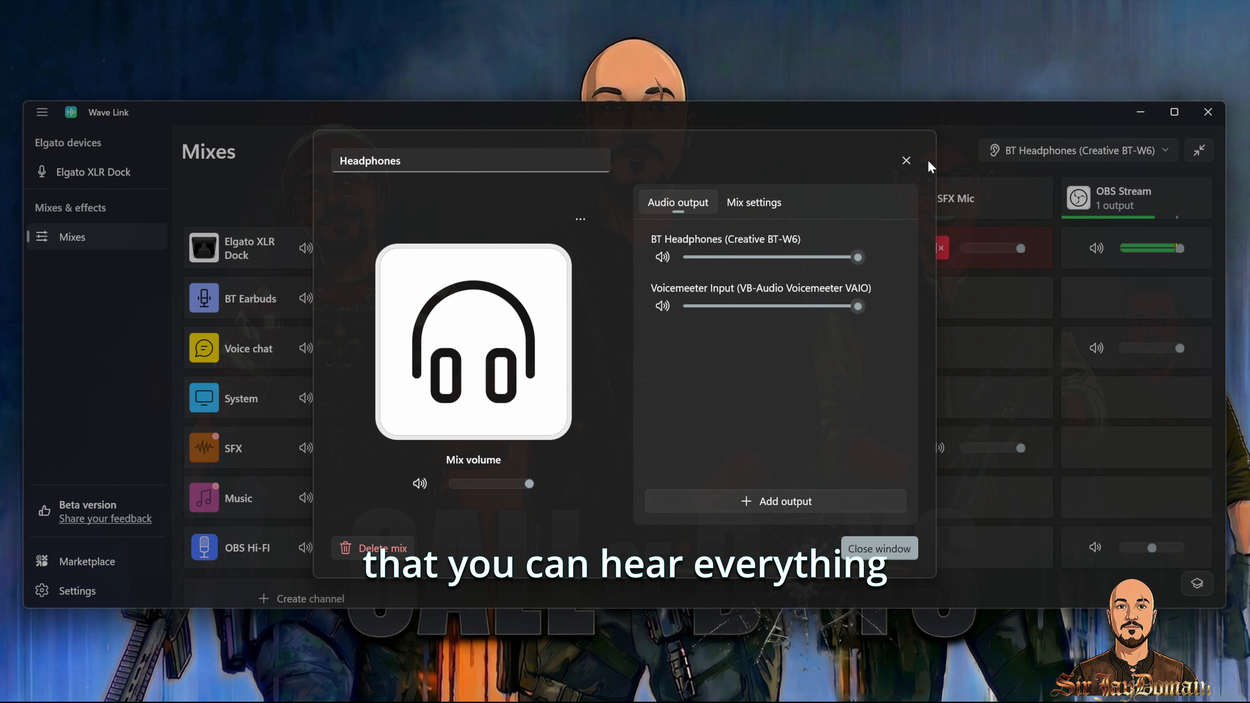
pyautogui.click(906, 161)
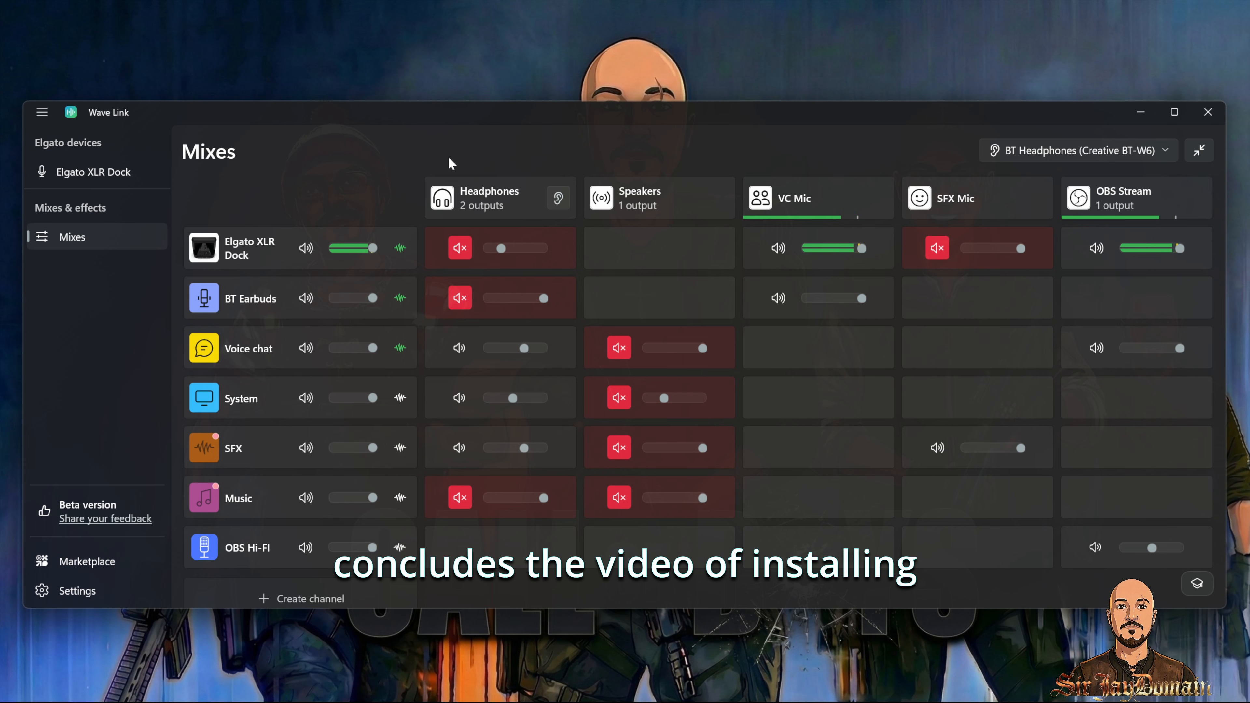
pyautogui.click(1131, 120)
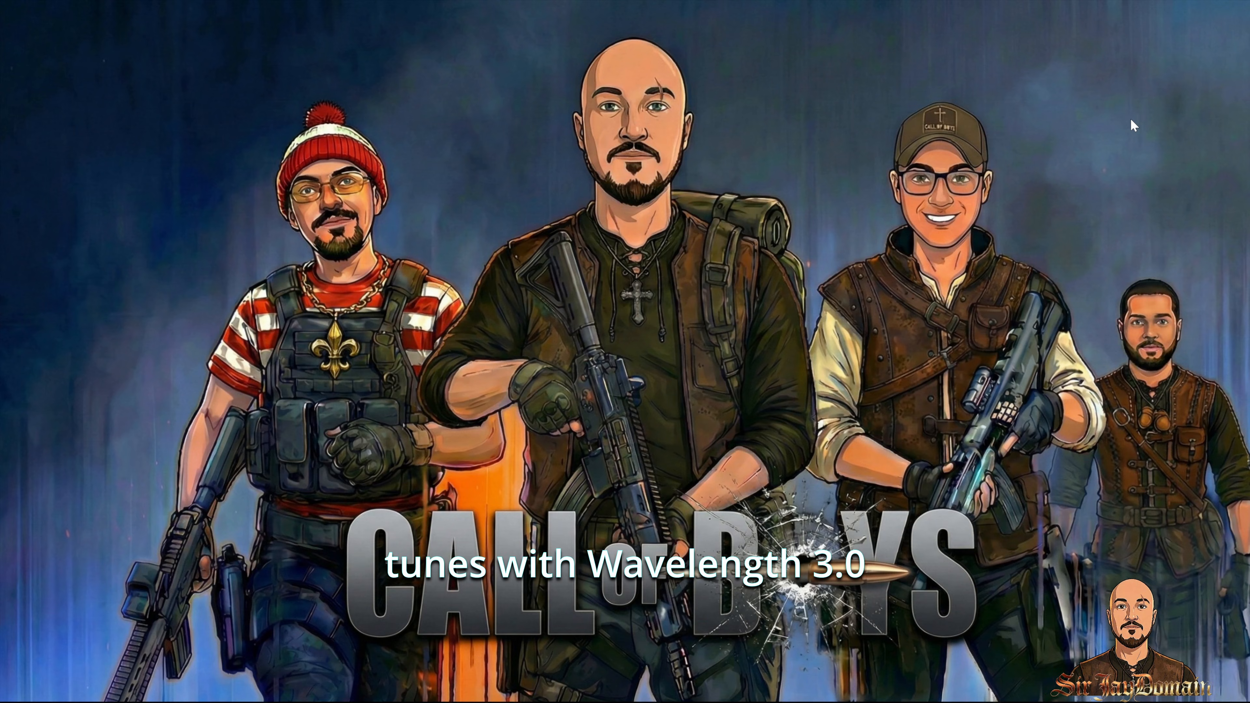